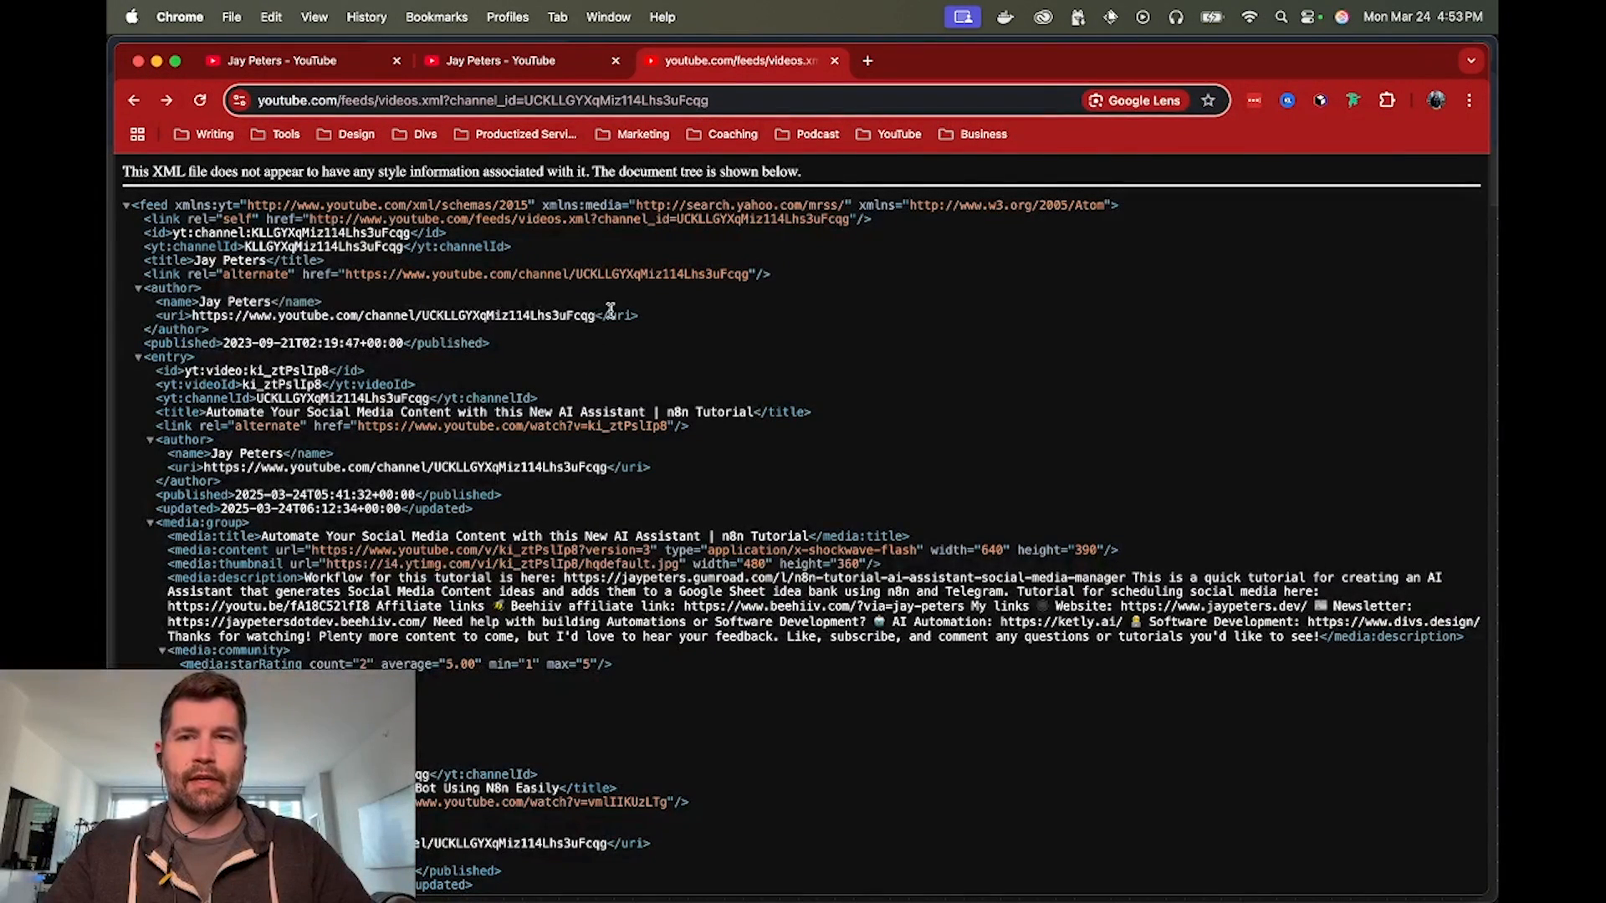
View the YouTube channel's Posts page and open its empty post composer
{"action": "left_click", "coordinate": [305, 61]}
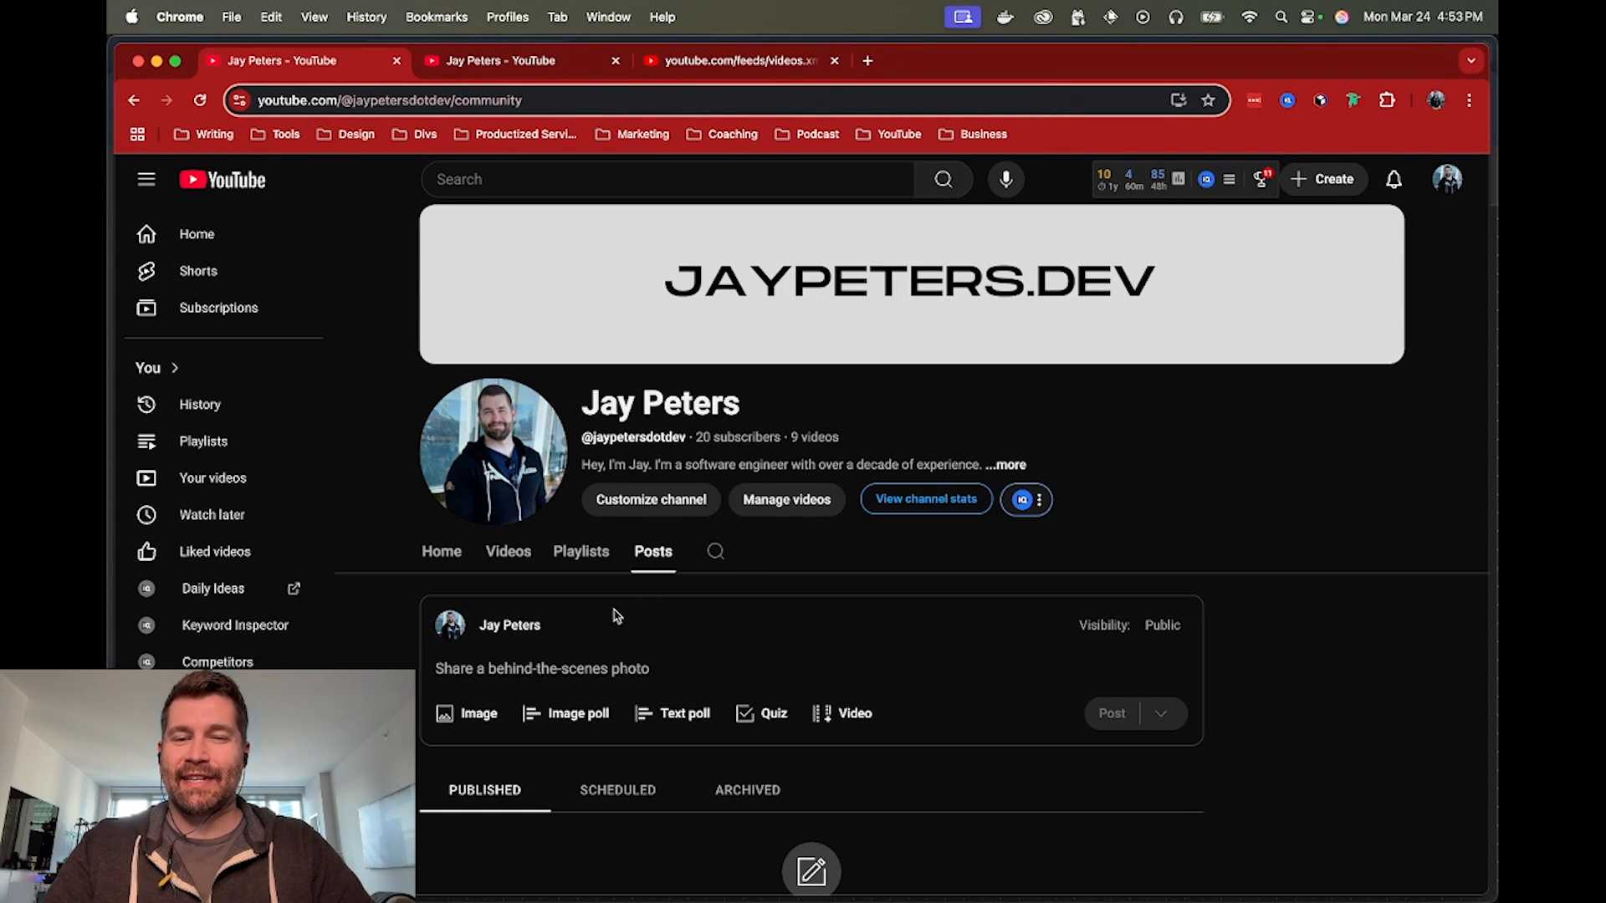
{"action": "left_click", "coordinate": [552, 669]}
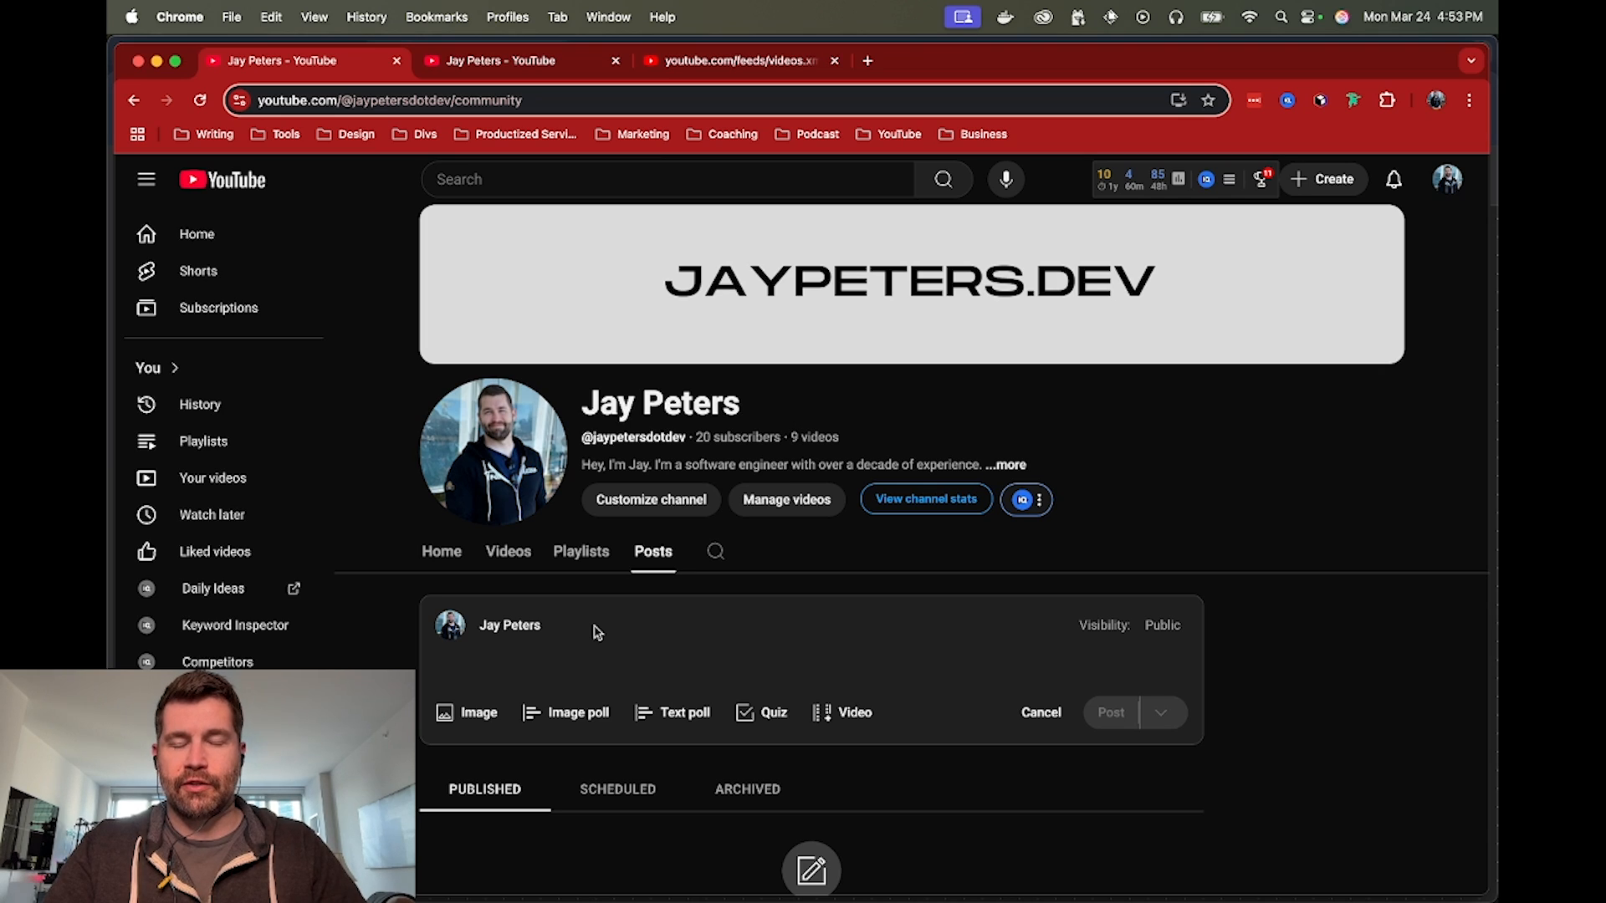
{"action": "scroll", "coordinate": [540, 627], "scroll_direction": "down", "scroll_amount": 2}
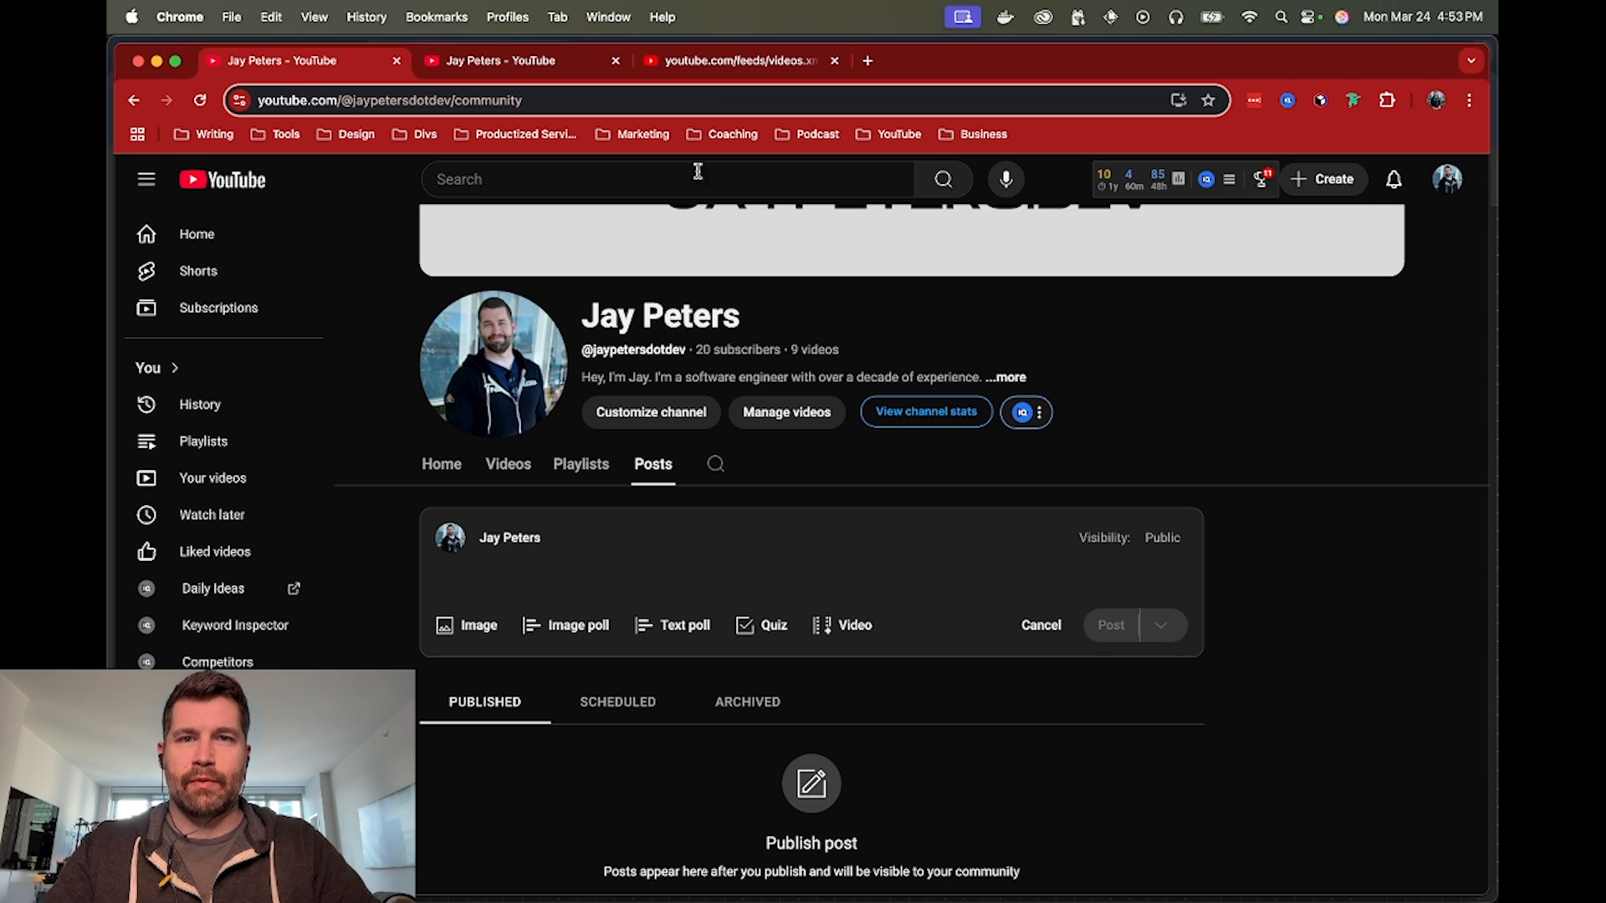
Examine the videos.xml feed URL's base address and channel_id parameter, and reload the feed
{"action": "left_click", "coordinate": [746, 61]}
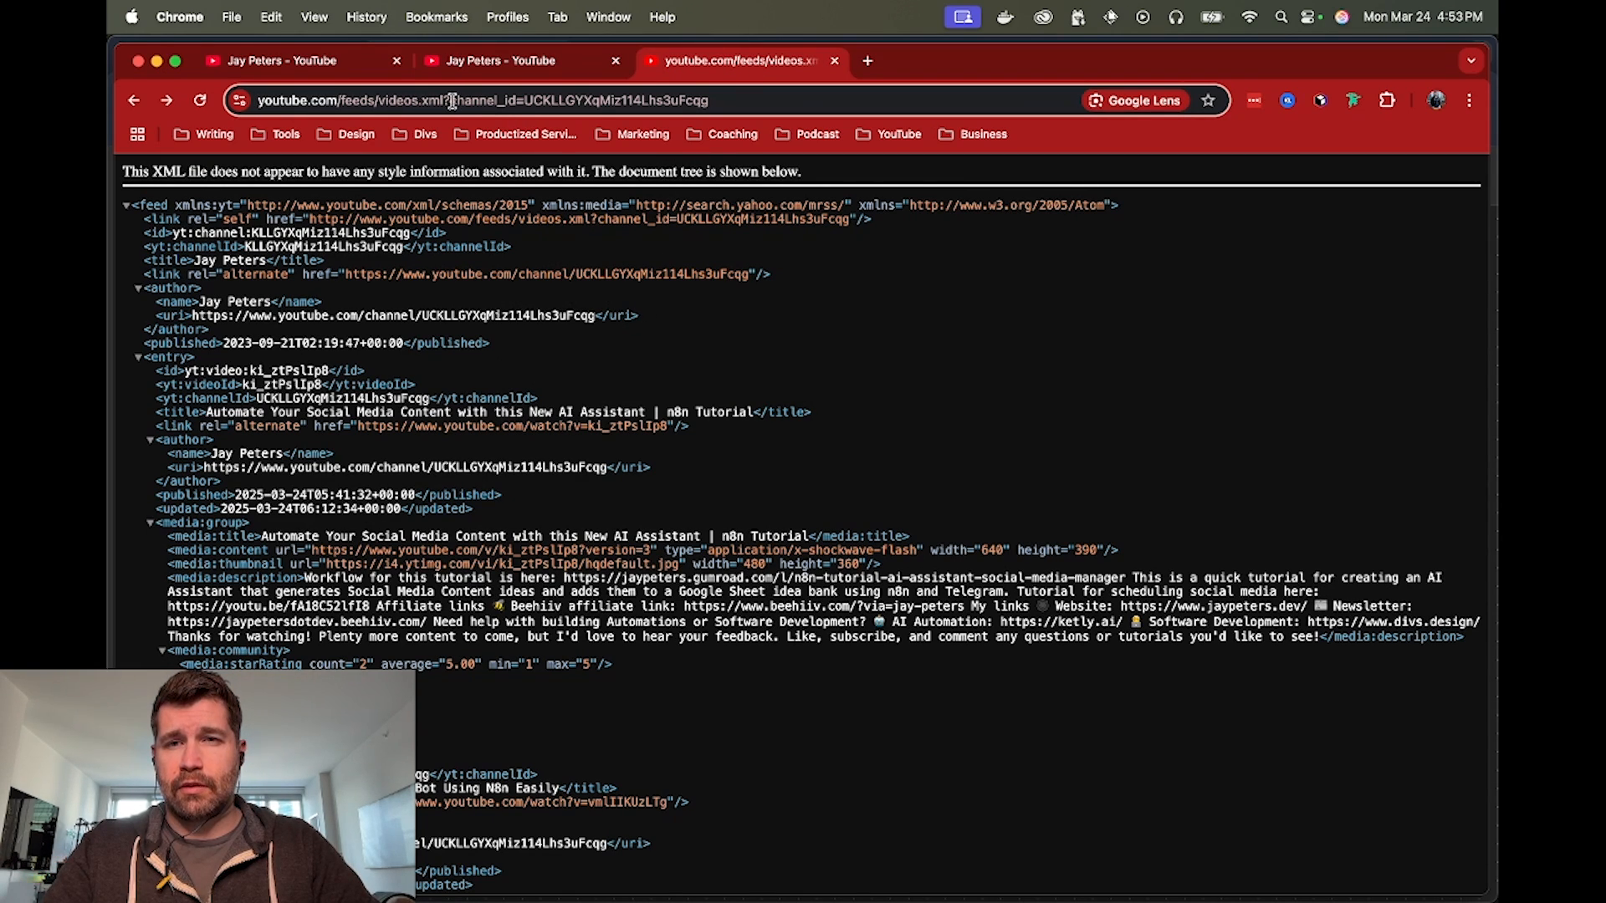
{"action": "left_click_drag", "start_coordinate": [449, 100], "coordinate": [386, 148]}
{"action": "left_click", "coordinate": [376, 99]}
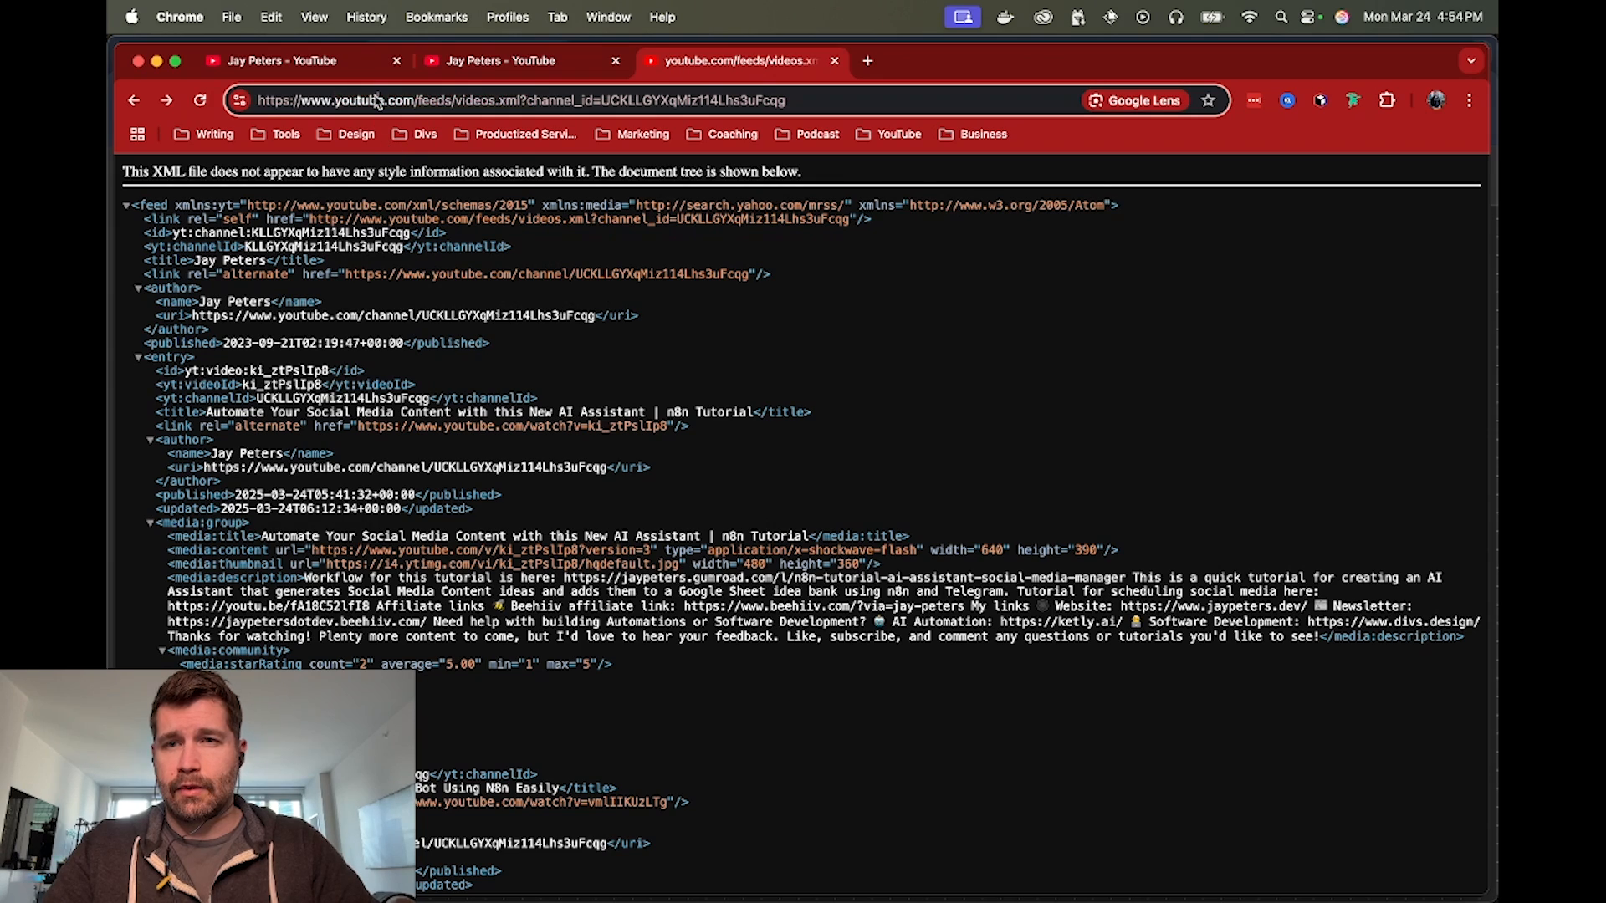
{"action": "left_click", "coordinate": [523, 100]}
{"action": "key", "text": "shift+super+Left"}
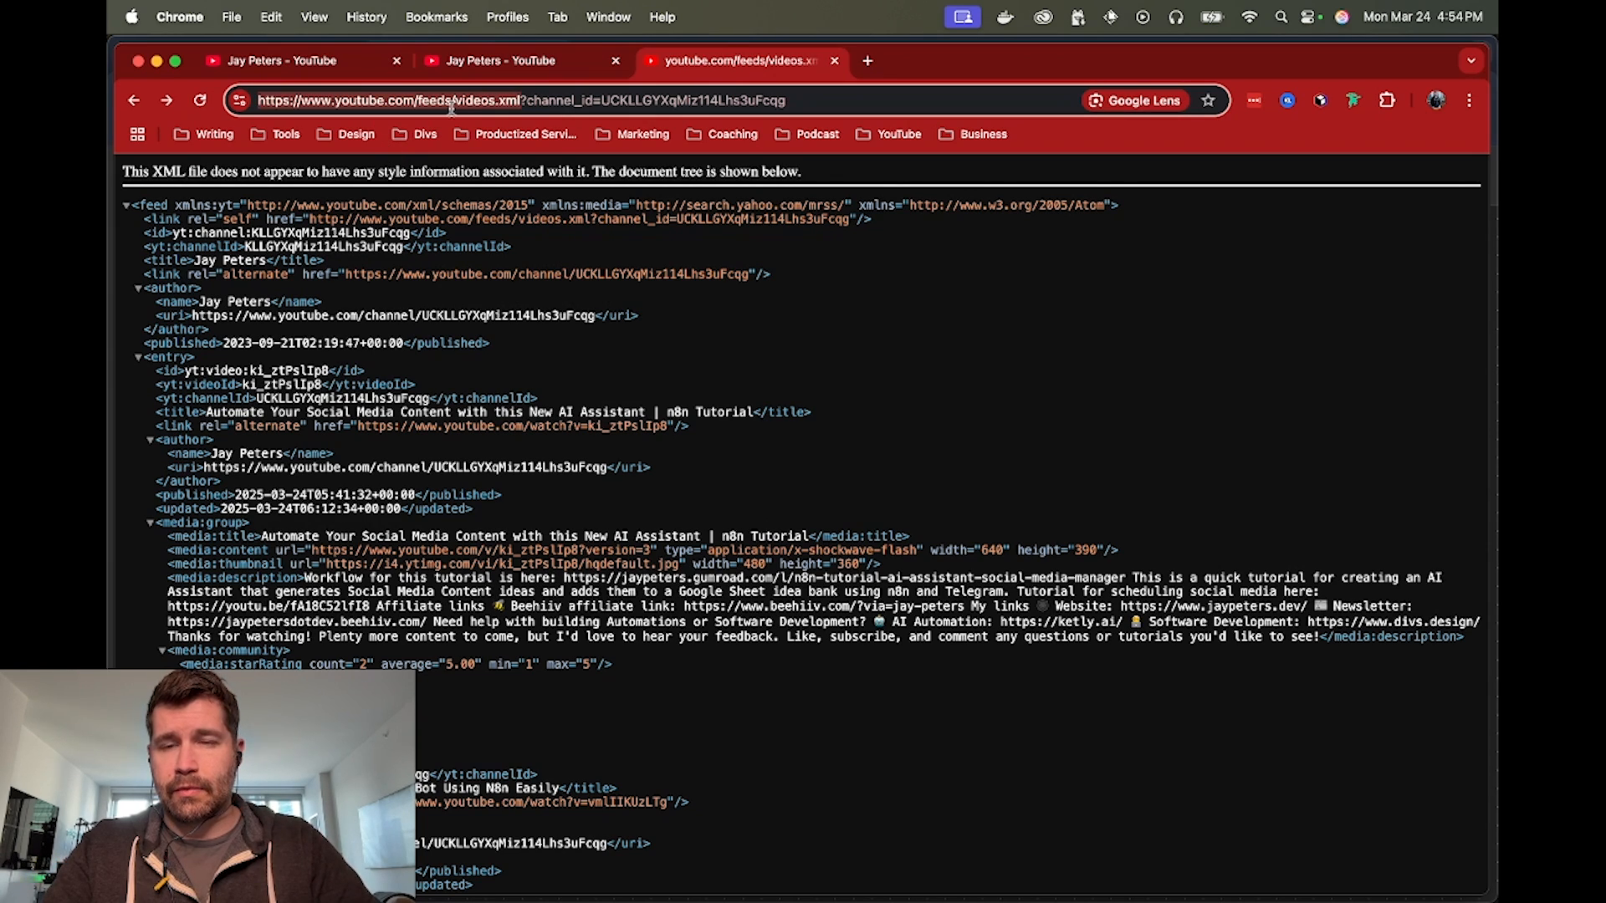
{"action": "left_click", "coordinate": [551, 100]}
{"action": "double_click", "coordinate": [642, 101]}
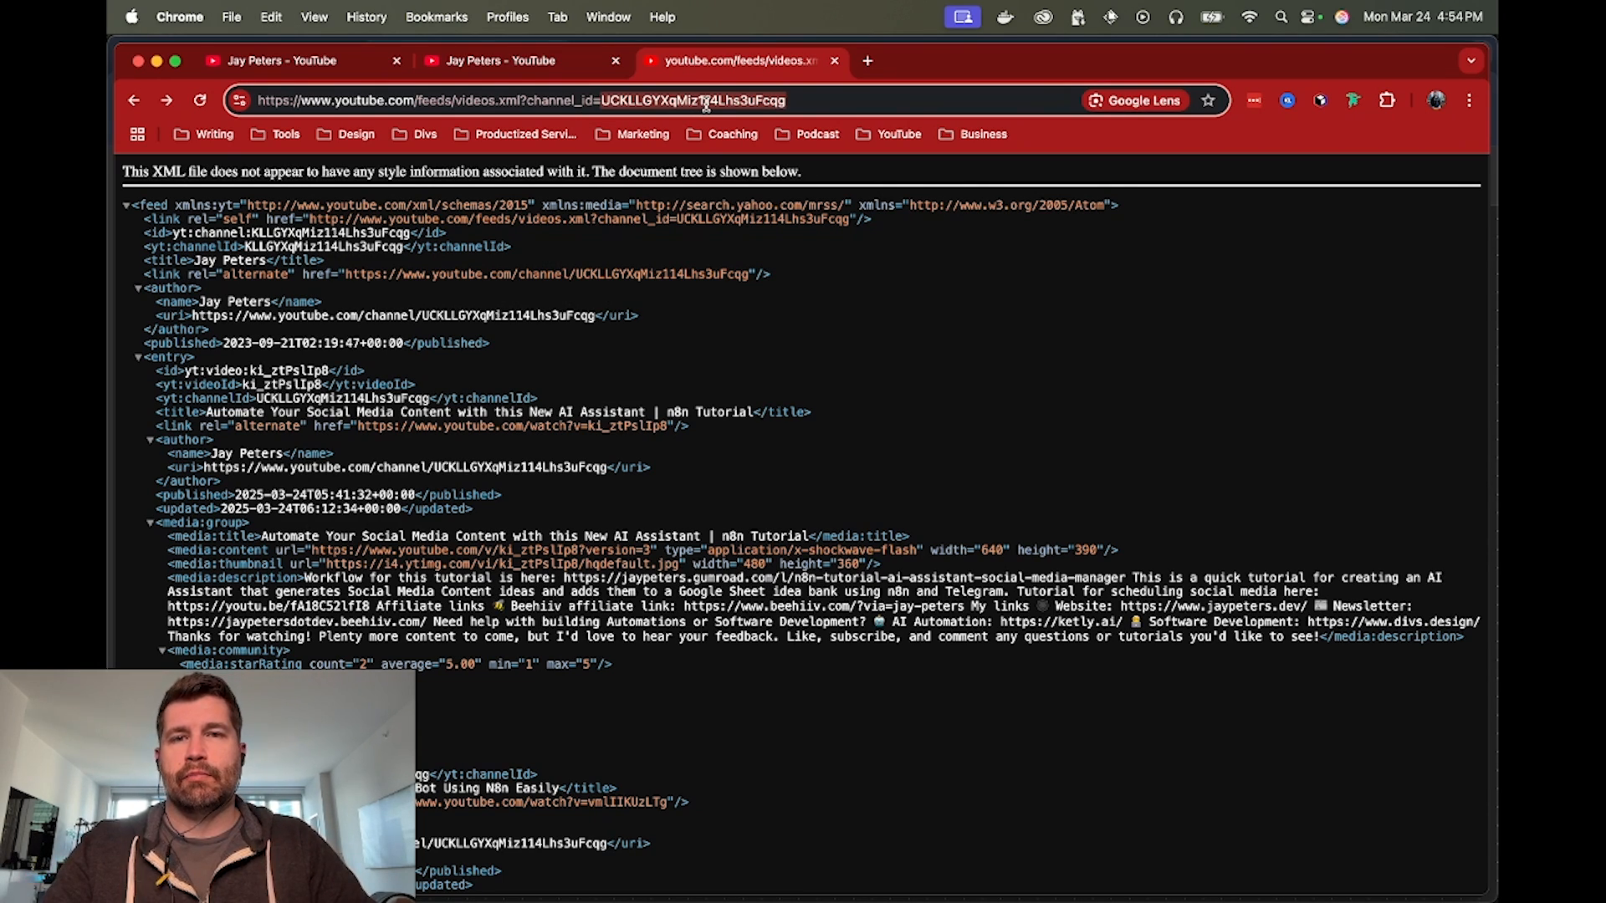
{"action": "left_click", "coordinate": [804, 102]}
{"action": "key", "text": "Return"}
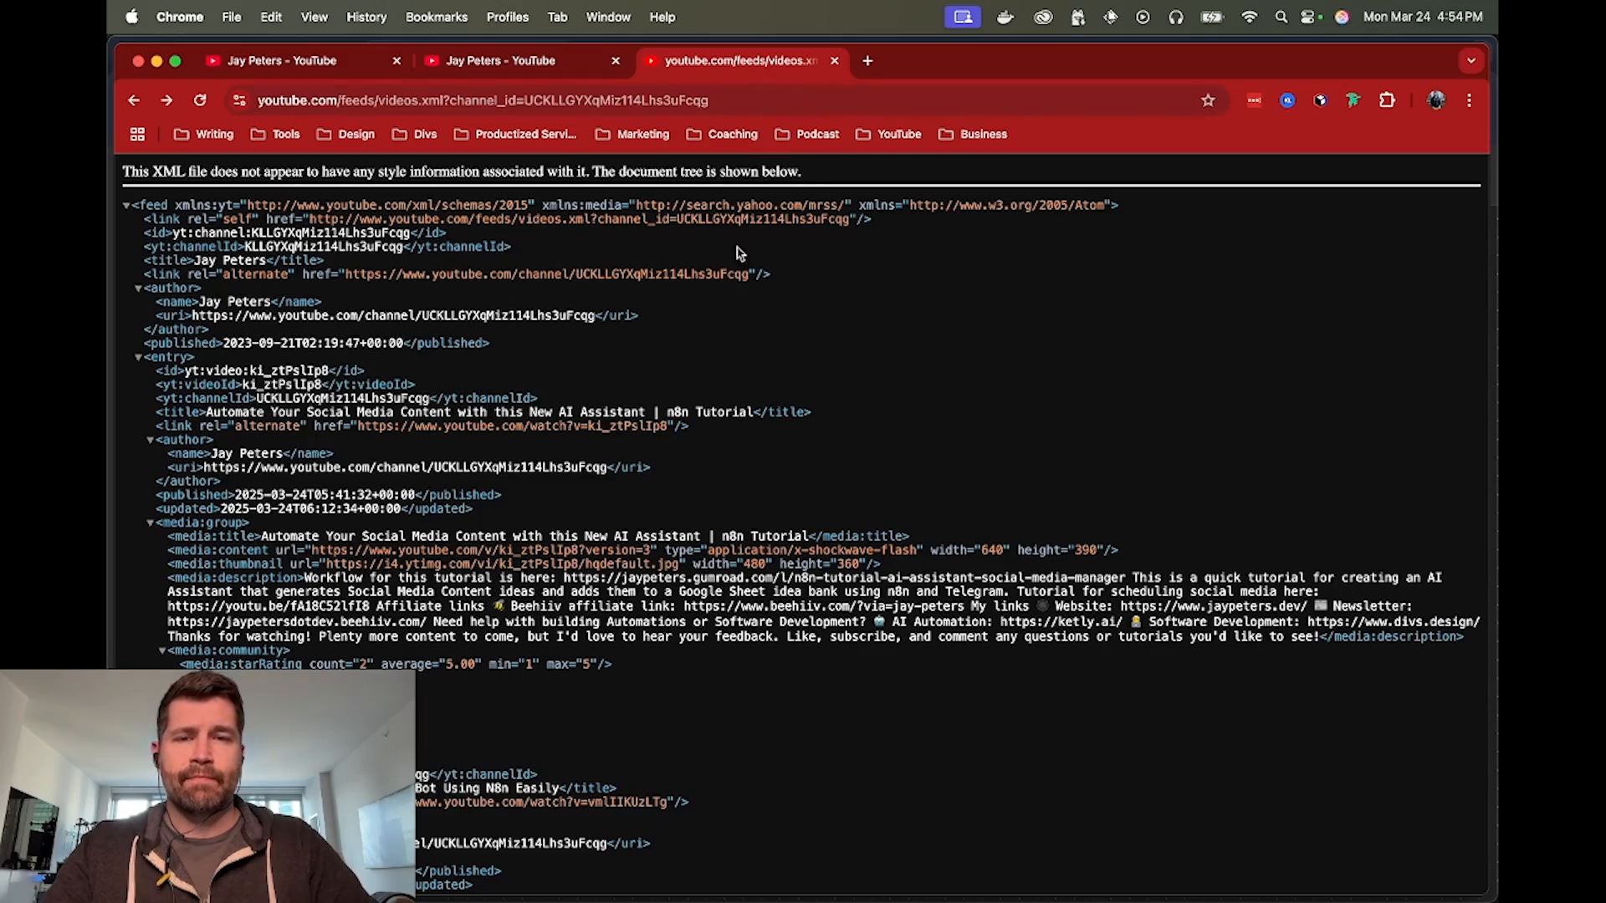
Look through the video entries in the channel's XML feed and return to its beginning
{"action": "scroll", "coordinate": [760, 343], "scroll_direction": "down", "scroll_amount": 3}
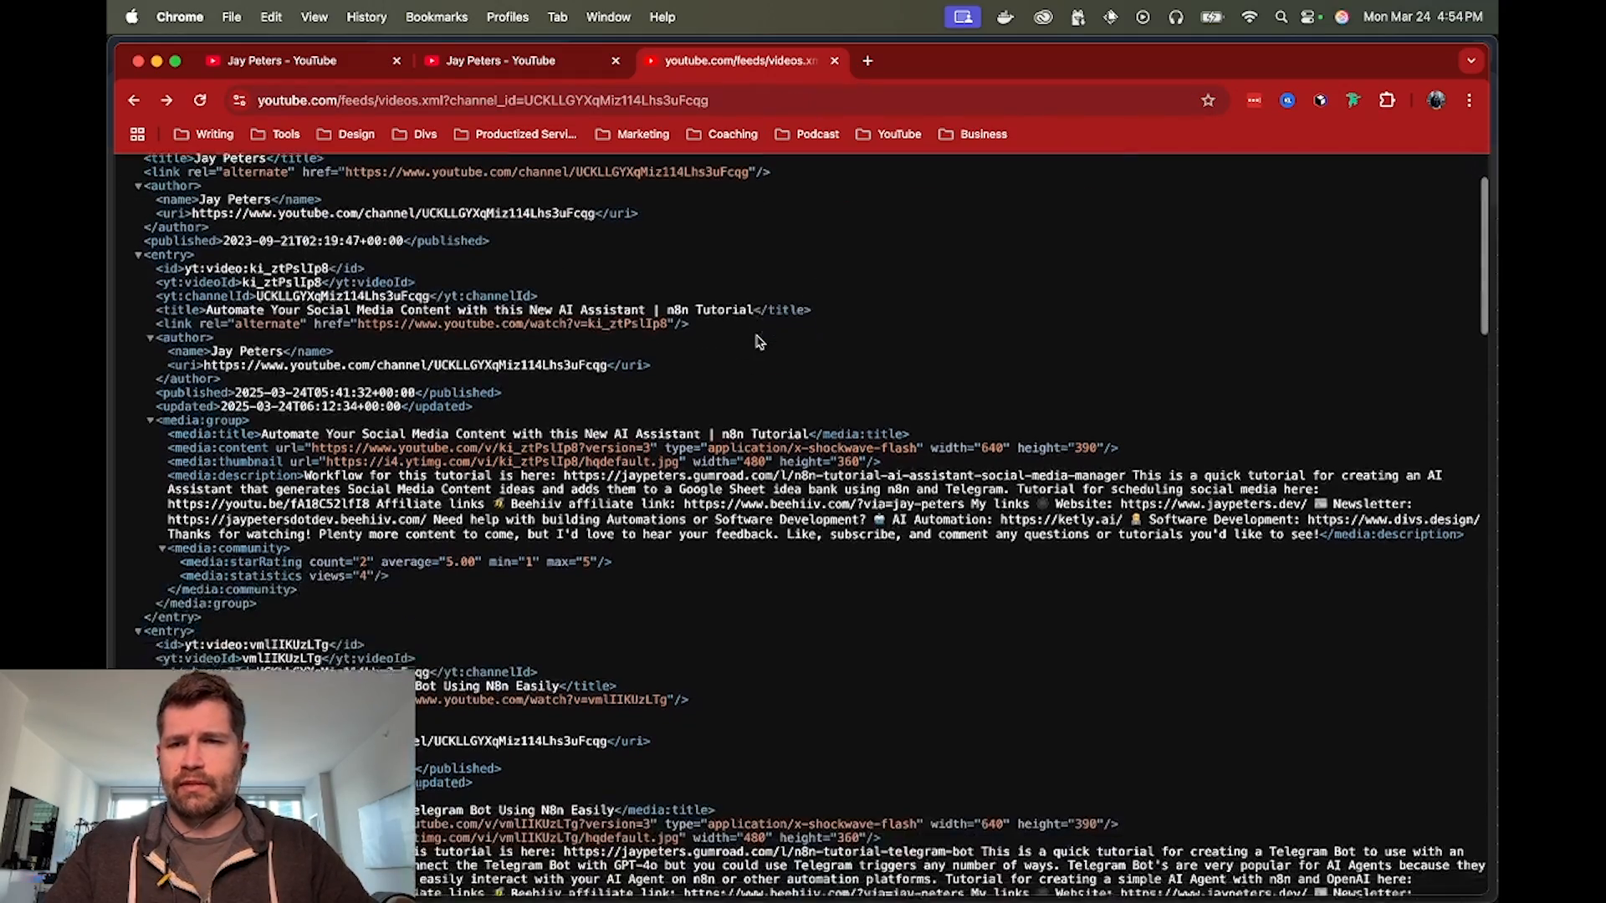
{"action": "scroll", "coordinate": [760, 338], "scroll_direction": "down", "scroll_amount": 20}
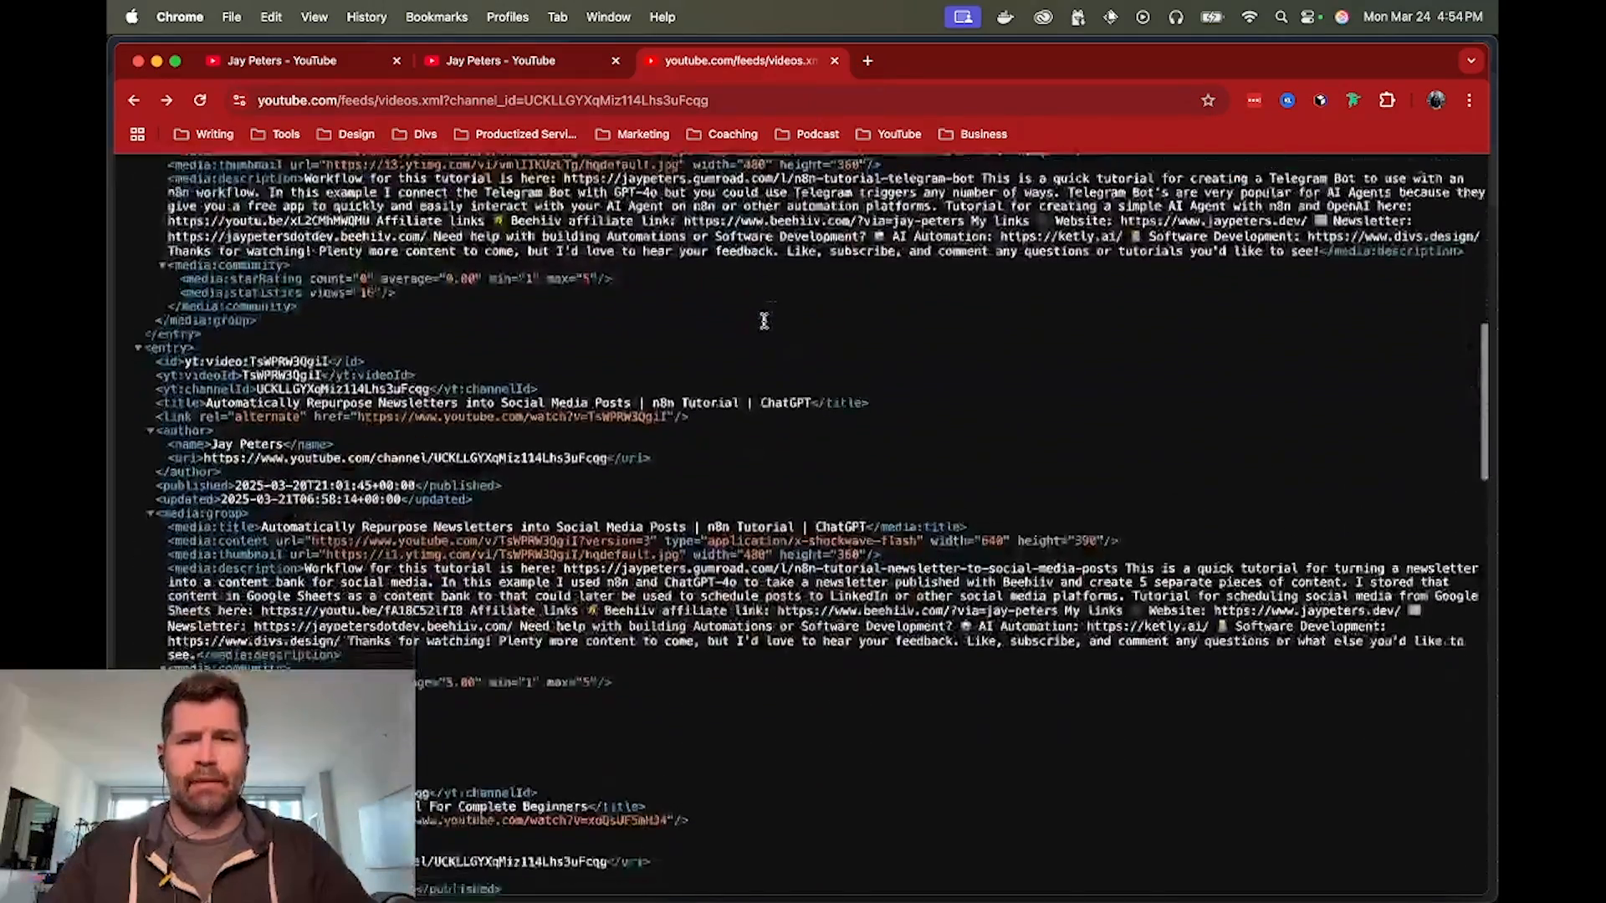
{"action": "scroll", "coordinate": [763, 326], "scroll_direction": "down", "scroll_amount": 20}
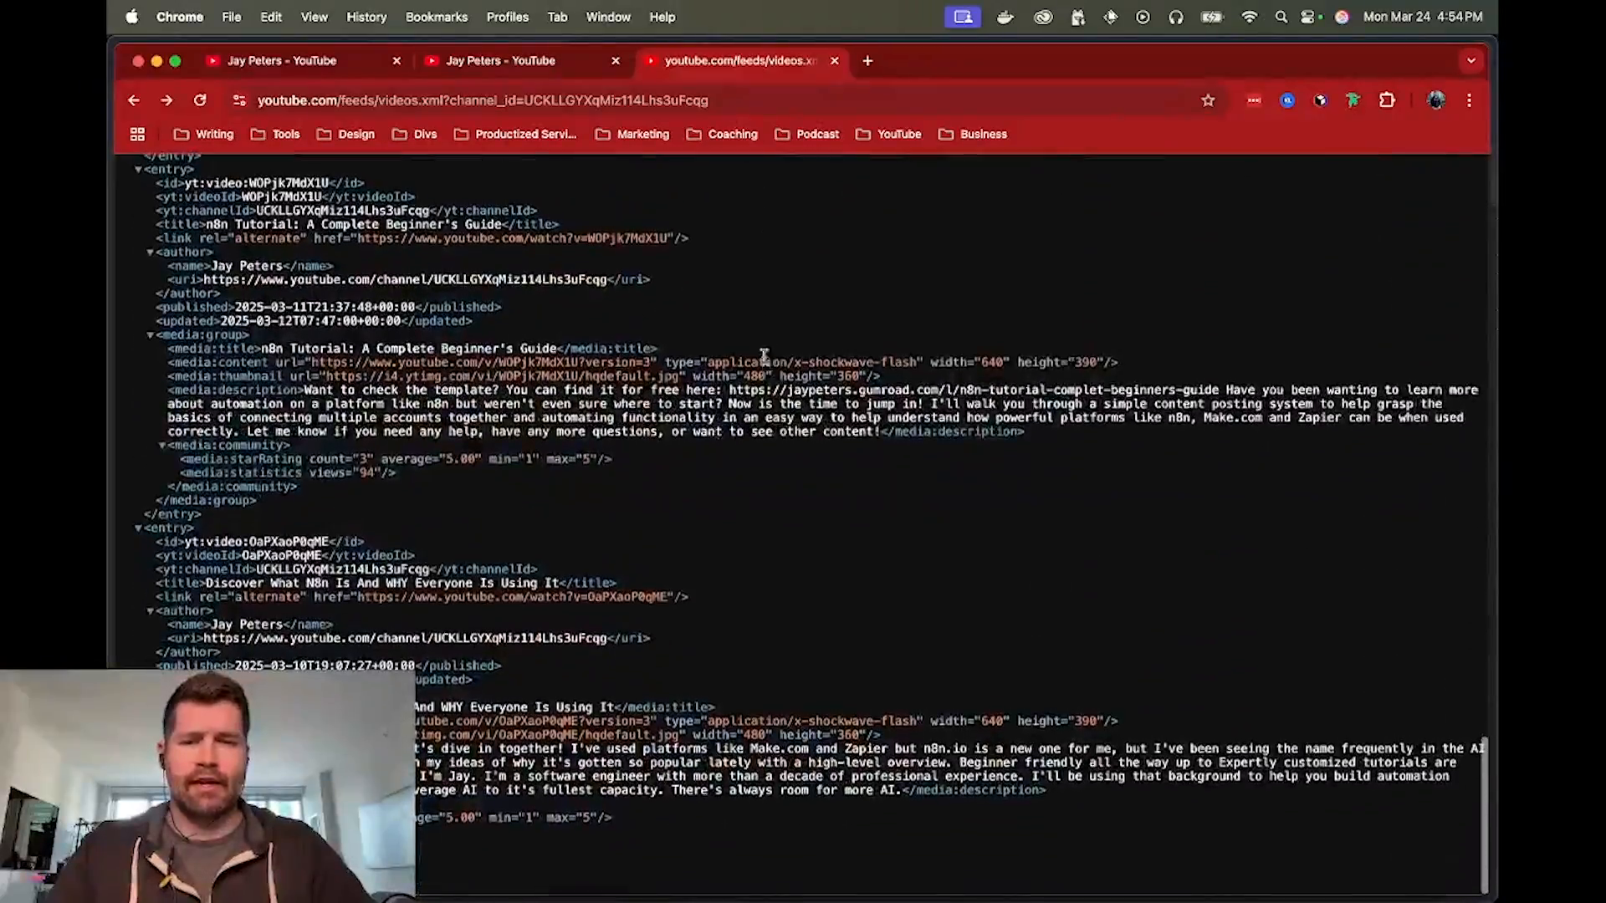
{"action": "scroll", "coordinate": [654, 616], "scroll_direction": "up", "scroll_amount": 20}
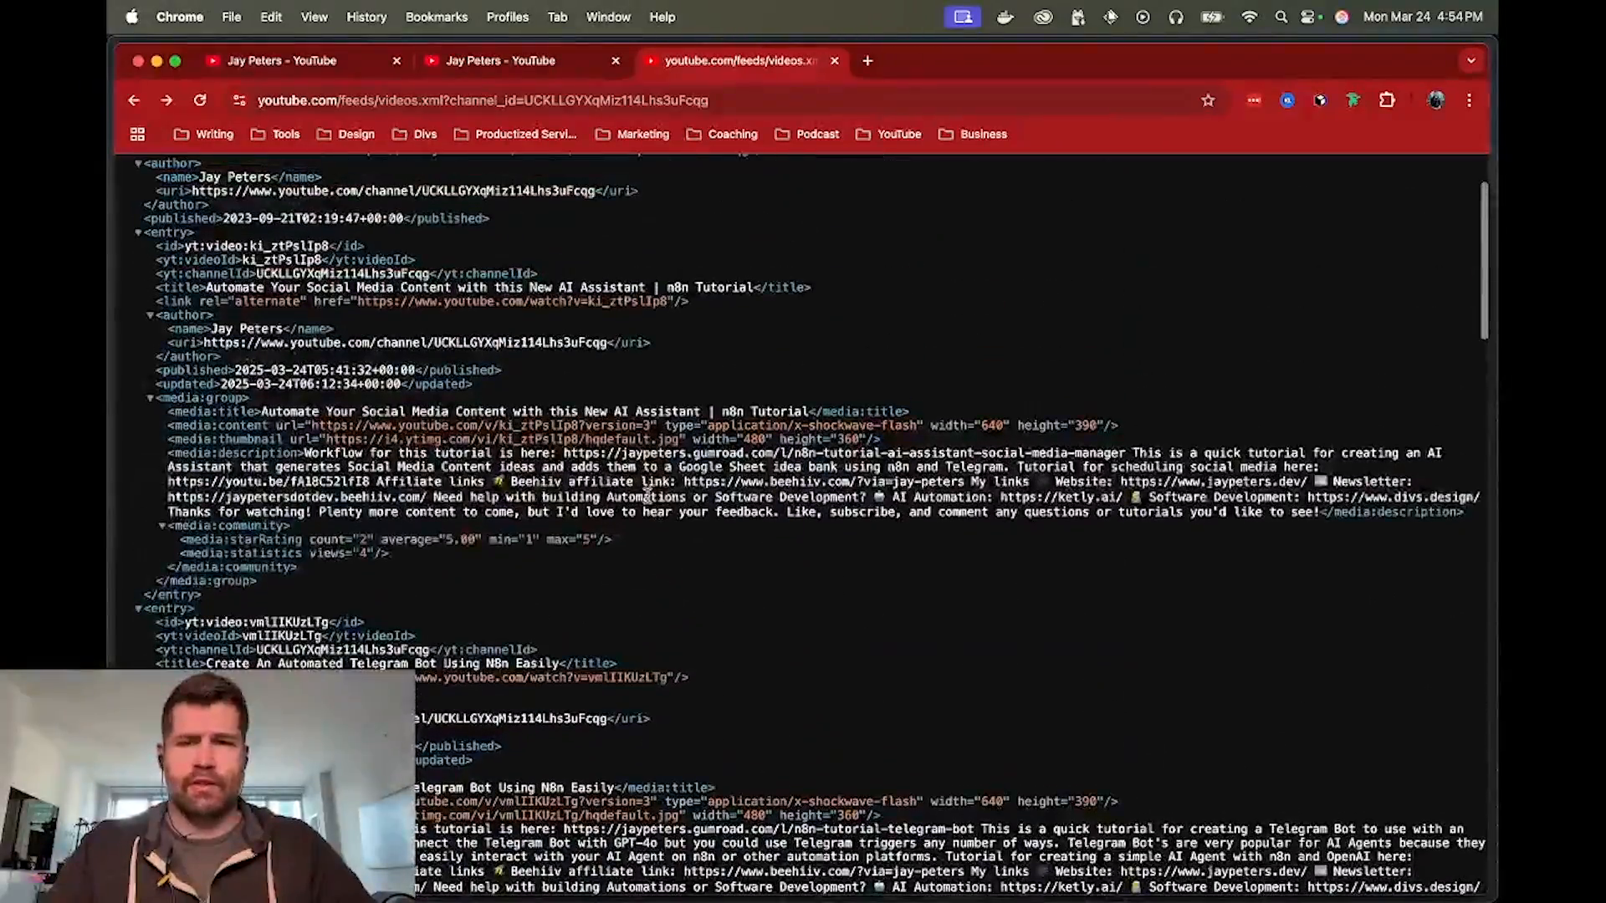
{"action": "scroll", "coordinate": [638, 524], "scroll_direction": "up", "scroll_amount": 2}
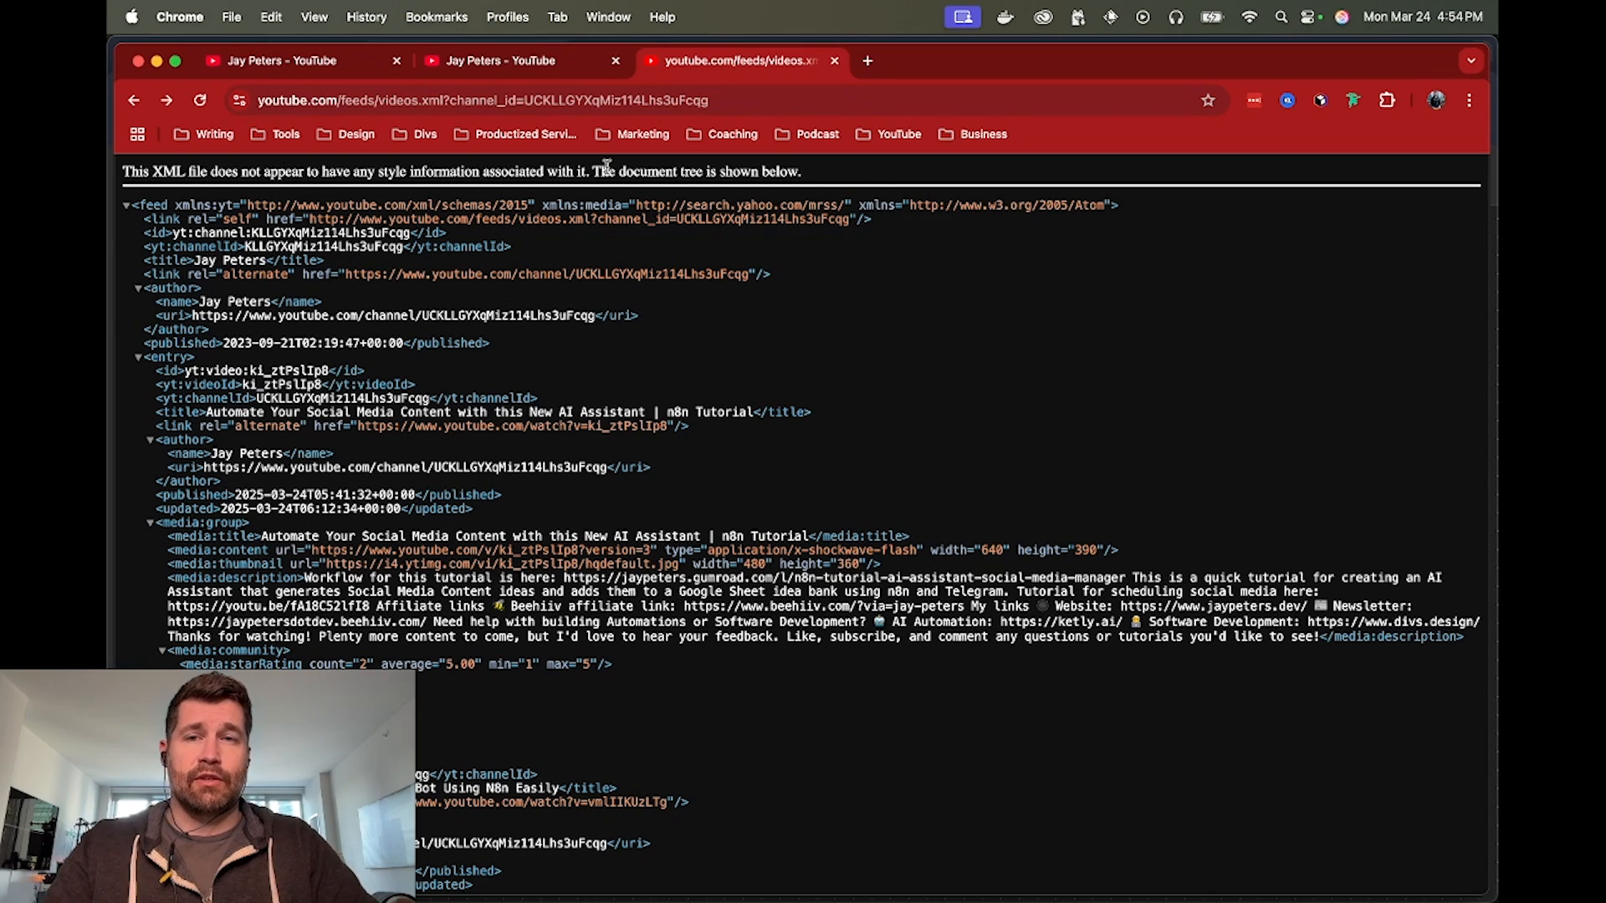
Compare the channel ID in the YouTube channel page's URL with the channel_id value in the feed URL
{"action": "left_click", "coordinate": [550, 60]}
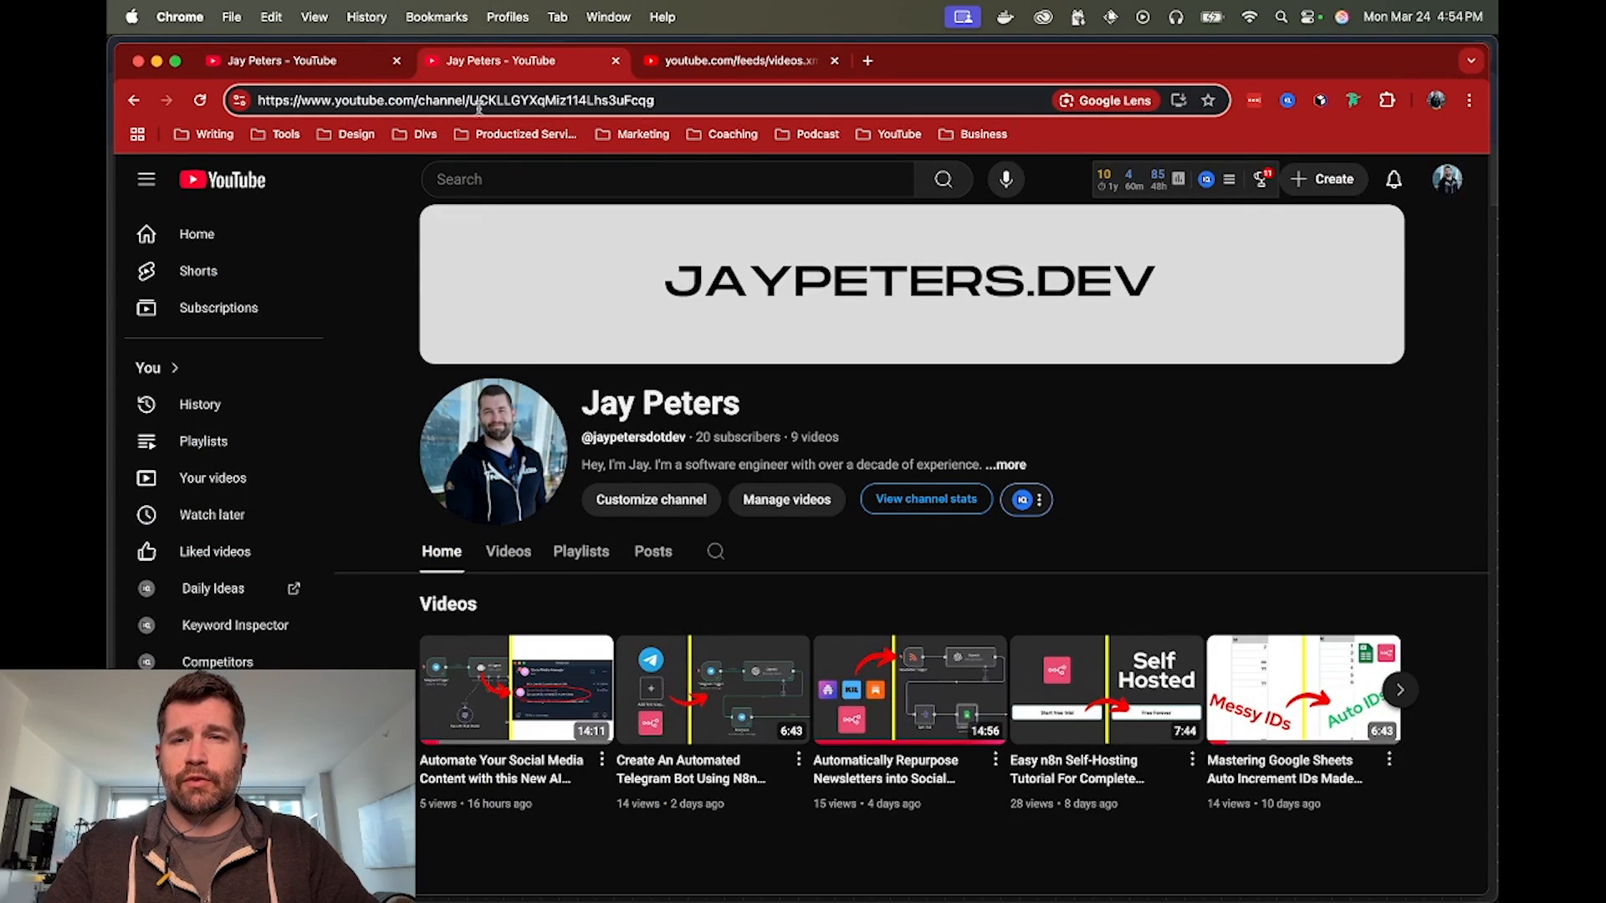
{"action": "double_click", "coordinate": [514, 100]}
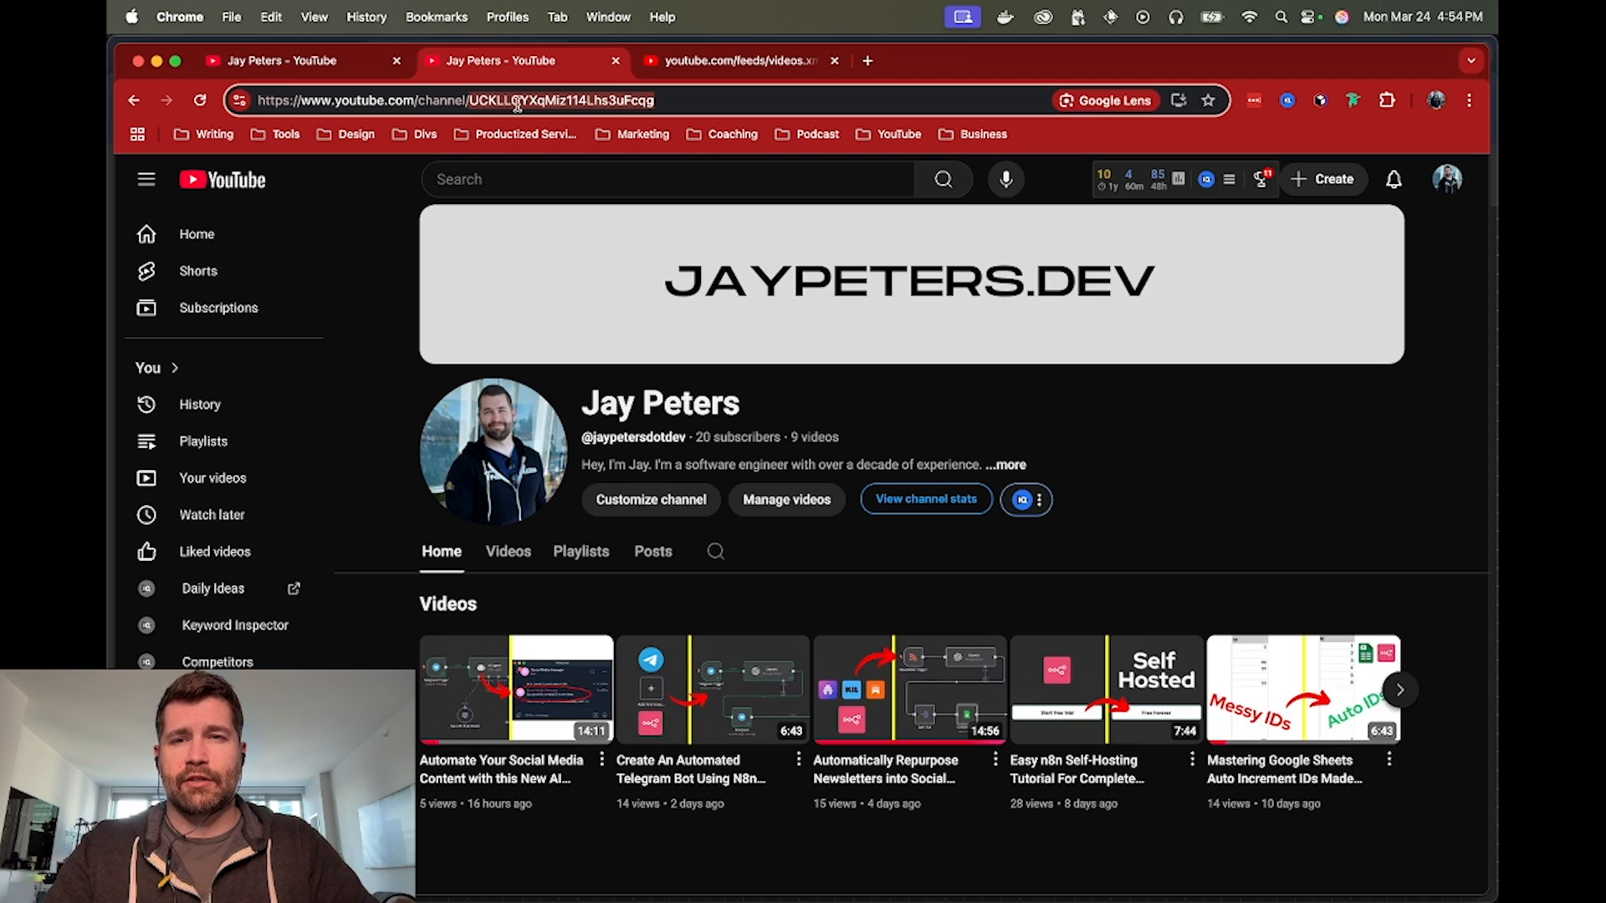
{"action": "left_click", "coordinate": [740, 62]}
{"action": "left_click", "coordinate": [611, 100]}
{"action": "double_click", "coordinate": [607, 101]}
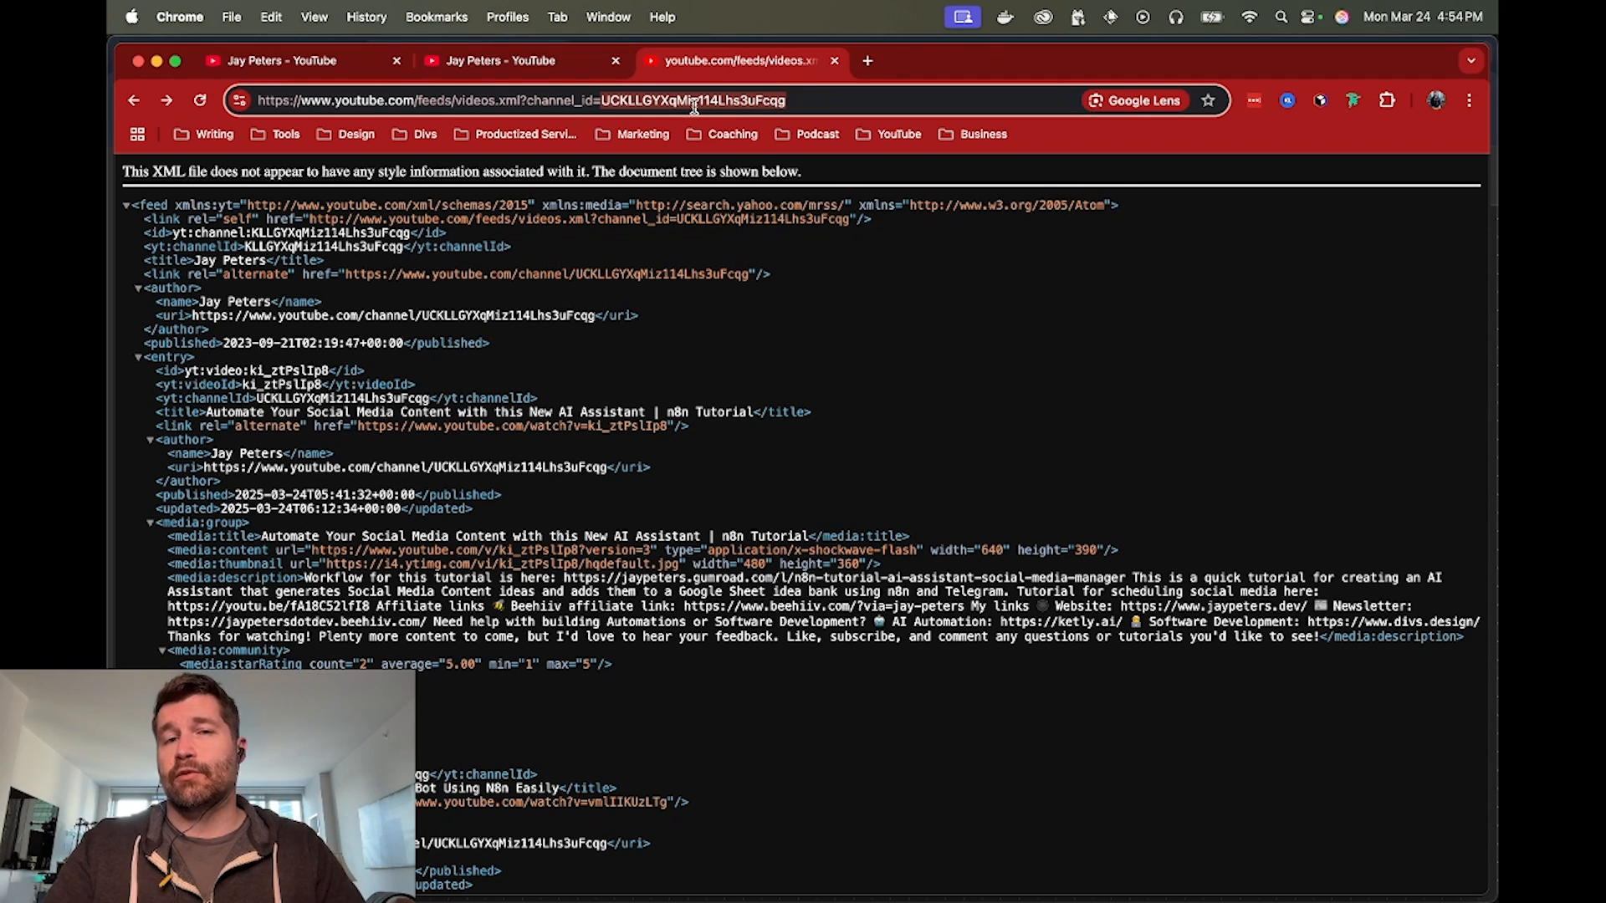
Copy the complete videos.xml feed URL and switch to the n8n browser window
{"action": "triple_click", "coordinate": [740, 100]}
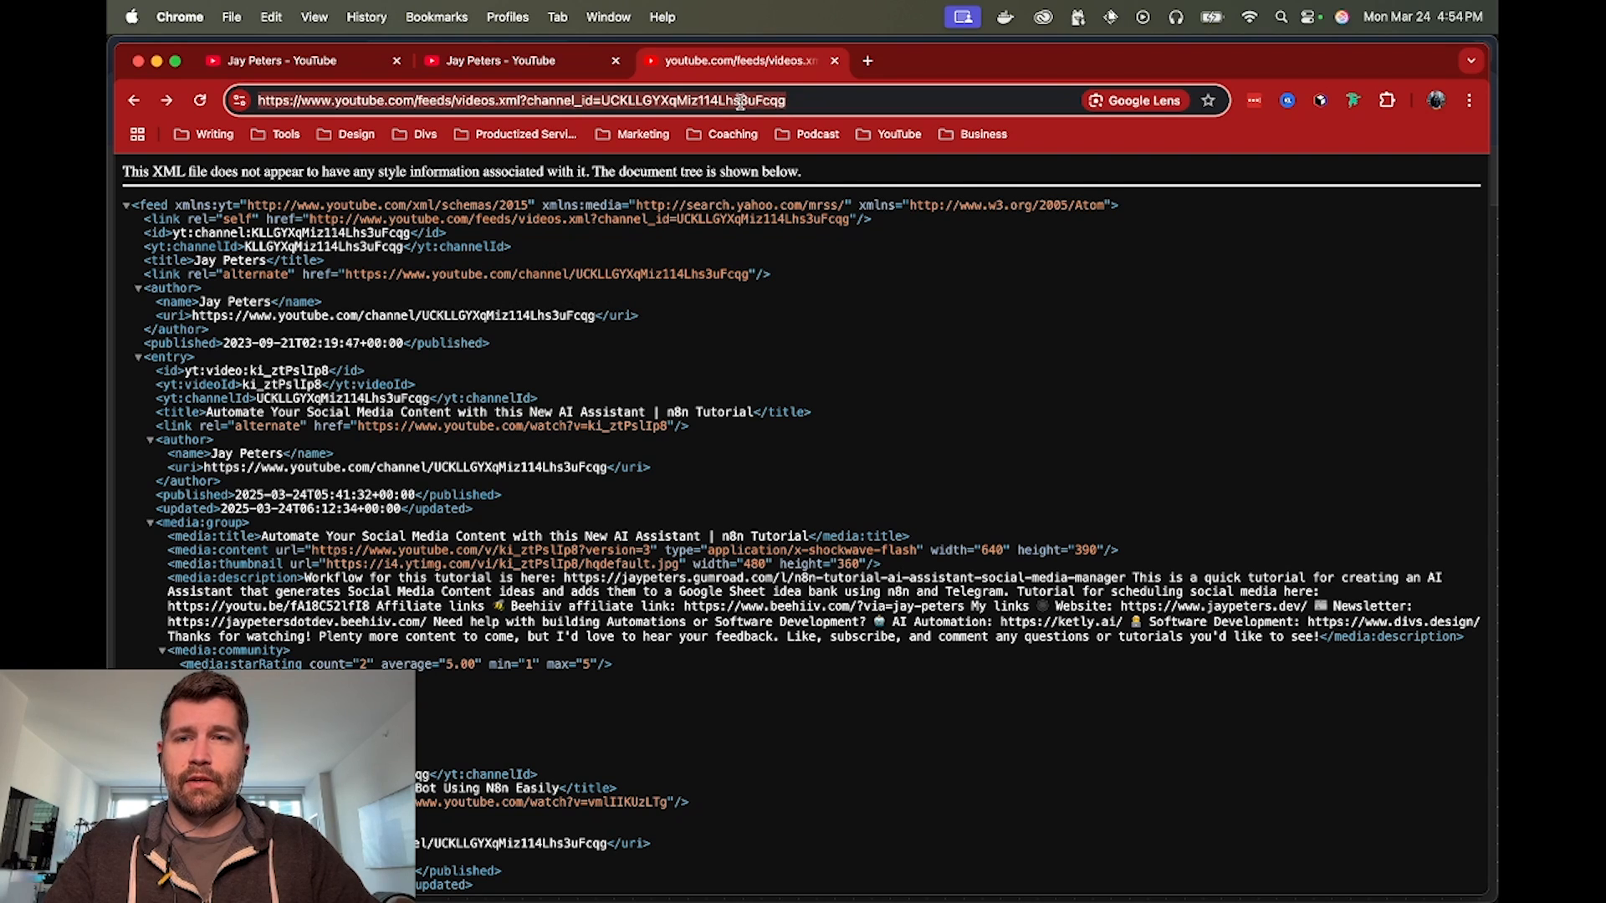
{"action": "key", "text": "super+c"}
{"action": "key", "text": "super+grave"}
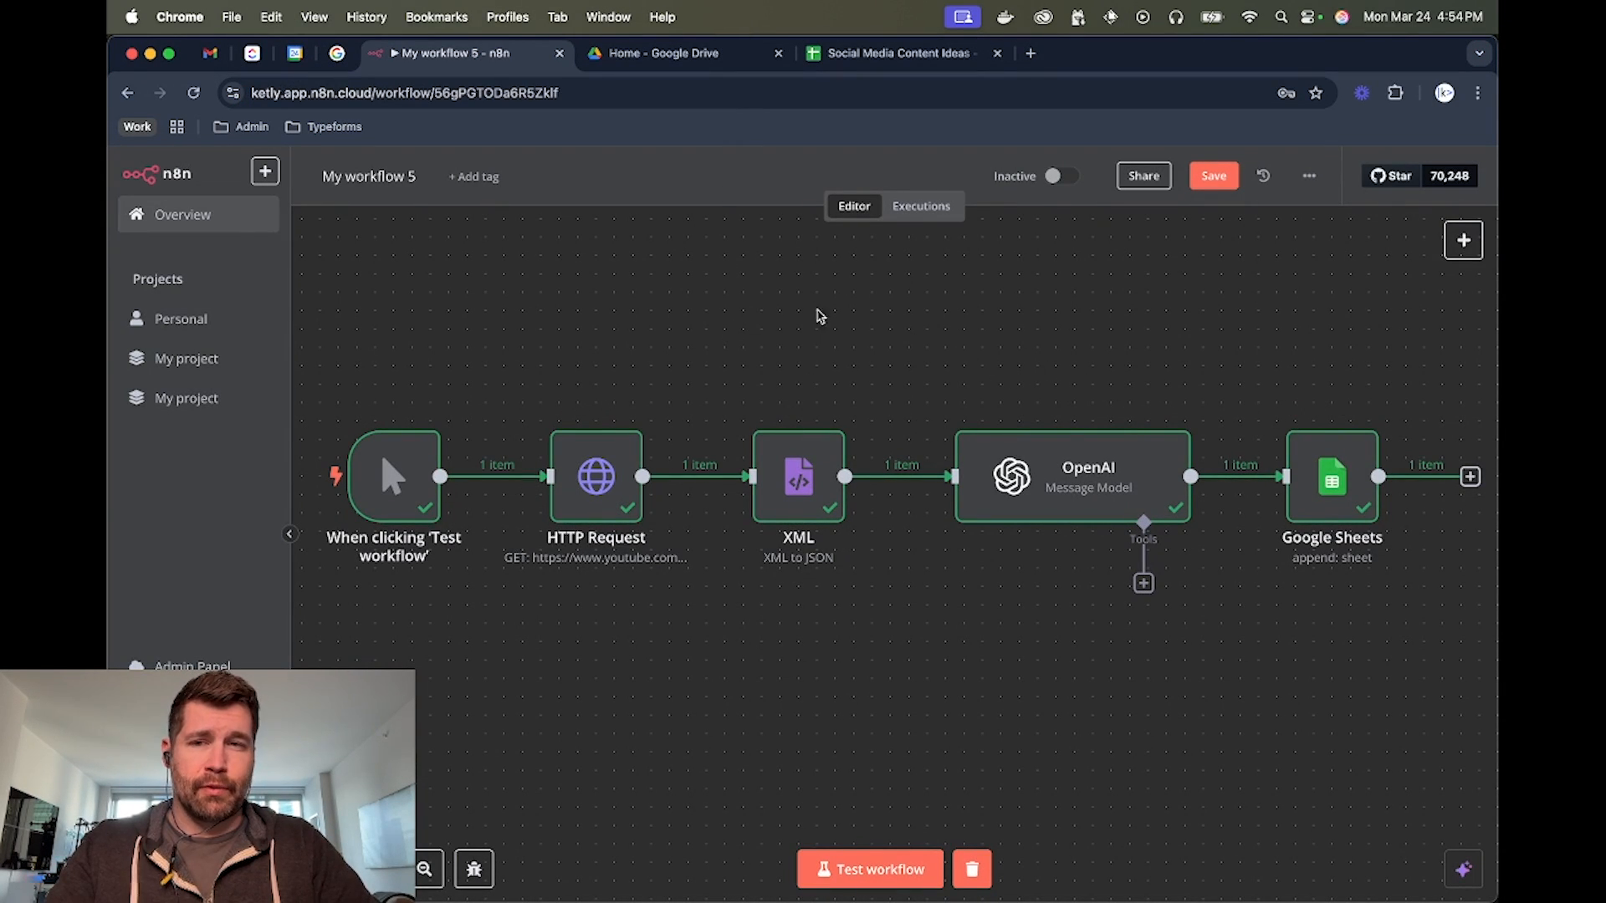
Save the changes to My workflow 5 while leaving it, and create a new workflow from the overview
{"action": "left_click", "coordinate": [244, 221]}
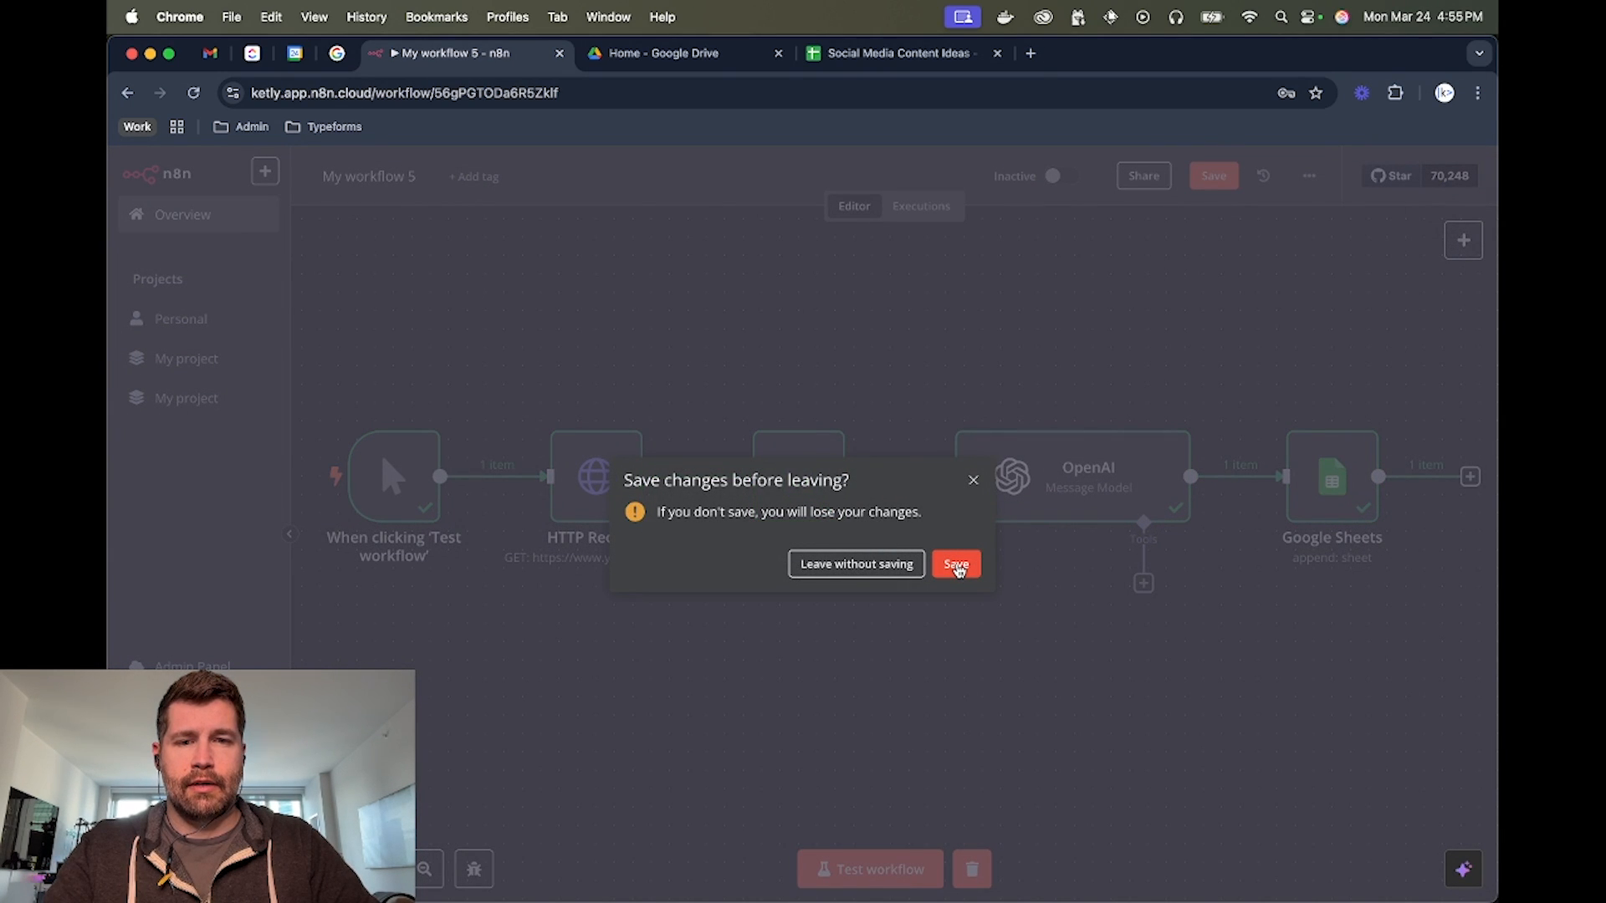
{"action": "left_click", "coordinate": [956, 565]}
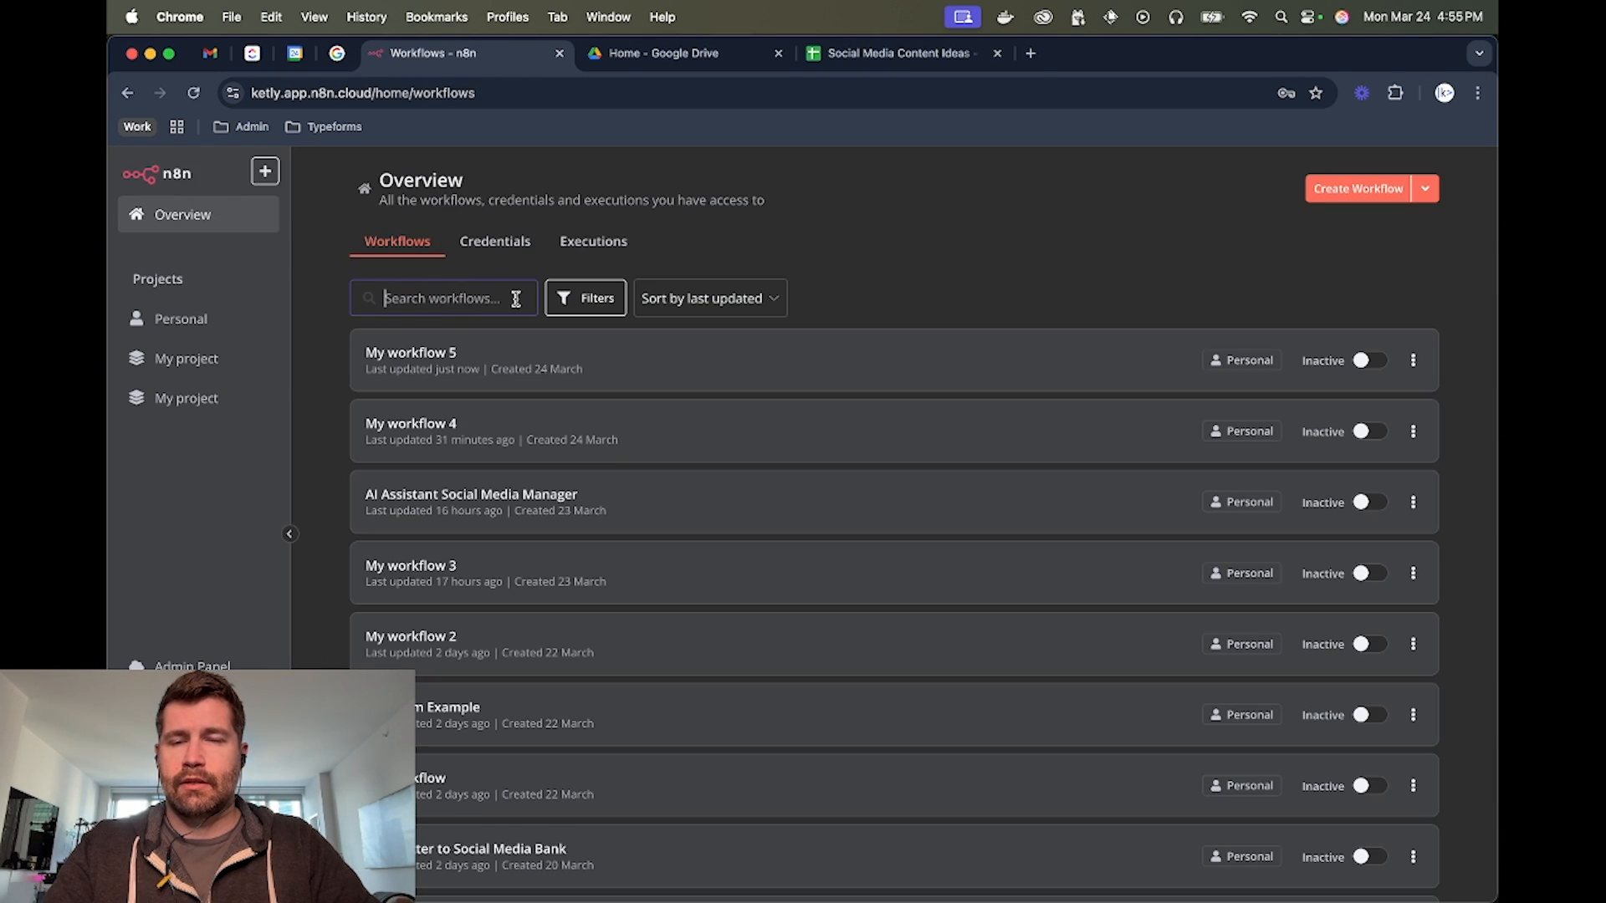
{"action": "left_click", "coordinate": [1346, 189]}
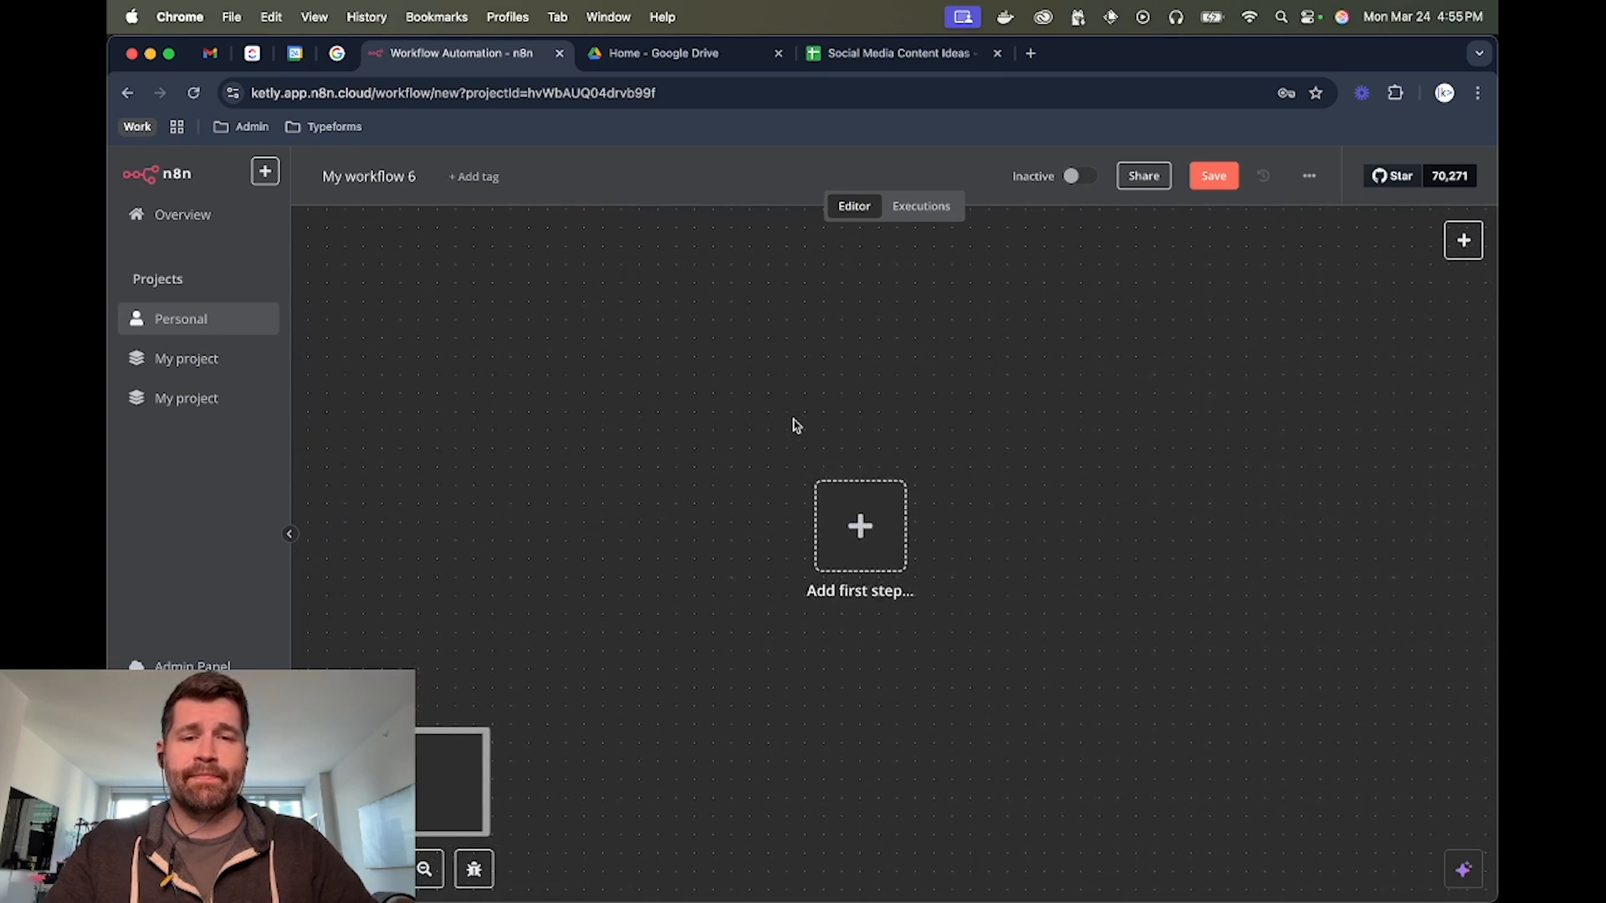
Review the YouTube triggers and actions, and add the Get a channel action as the workflow's first step
{"action": "left_click", "coordinate": [858, 525]}
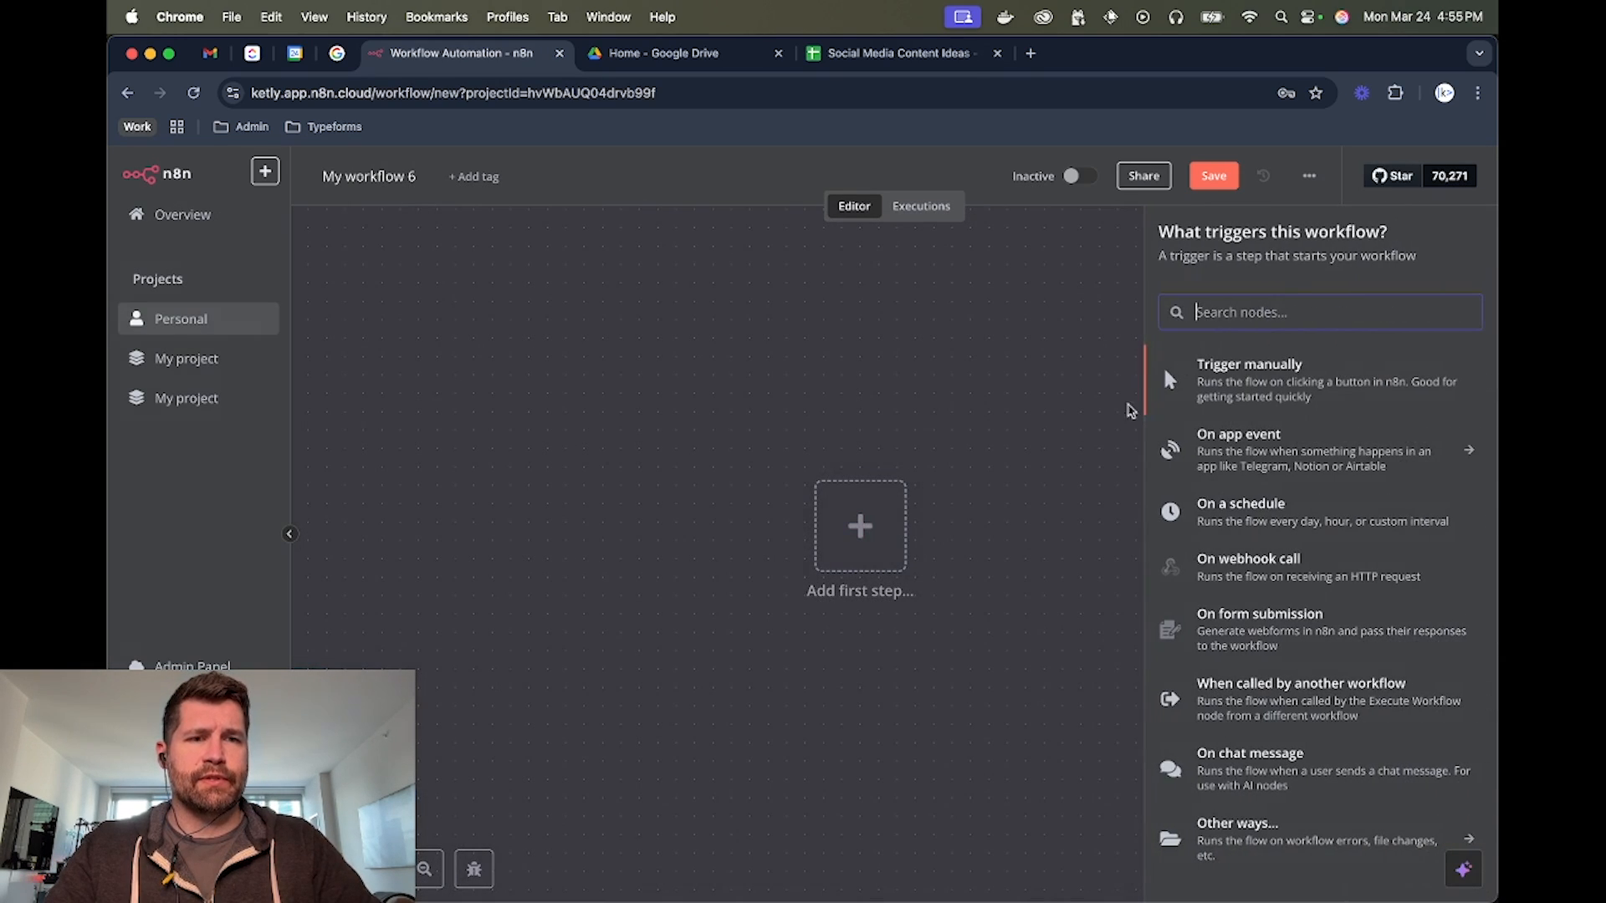
{"action": "type", "text": "yout"}
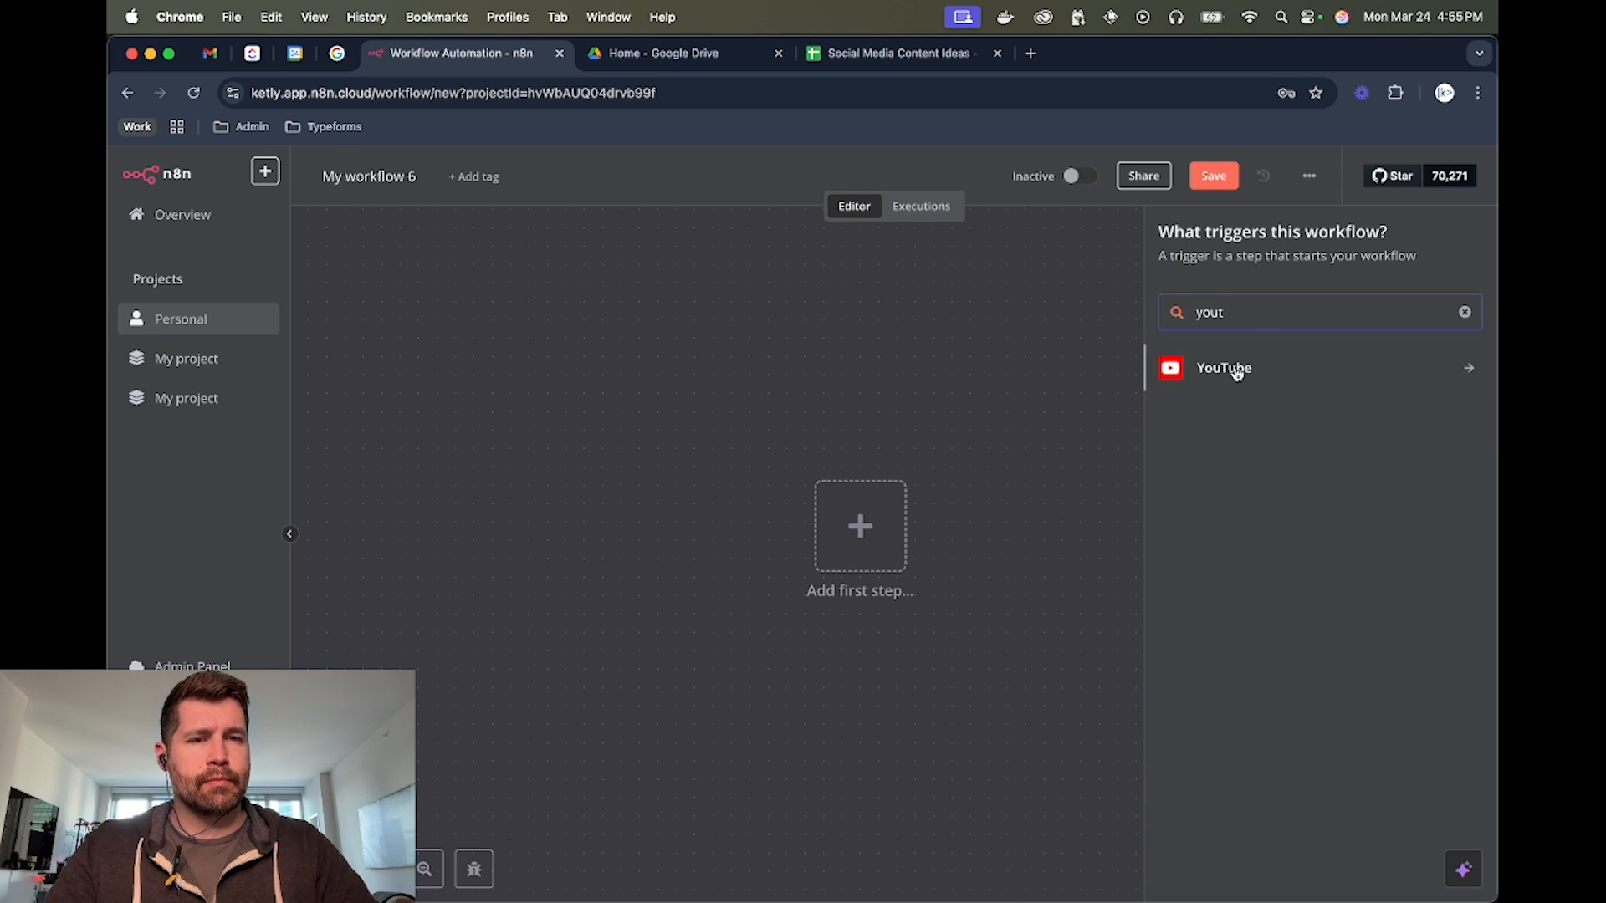
{"action": "left_click", "coordinate": [1233, 367]}
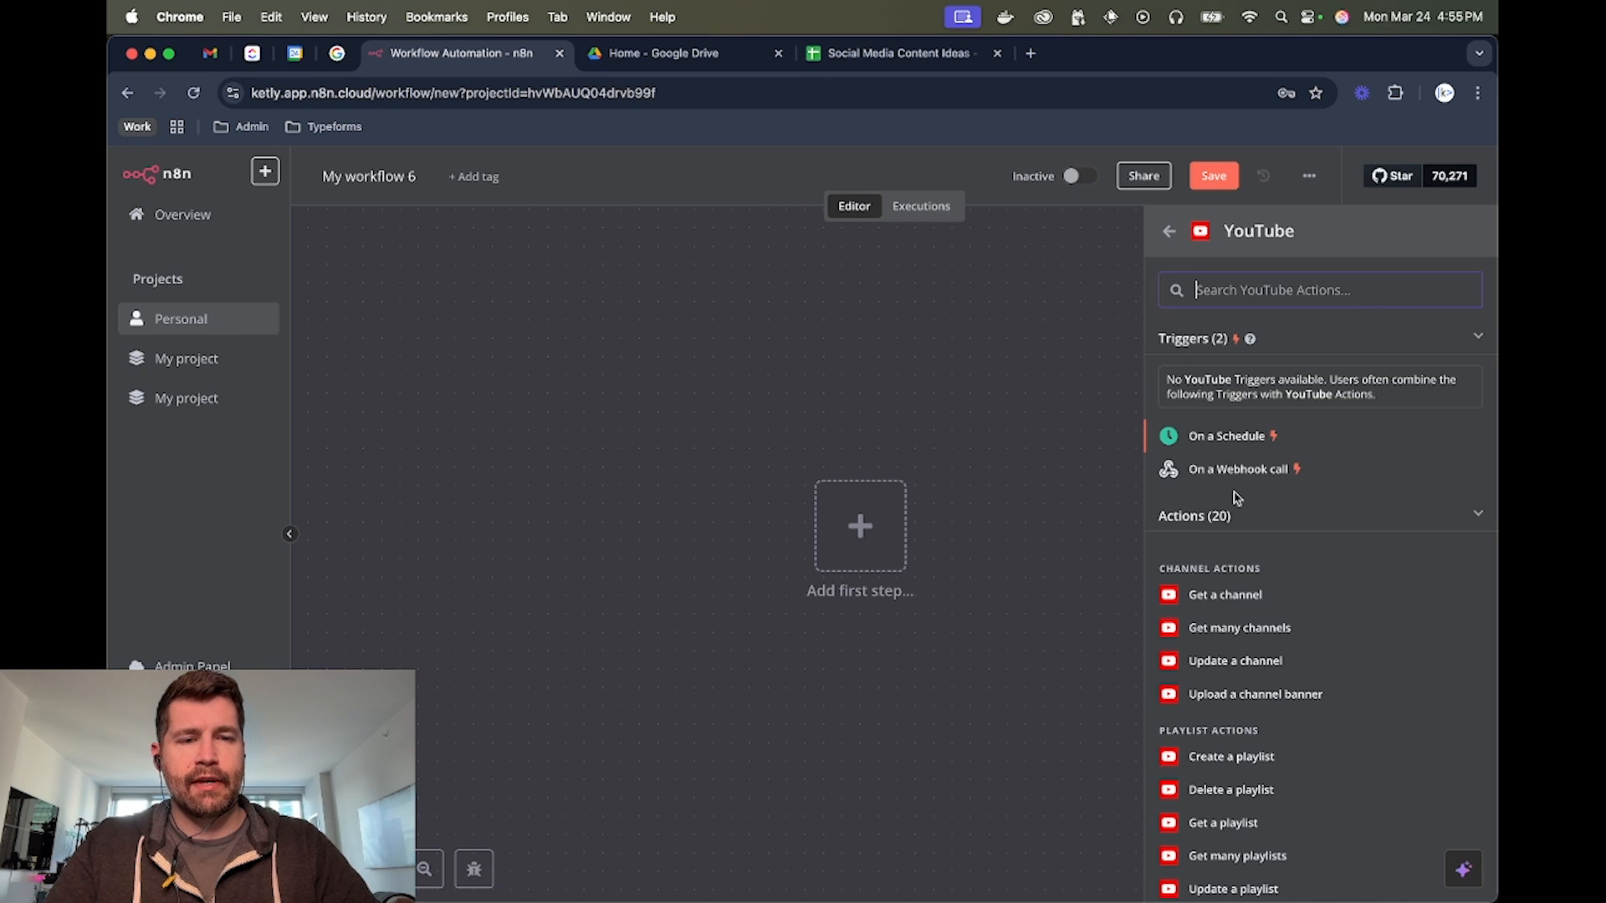
{"action": "scroll", "coordinate": [1236, 477], "scroll_direction": "down", "scroll_amount": 6}
{"action": "scroll", "coordinate": [1238, 518], "scroll_direction": "down", "scroll_amount": 2}
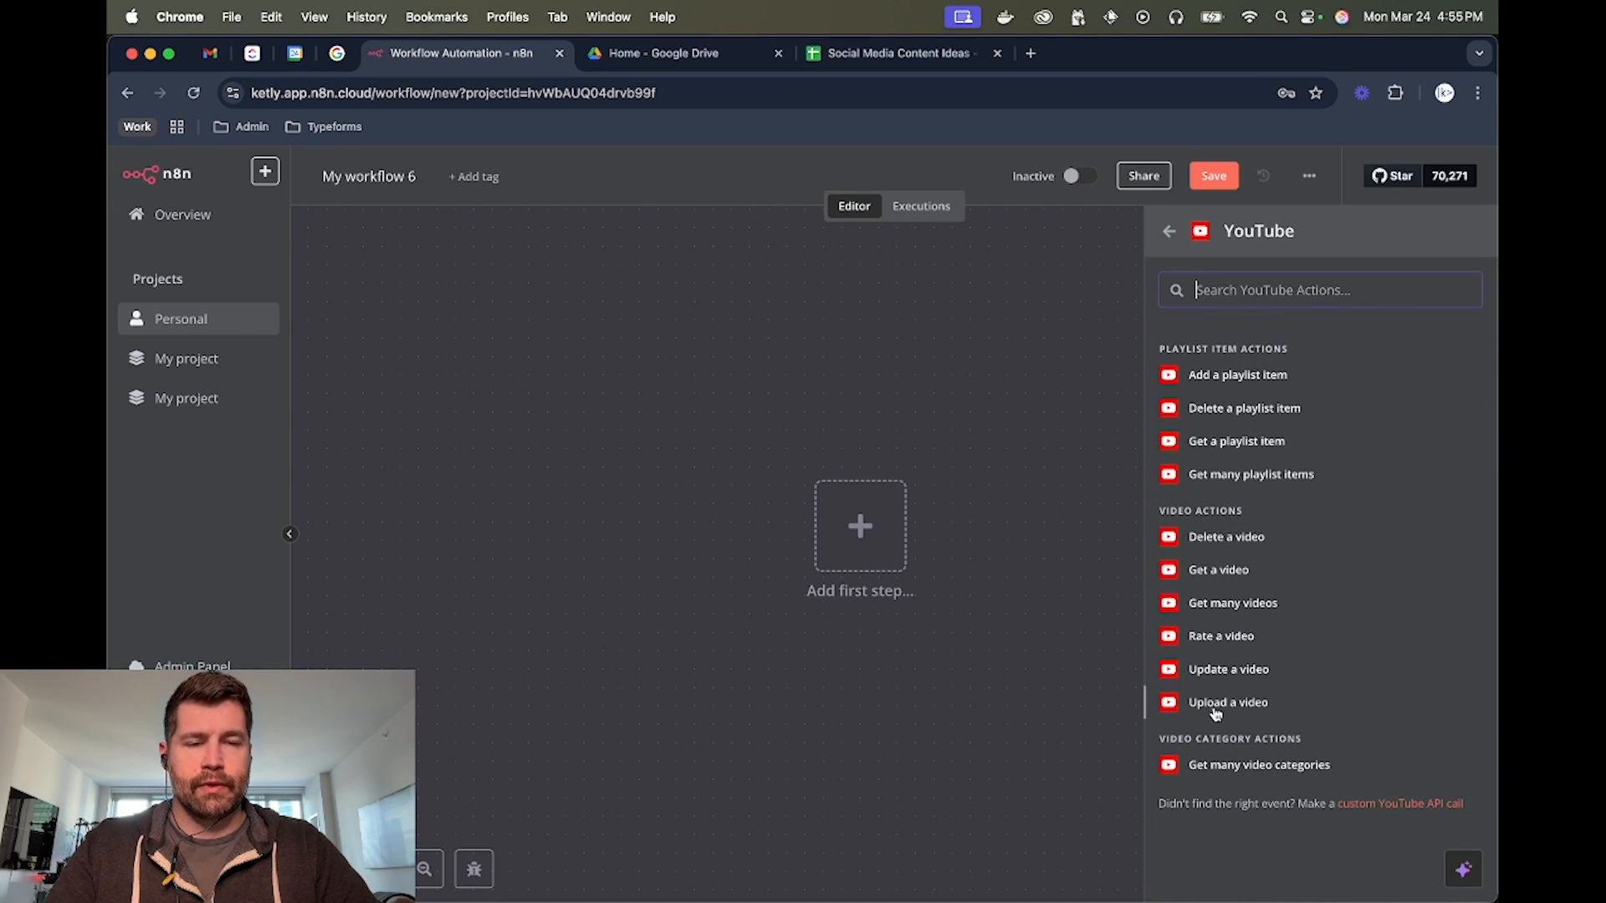
{"action": "scroll", "coordinate": [1217, 707], "scroll_direction": "up", "scroll_amount": 8}
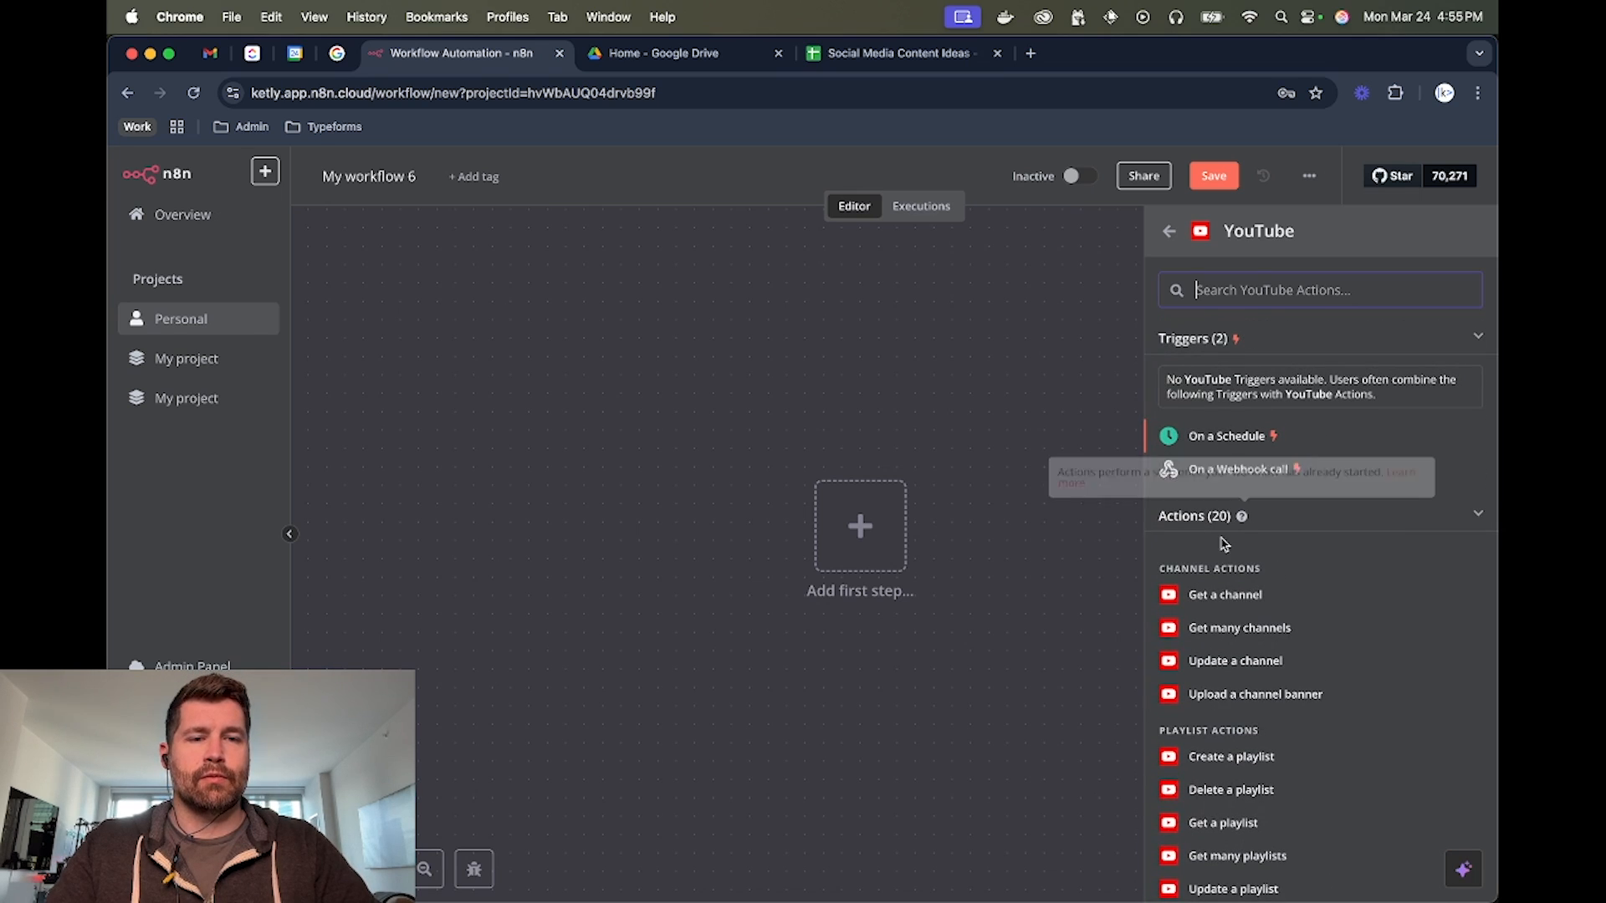
{"action": "left_click", "coordinate": [1227, 594]}
Check which fields a new YouTube credential requires, close it without connecting, and return to the canvas
{"action": "left_click", "coordinate": [751, 293]}
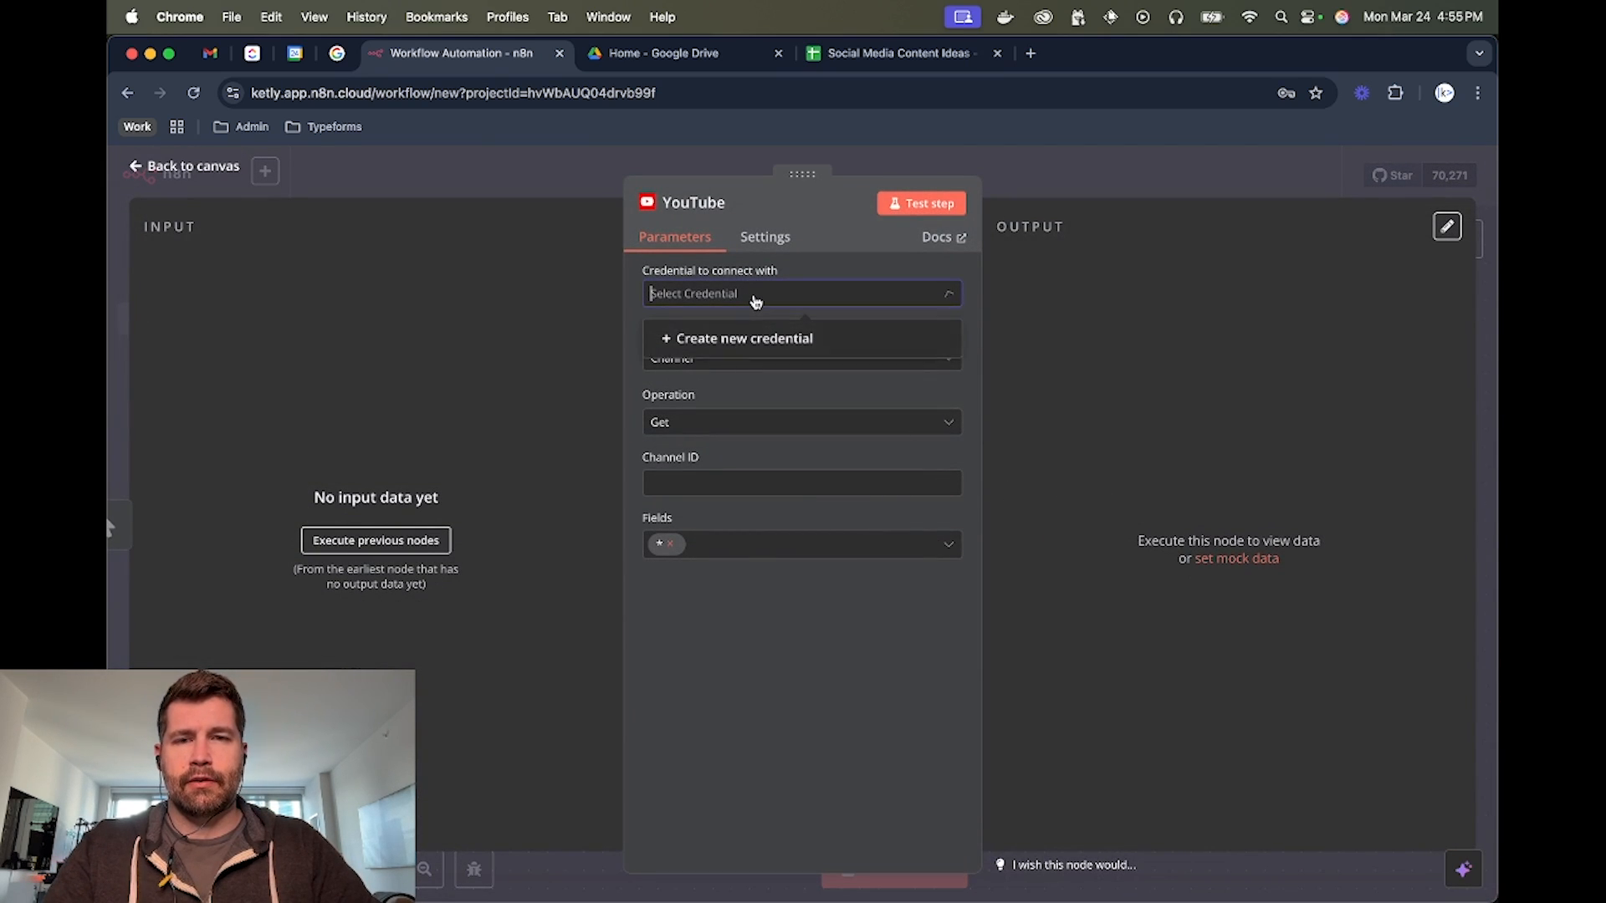
{"action": "left_click", "coordinate": [732, 350]}
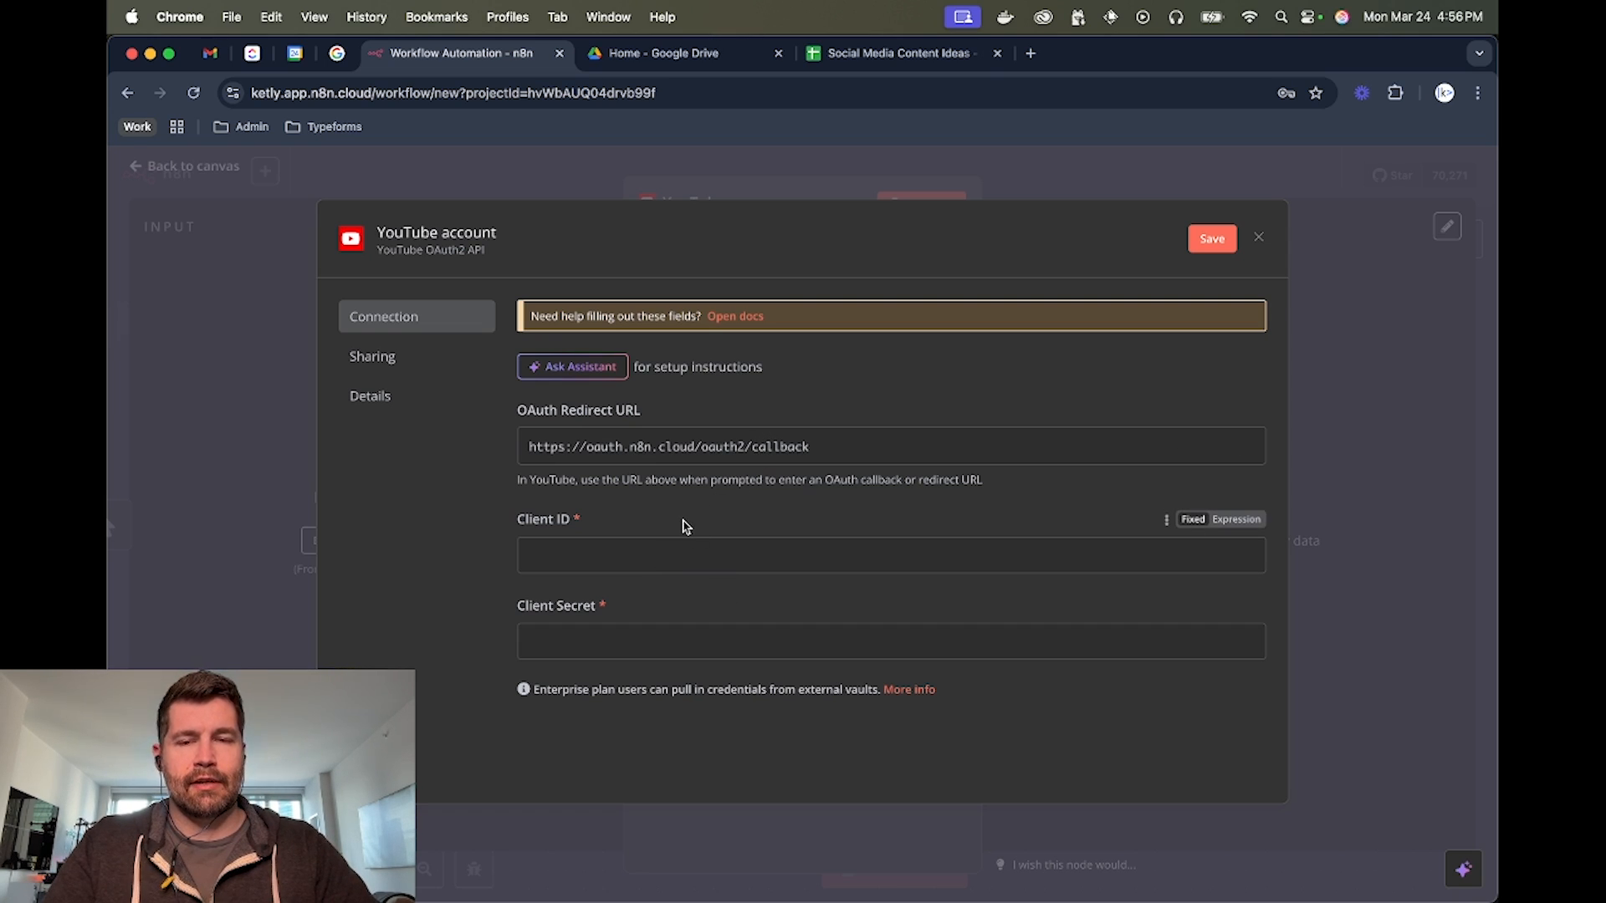
{"action": "left_click", "coordinate": [970, 177]}
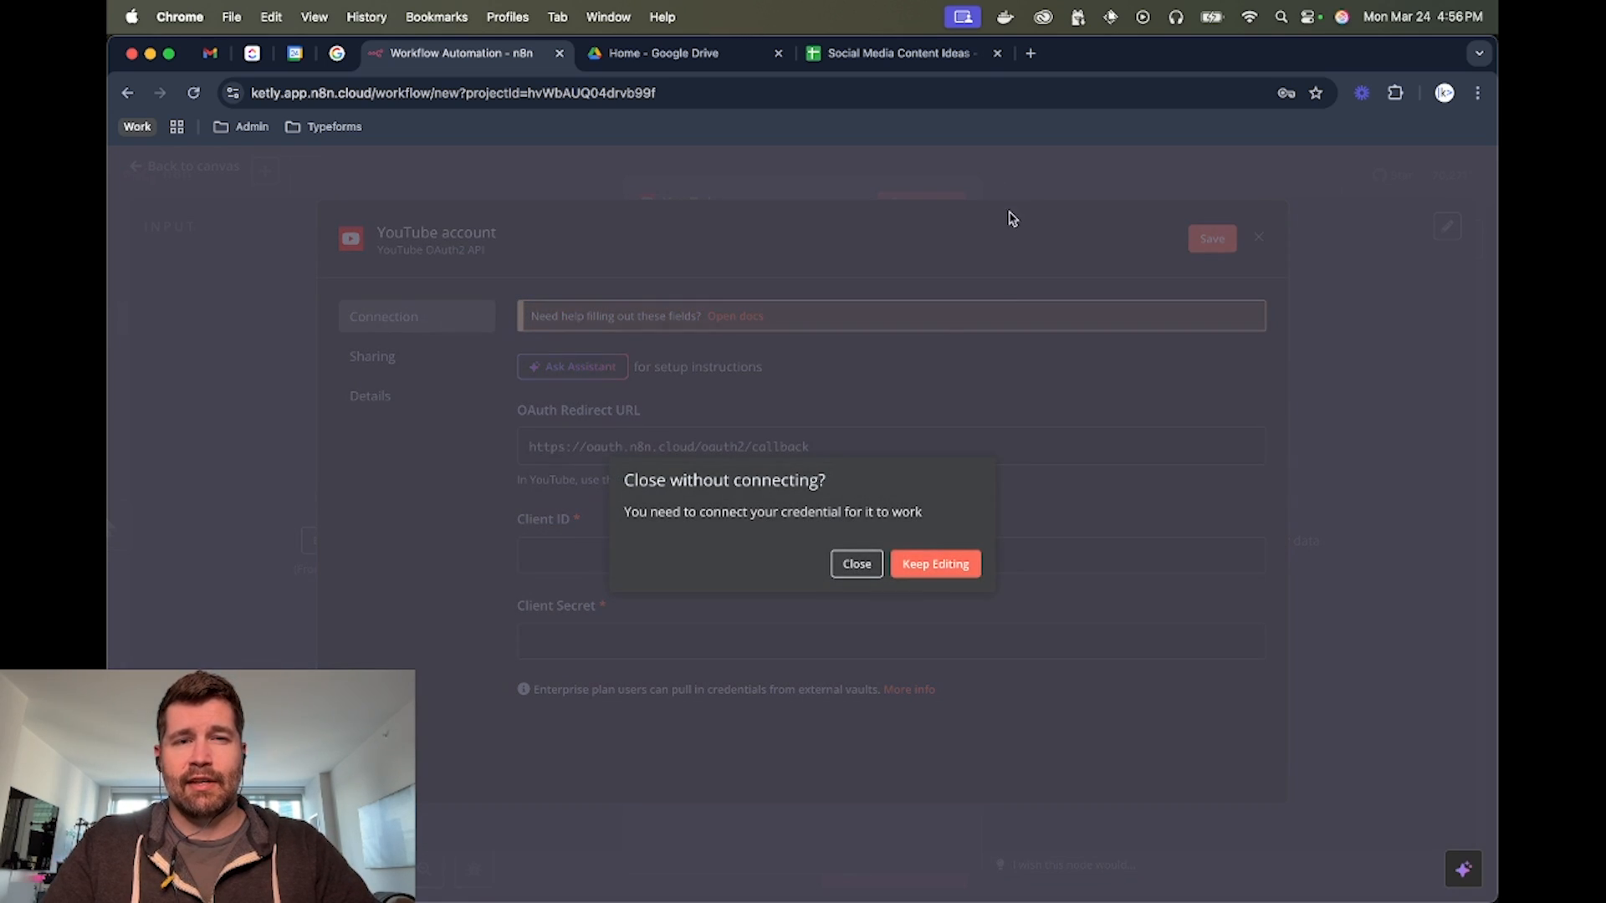
{"action": "left_click", "coordinate": [861, 567]}
{"action": "left_click", "coordinate": [1076, 179]}
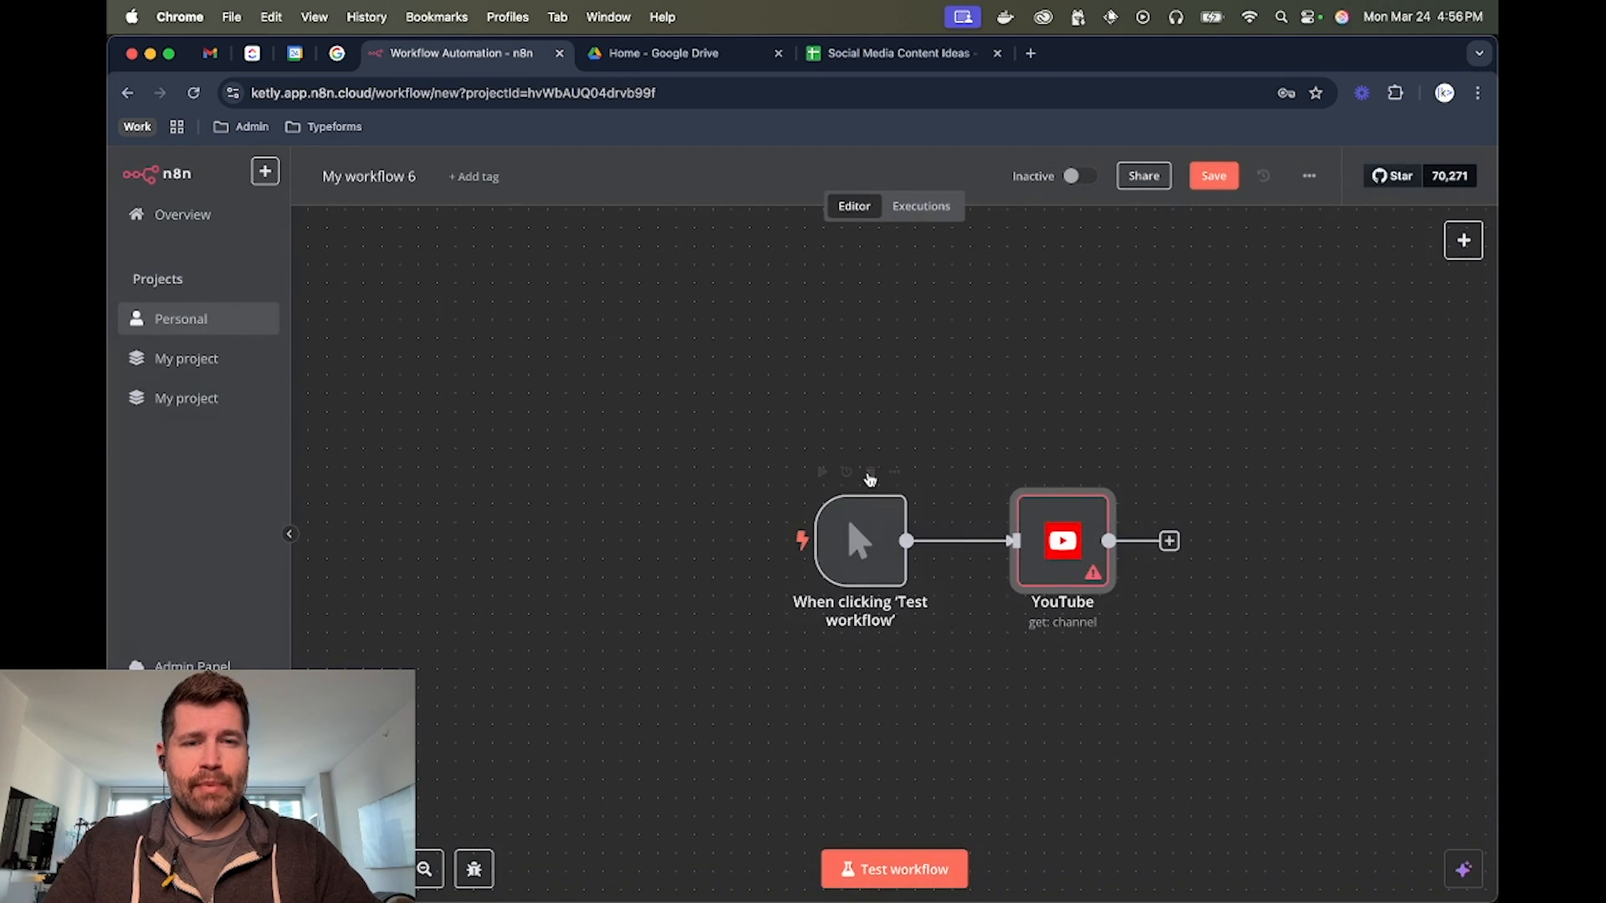
Replace the YouTube node with an HTTP Request node connected to the manual trigger
{"action": "mouse_move", "coordinate": [1072, 544]}
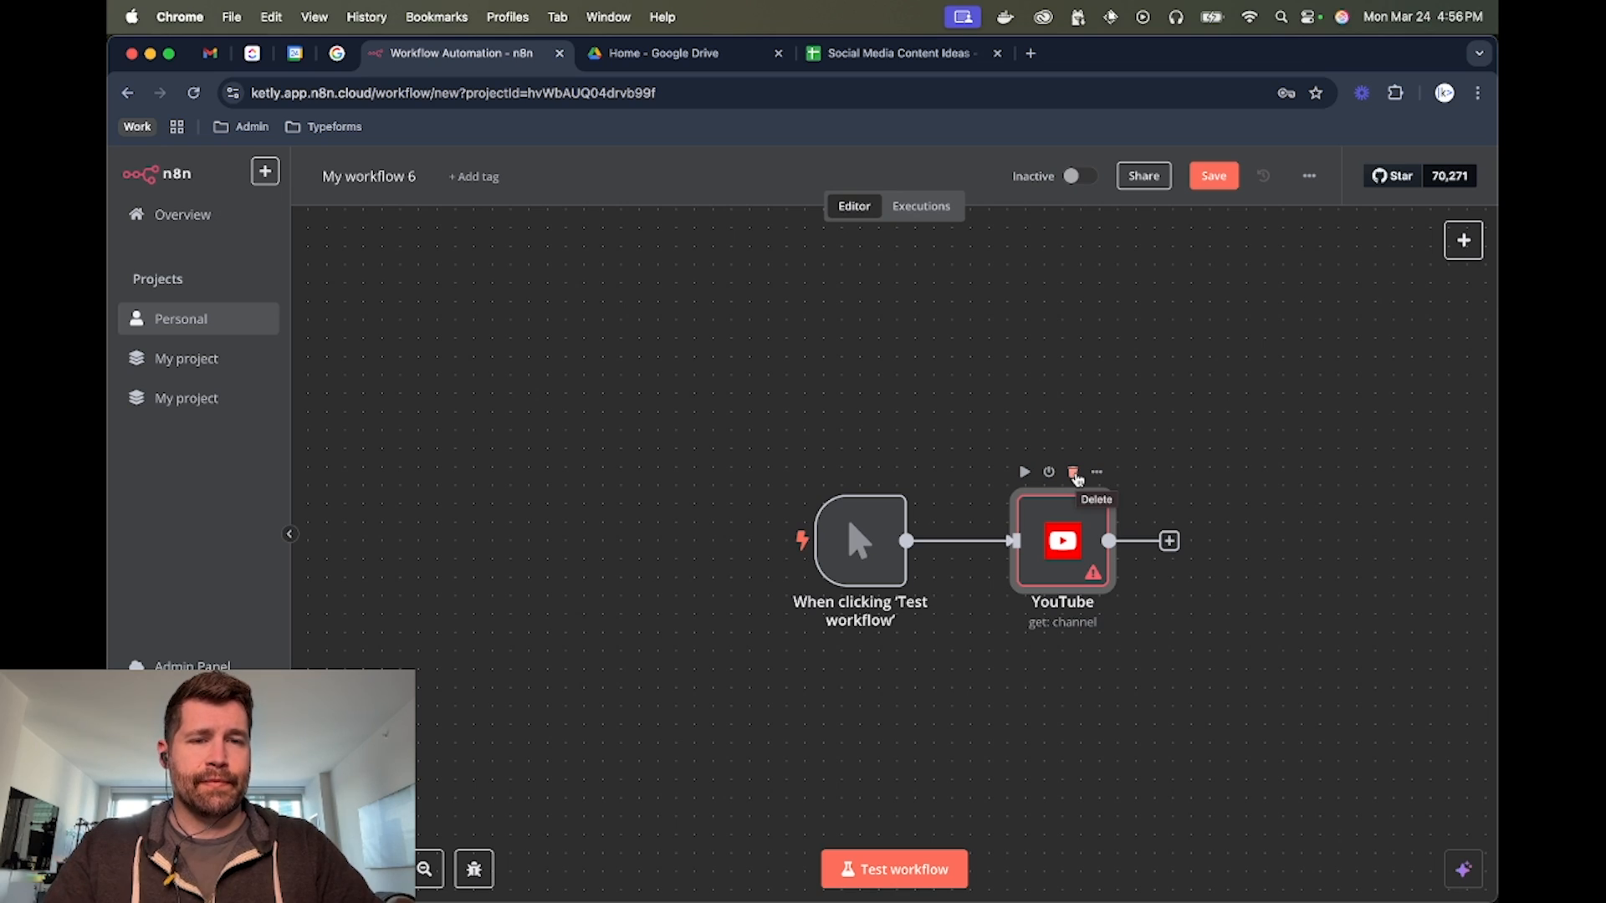
{"action": "left_click", "coordinate": [1073, 473]}
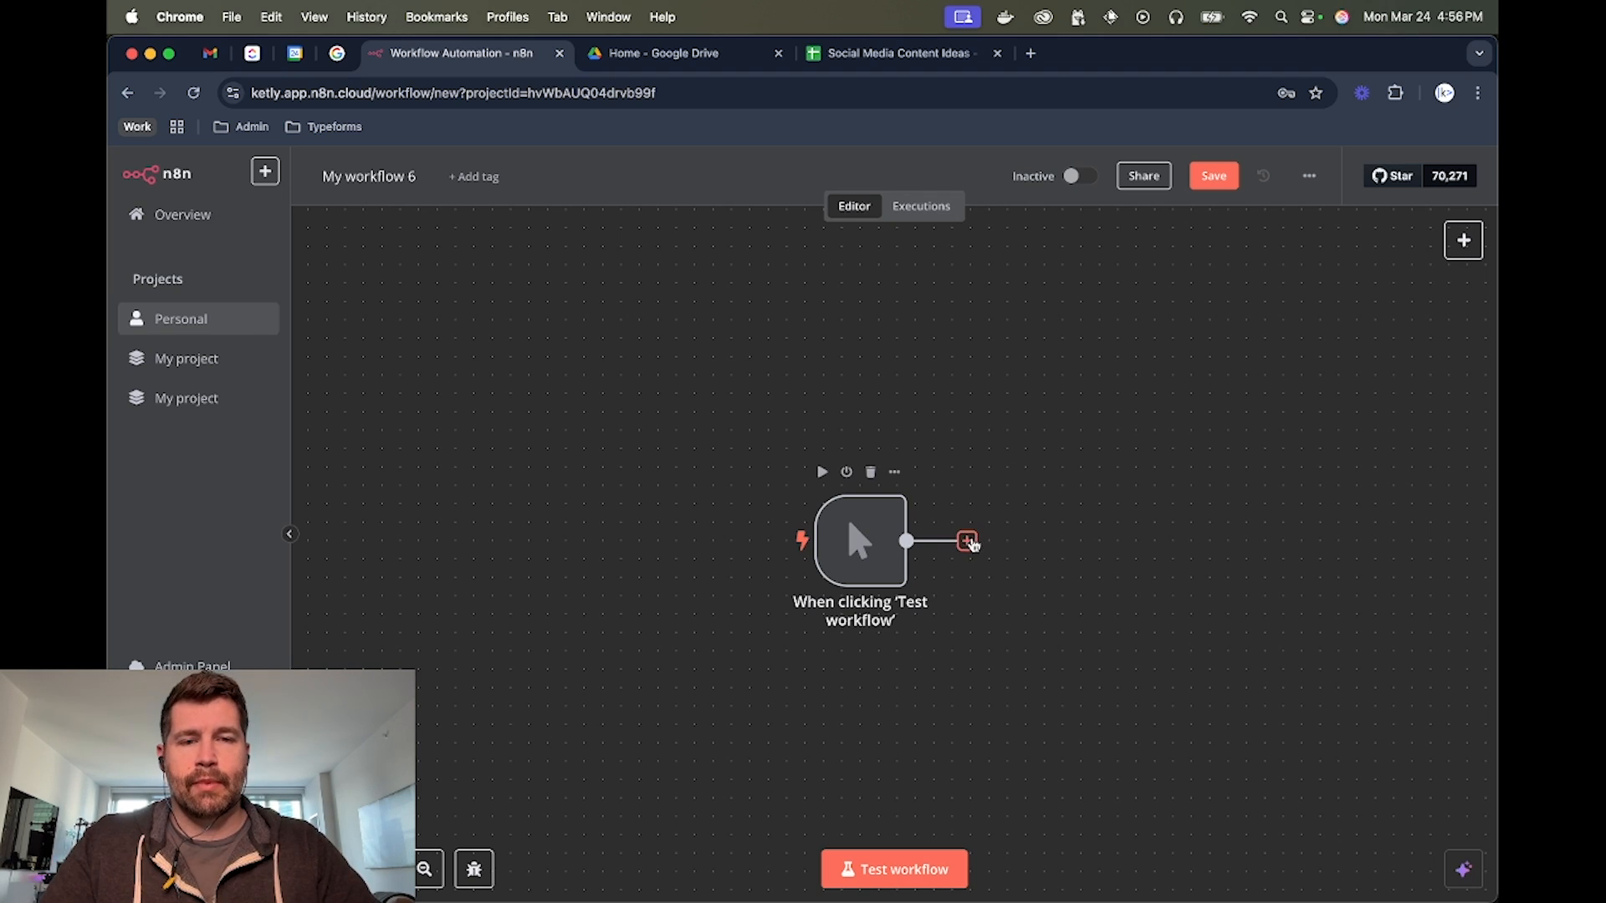
{"action": "left_click", "coordinate": [967, 541]}
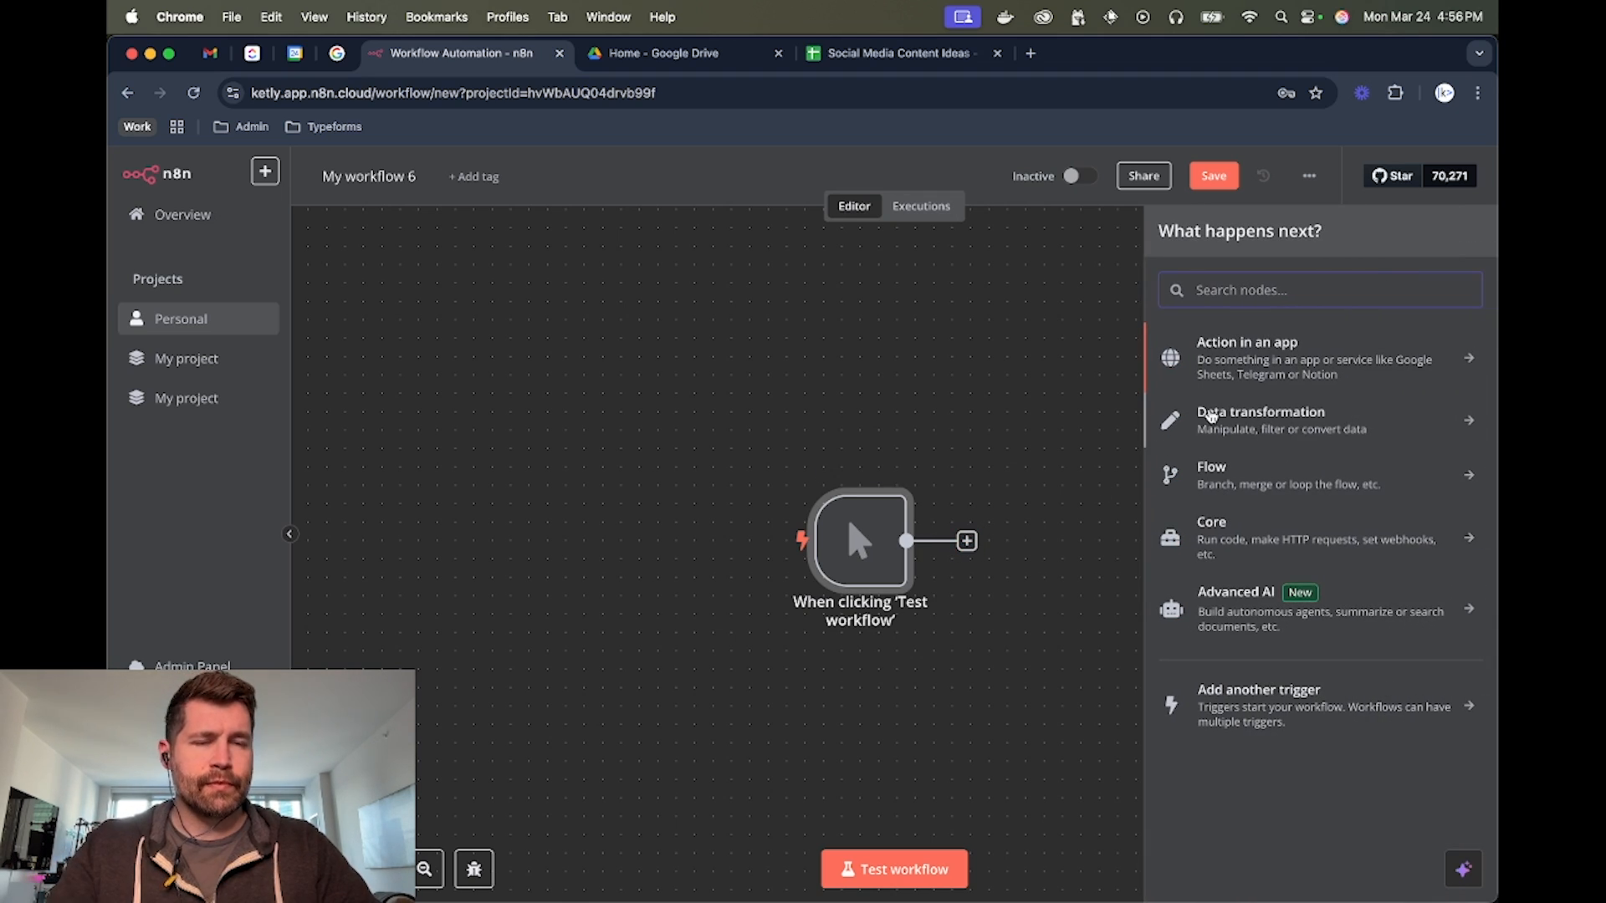
{"action": "type", "text": "http"}
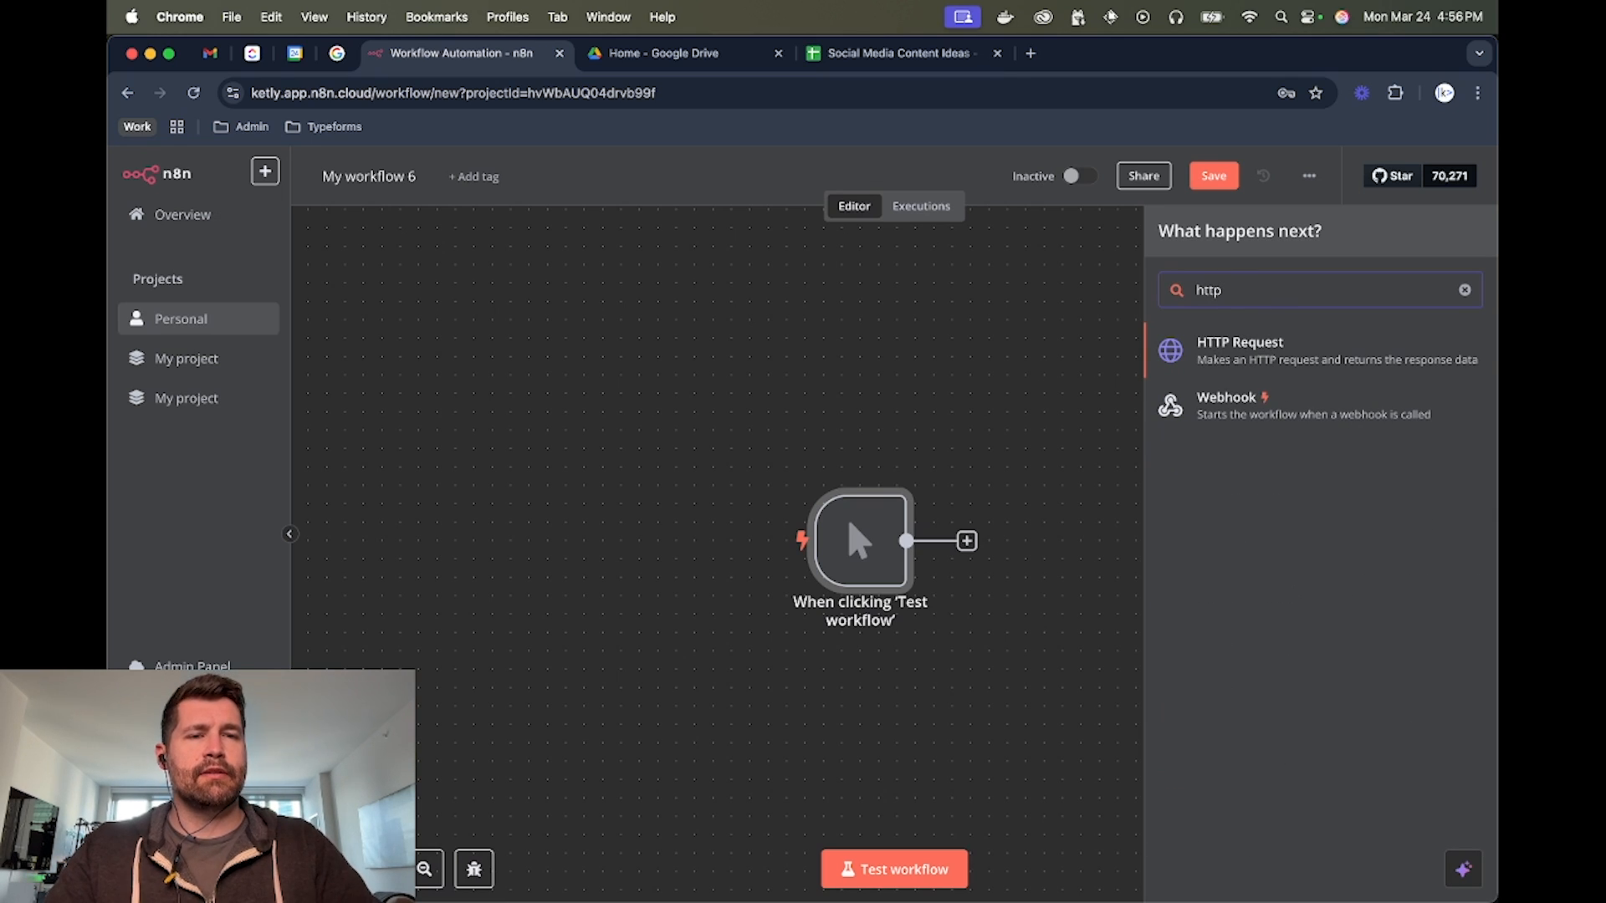
{"action": "left_click", "coordinate": [1262, 347]}
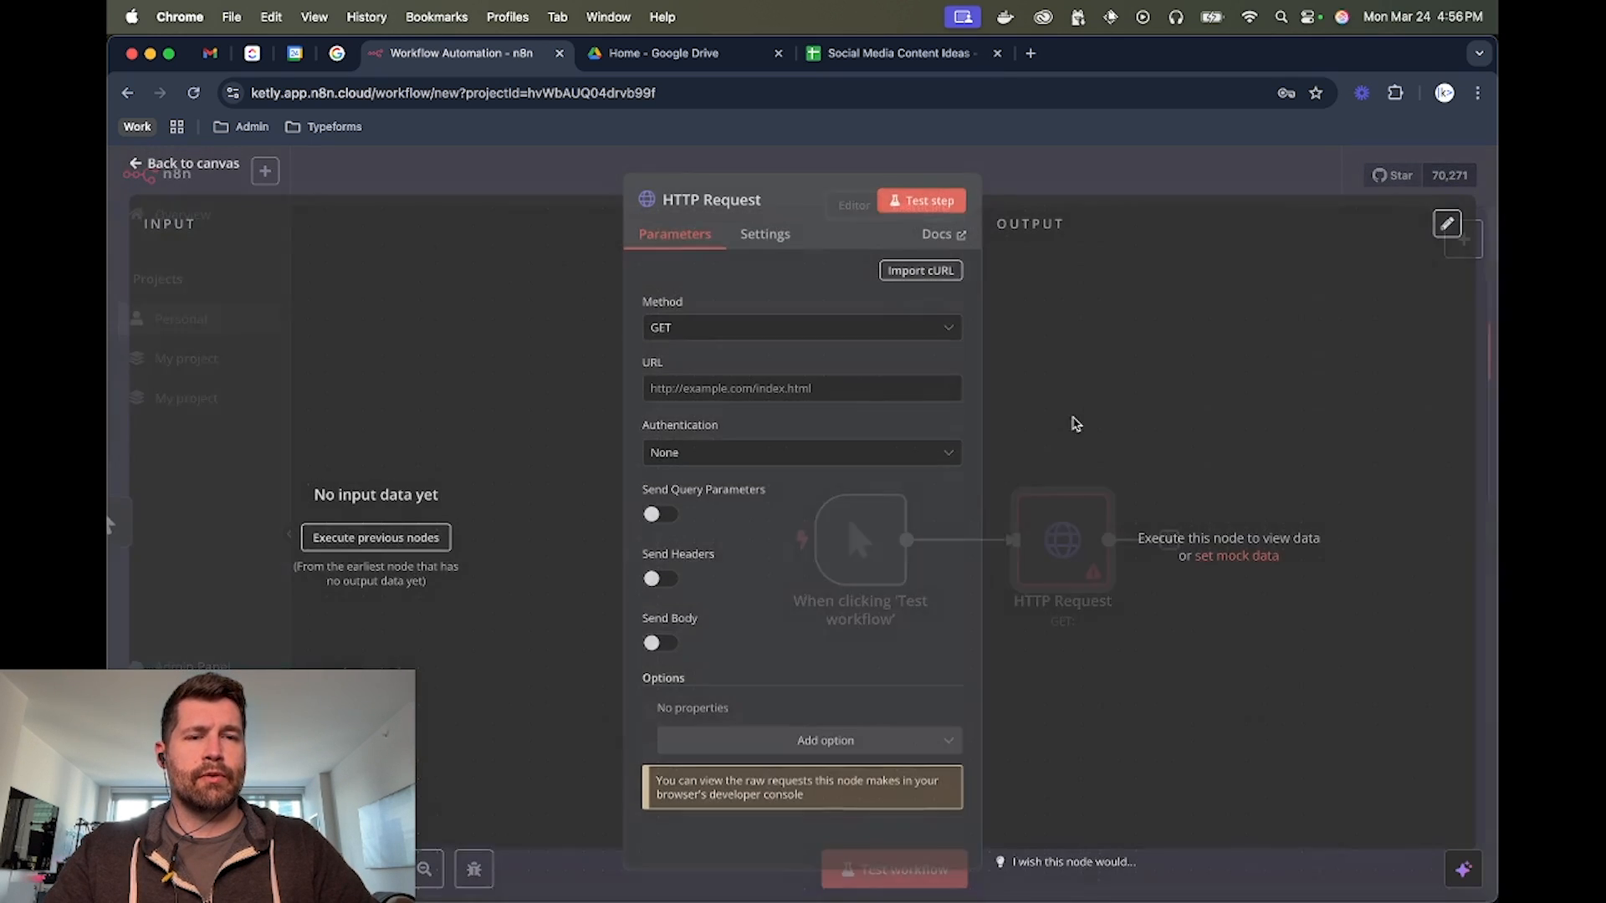
{"action": "key", "text": "super+v"}
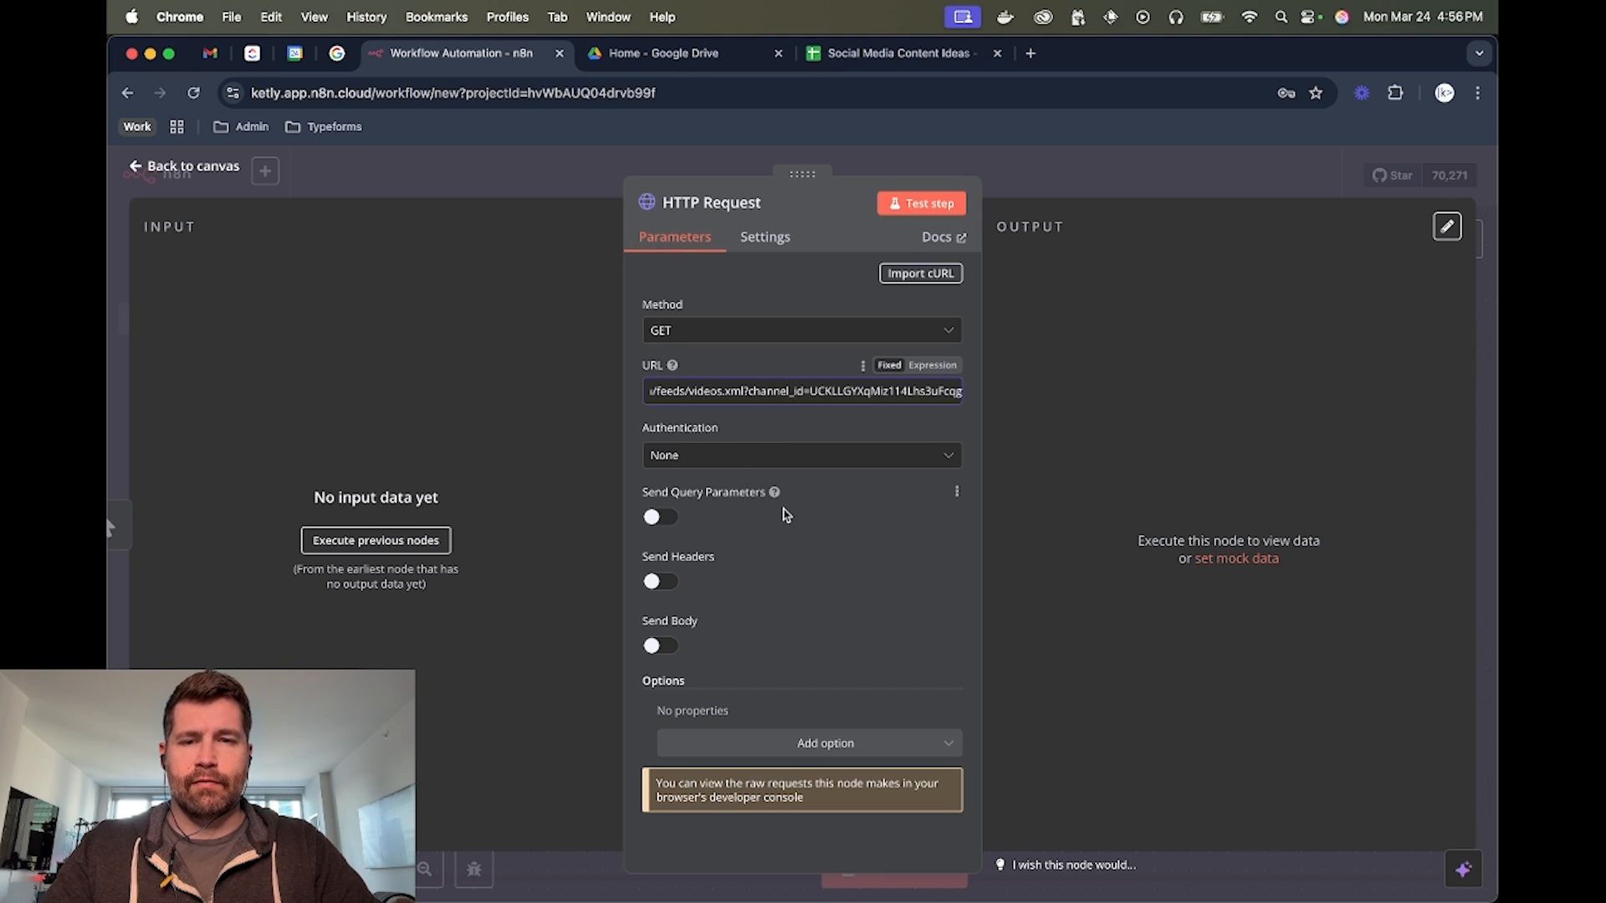
{"action": "left_click", "coordinate": [930, 205]}
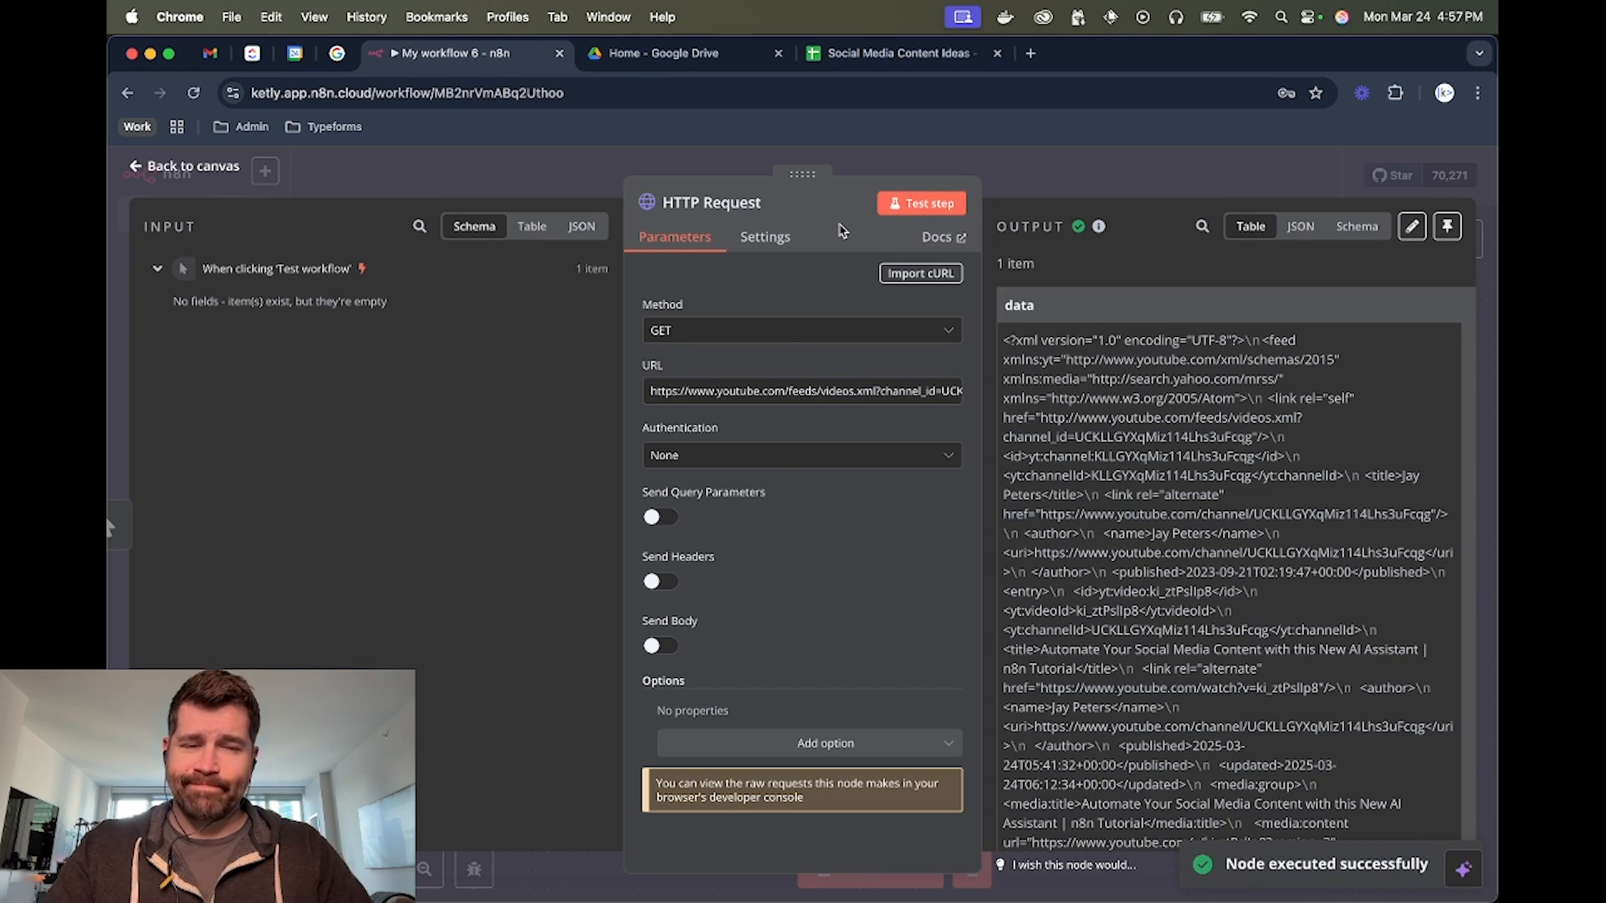
{"action": "scroll", "coordinate": [1133, 355], "scroll_direction": "down", "scroll_amount": 5}
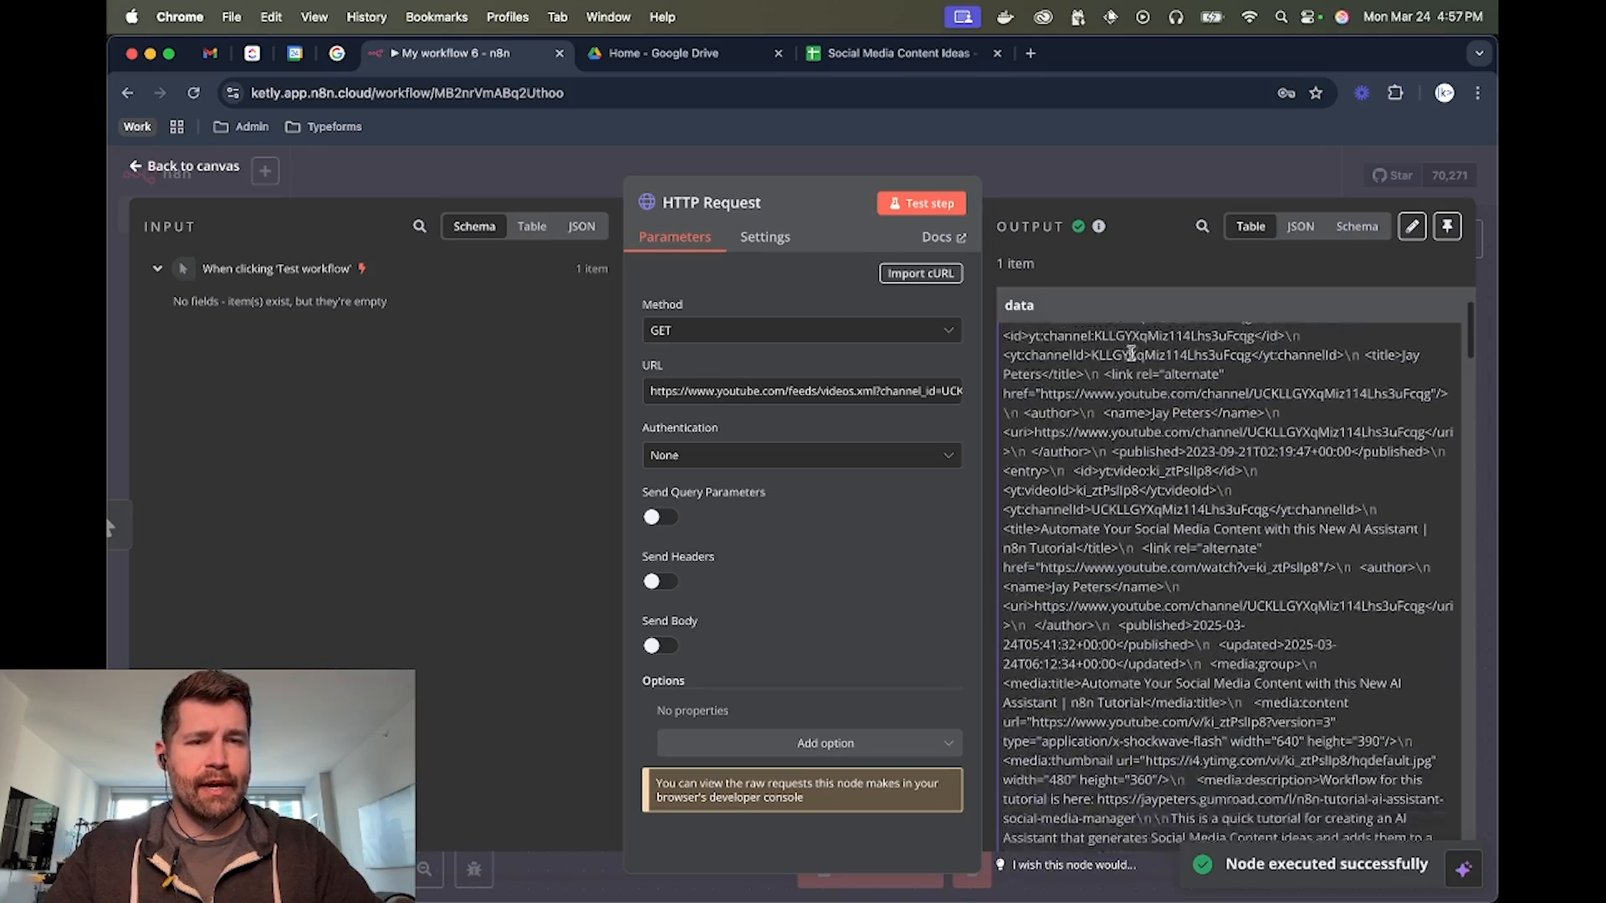
{"action": "left_click", "coordinate": [1171, 171]}
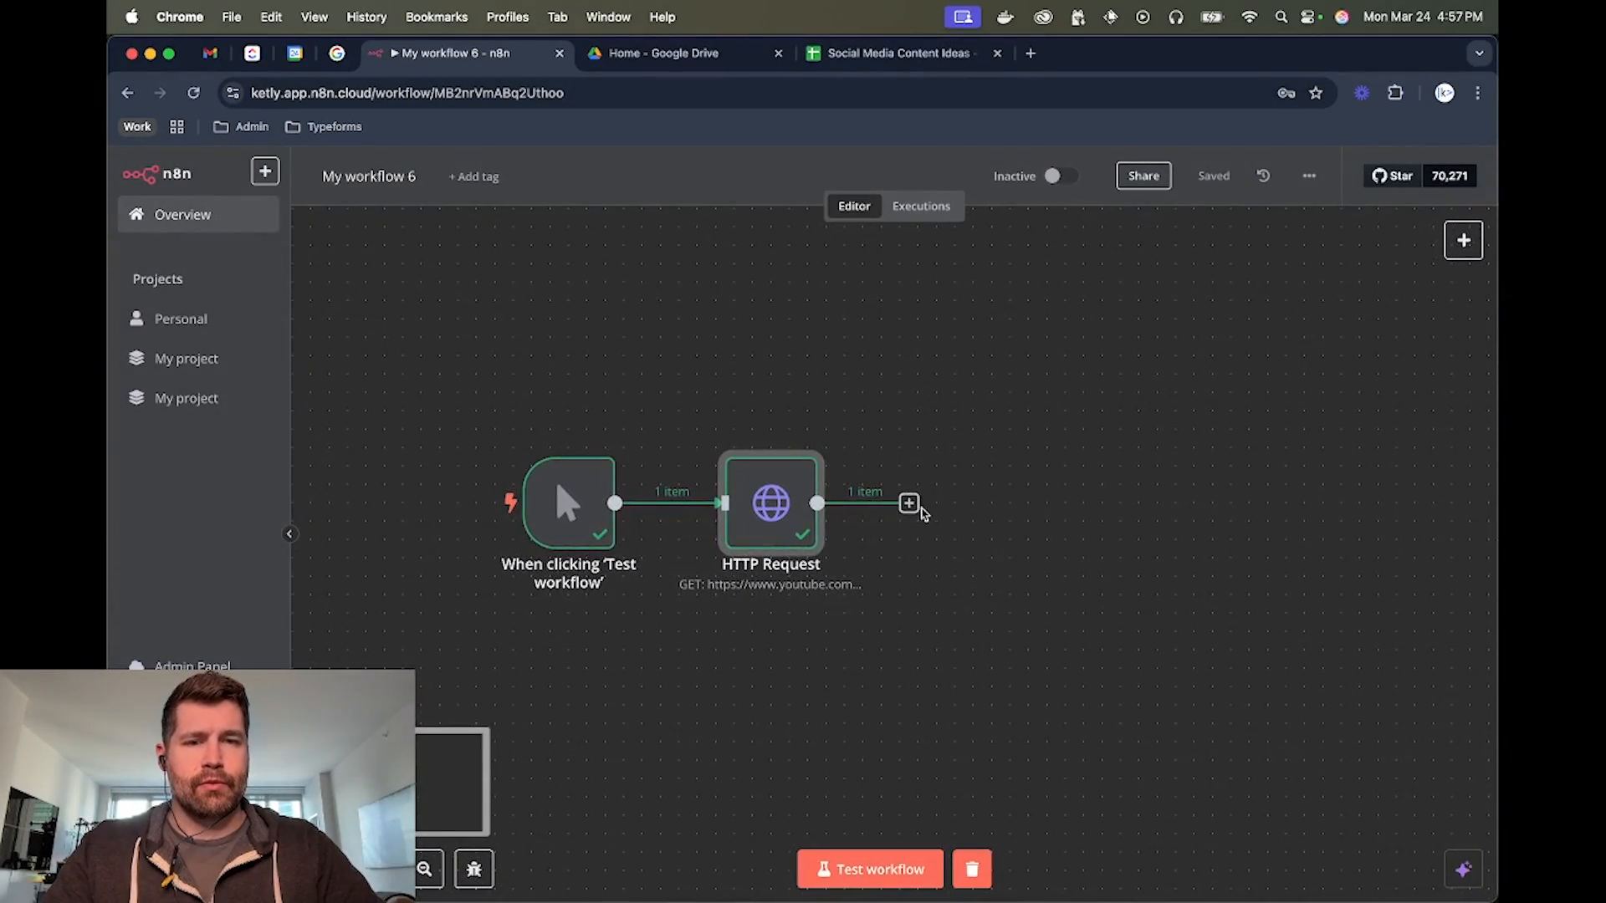
Add an XML node in XML to JSON mode after the HTTP Request node, and test it on the data property
{"action": "left_click", "coordinate": [909, 503]}
{"action": "type", "text": "xml"}
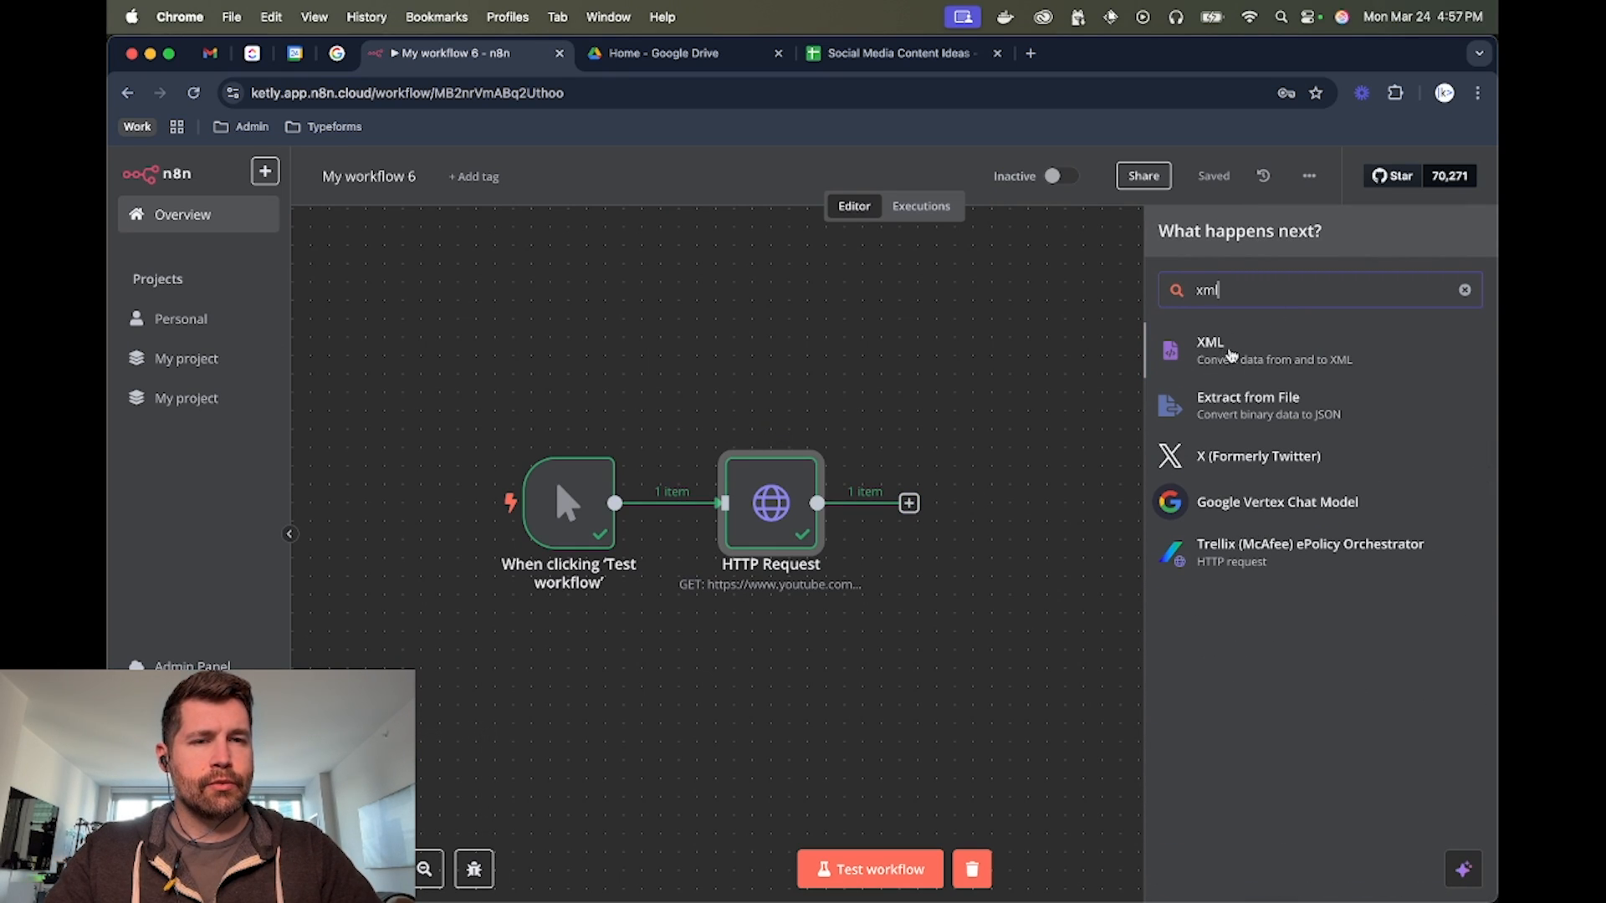
{"action": "left_click", "coordinate": [1223, 351]}
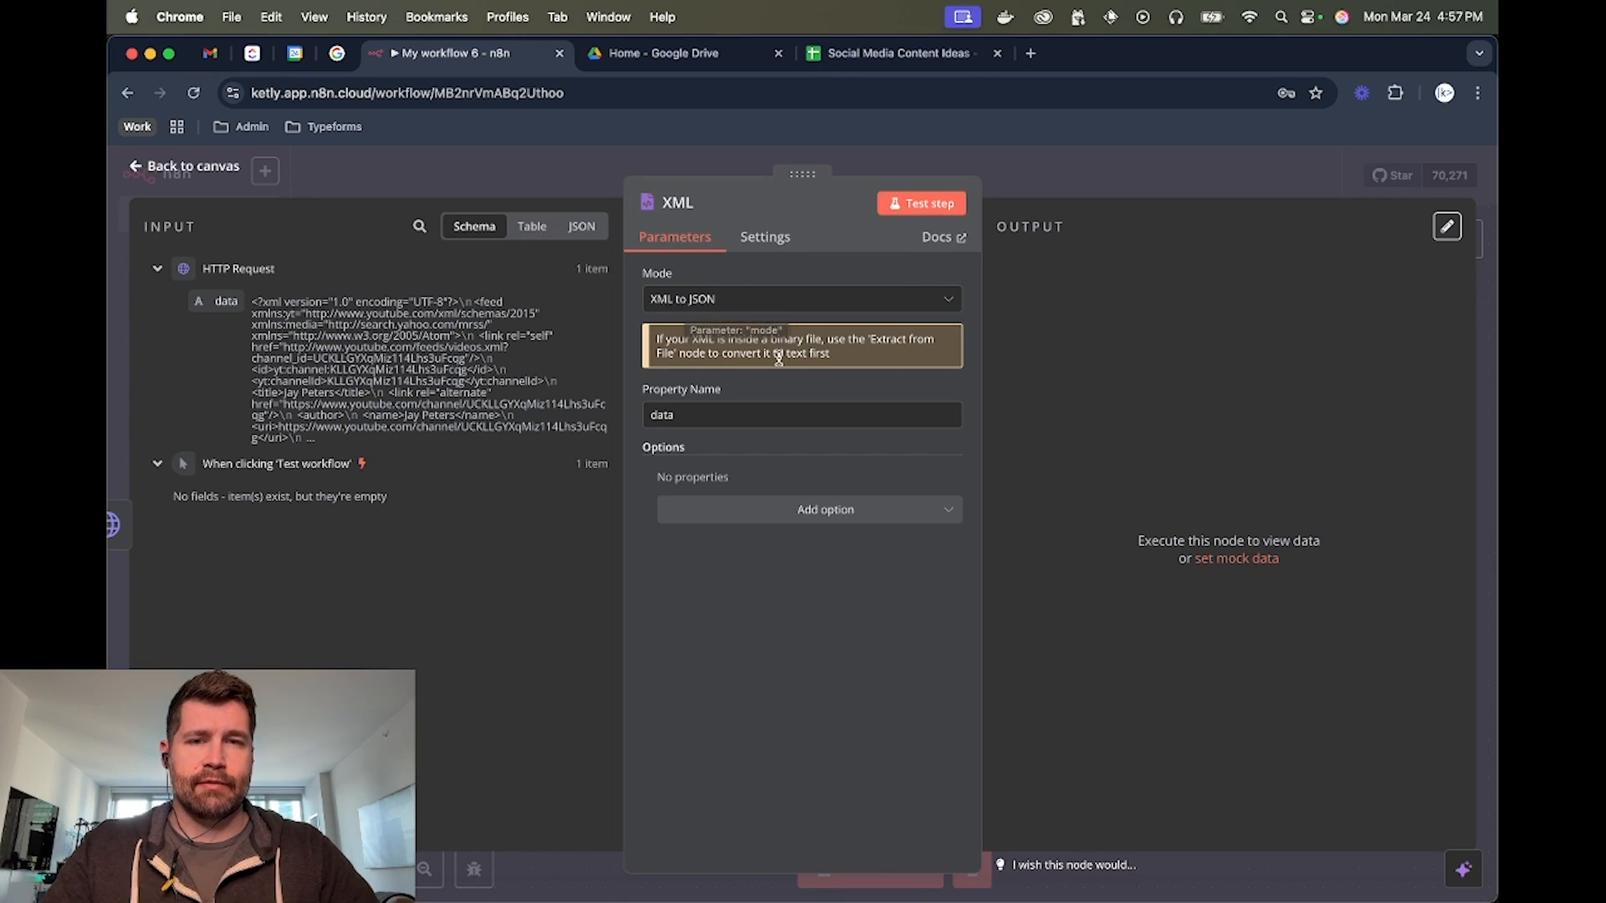
{"action": "left_click", "coordinate": [924, 205]}
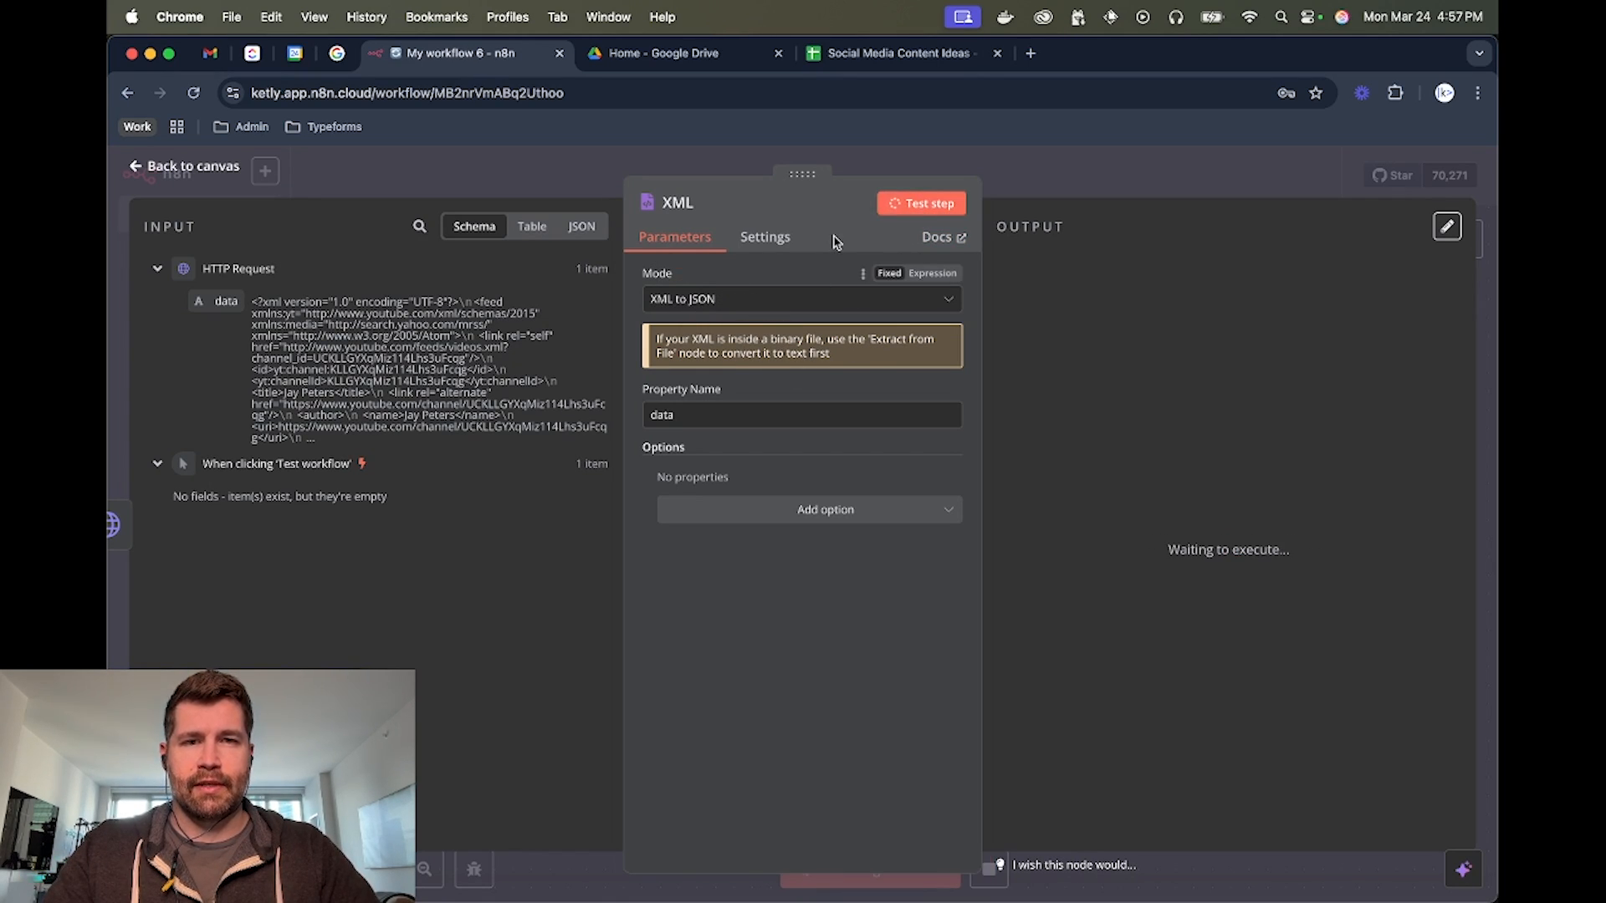
{"action": "scroll", "coordinate": [1070, 506], "scroll_direction": "down", "scroll_amount": 3}
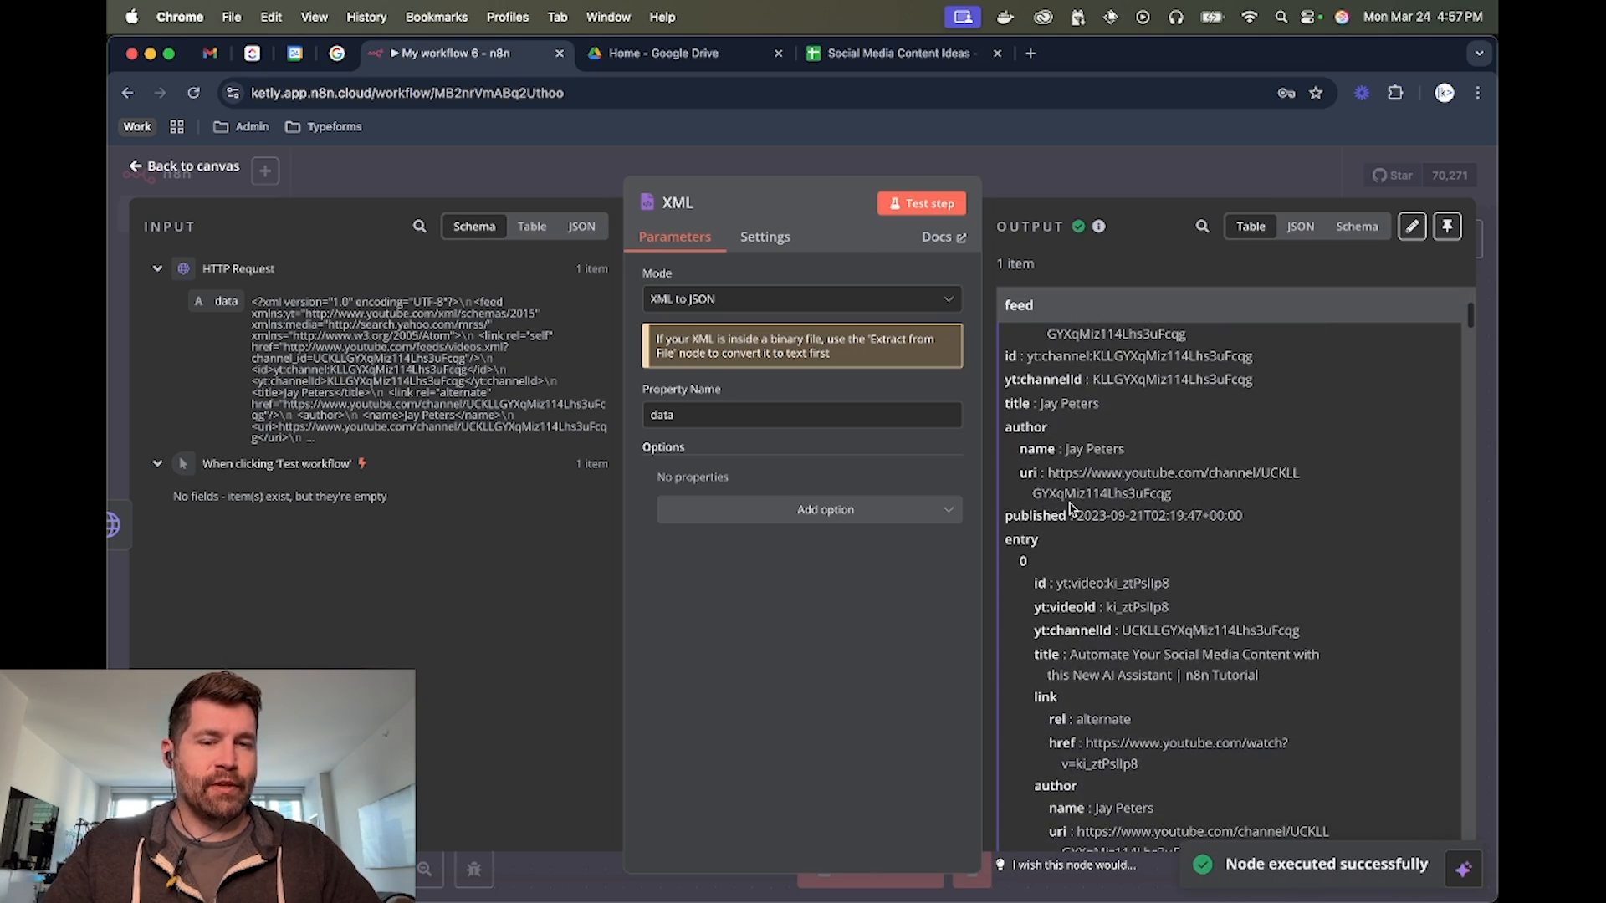
{"action": "left_click", "coordinate": [1143, 179]}
Add the OpenAI action Message a model after the XML node
{"action": "scroll", "coordinate": [896, 373], "scroll_direction": "right", "scroll_amount": 3}
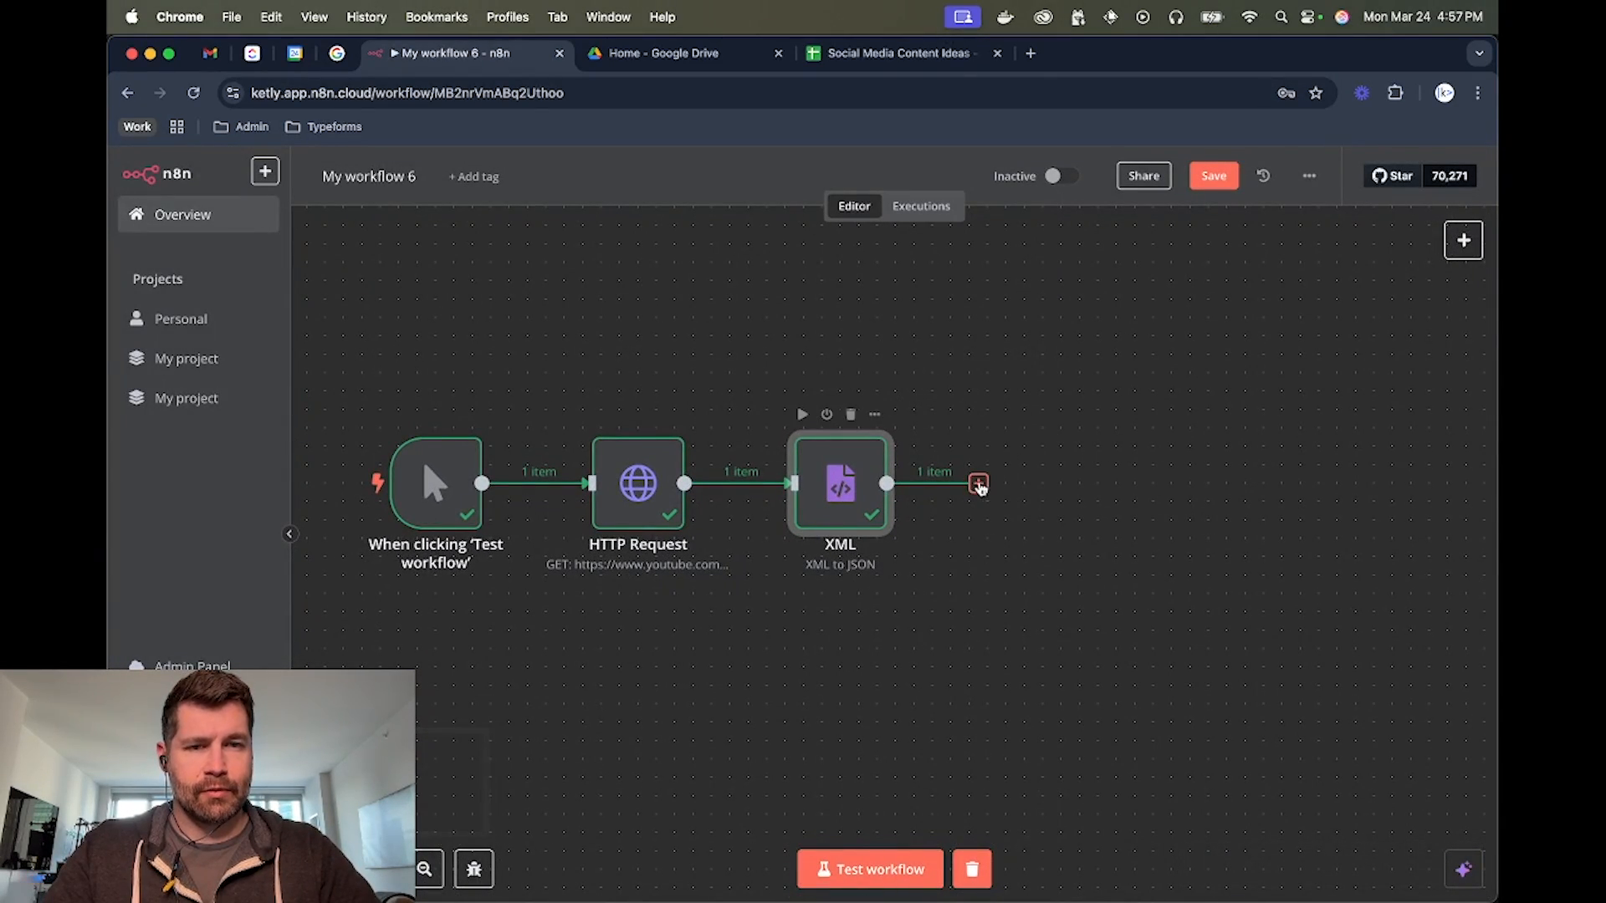
{"action": "left_click", "coordinate": [979, 485]}
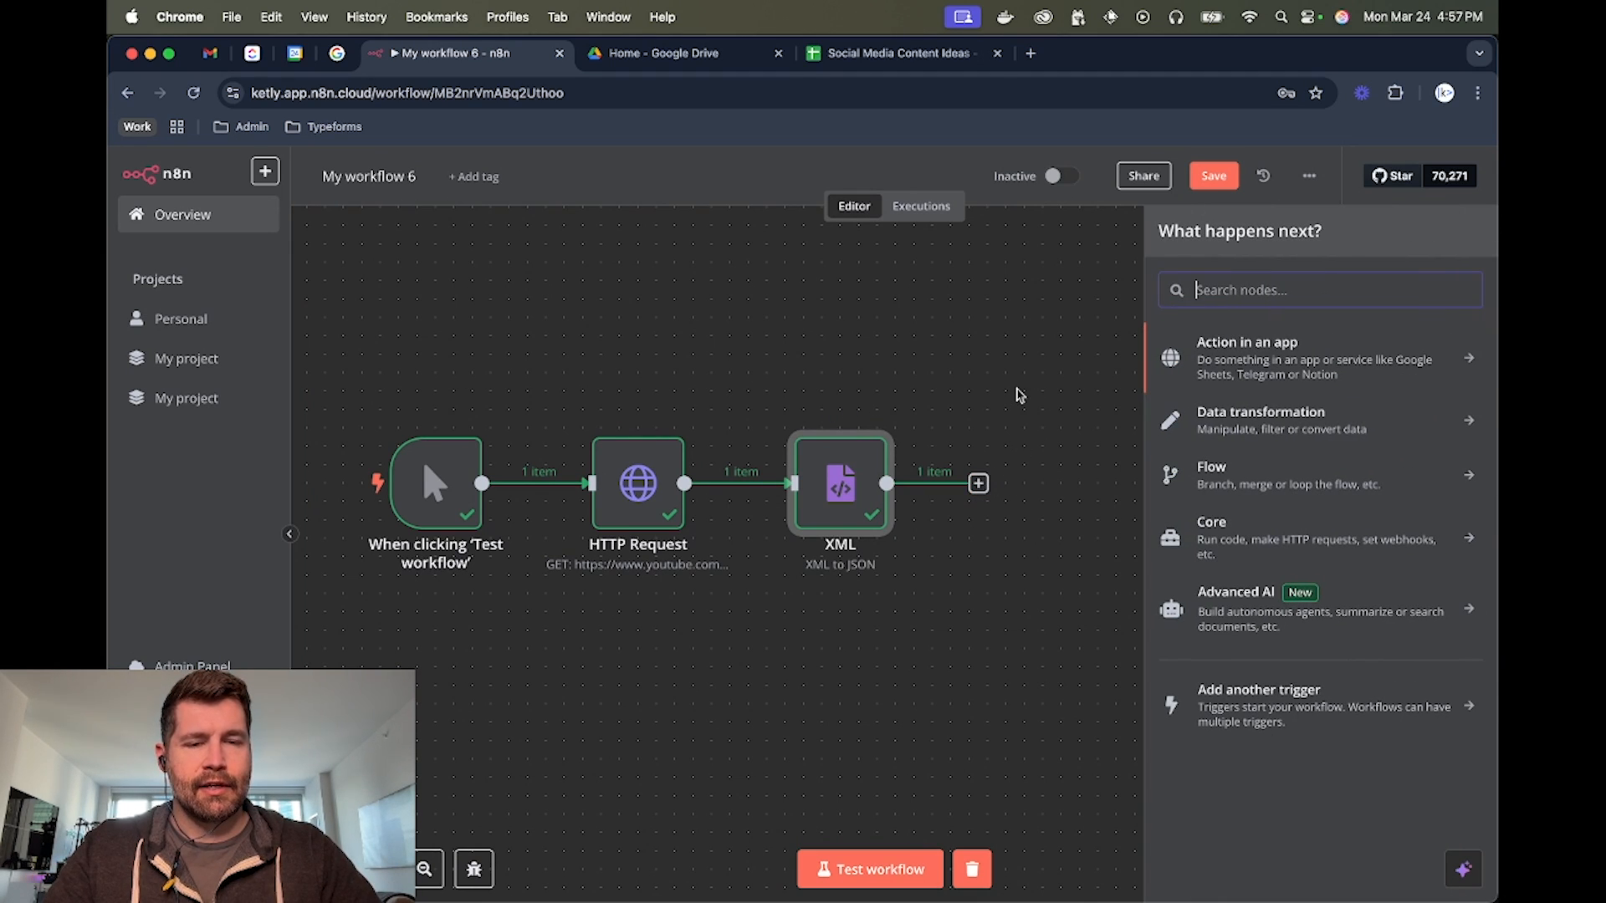
{"action": "type", "text": "open"}
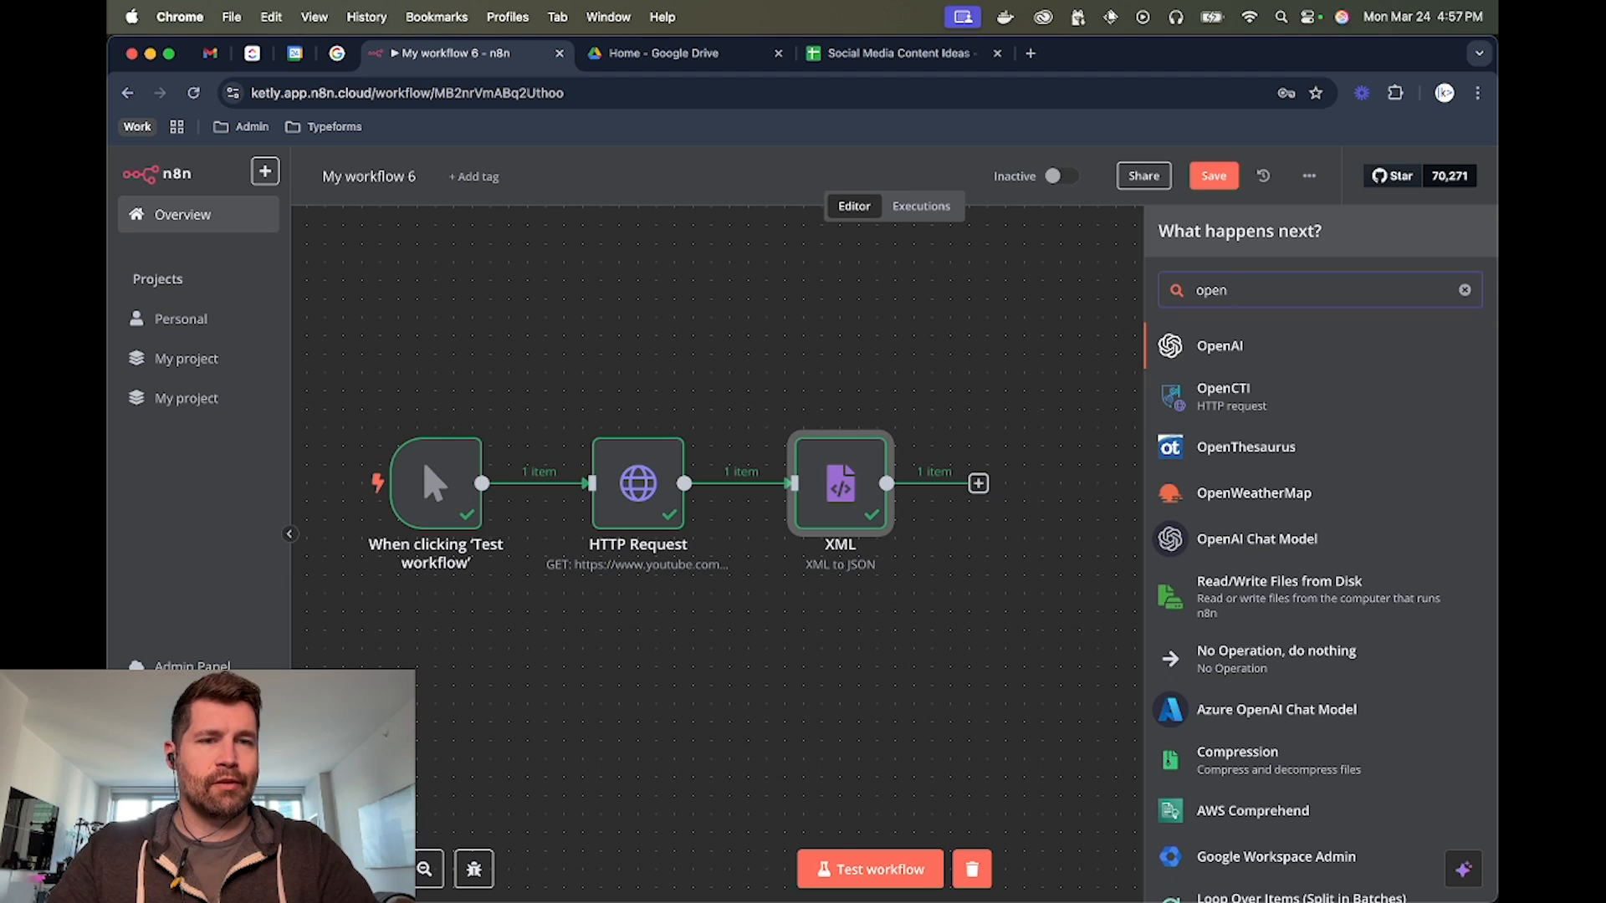
{"action": "key", "text": "Return"}
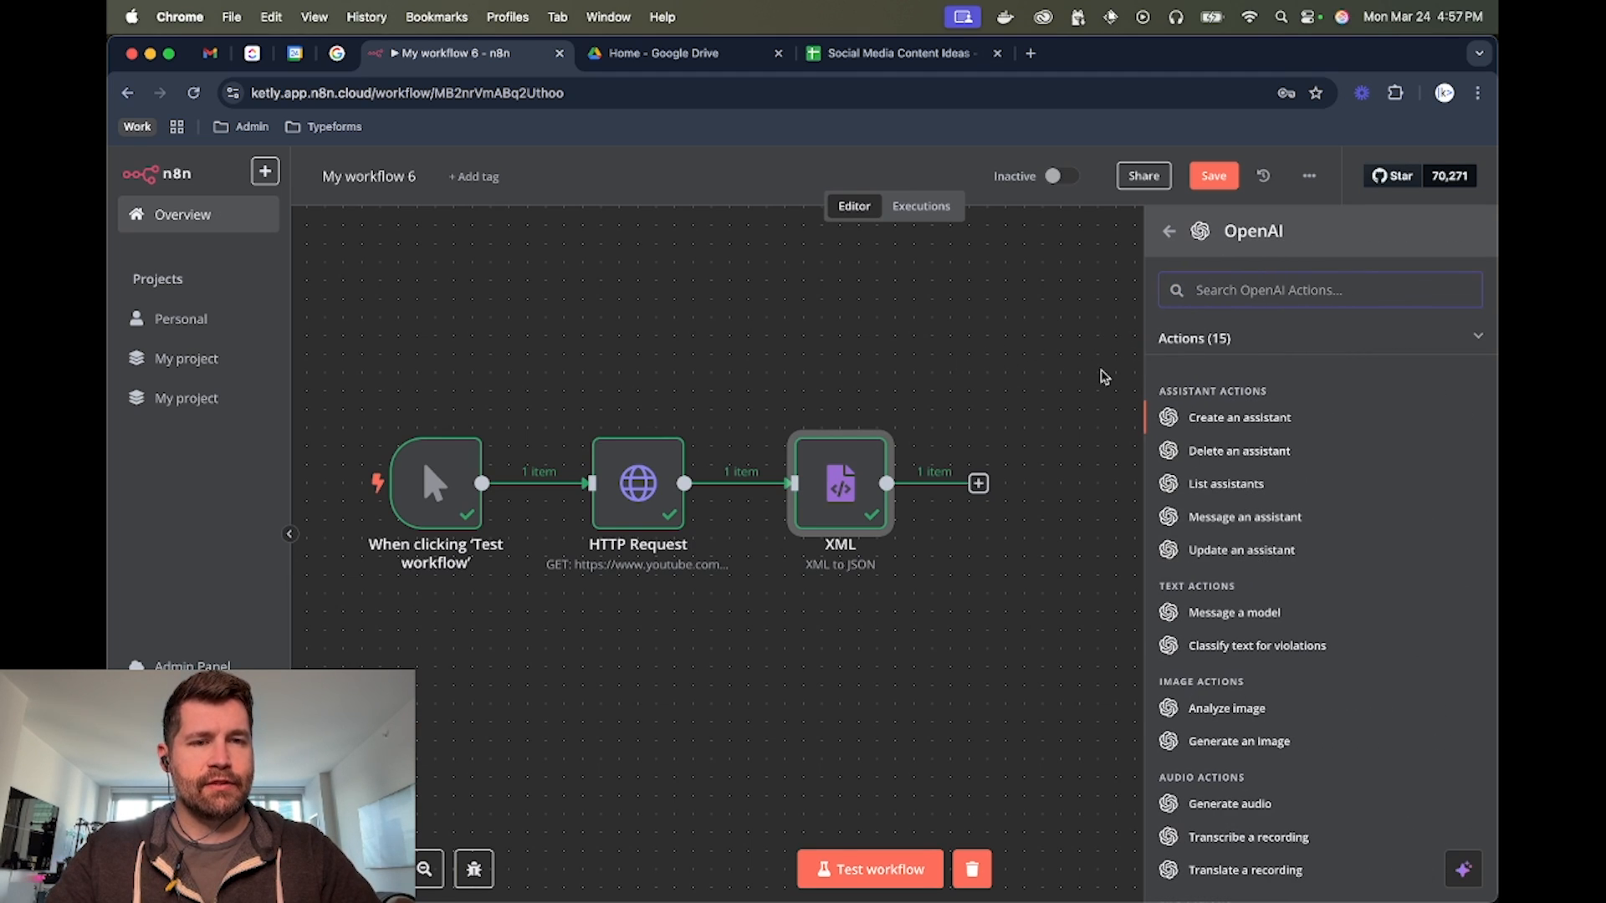
{"action": "left_click", "coordinate": [1244, 615]}
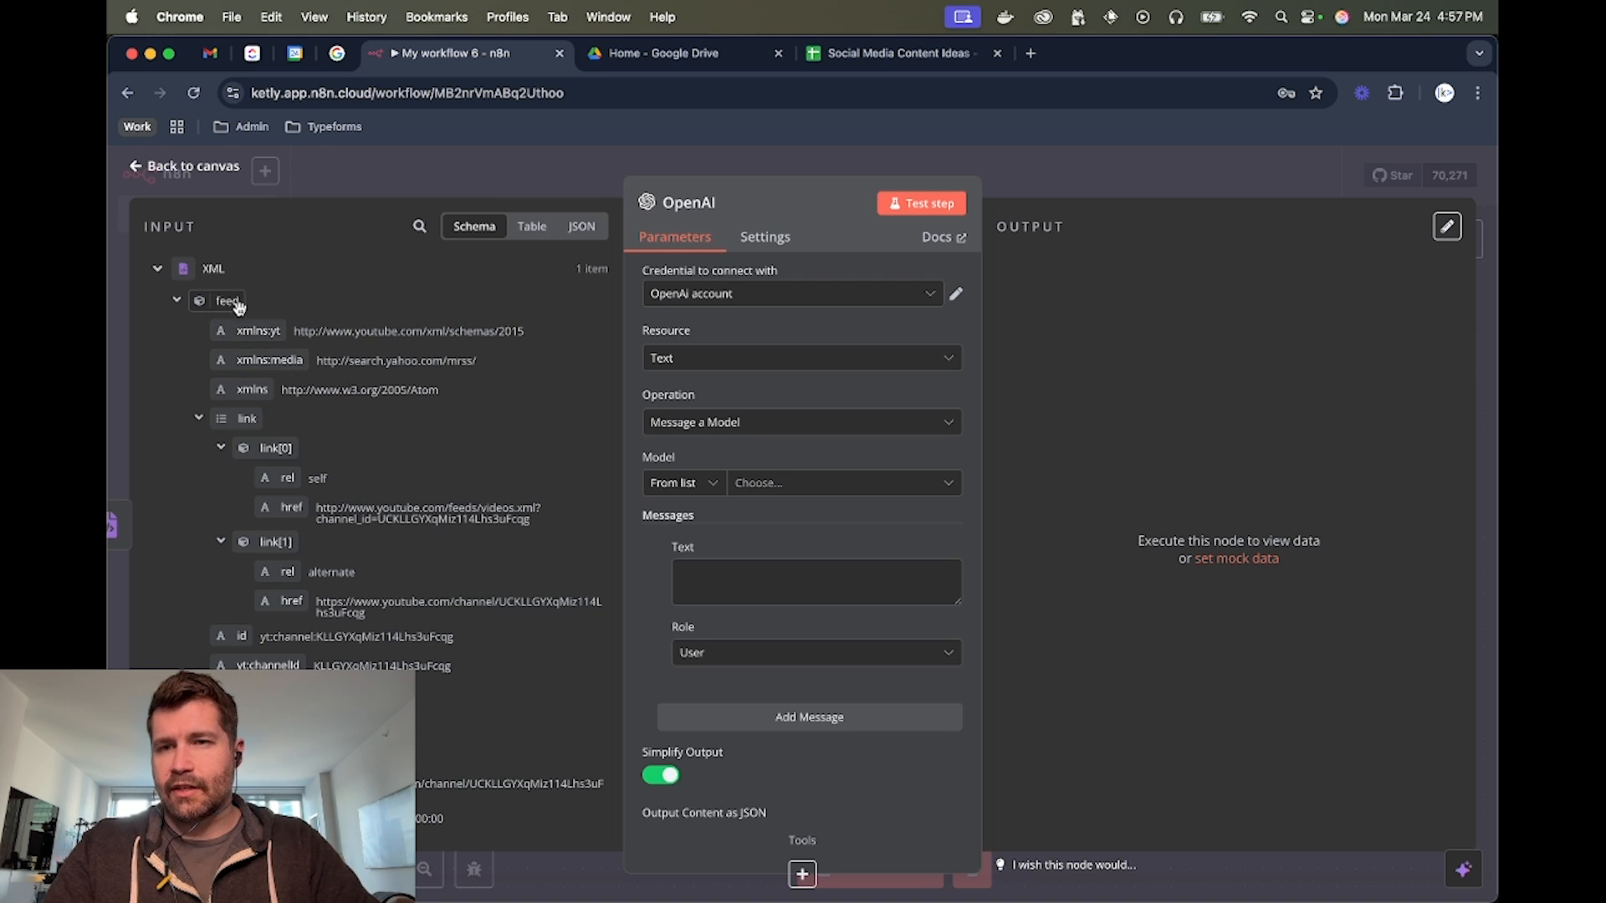
Look through the XML feed fields and set the OpenAI node's model to GPT-4O
{"action": "scroll", "coordinate": [369, 470], "scroll_direction": "down", "scroll_amount": 1}
{"action": "scroll", "coordinate": [370, 470], "scroll_direction": "down", "scroll_amount": 5}
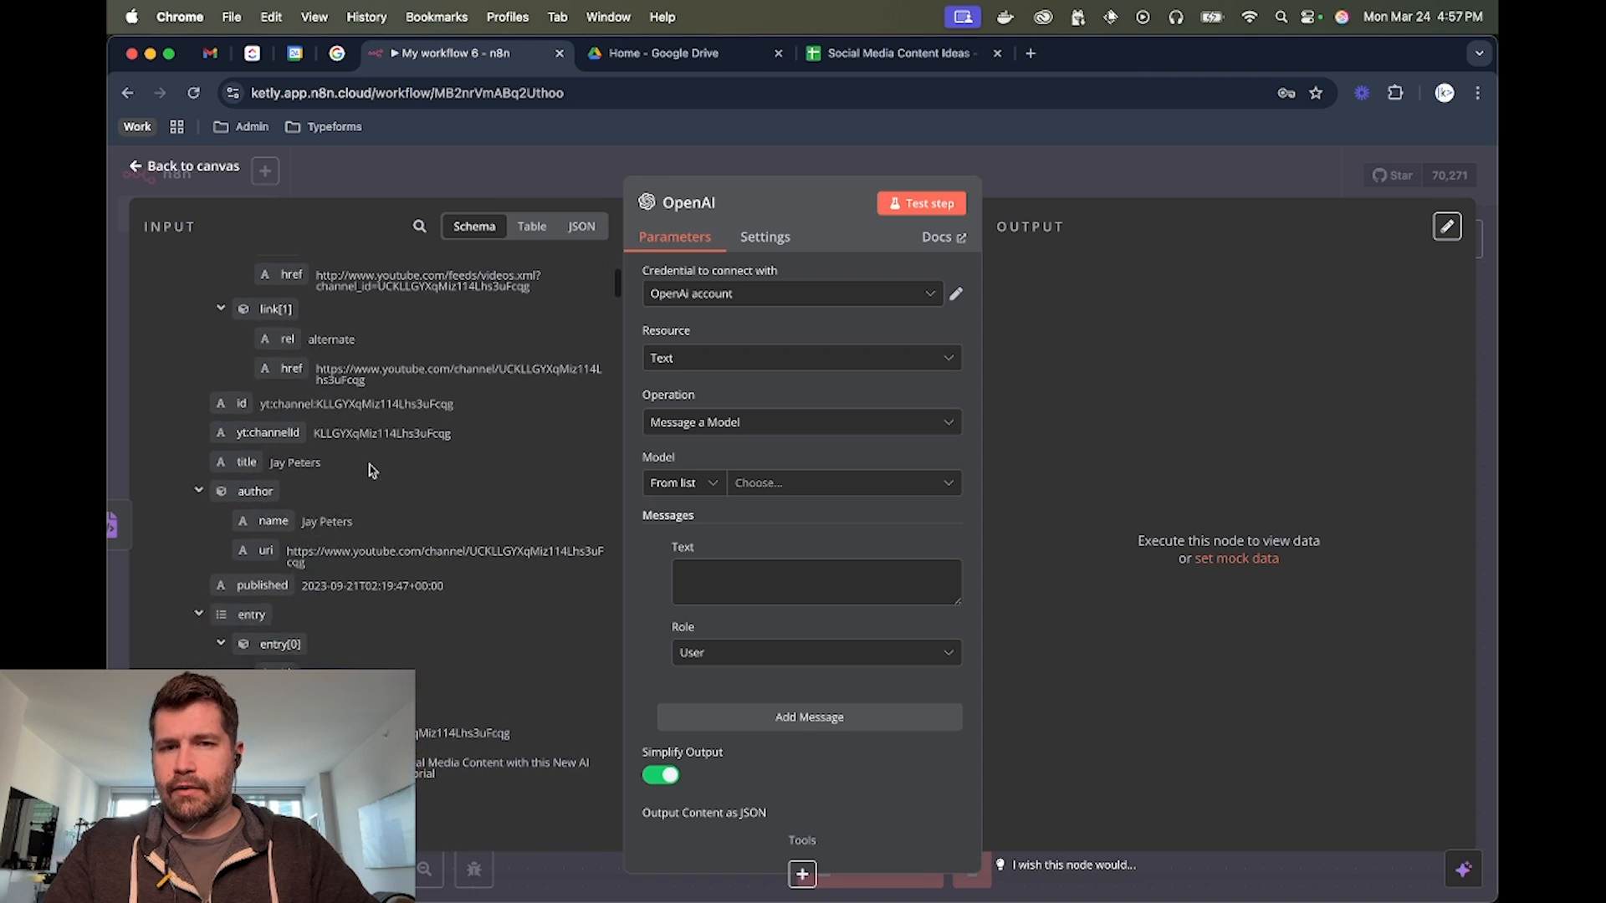
{"action": "left_click", "coordinate": [793, 485]}
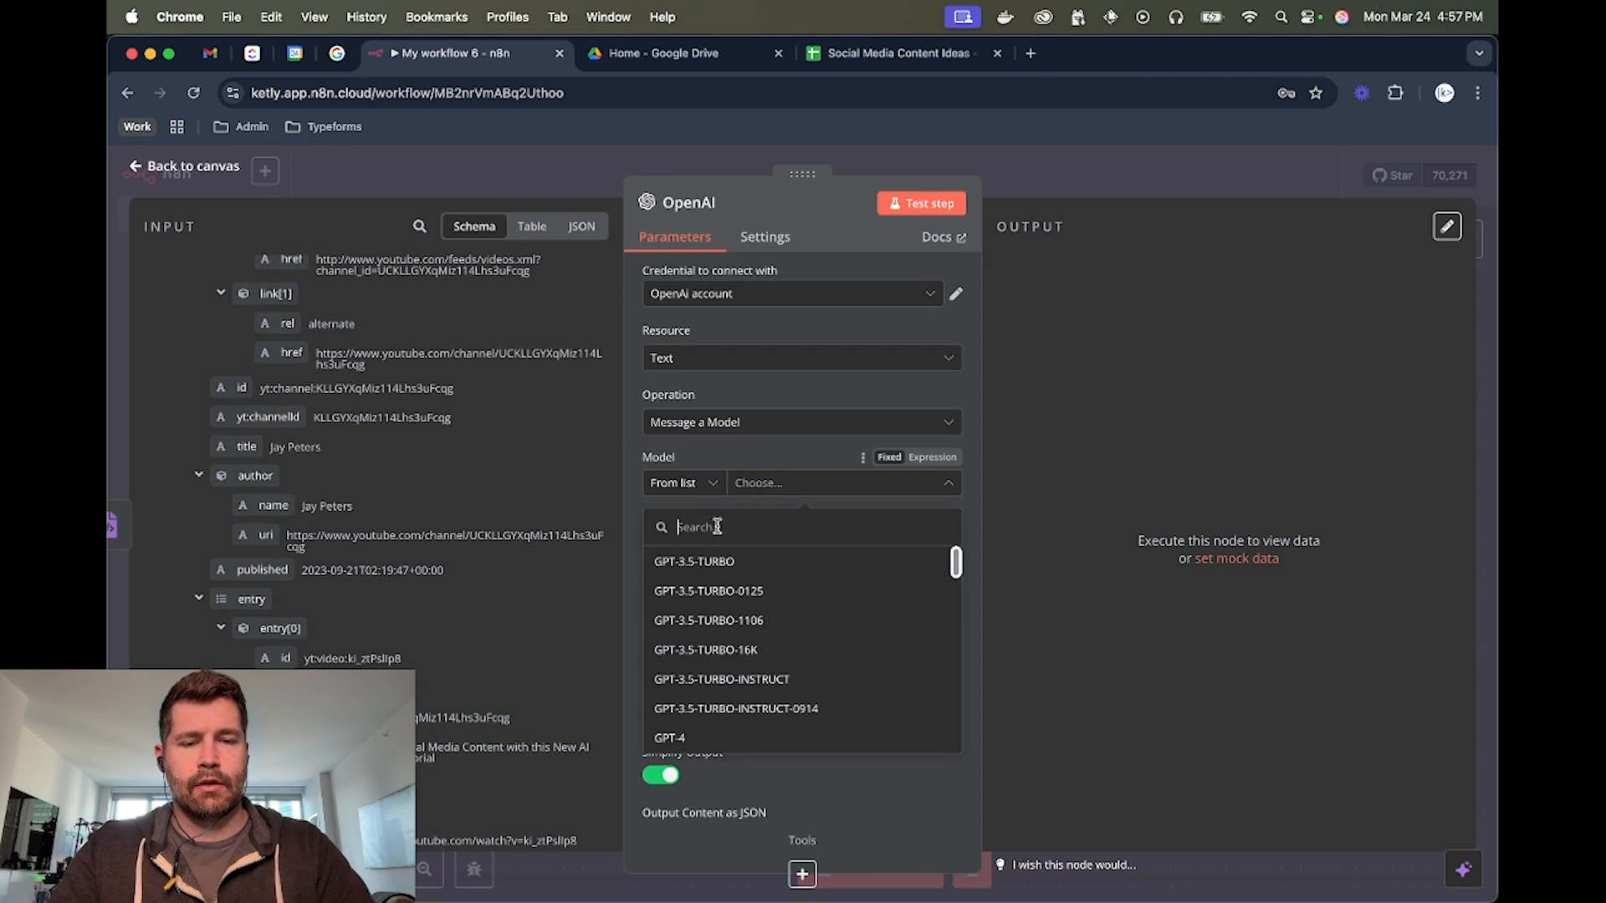
{"action": "type", "text": "4o"}
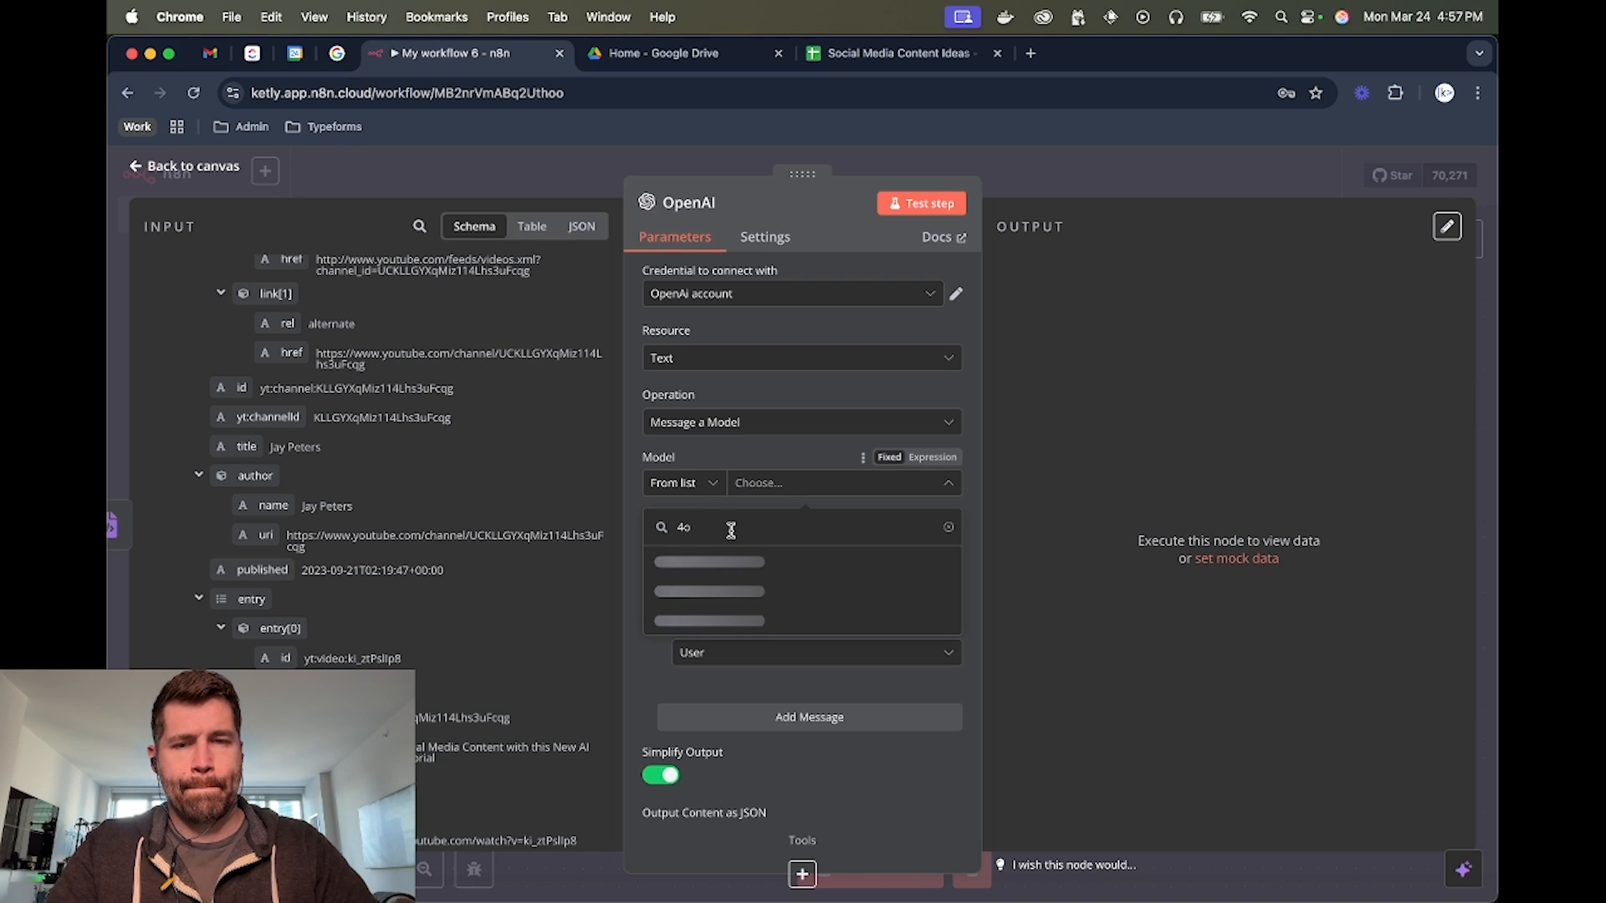
{"action": "left_click", "coordinate": [731, 569]}
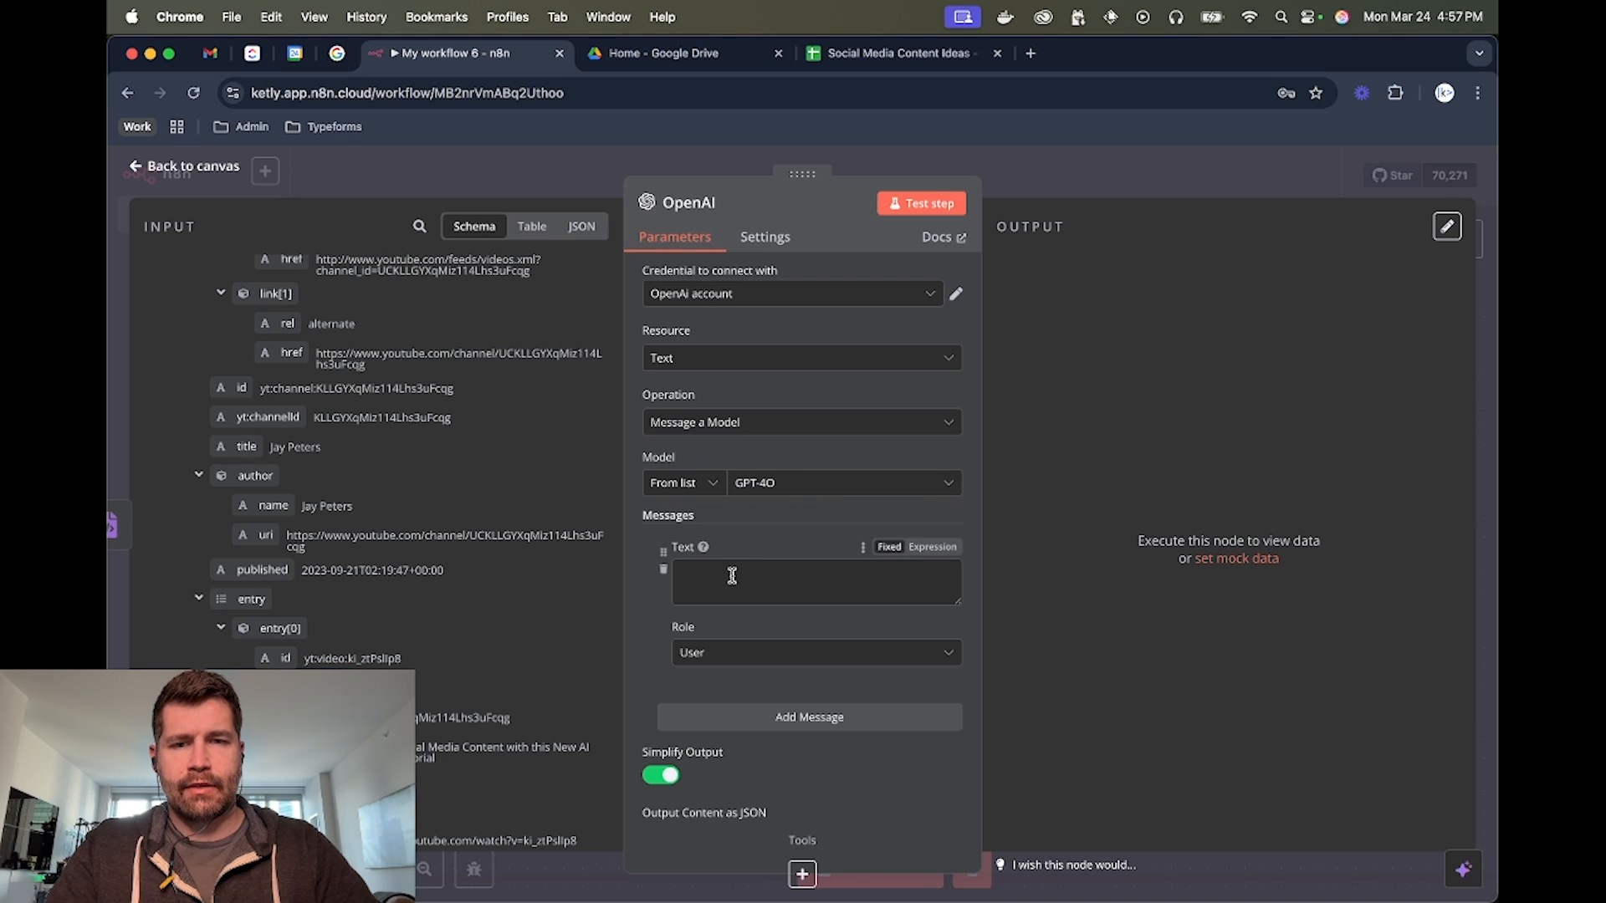
Begin the OpenAI message text with "You are a friendly social media writing assistant."
{"action": "left_click", "coordinate": [724, 577]}
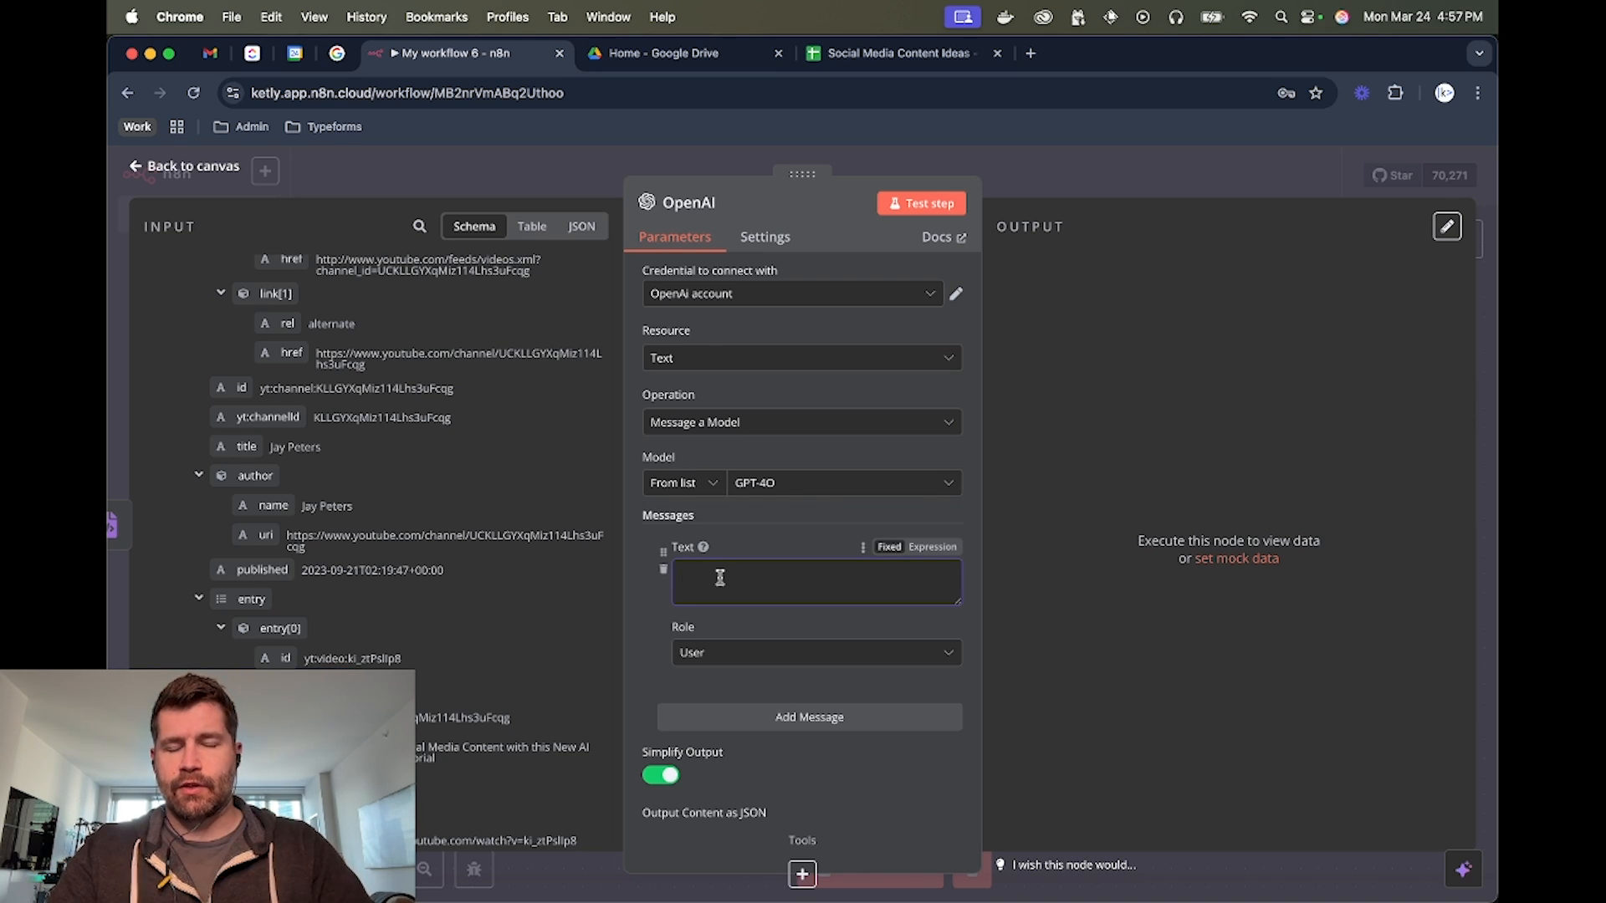
{"action": "type", "text": "you"}
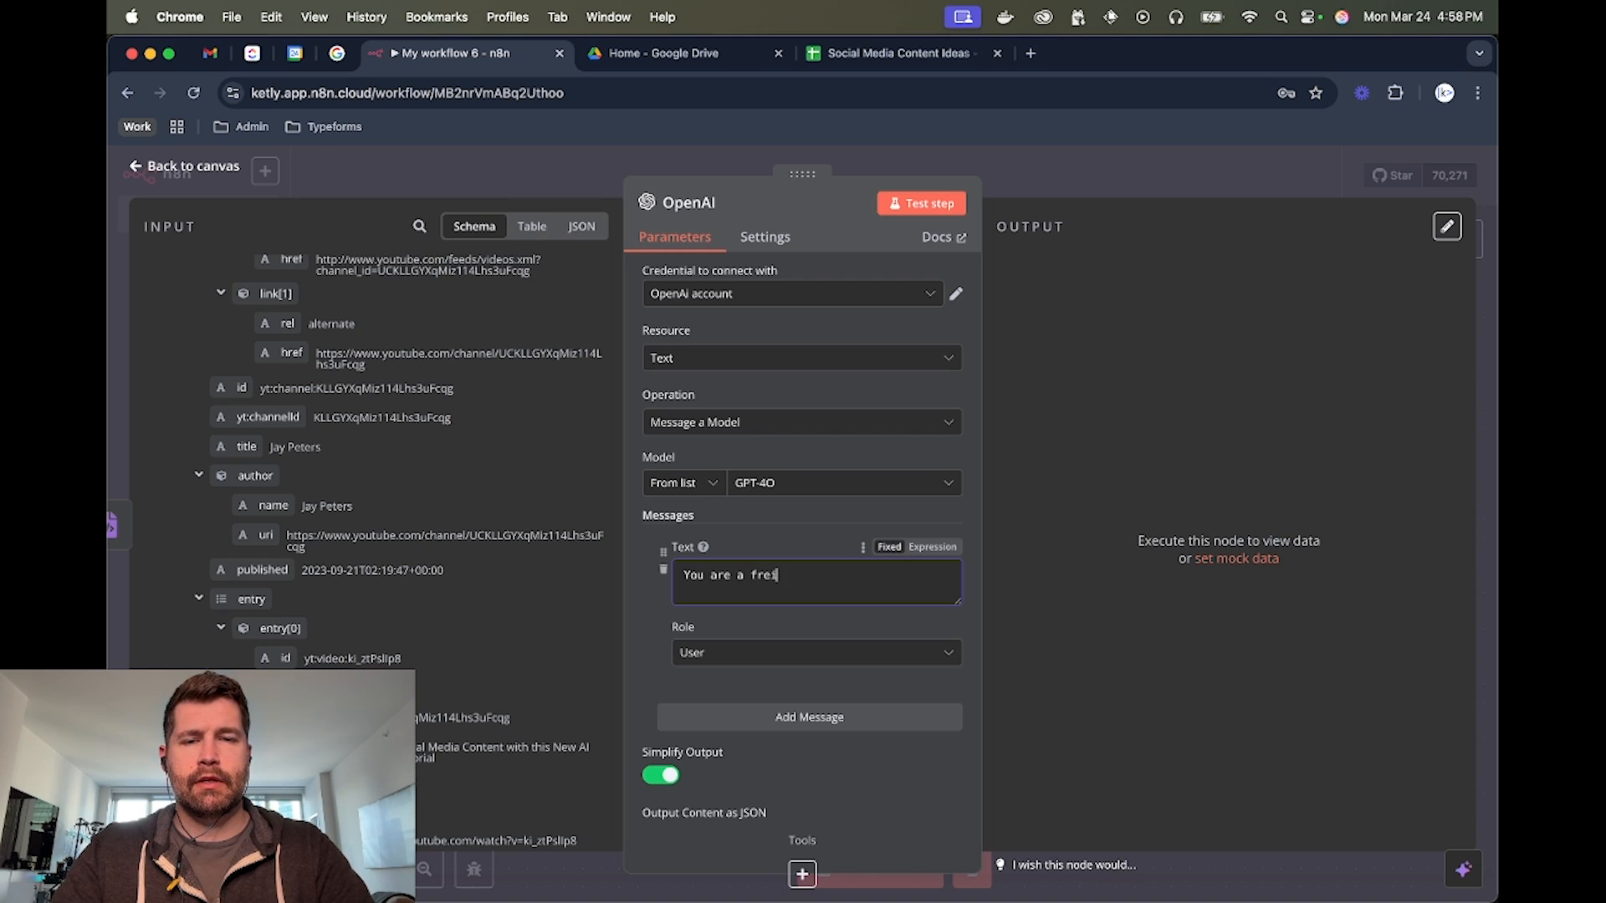
{"action": "type", "text": " are a friend"}
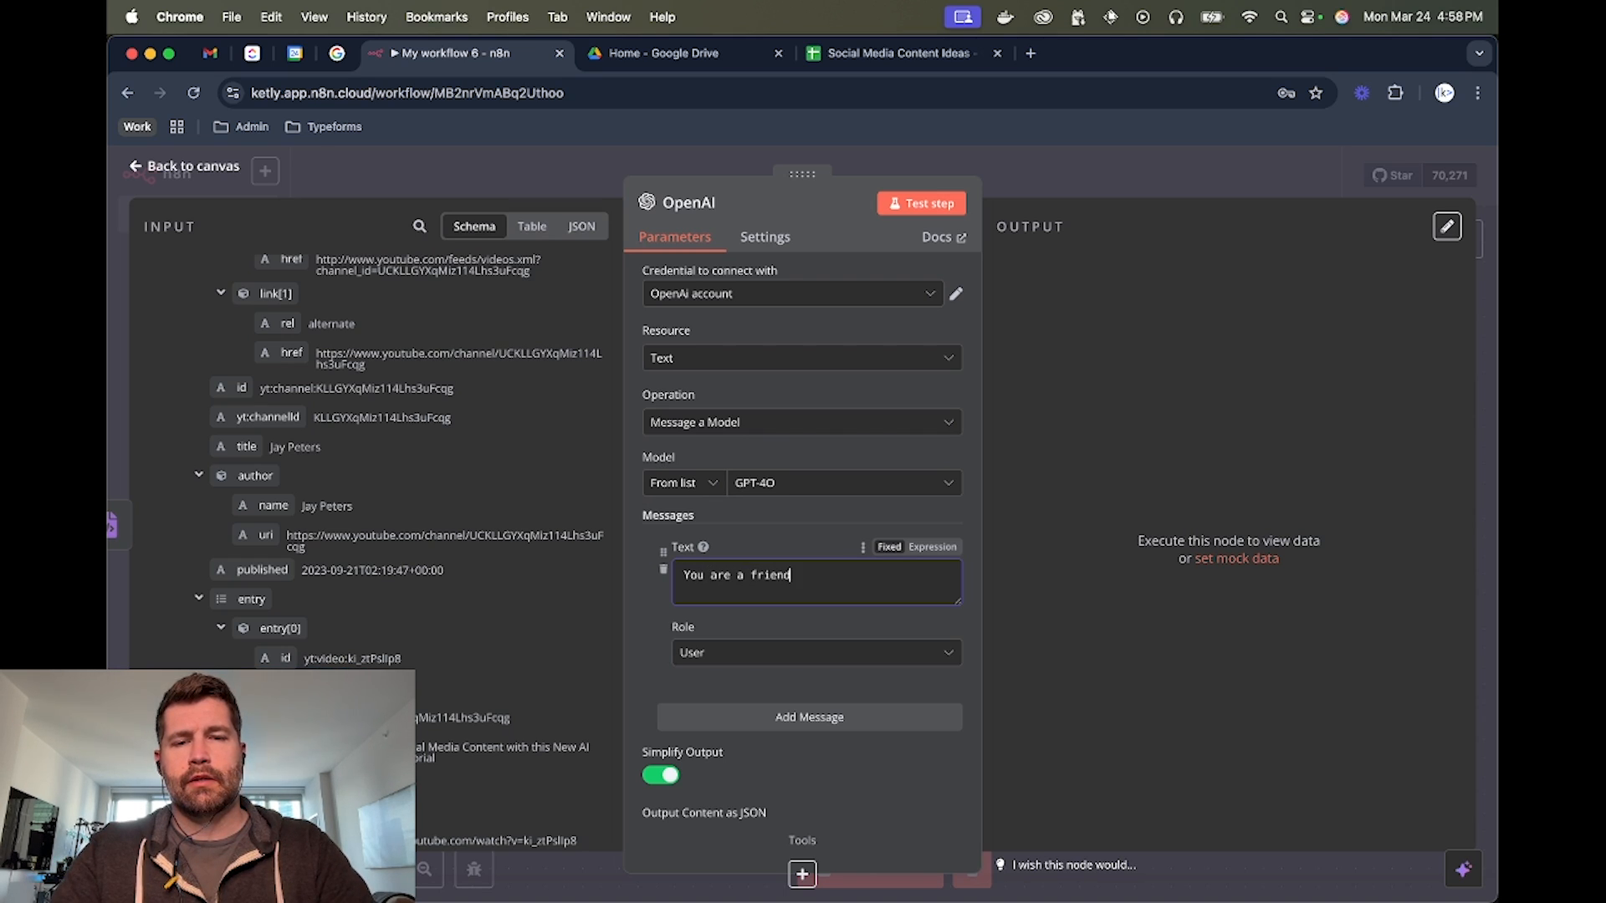
{"action": "type", "text": "ly social med"}
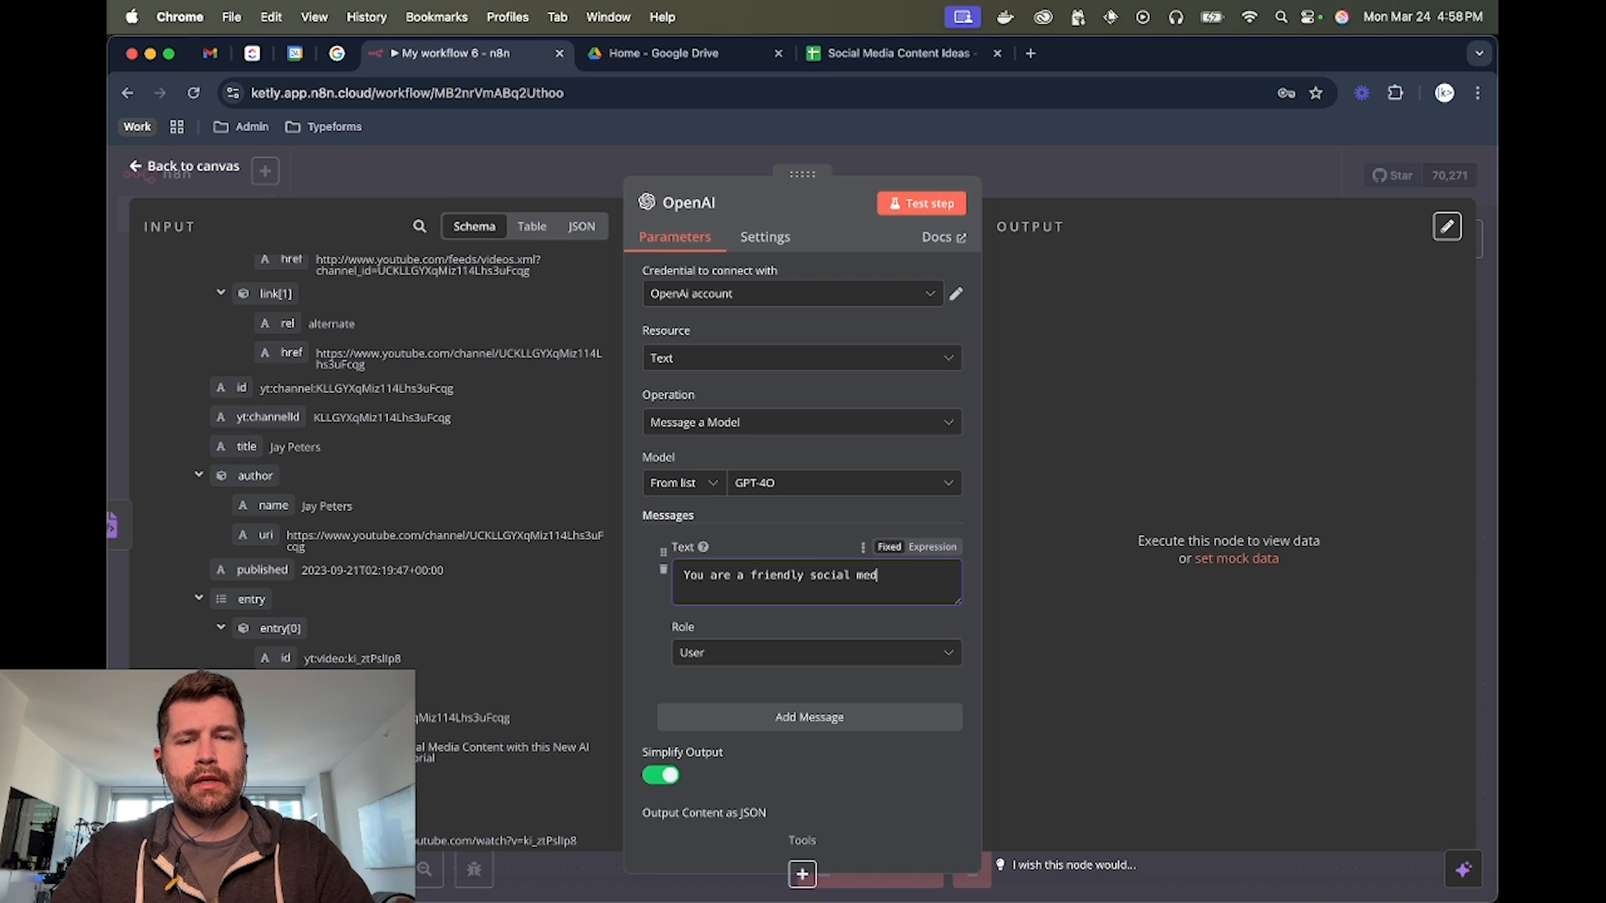
{"action": "type", "text": "ia writing assi"}
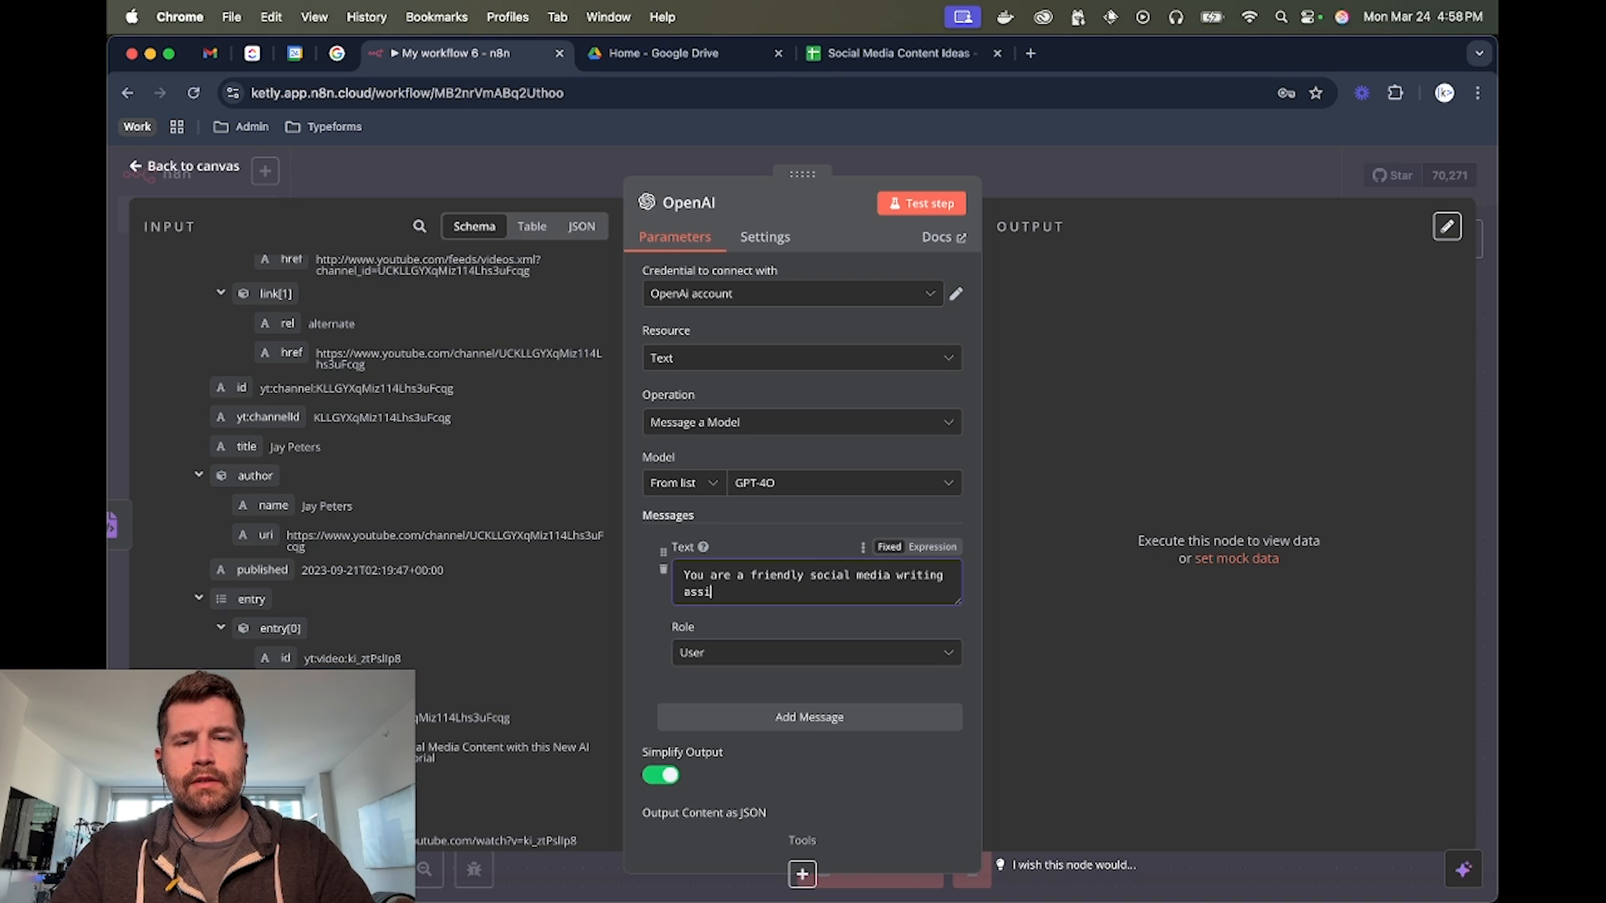
{"action": "type", "text": "stant. Giventhe YouTube"}
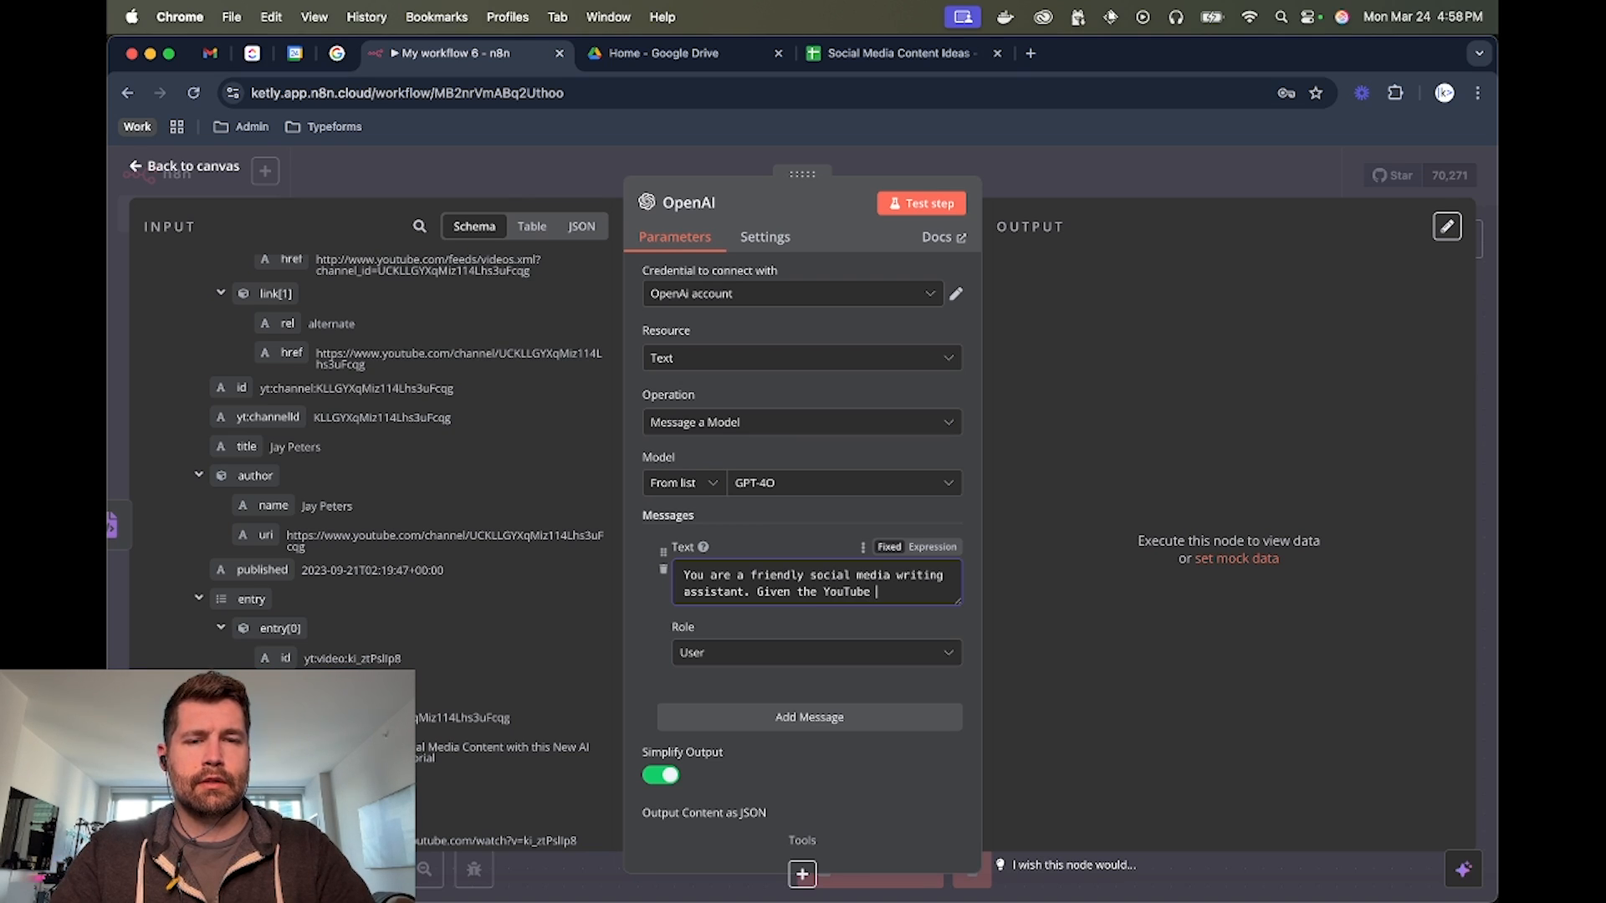
{"action": "type", "text": "video details"}
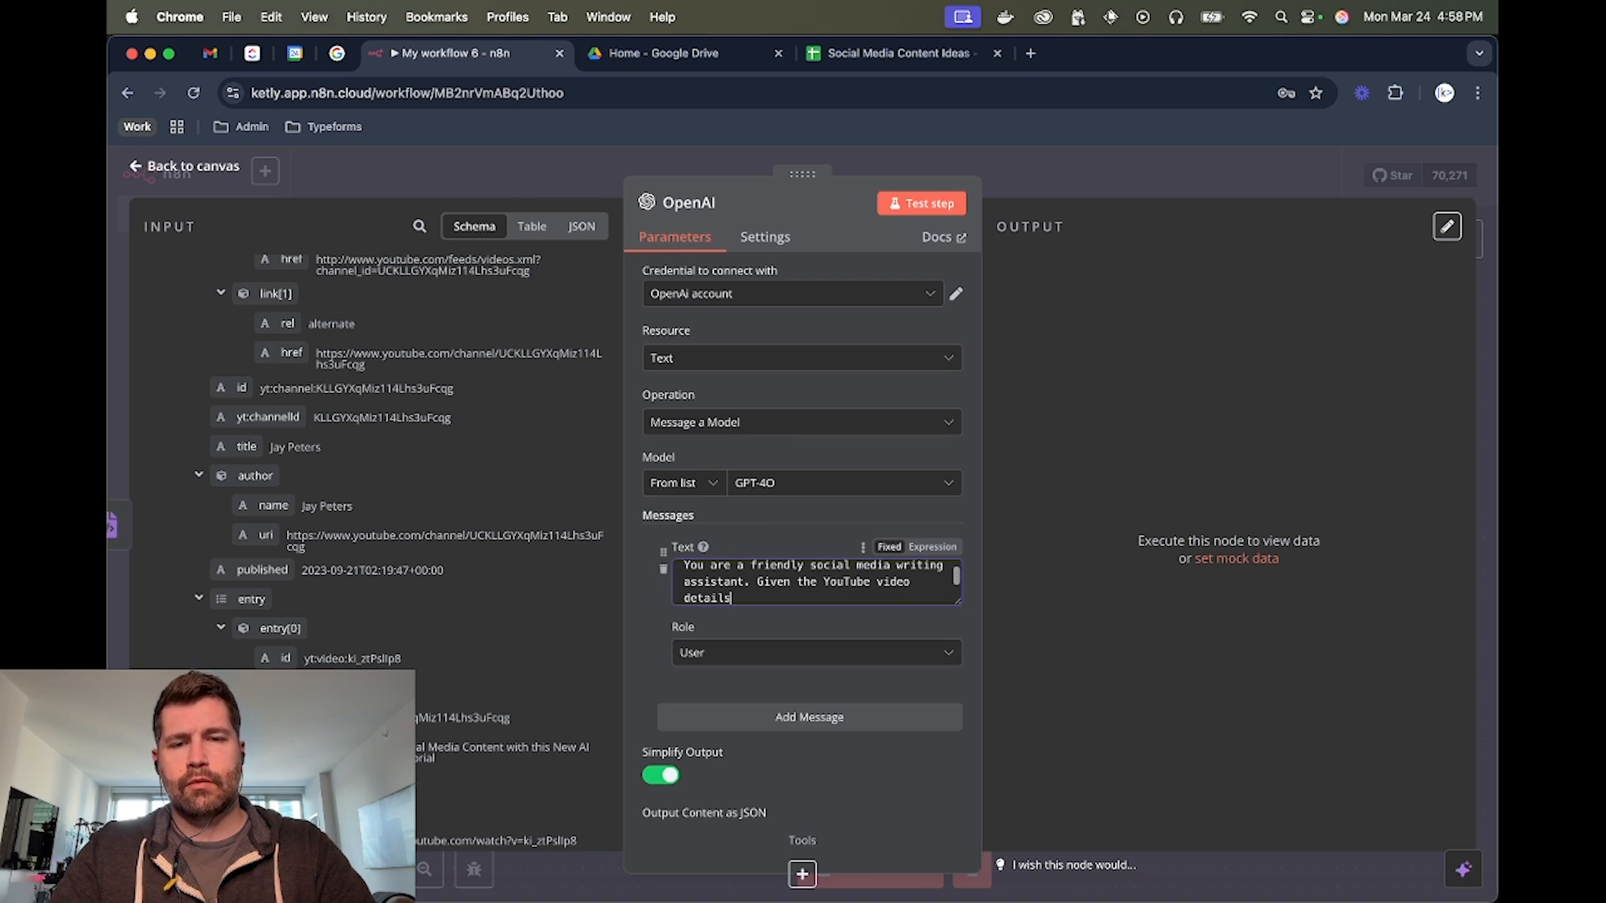
{"action": "type", "text": " below, please "}
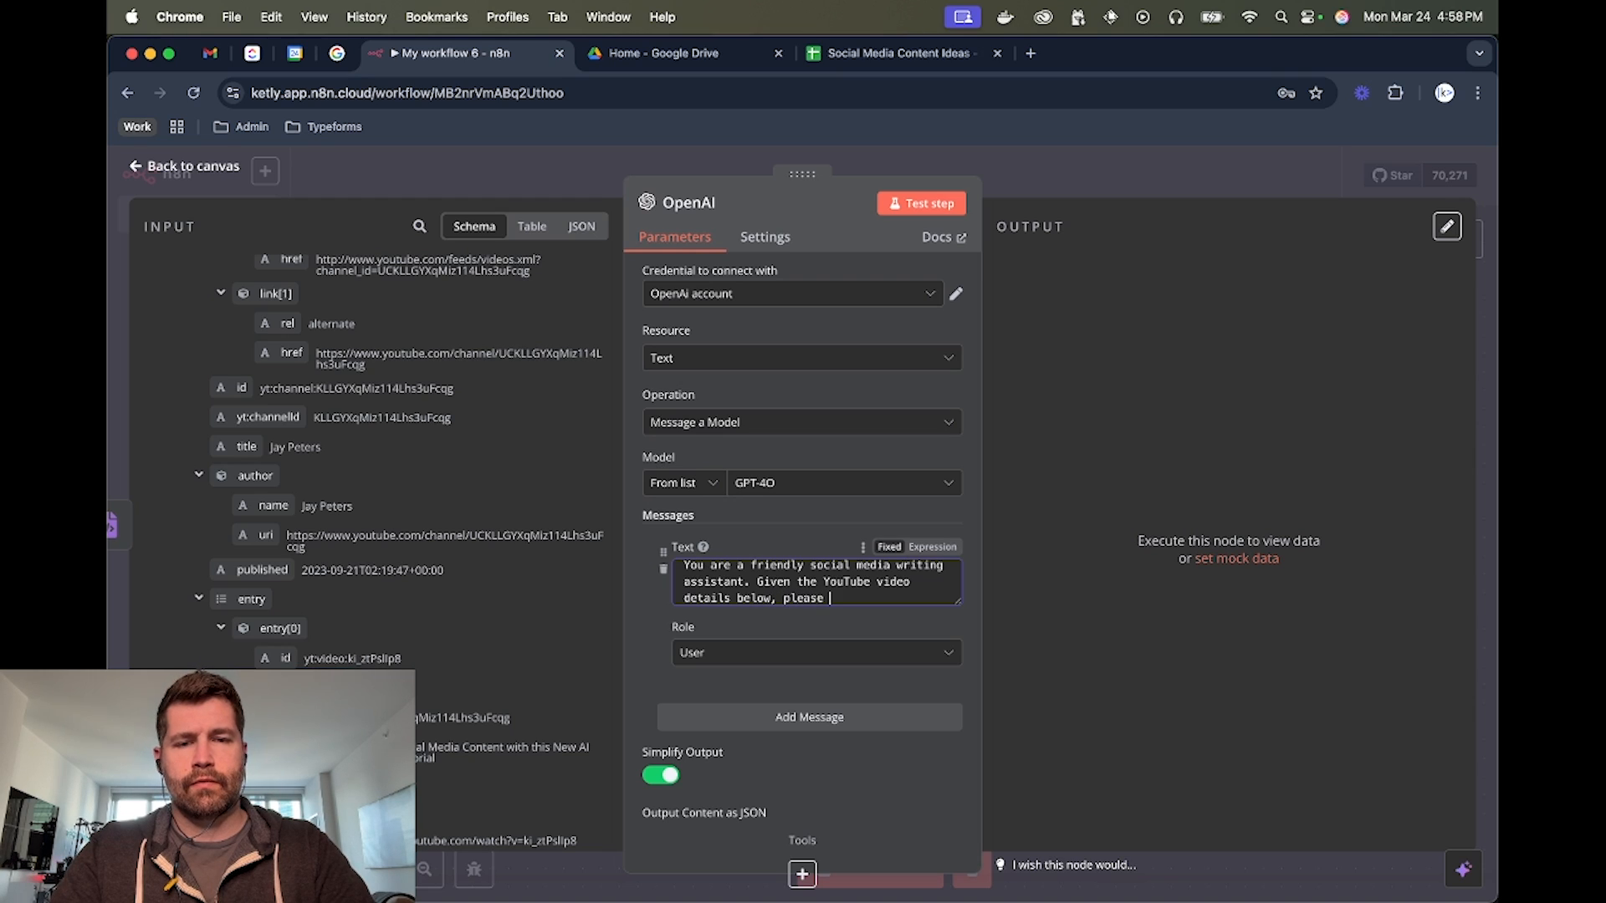
{"action": "type", "text": "write a shor"}
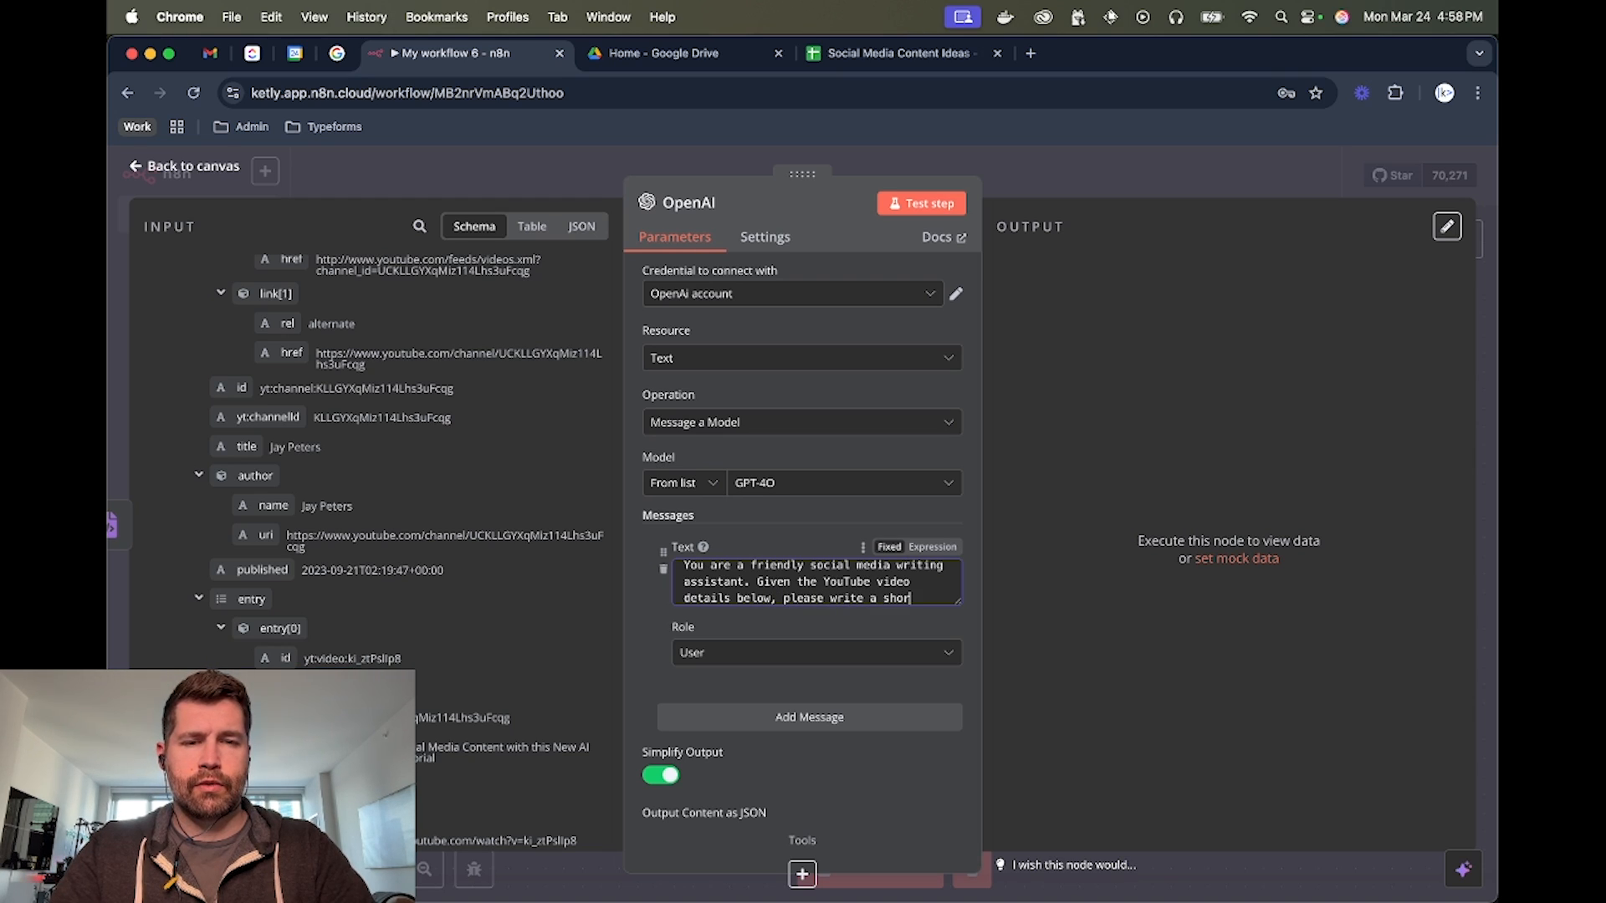
{"action": "type", "text": "t and engagin"}
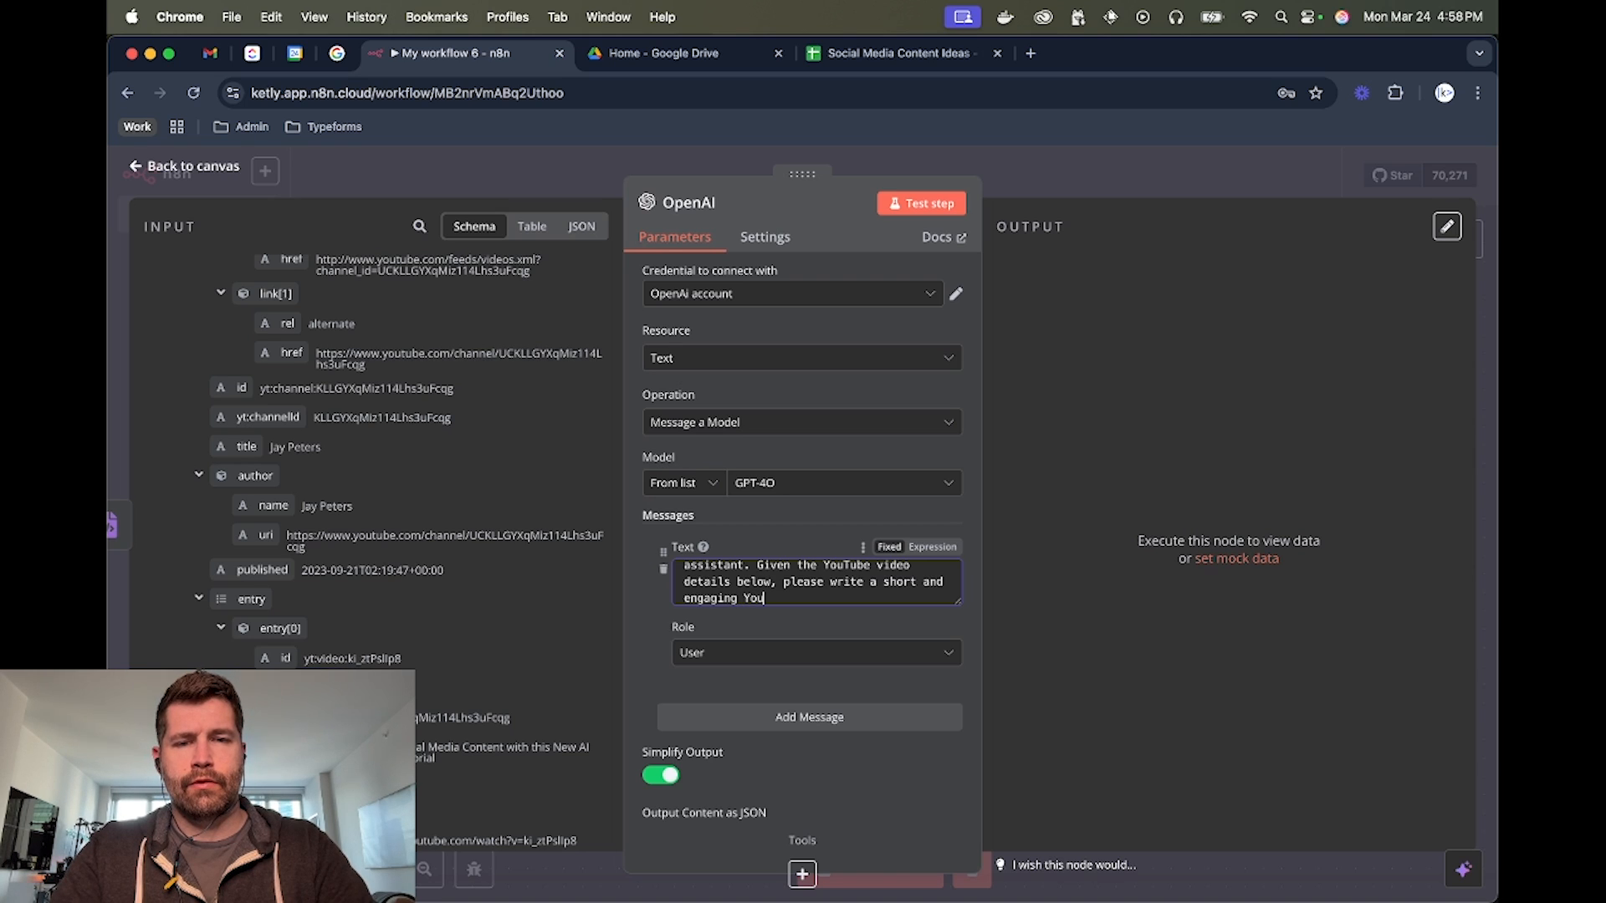
{"action": "type", "text": "g YouTube"}
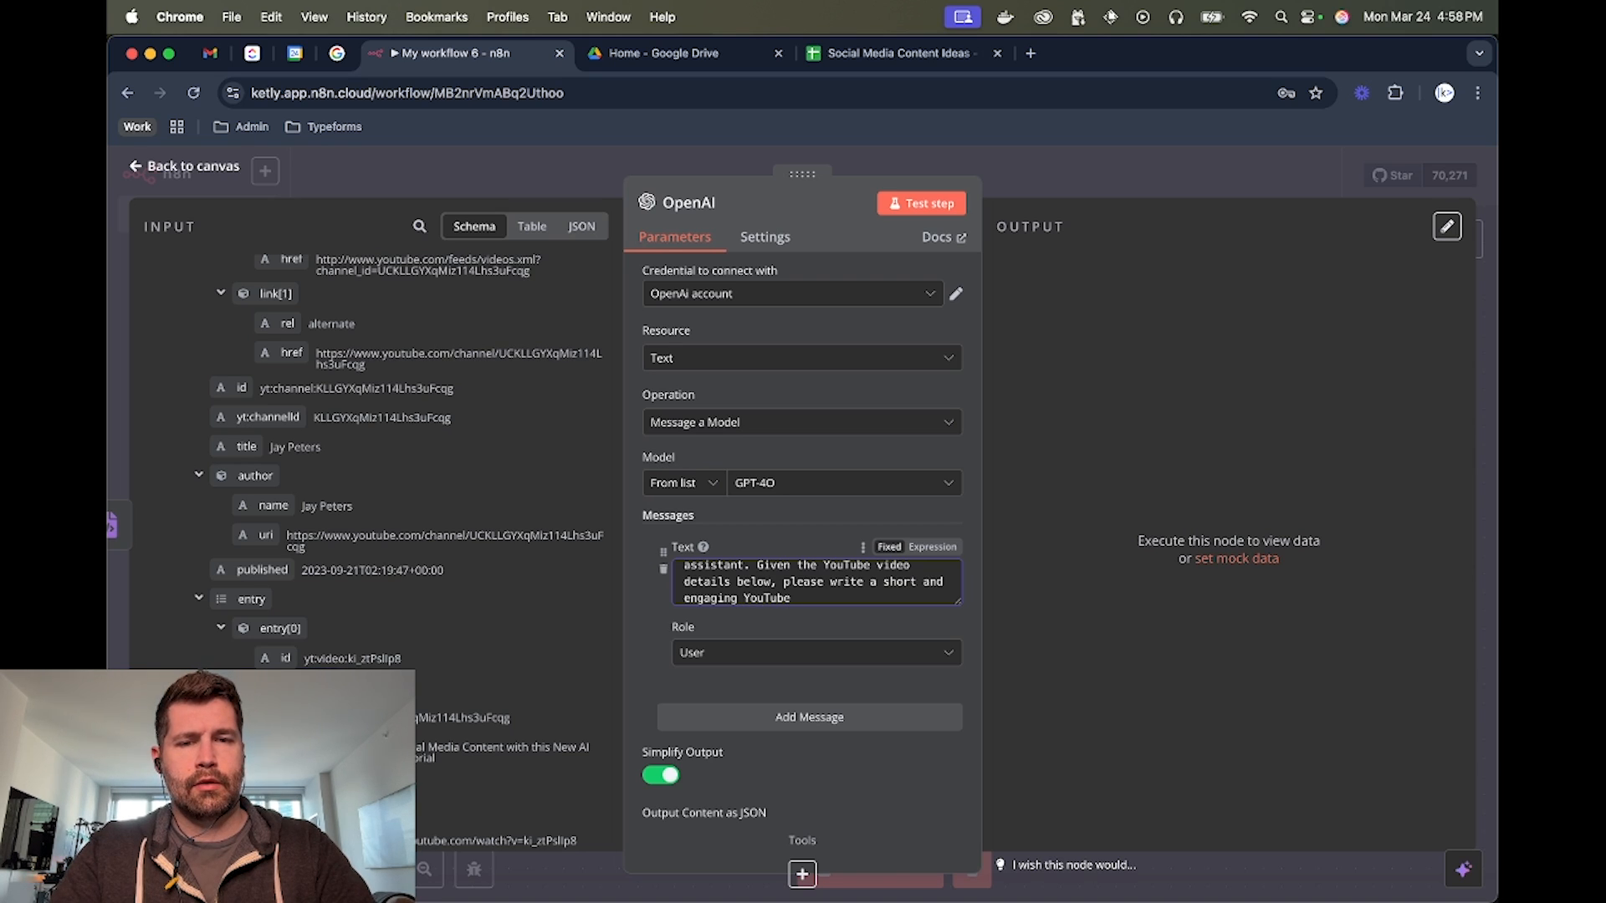
{"action": "type", "text": " post t"}
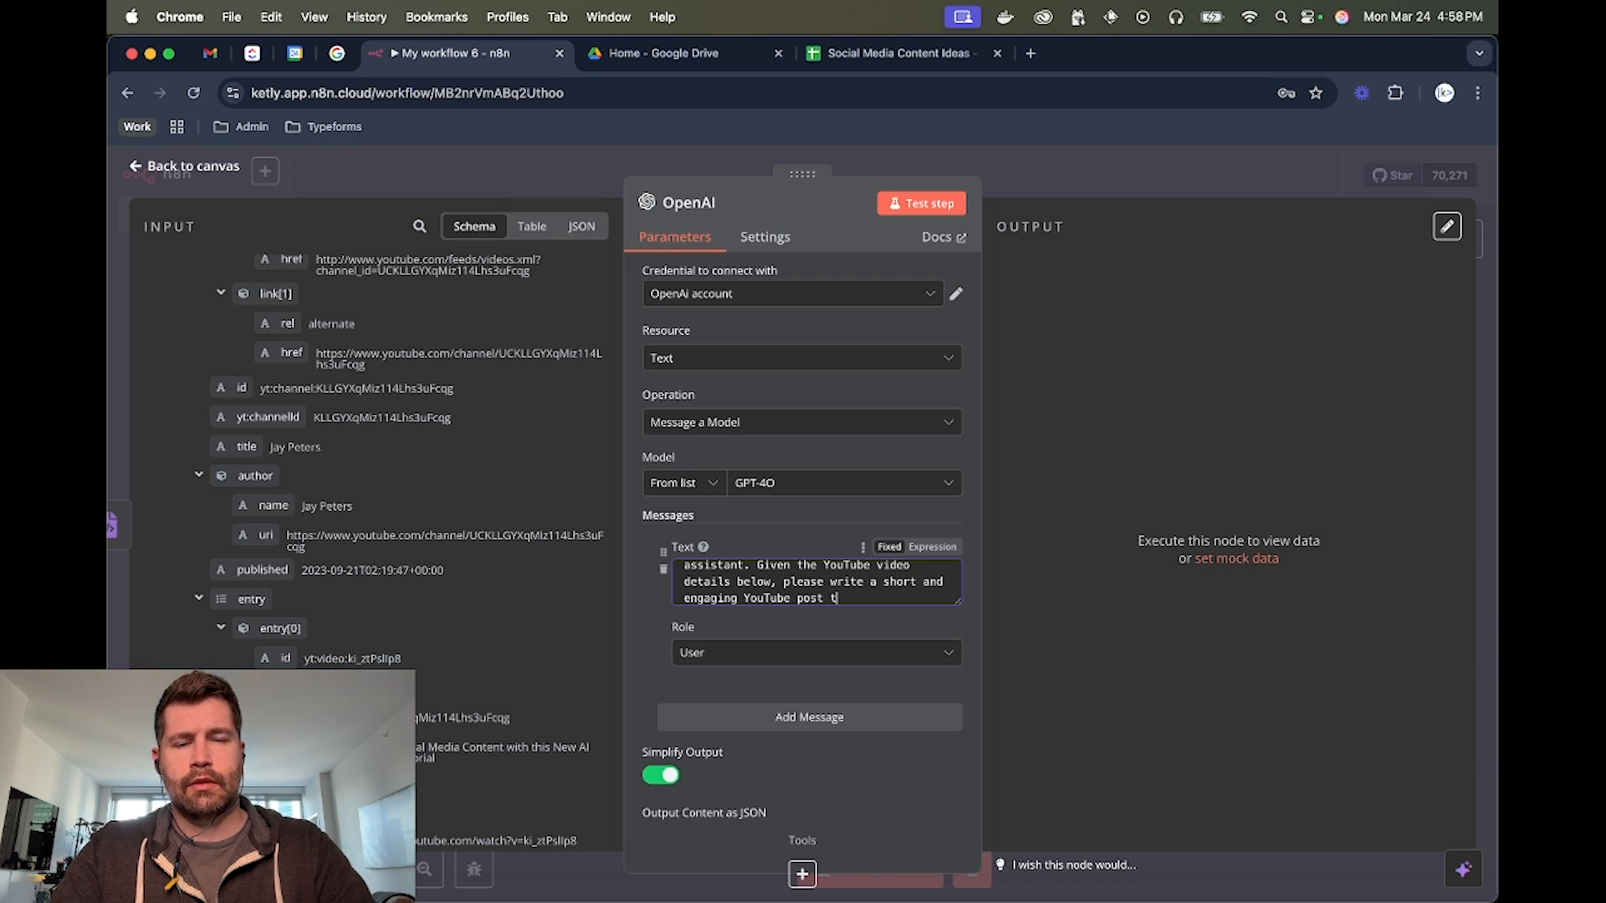
{"action": "type", "text": "hat can be "}
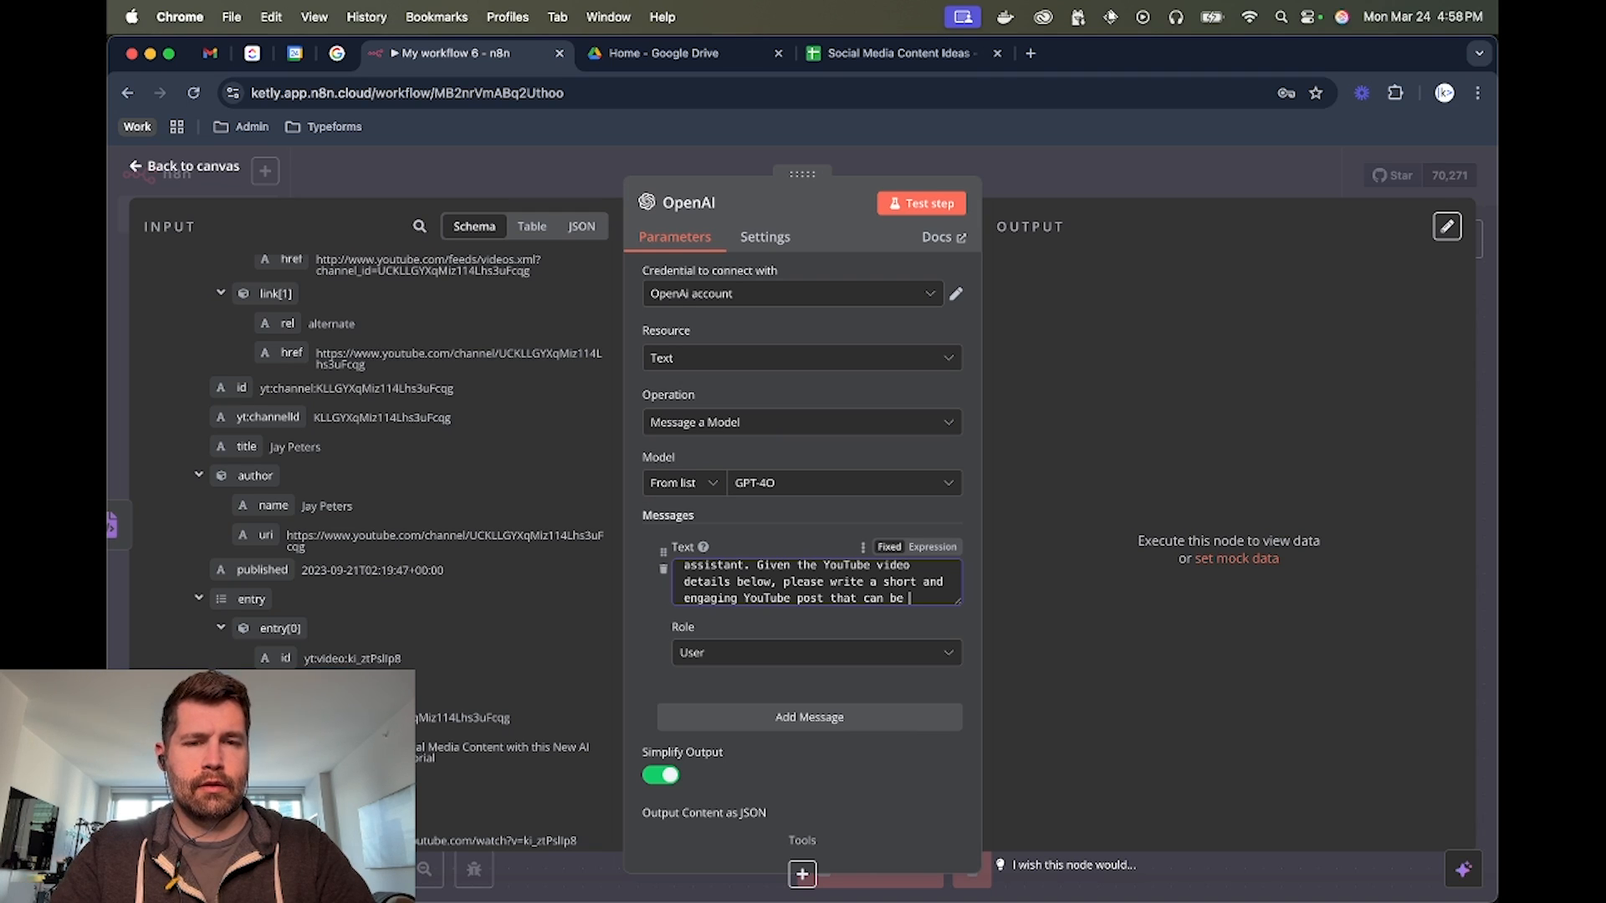
{"action": "type", "text": "added to my"}
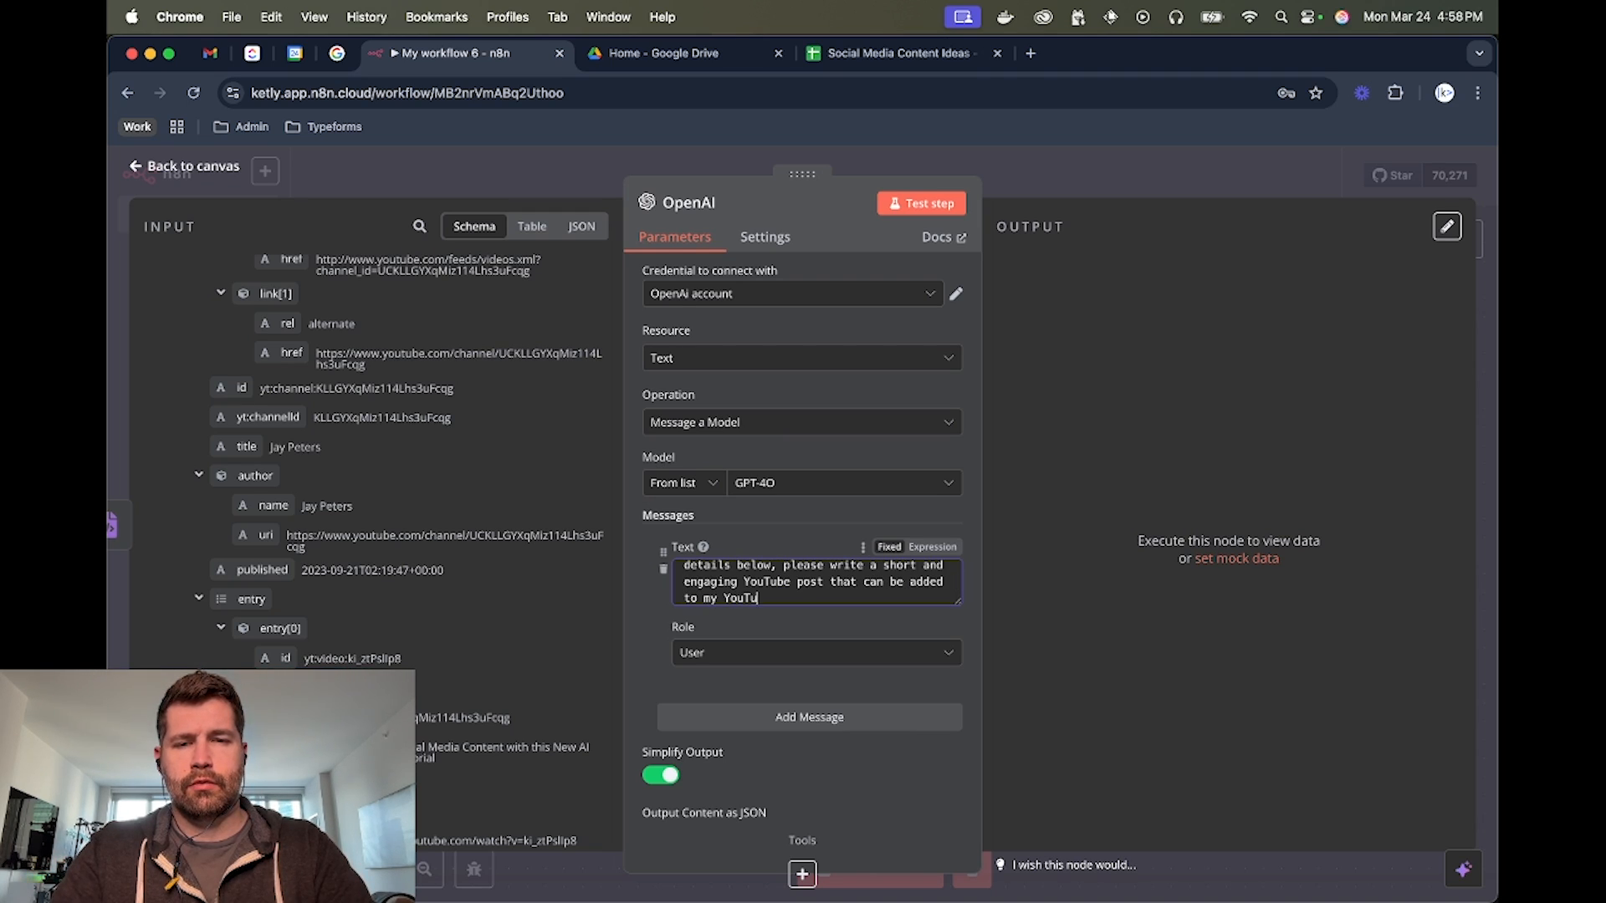
{"action": "type", "text": " YouTube Channel"}
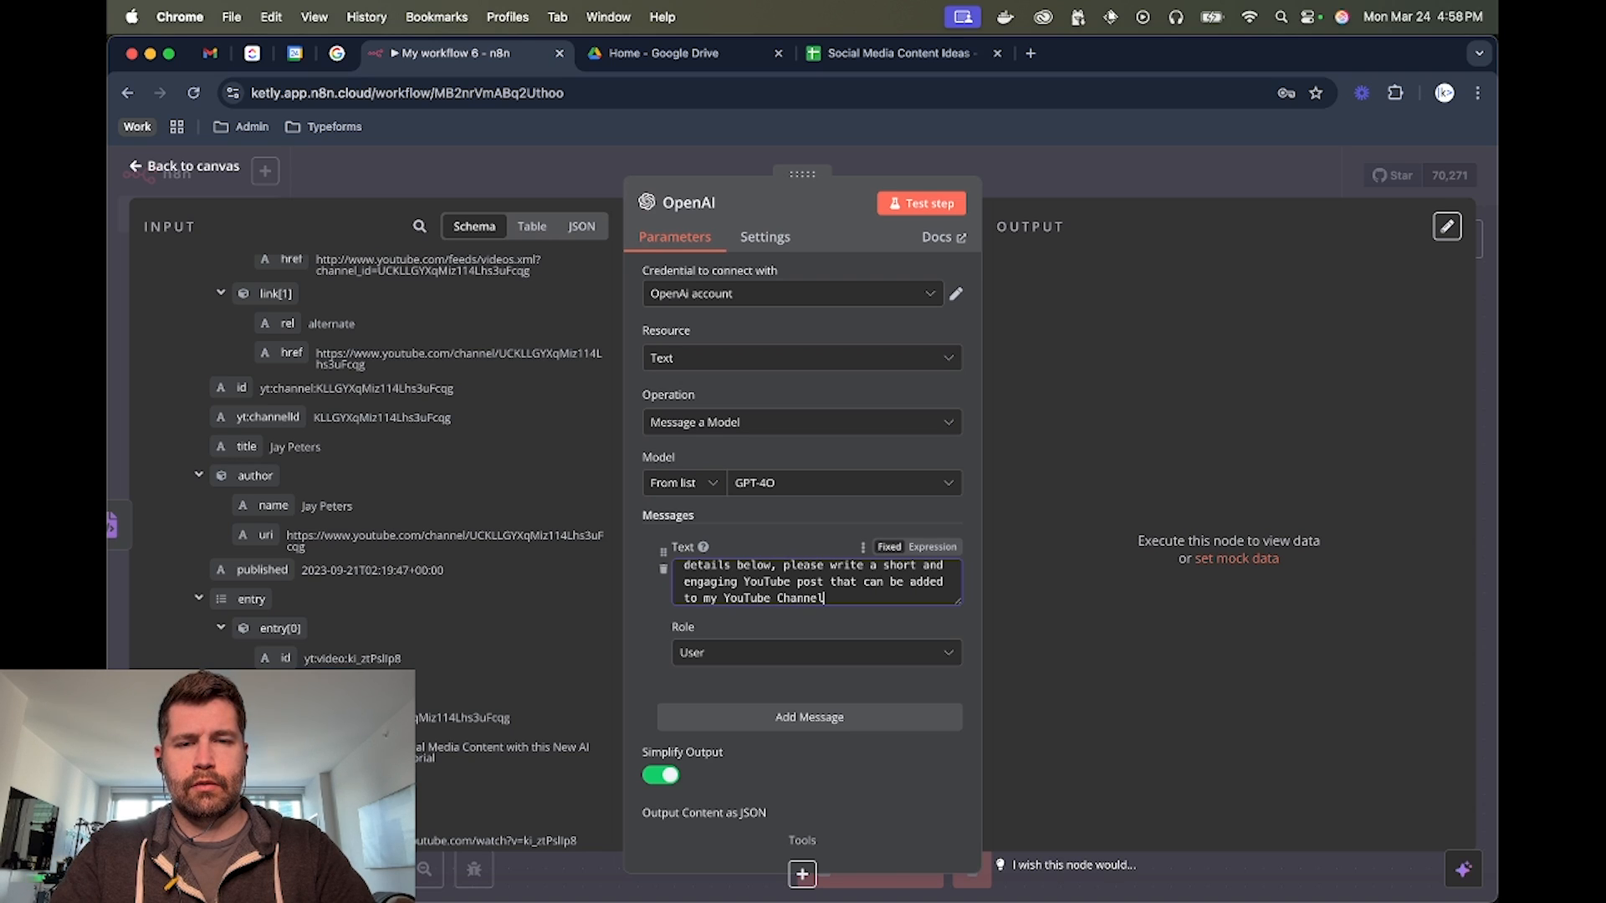
{"action": "type", "text": " P"}
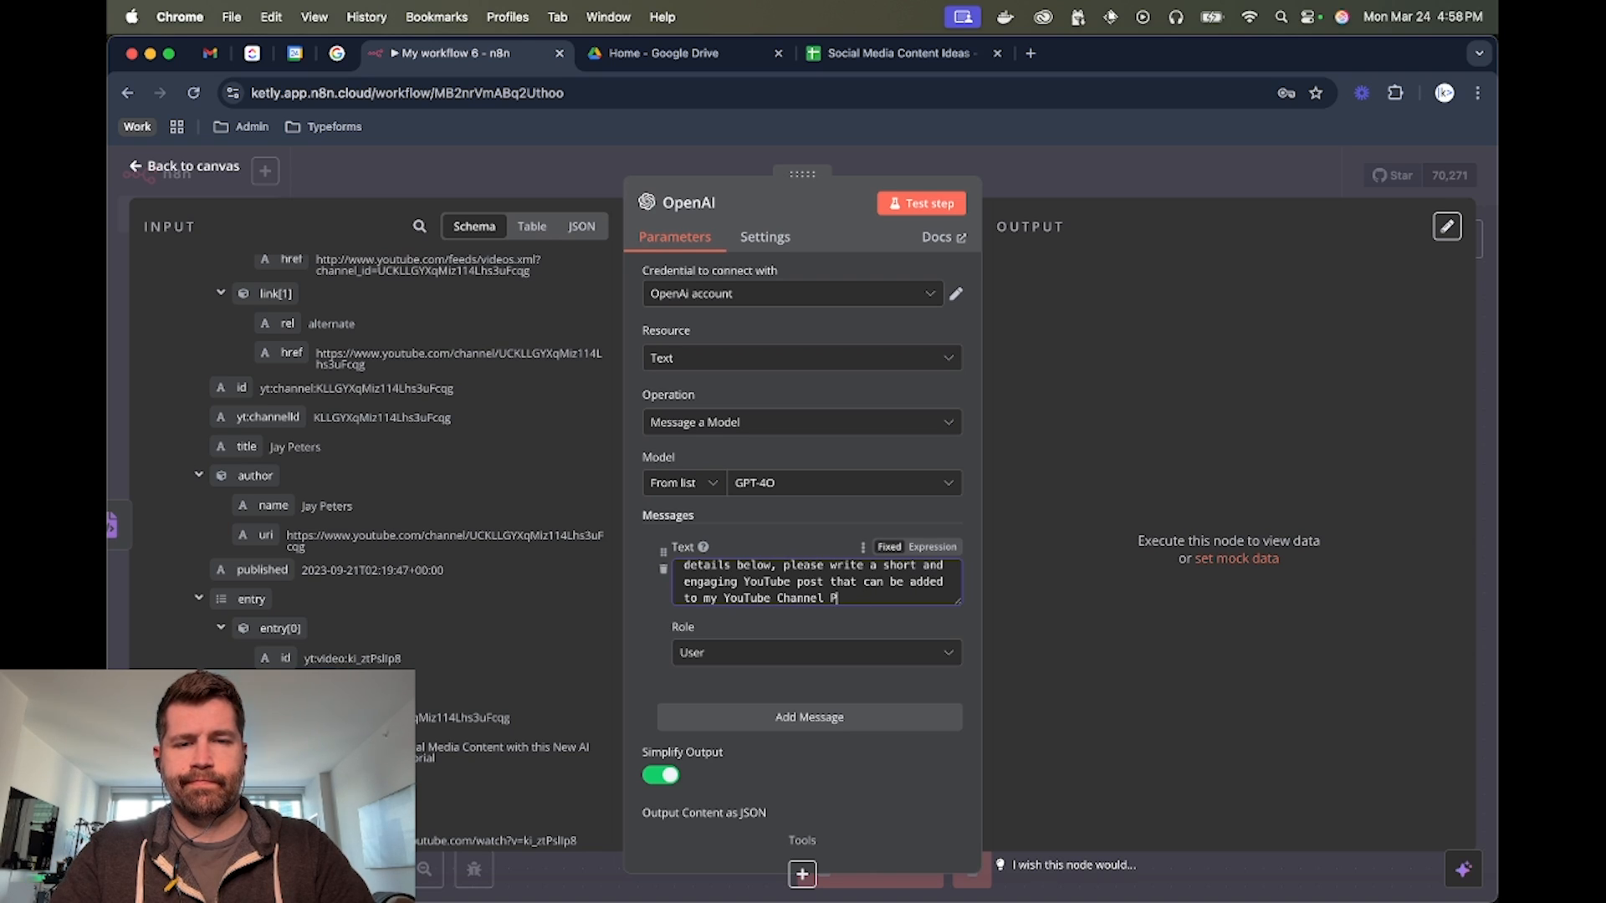
{"action": "type", "text": "Osts section"}
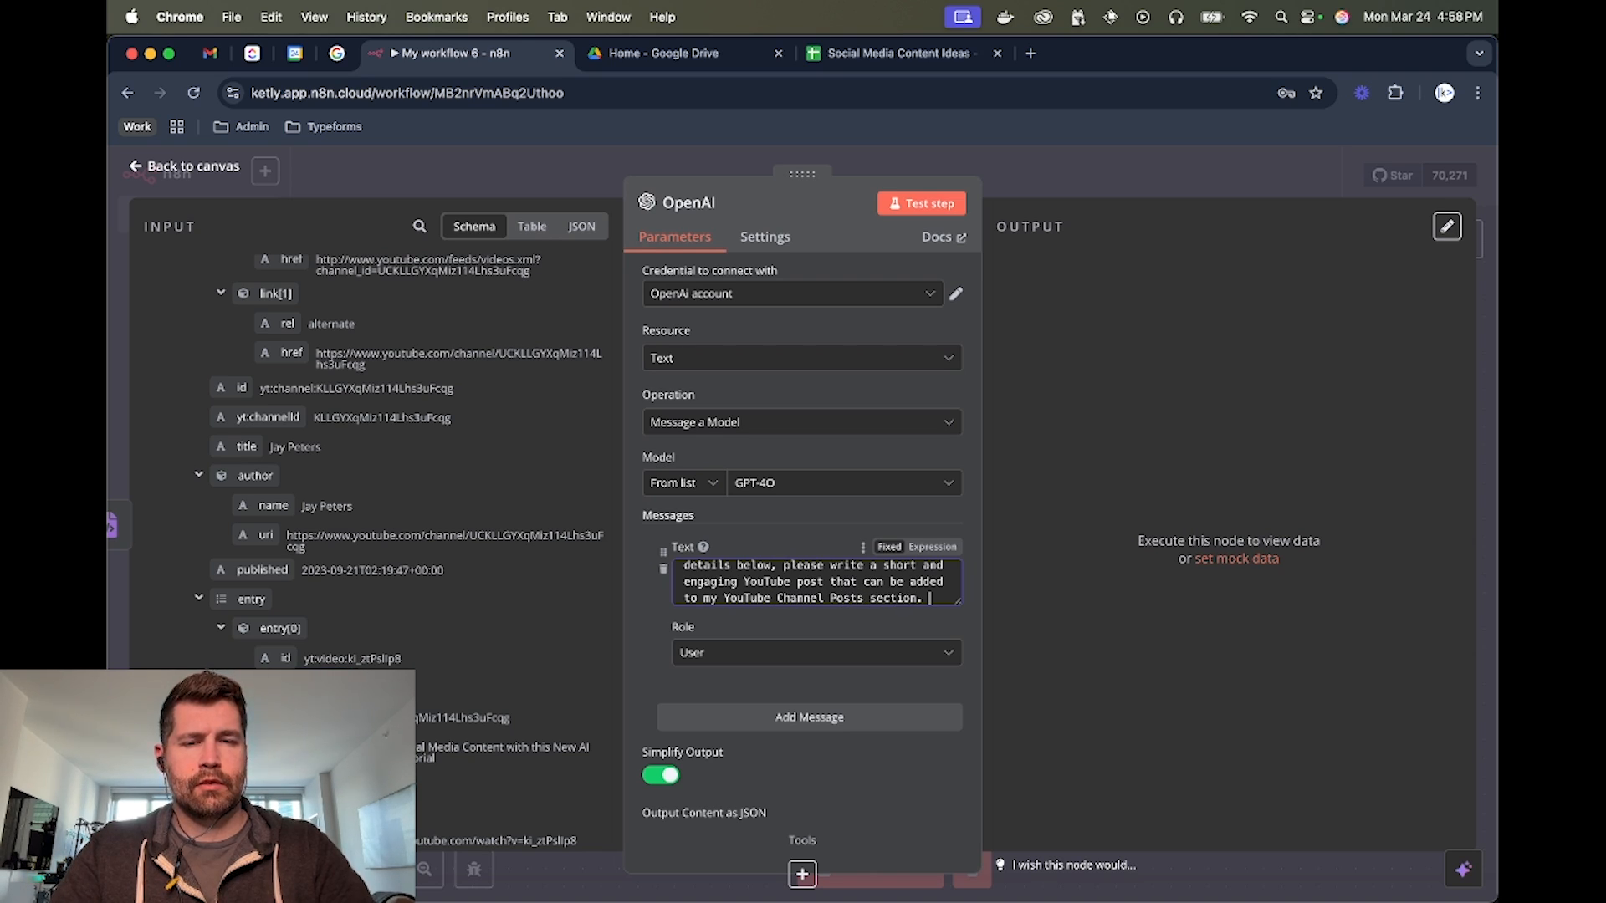
{"action": "type", "text": "."}
Complete the prompt sentence with "that can be added to my YouTube Channel Posts section." and start a new paragraph below it
{"action": "key", "text": "Return"}
{"action": "key", "text": "Return"}
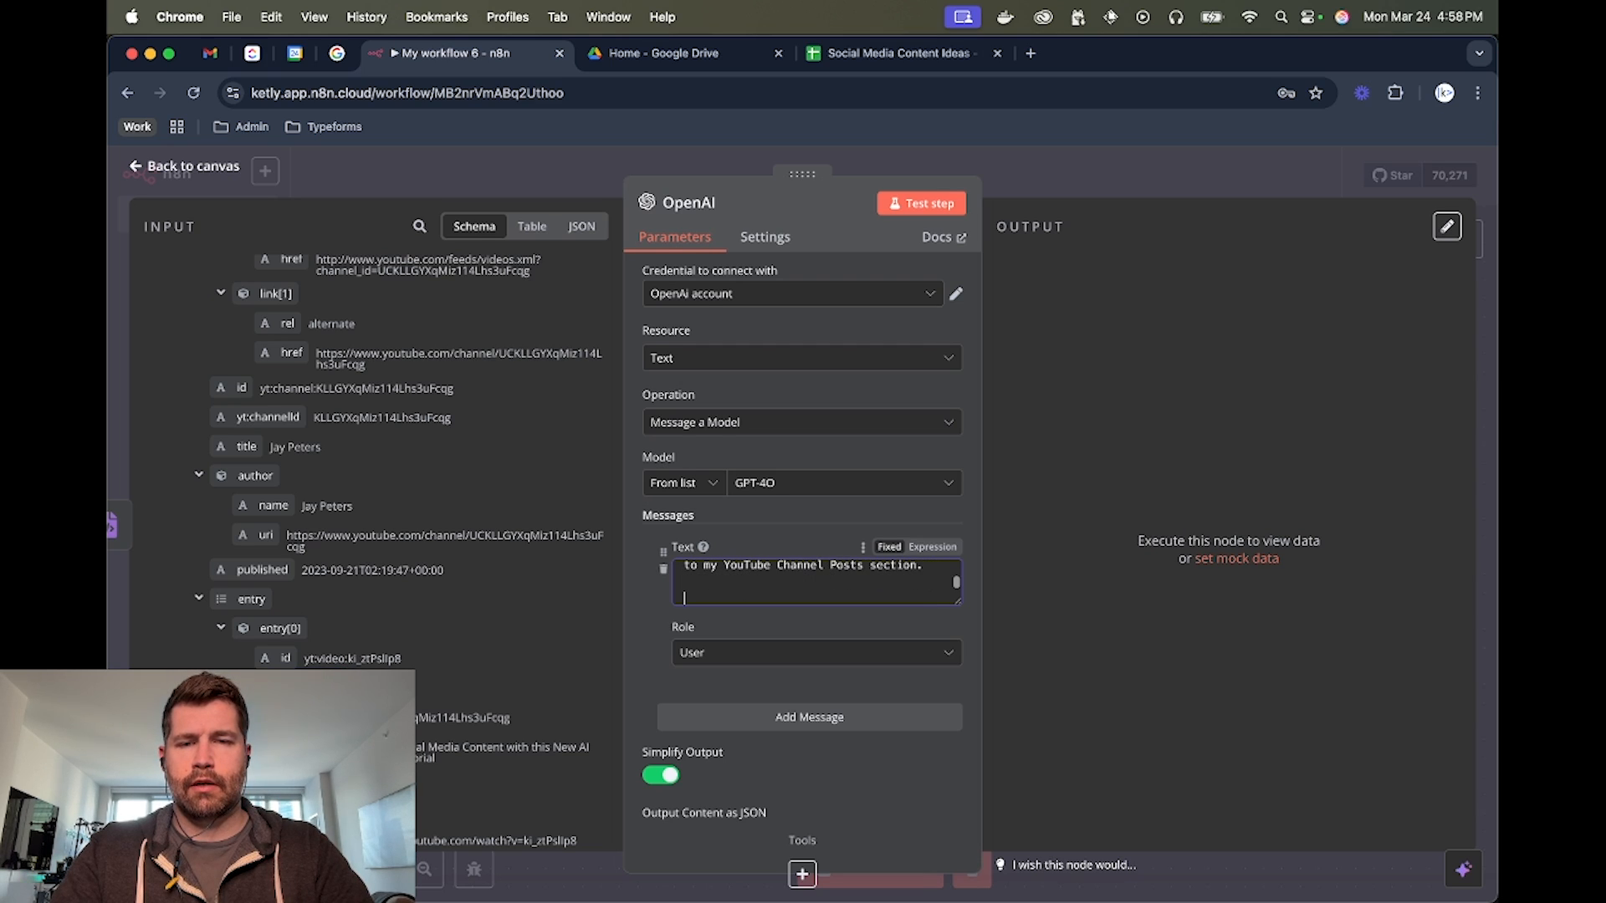
Add a "Video Title:" line to the prompt and insert the title field of entry[0] from the feed data after it
{"action": "type", "text": "Video Title:"}
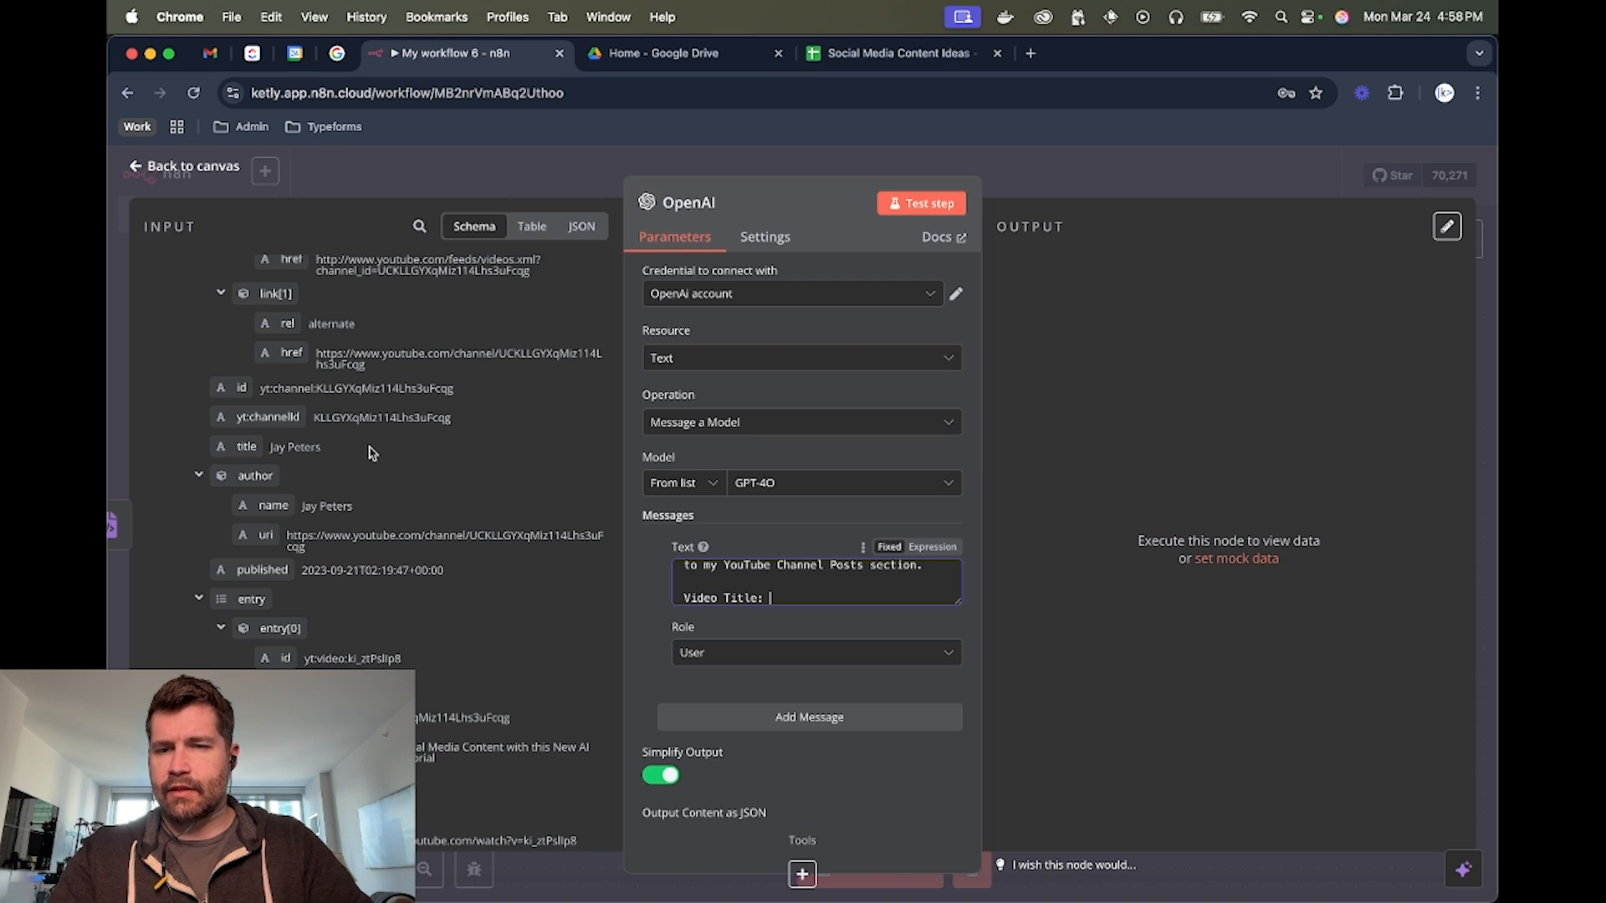
{"action": "scroll", "coordinate": [381, 422], "scroll_direction": "down", "scroll_amount": 5}
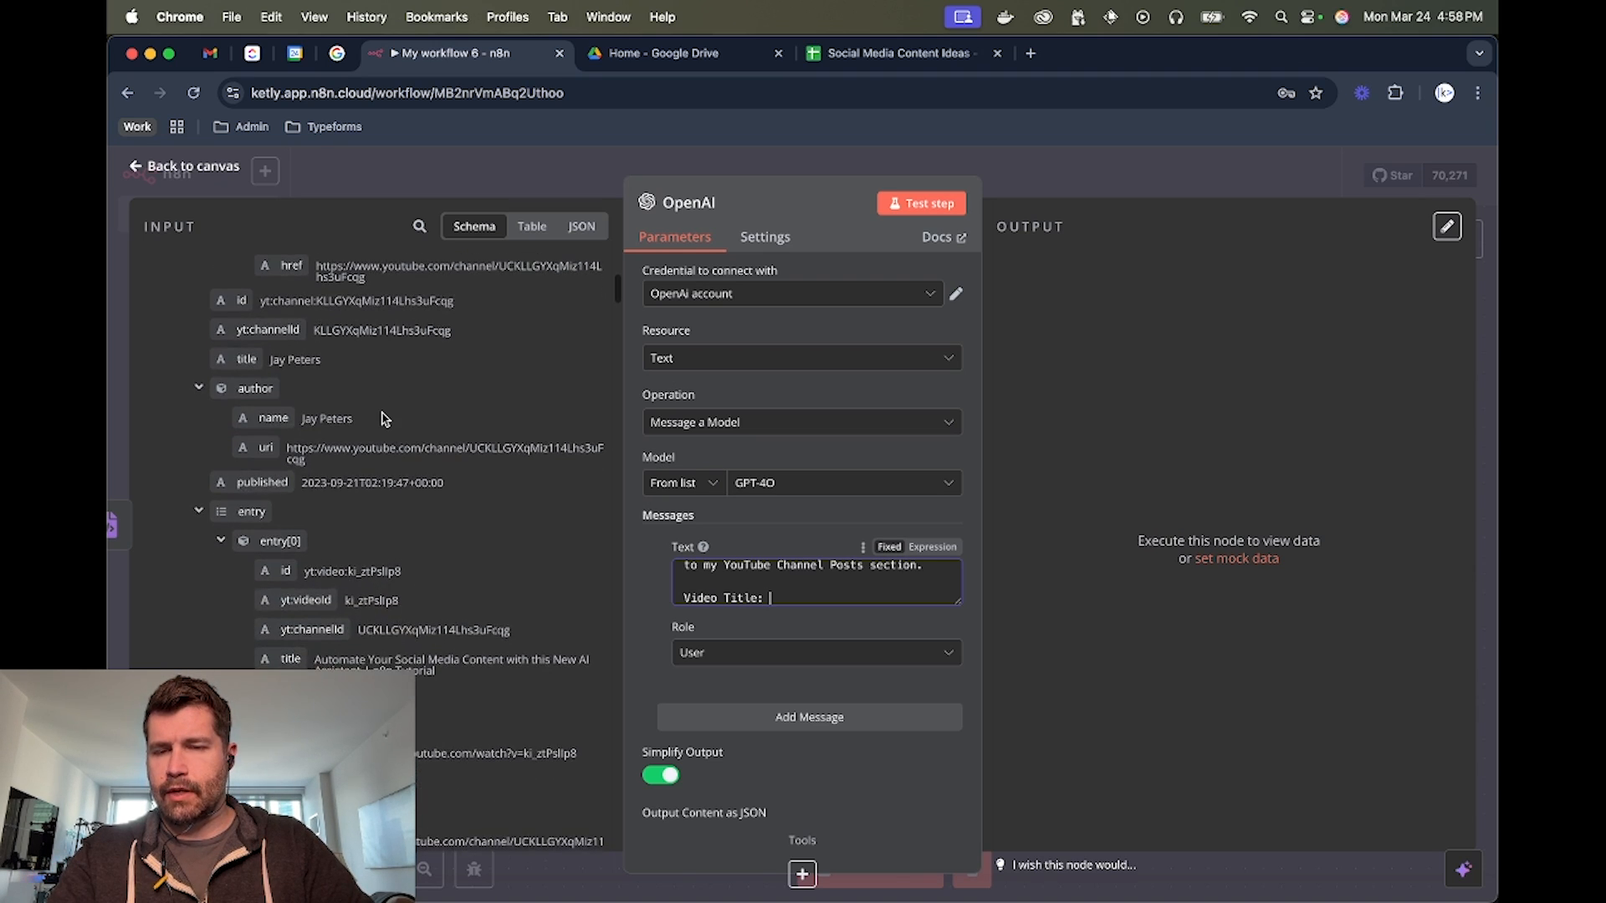
{"action": "scroll", "coordinate": [381, 418], "scroll_direction": "down", "scroll_amount": 2}
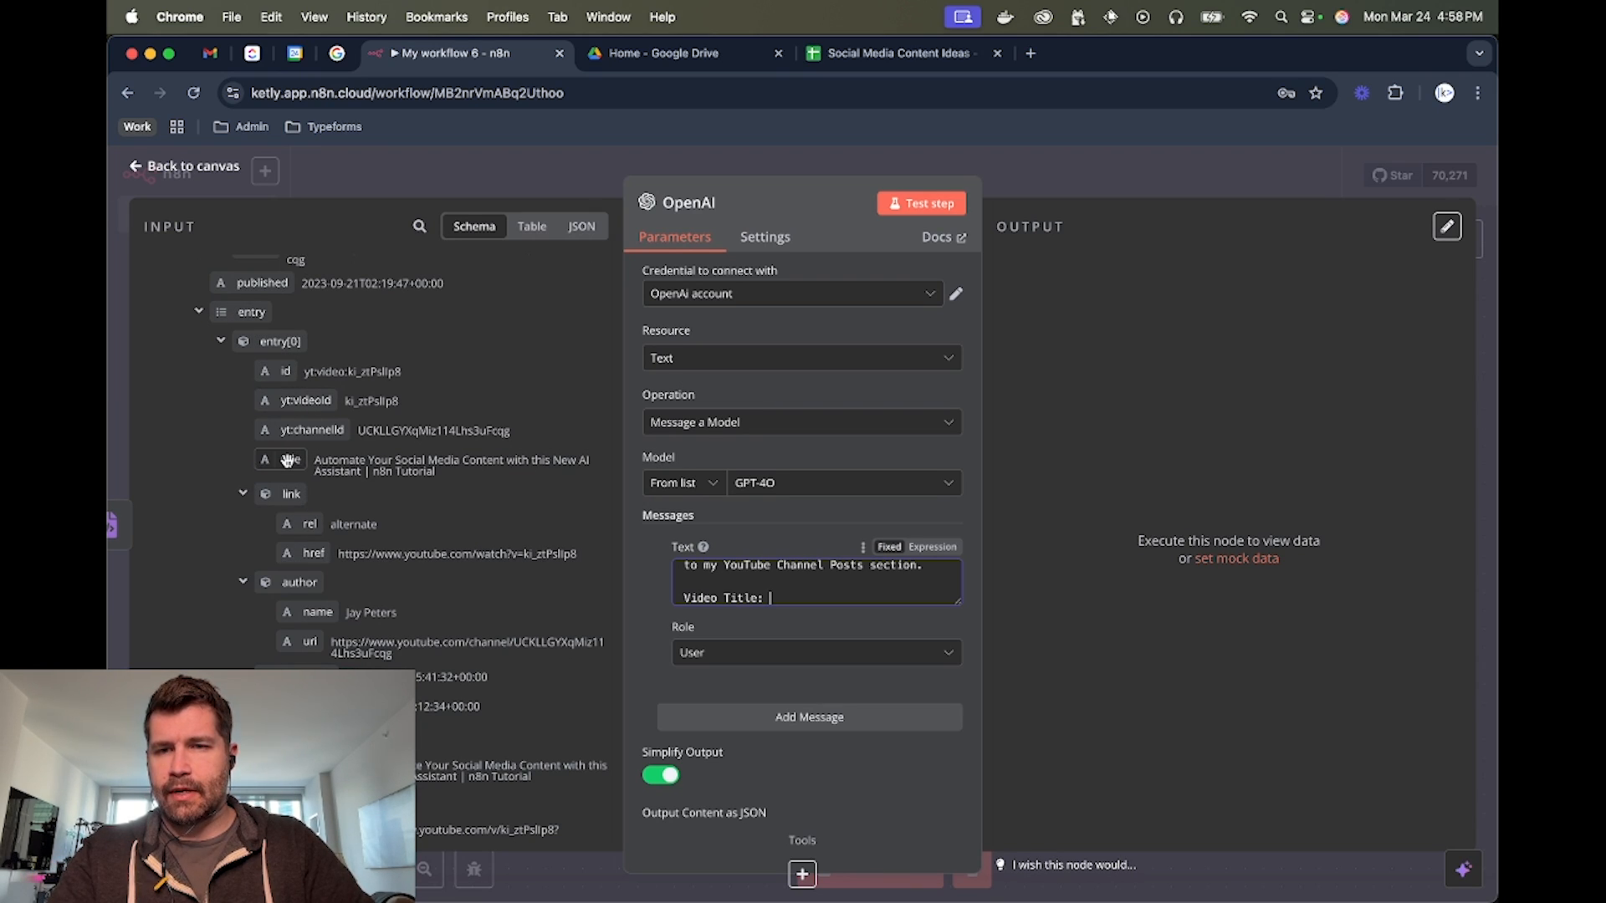
{"action": "left_click_drag", "start_coordinate": [290, 459], "coordinate": [769, 602]}
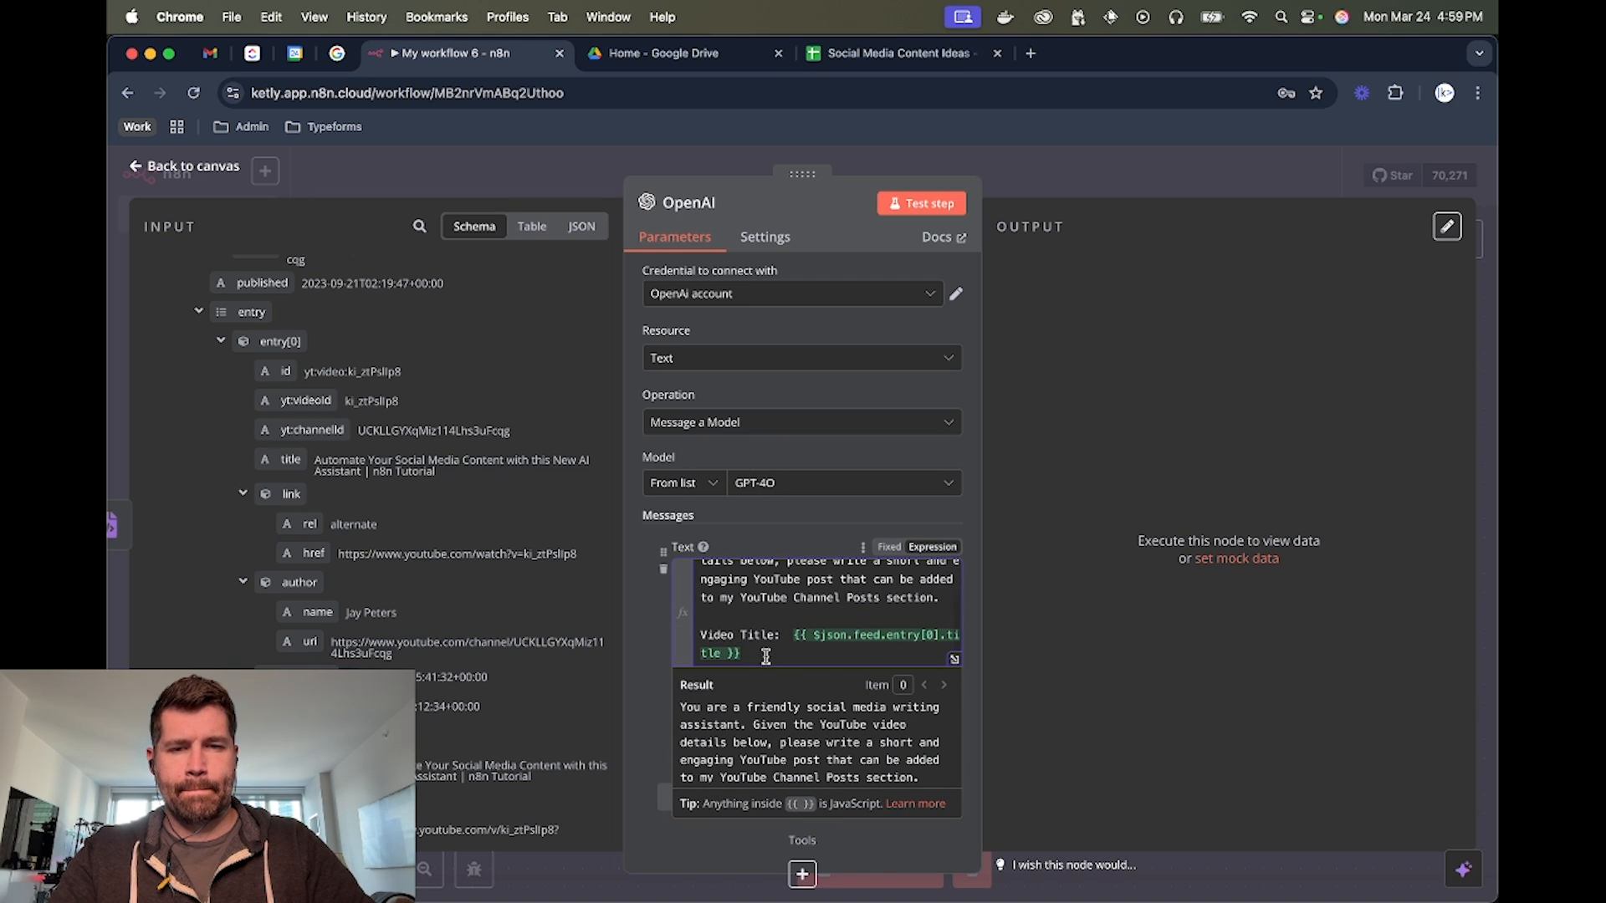
Add a "Video Description:" line below the title and insert the media:description field of entry[0] after it
{"action": "key", "text": "Return"}
{"action": "type", "text": "Video Description:"}
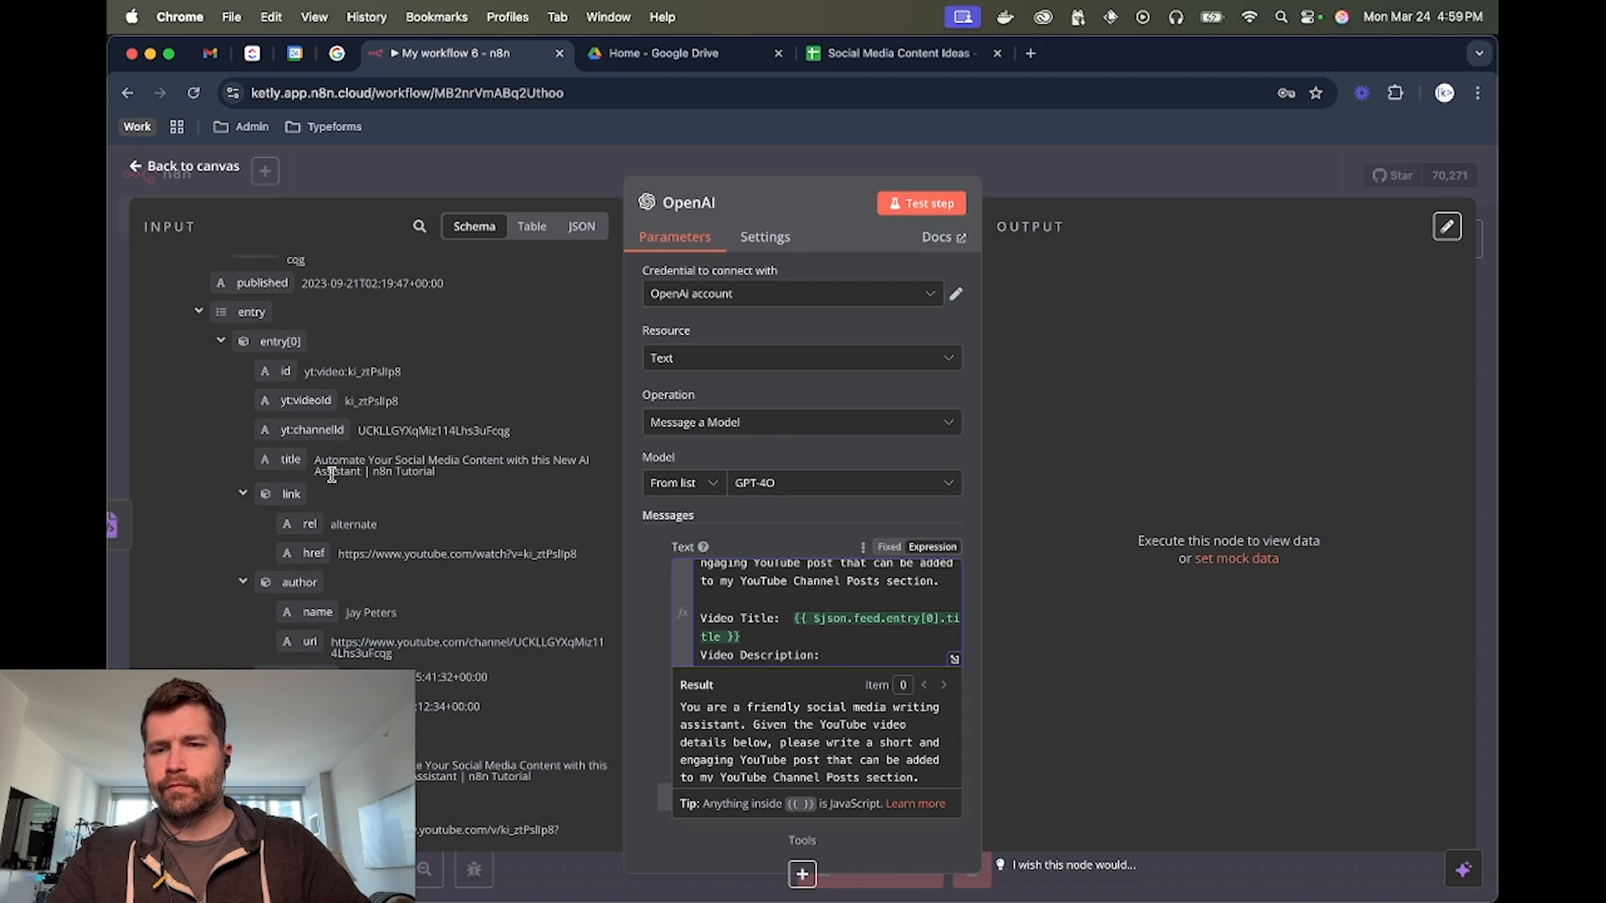
{"action": "scroll", "coordinate": [332, 468], "scroll_direction": "down", "scroll_amount": 3}
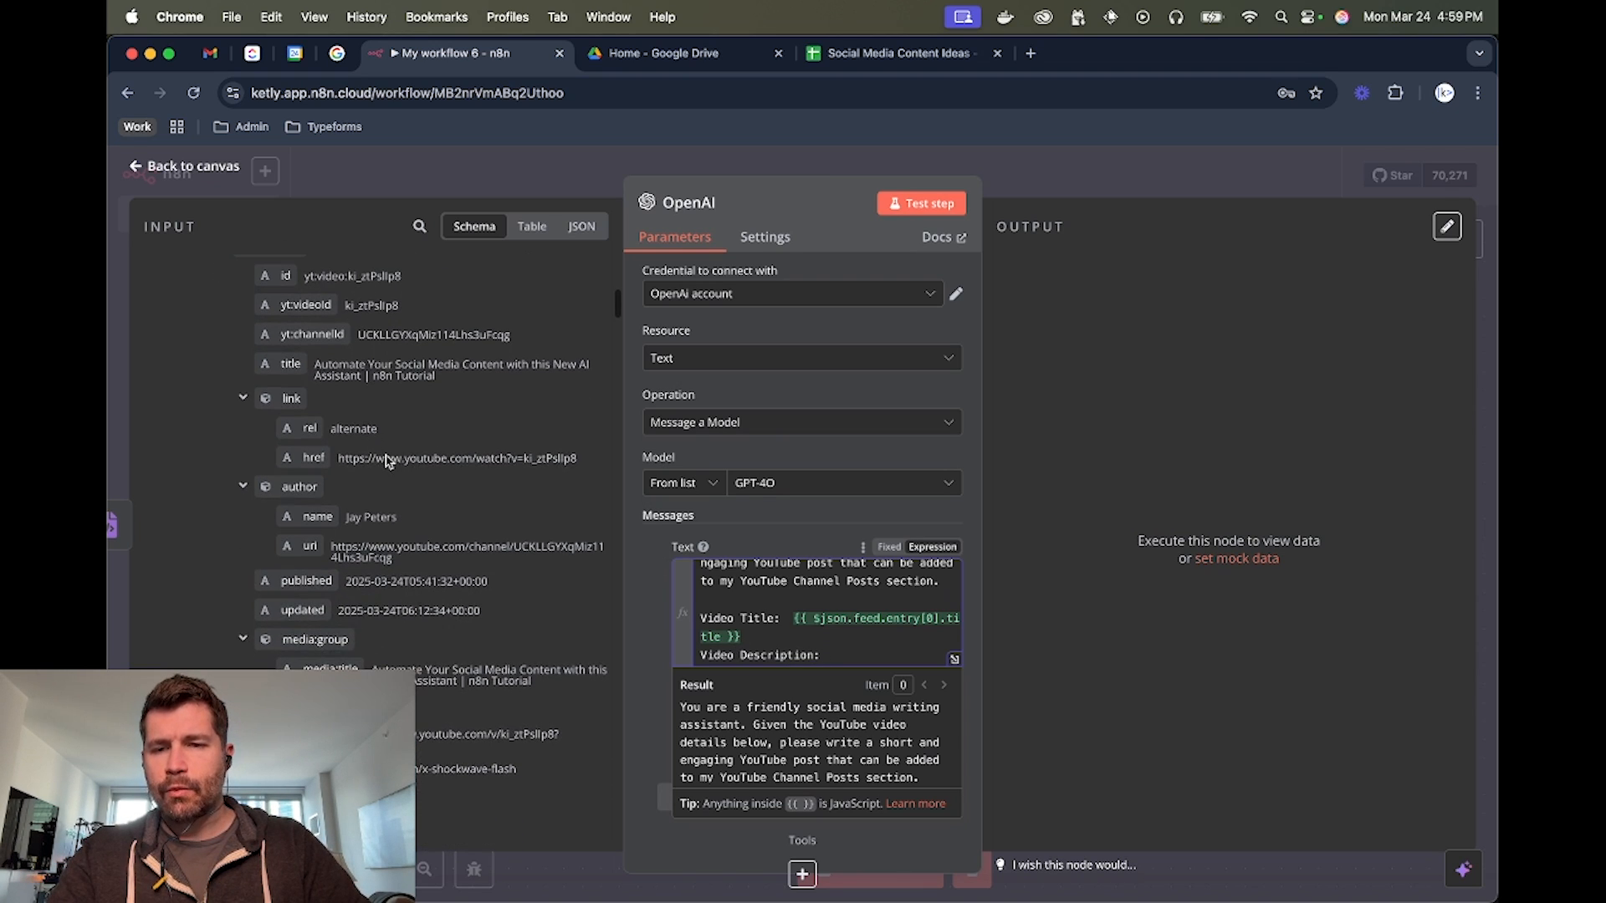
{"action": "scroll", "coordinate": [312, 405], "scroll_direction": "down", "scroll_amount": 10}
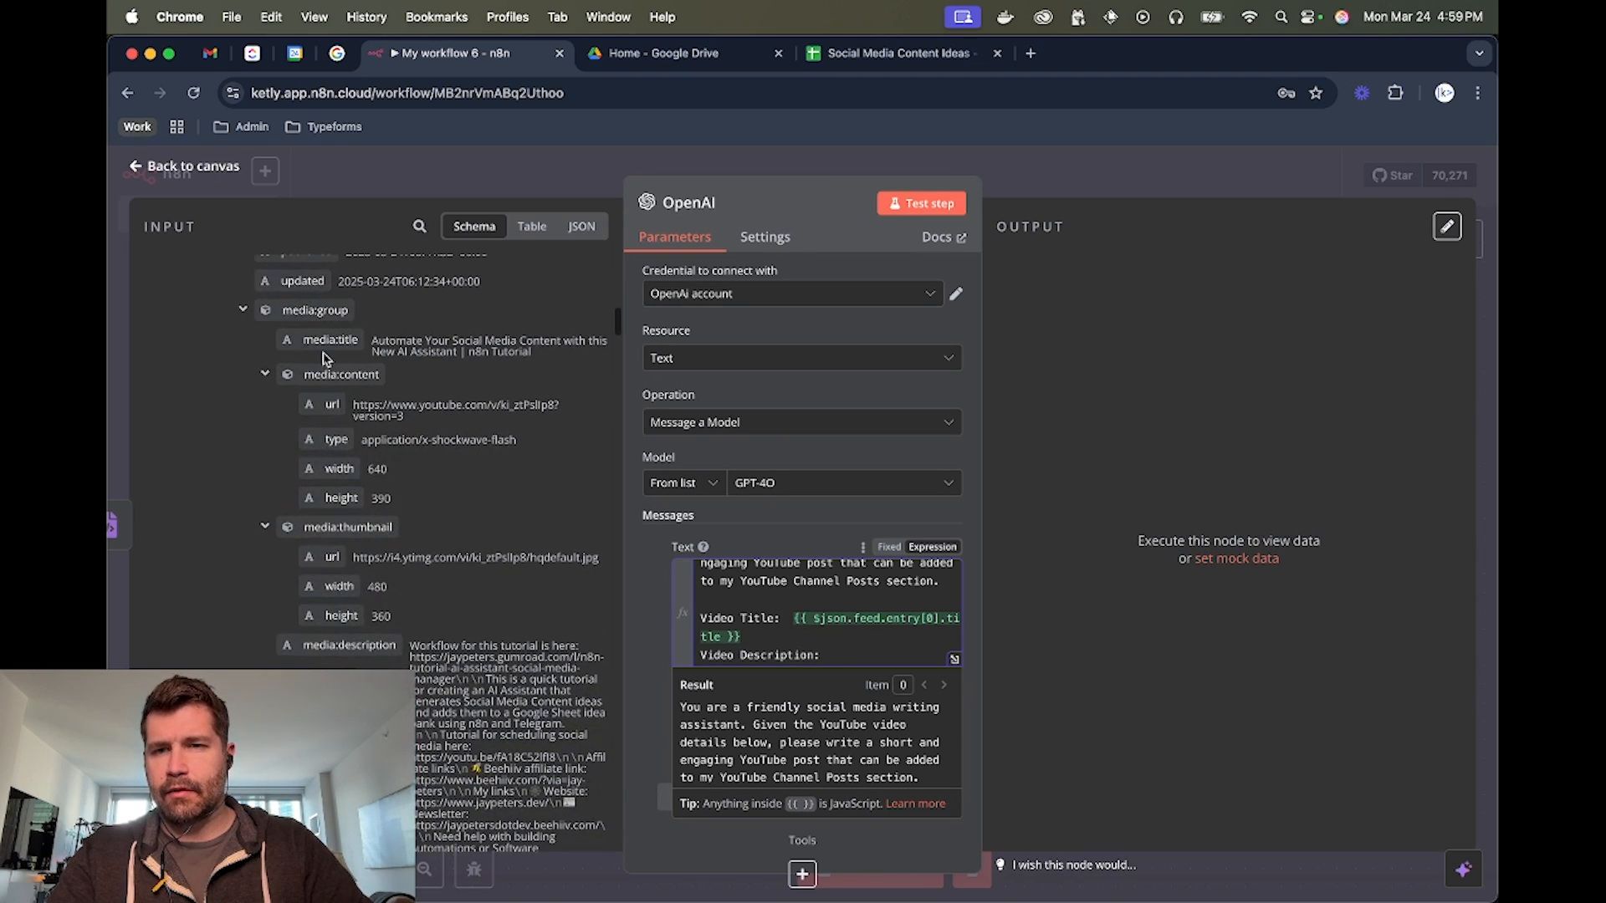
{"action": "scroll", "coordinate": [328, 389], "scroll_direction": "down", "scroll_amount": 7}
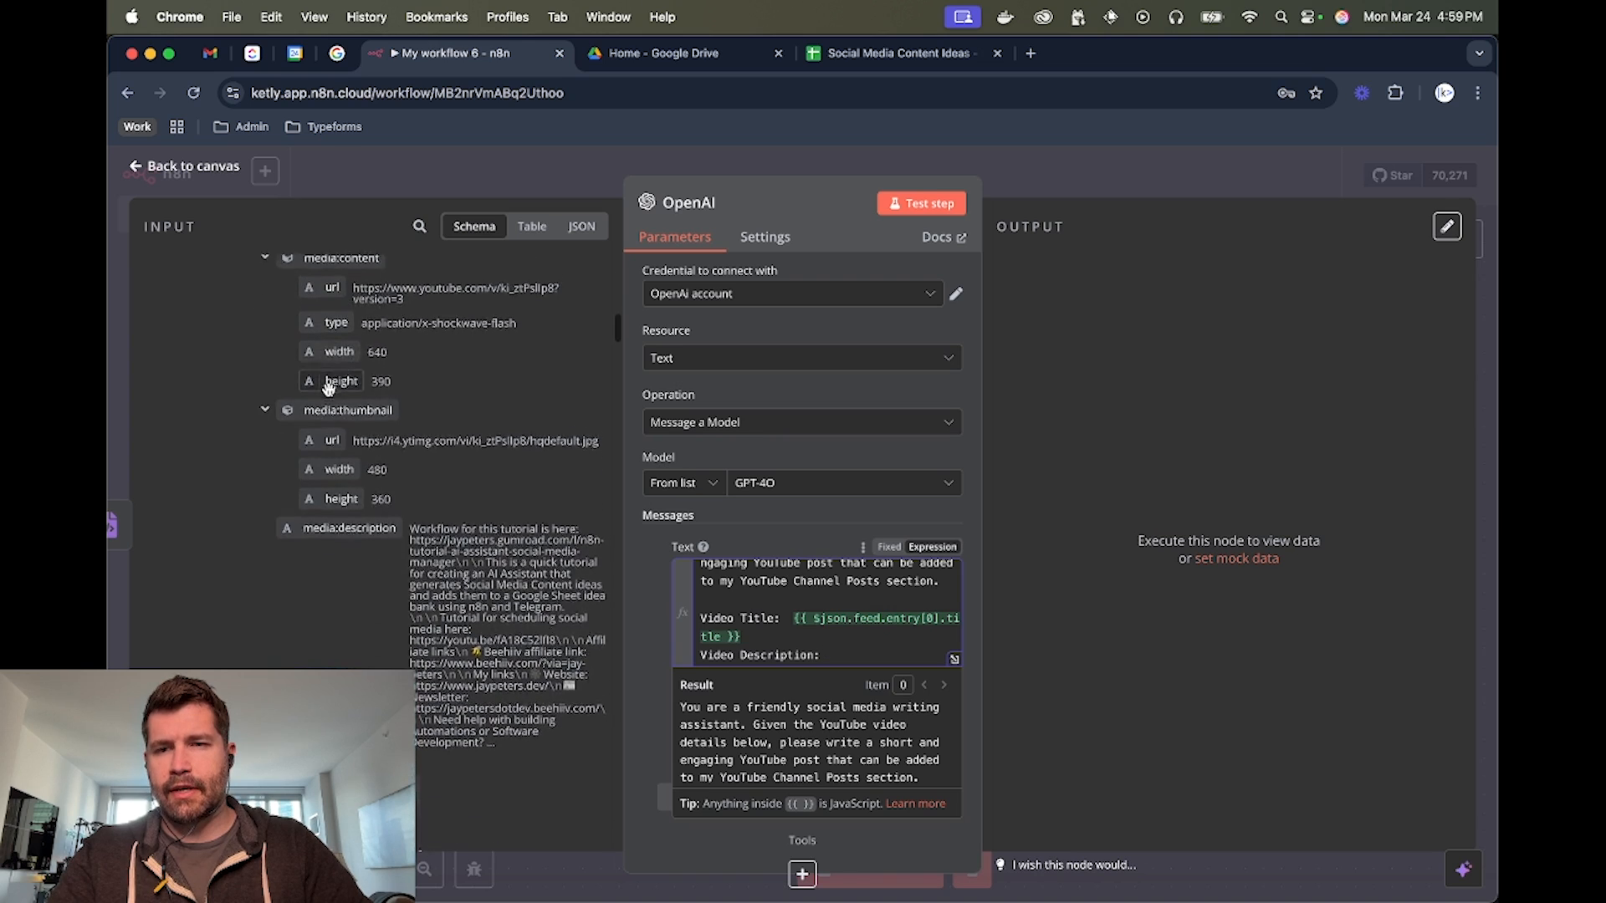
{"action": "scroll", "coordinate": [329, 389], "scroll_direction": "down", "scroll_amount": 4}
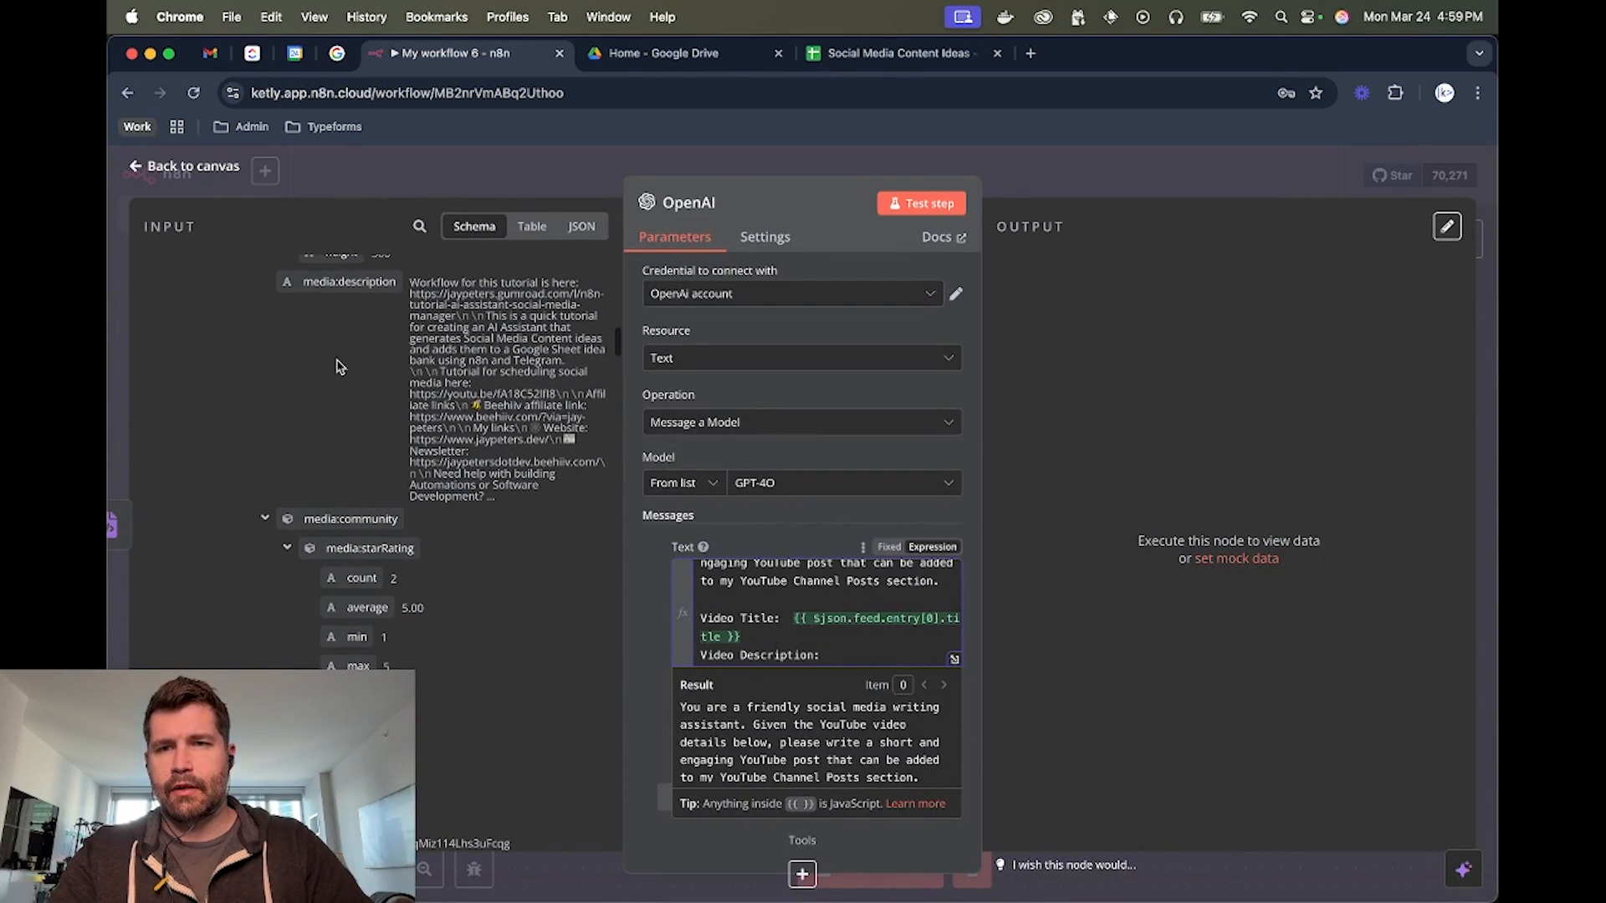
{"action": "left_click_drag", "start_coordinate": [341, 281], "coordinate": [827, 659]}
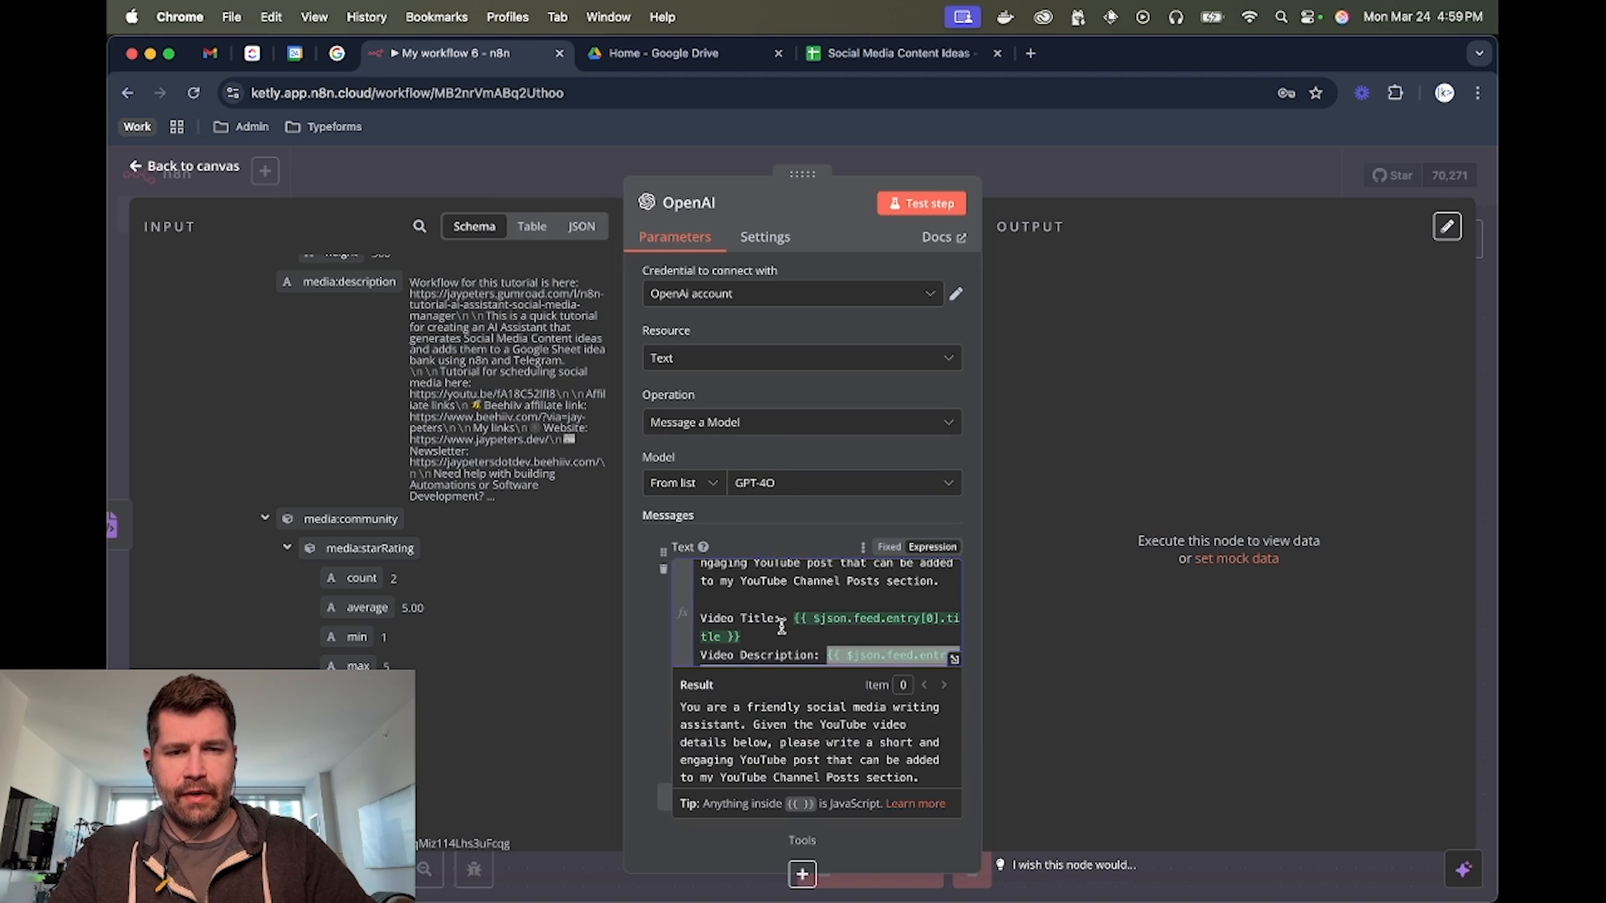
Add a new paragraph below the description reading "Do not use markdown. Format your answer in JSON like this:"
{"action": "left_click", "coordinate": [770, 652]}
{"action": "key", "text": "Return"}
{"action": "key", "text": "Return"}
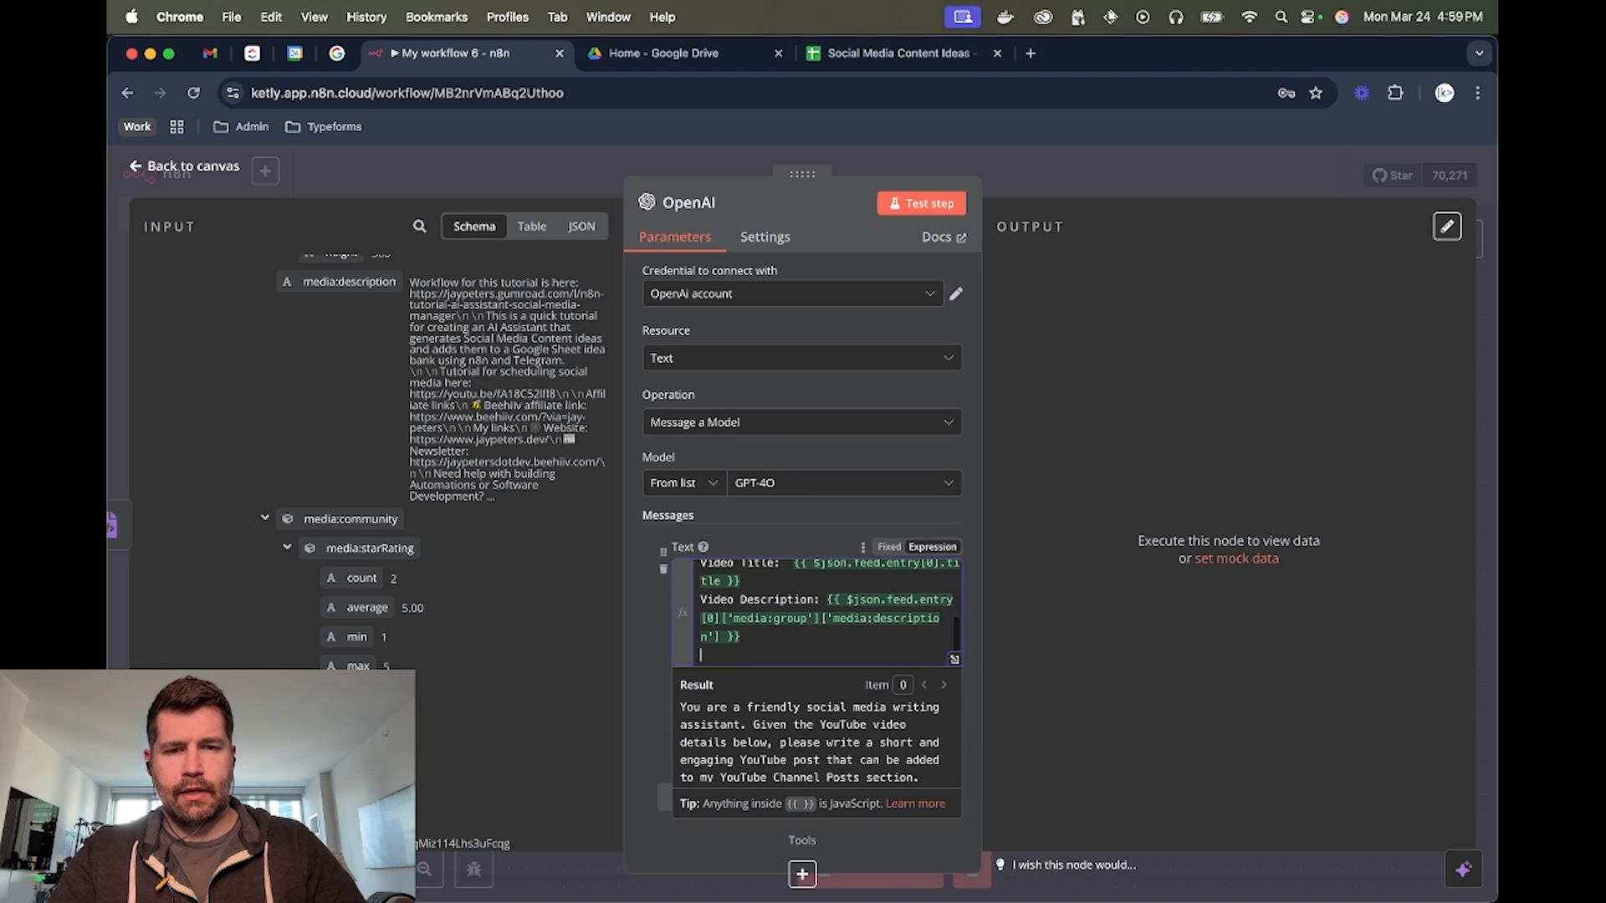
{"action": "type", "text": "Do"}
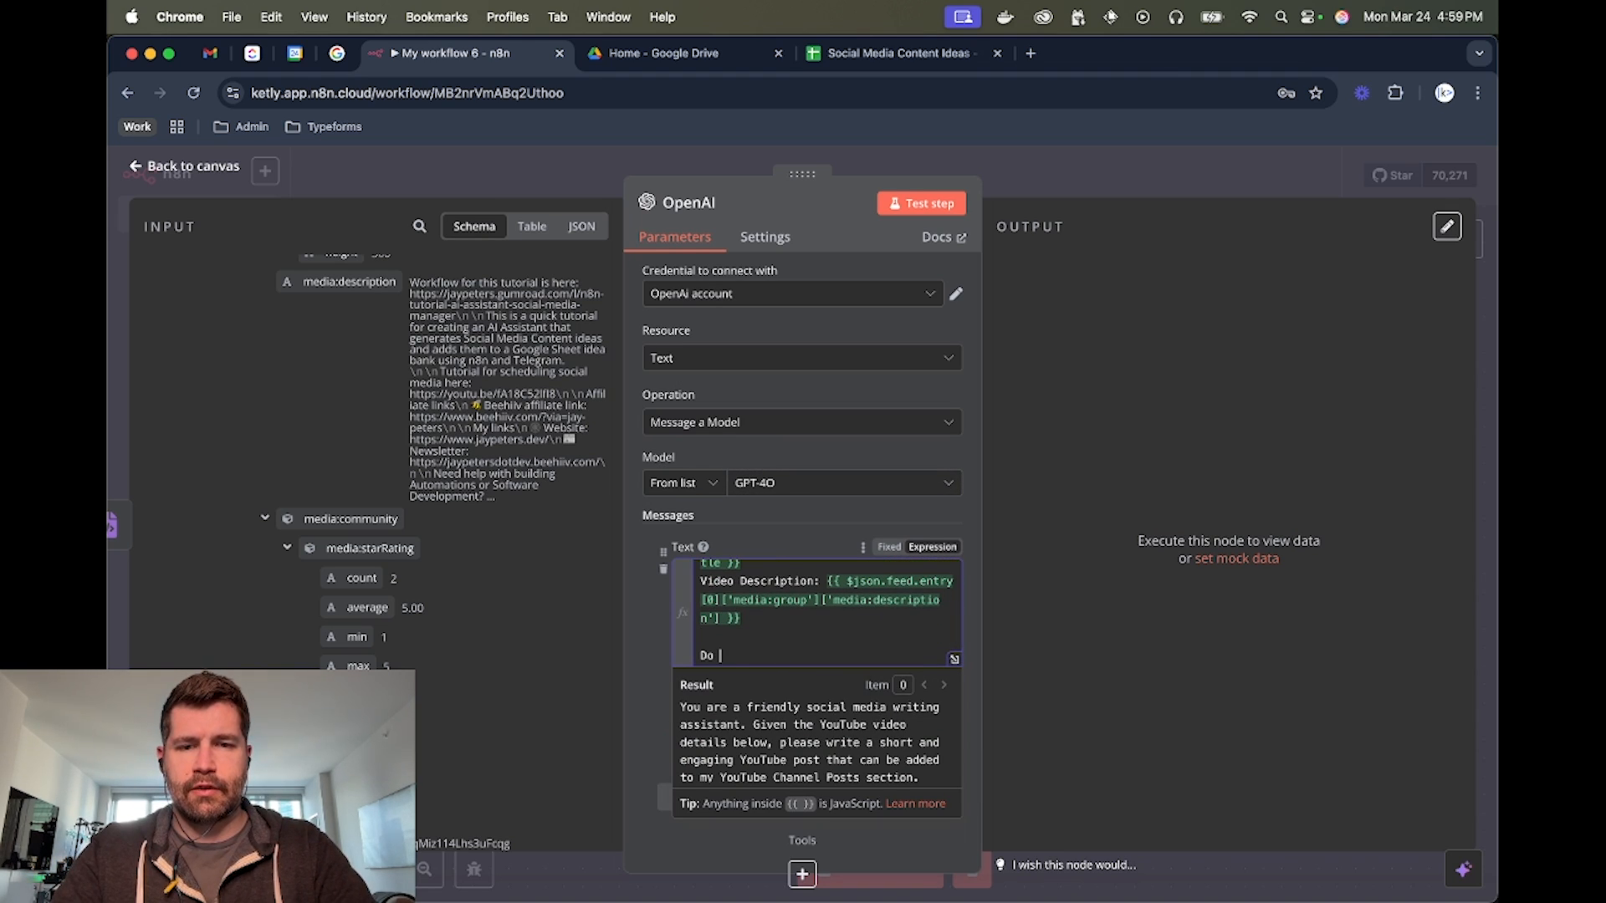
{"action": "type", "text": " not use markdown. Form"}
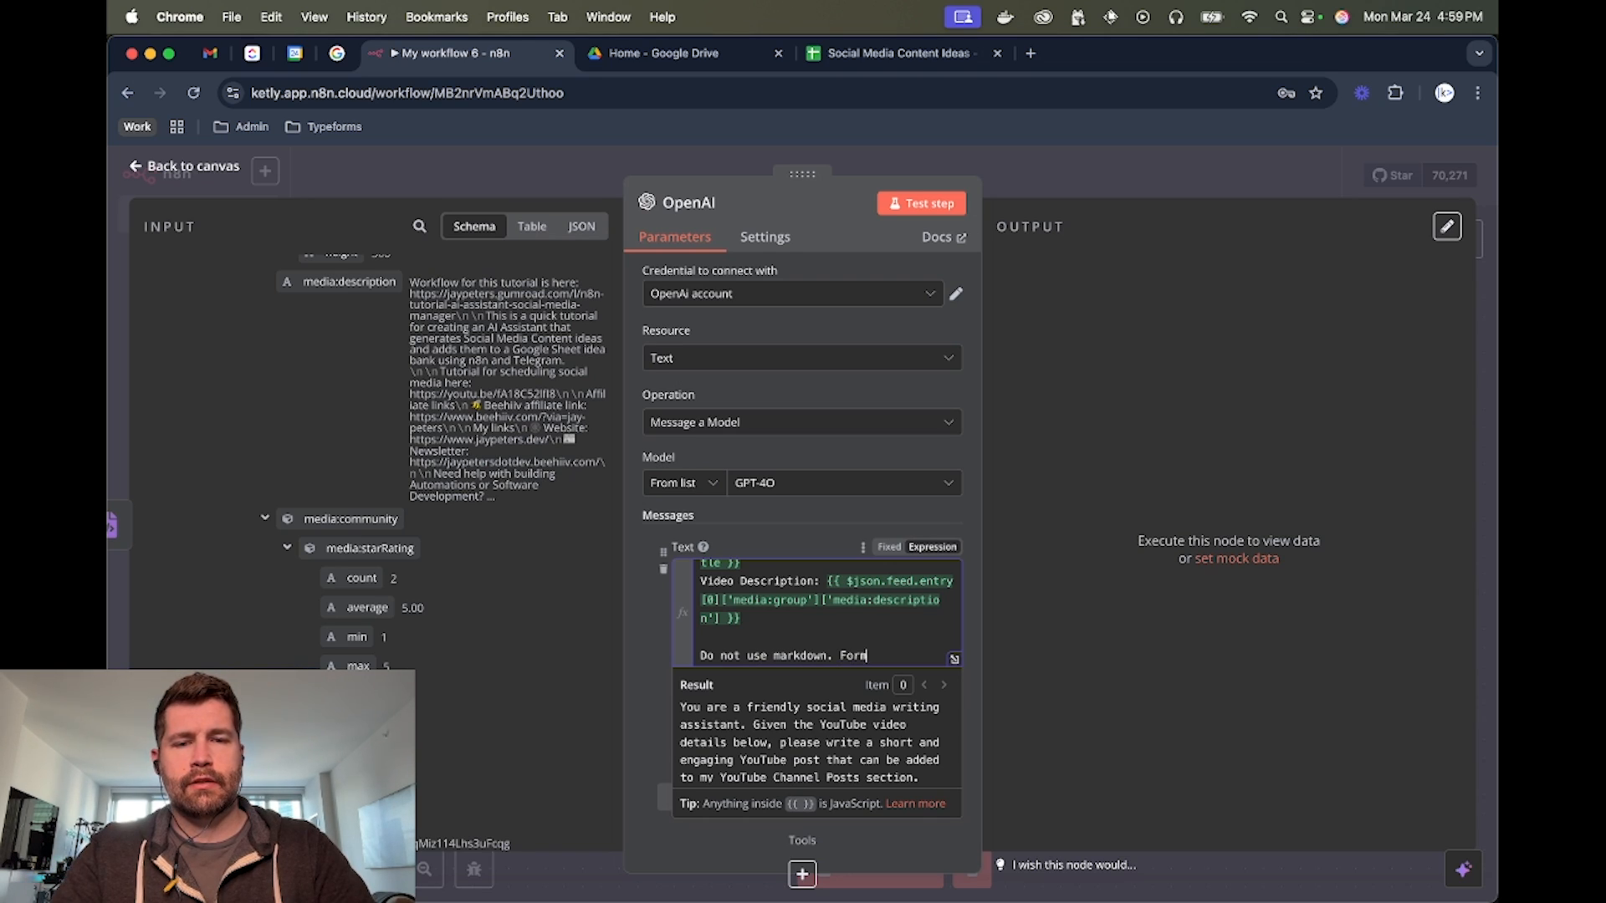
{"action": "type", "text": "at your answer in JSON"}
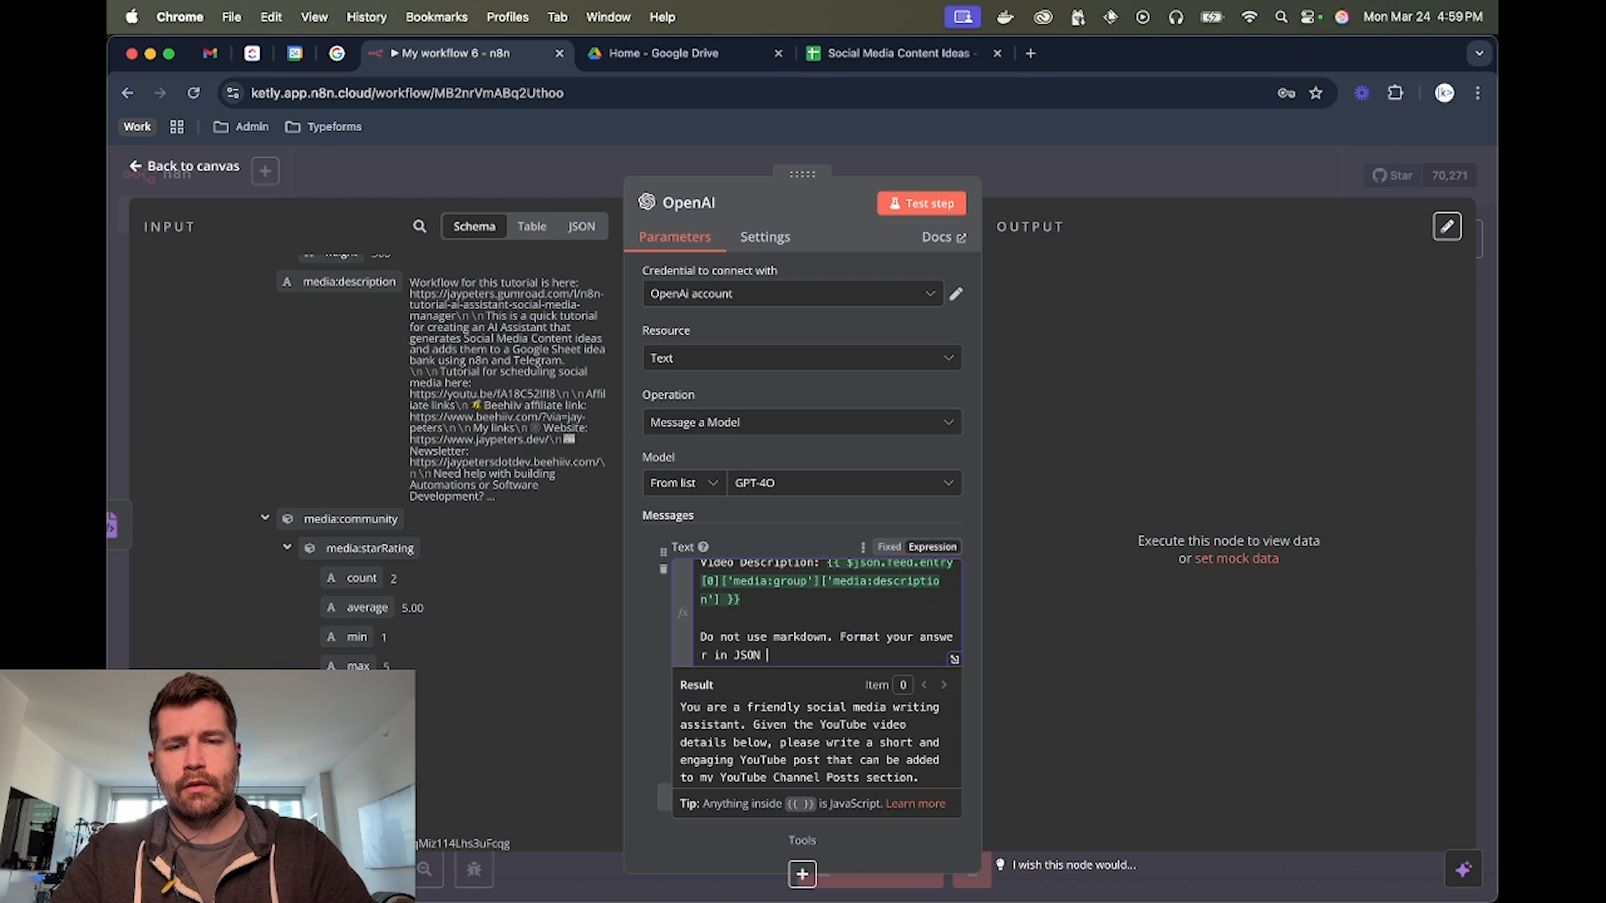
{"action": "type", "text": " like this:"}
{"action": "key", "text": "Return"}
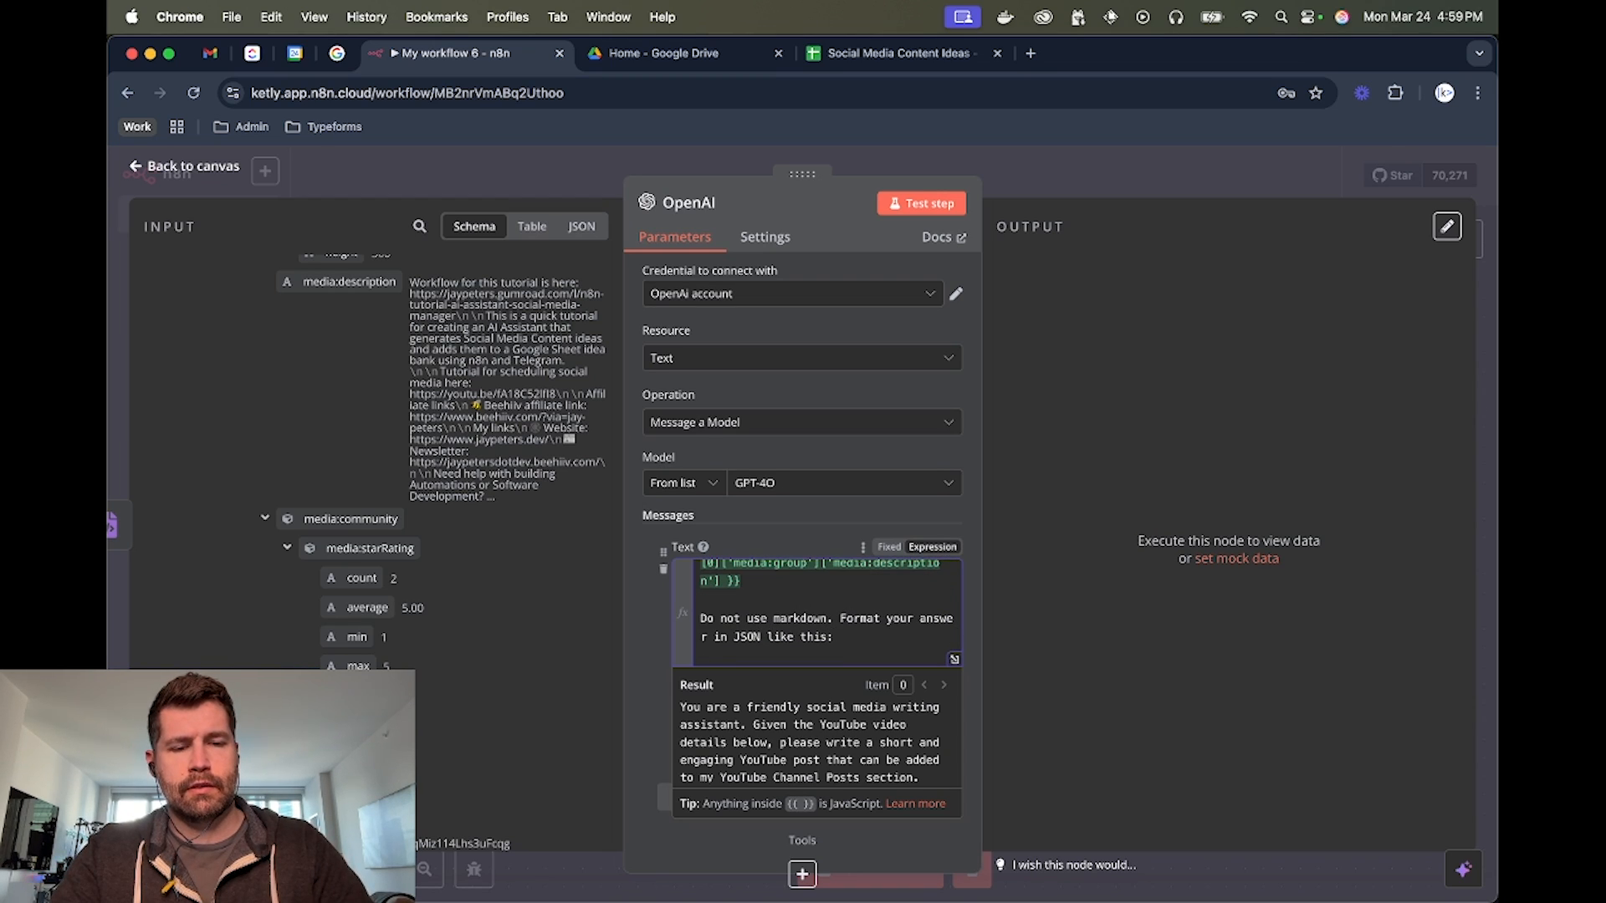
Finish the prompt with the JSON example { "post": "<content here>" } on its own line
{"action": "type", "text": "{ \"post"}
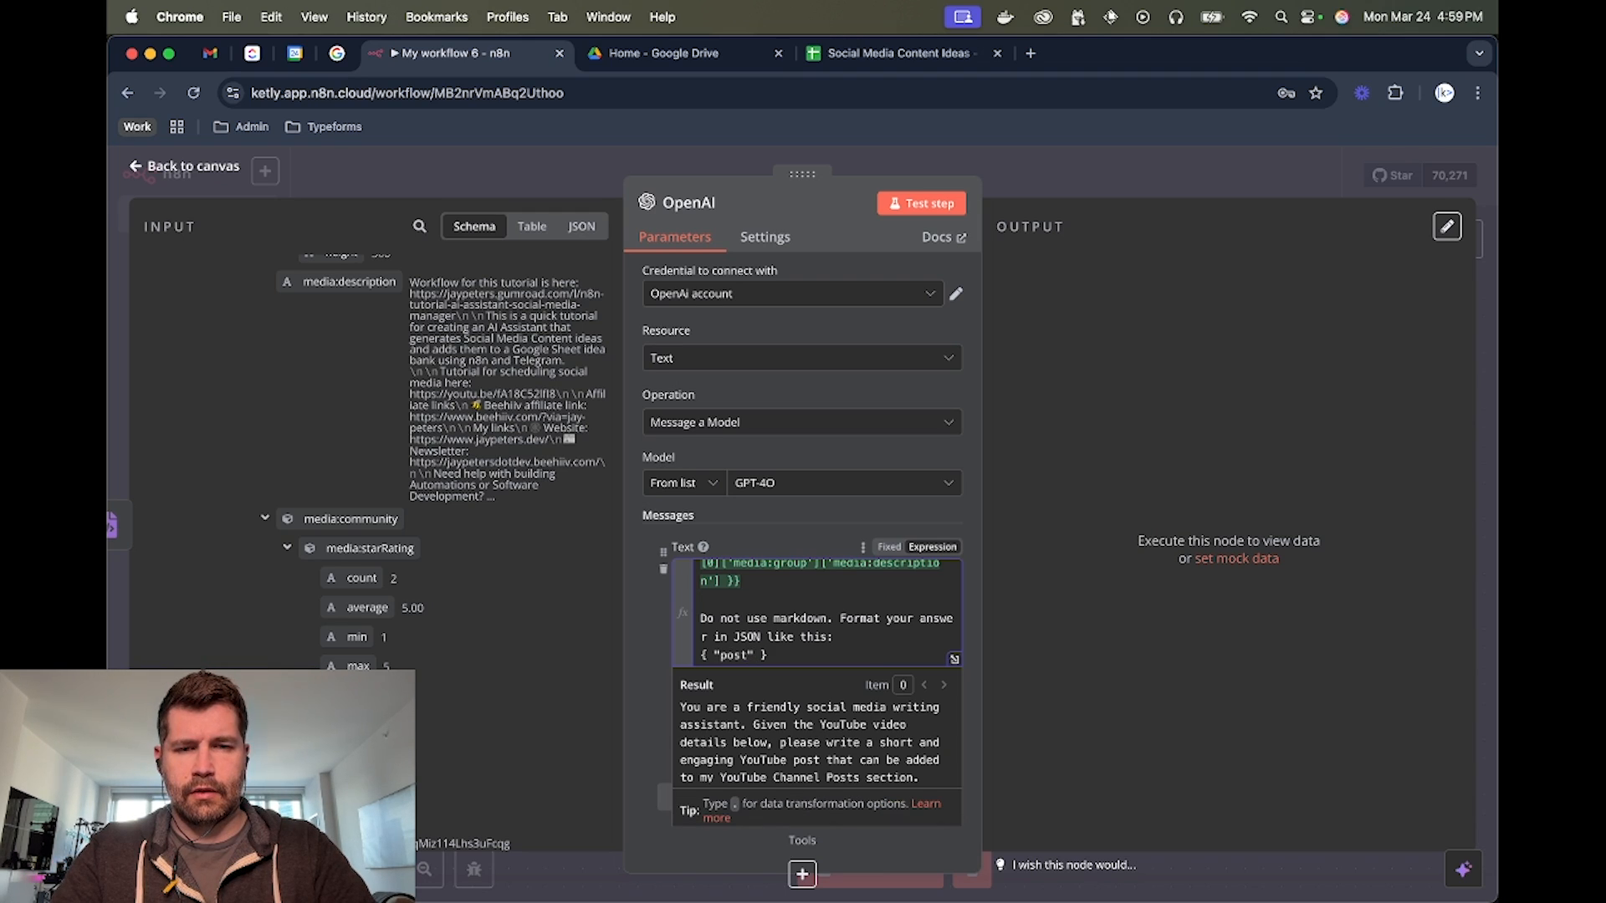
{"action": "type", "text": "\": \"<co"}
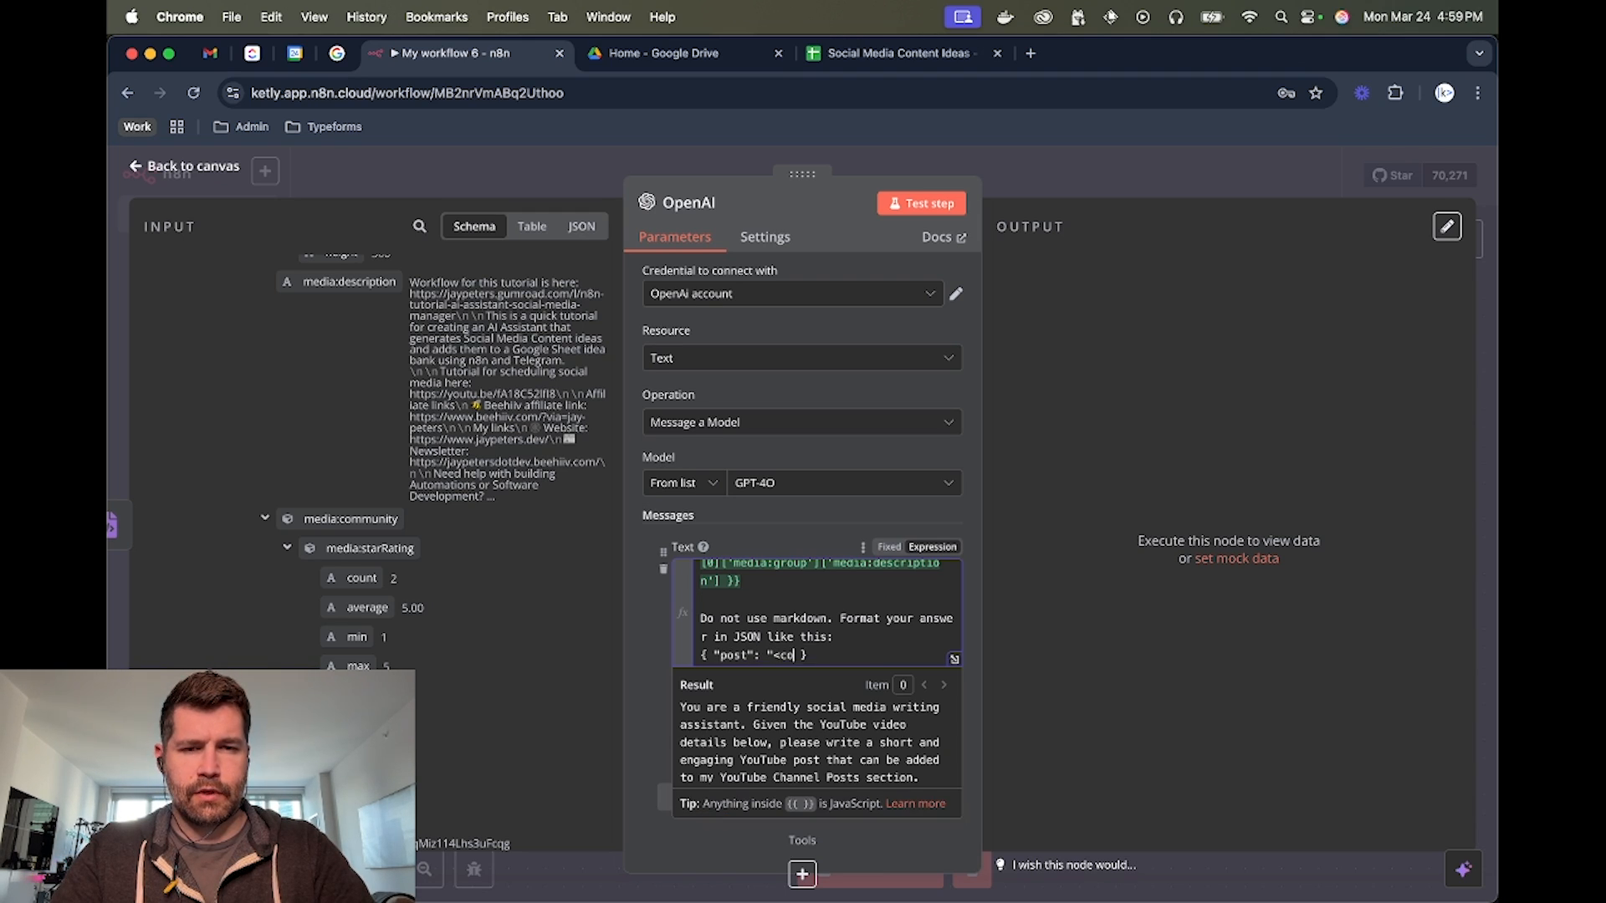
{"action": "type", "text": "ntent here>\""}
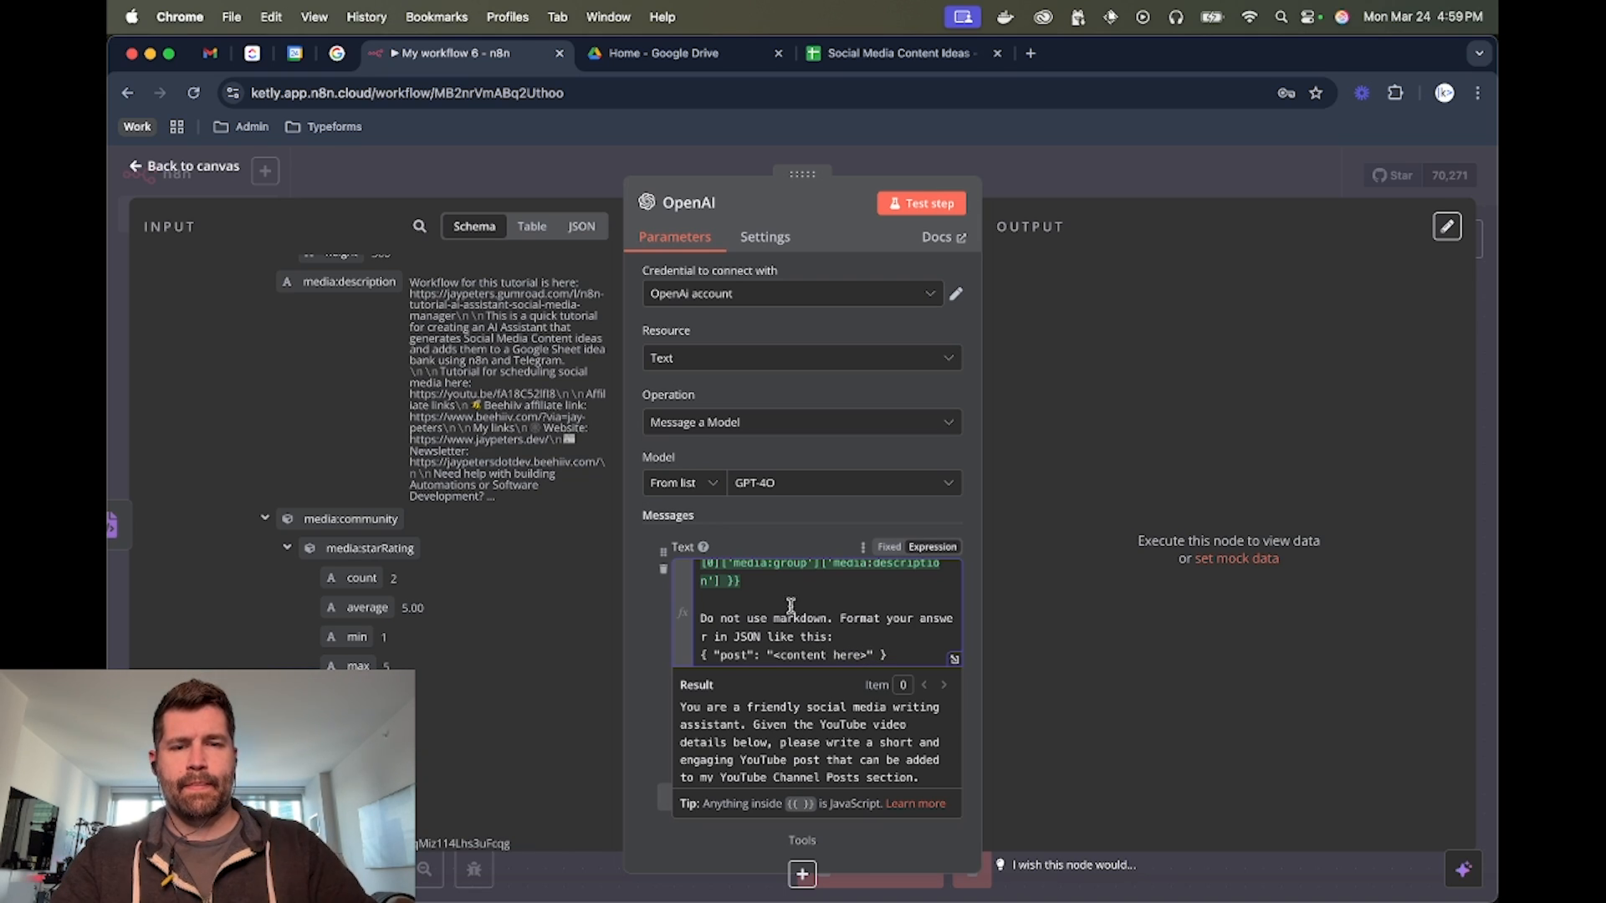
Insert the sentence "Do not use hashtags." after "YouTube Channel Posts section." in the prompt's opening paragraph
{"action": "scroll", "coordinate": [791, 604], "scroll_direction": "up", "scroll_amount": 5}
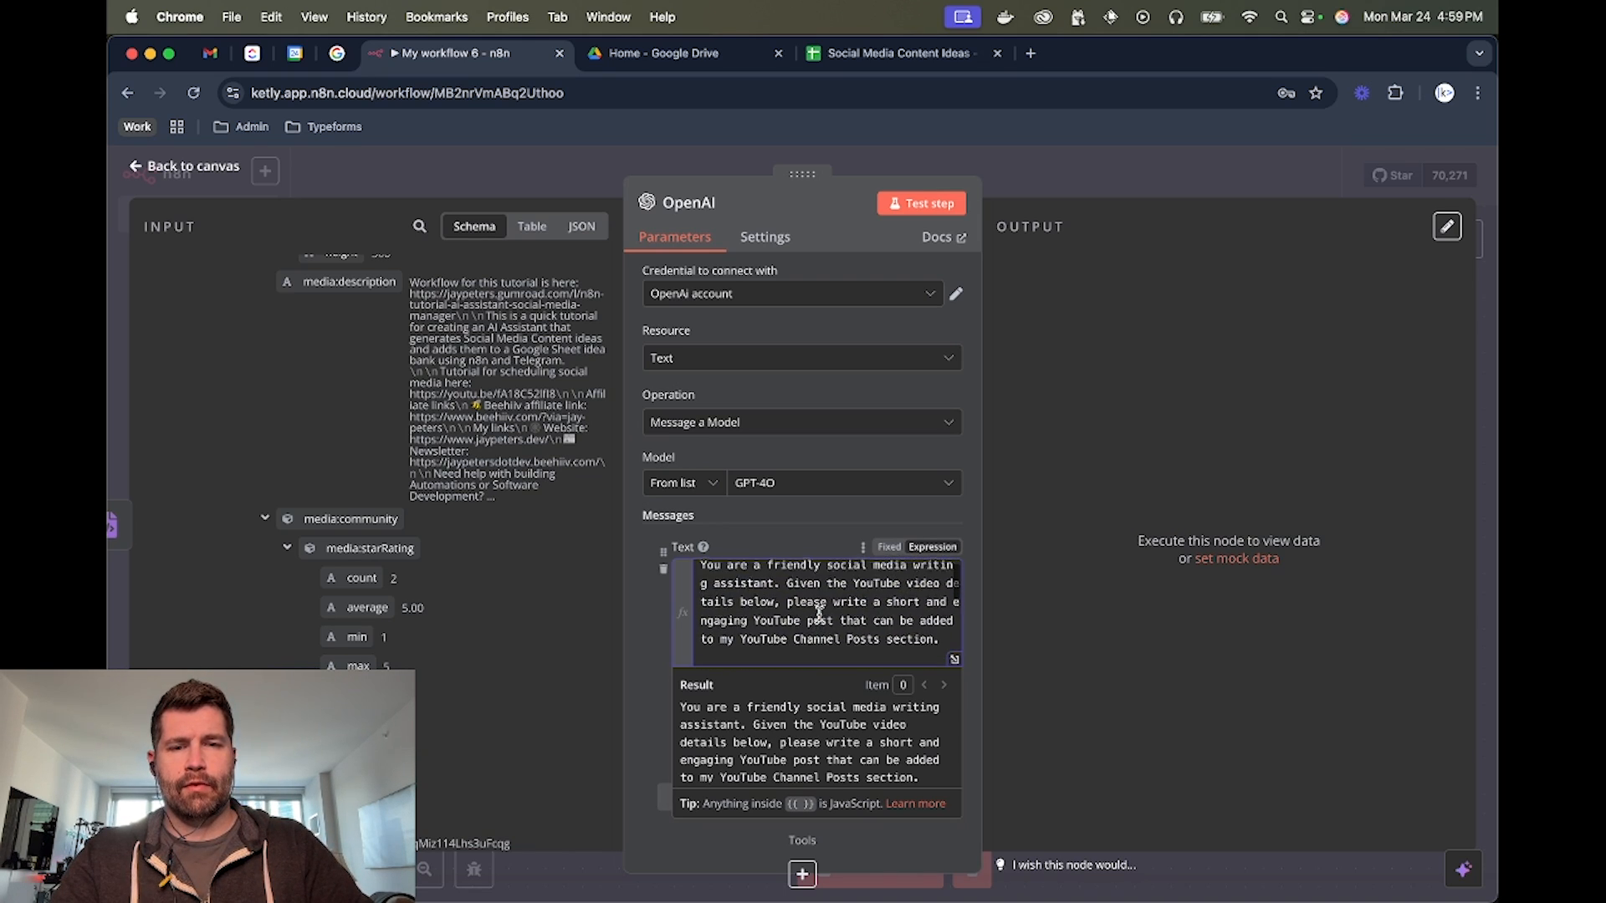
{"action": "scroll", "coordinate": [819, 611], "scroll_direction": "down", "scroll_amount": 2}
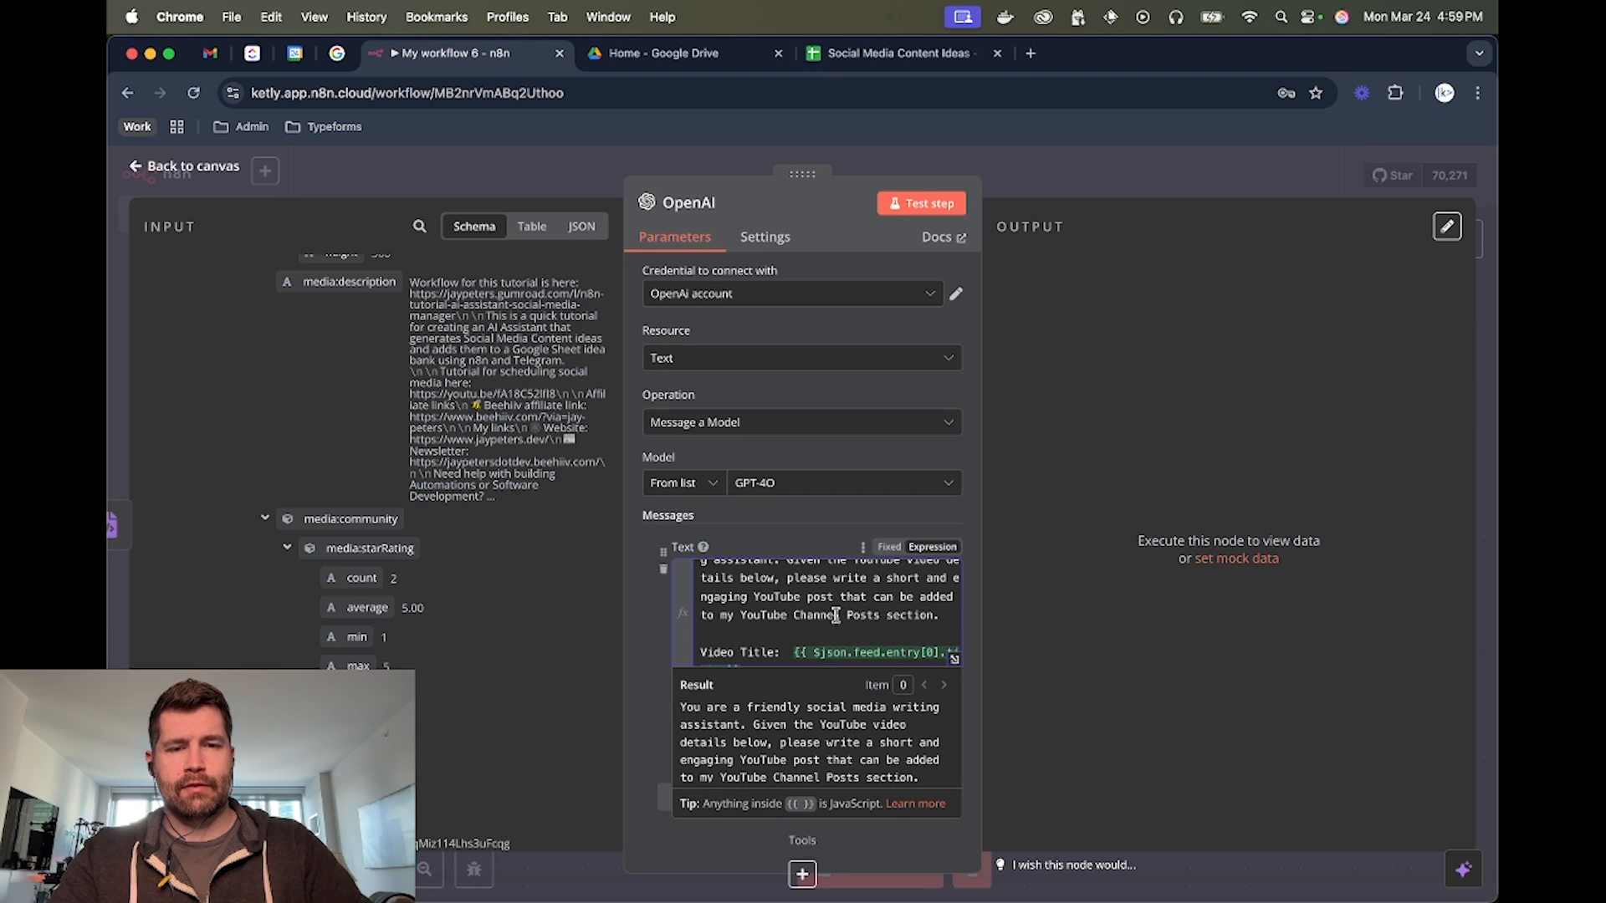
{"action": "type", "text": "o not"}
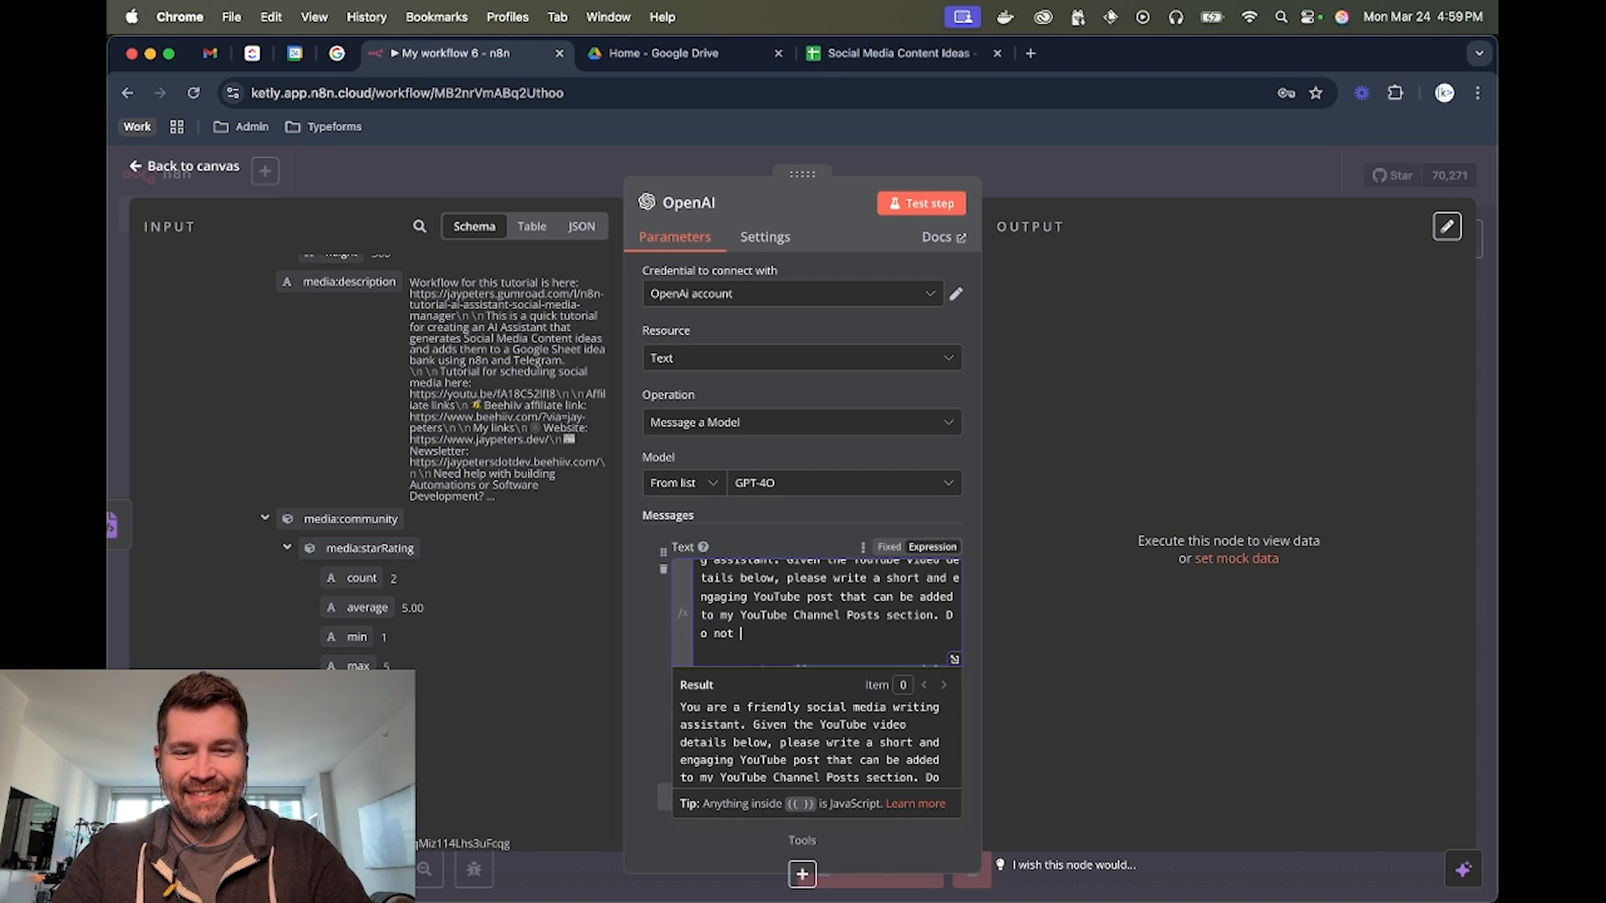
{"action": "type", "text": " use hasht"}
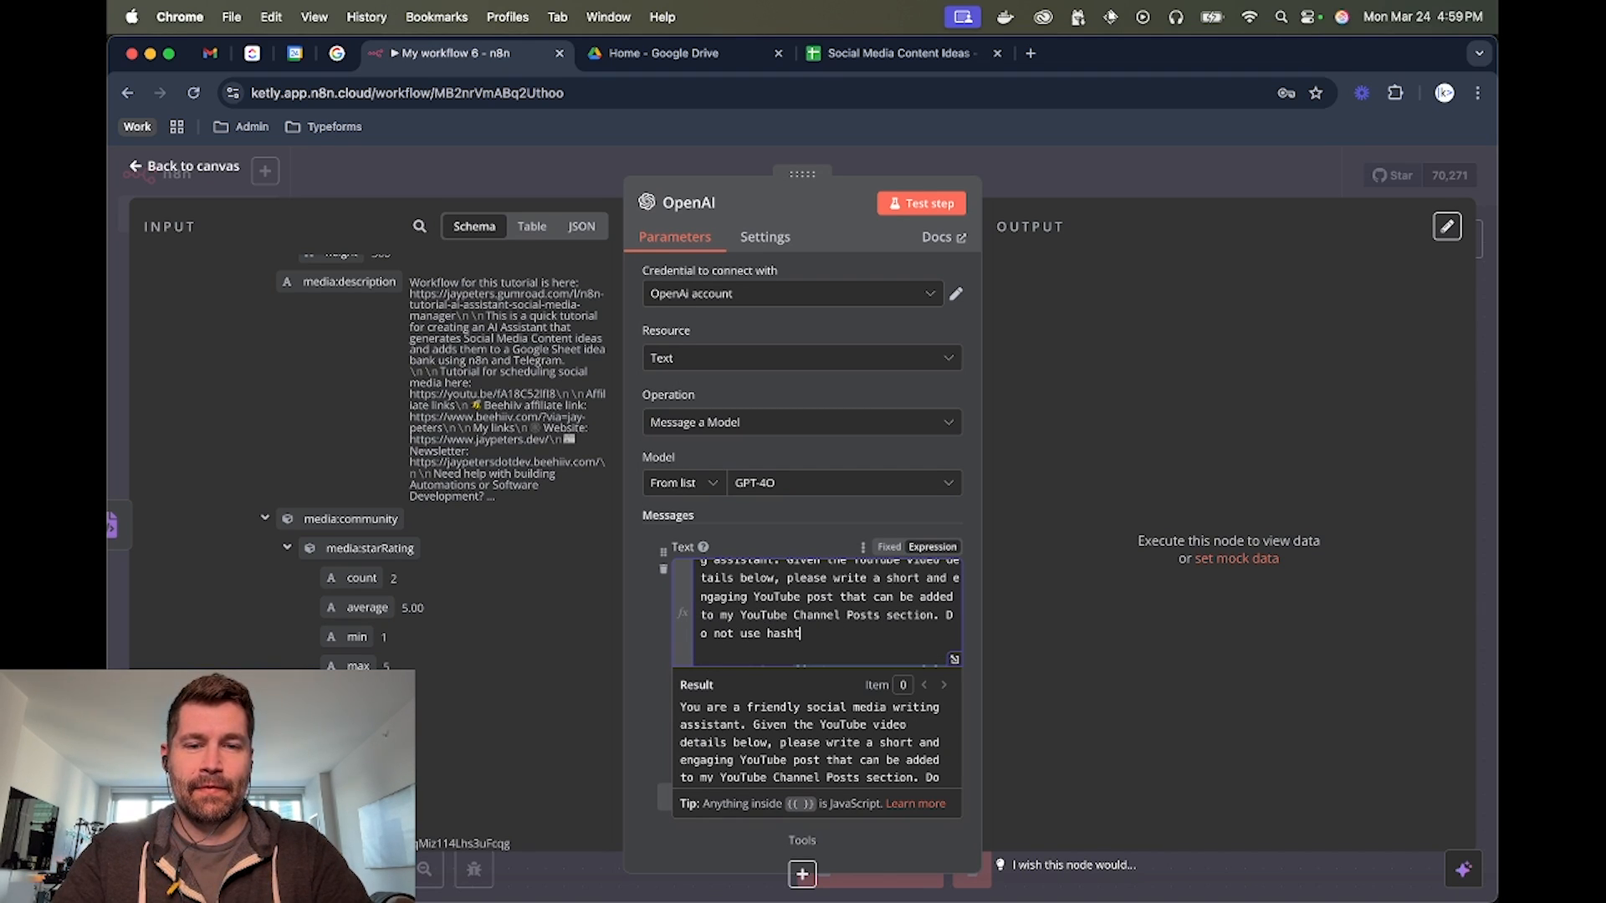
{"action": "type", "text": "ags."}
{"action": "scroll", "coordinate": [807, 635], "scroll_direction": "up", "scroll_amount": 2}
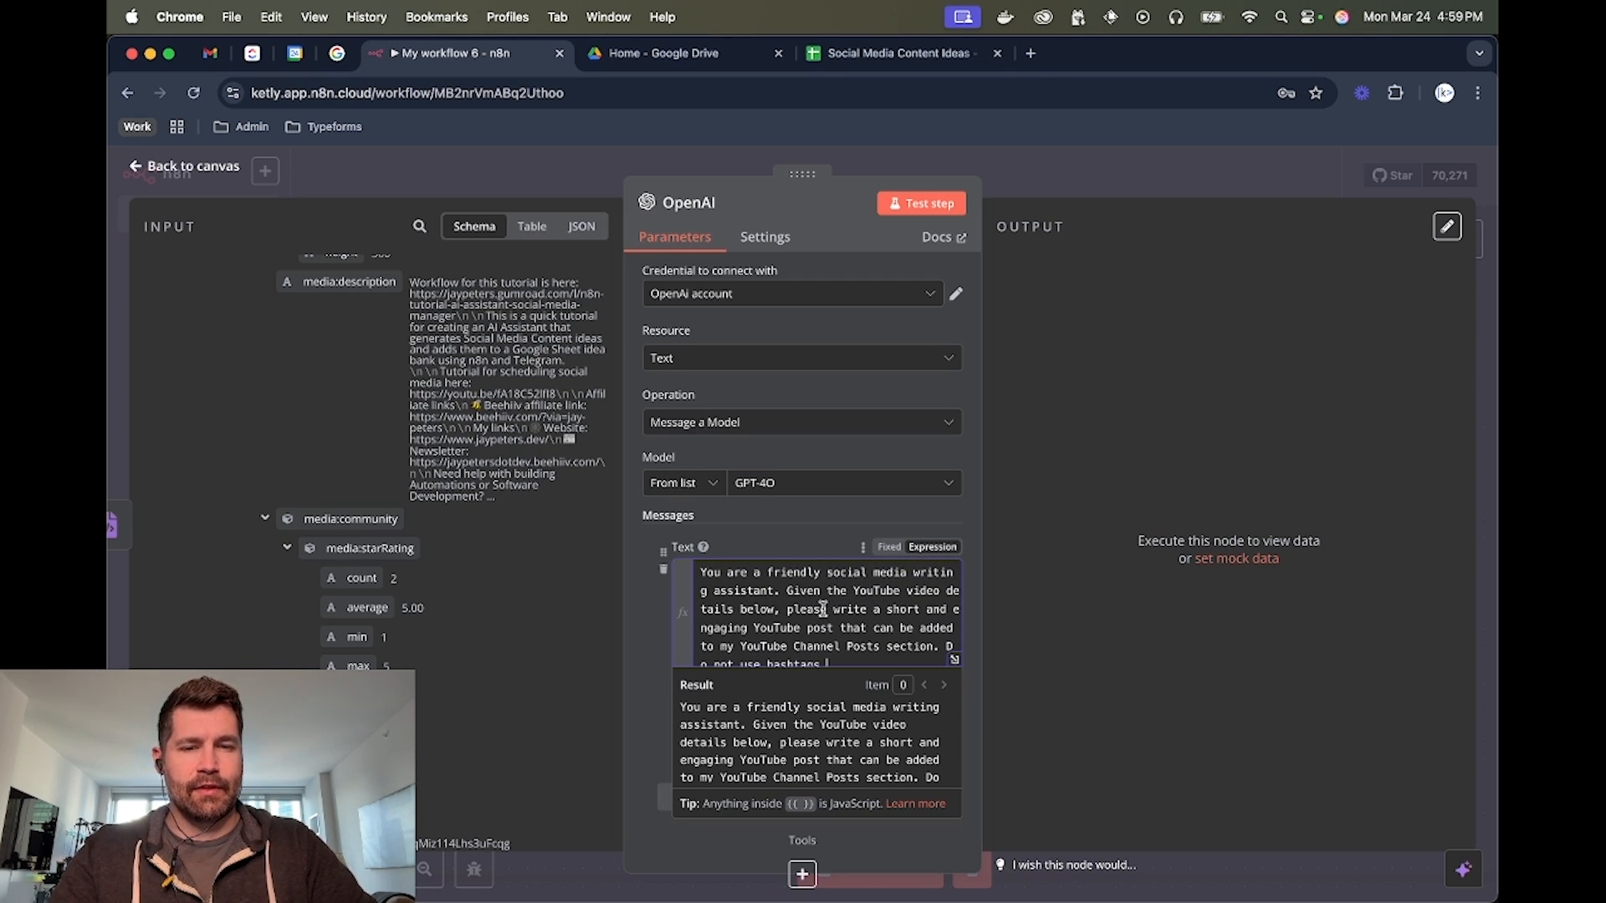
Review the prompt, enable Output Content as JSON for the OpenAI node, and test the step before returning to the canvas
{"action": "scroll", "coordinate": [808, 609], "scroll_direction": "down", "scroll_amount": 1}
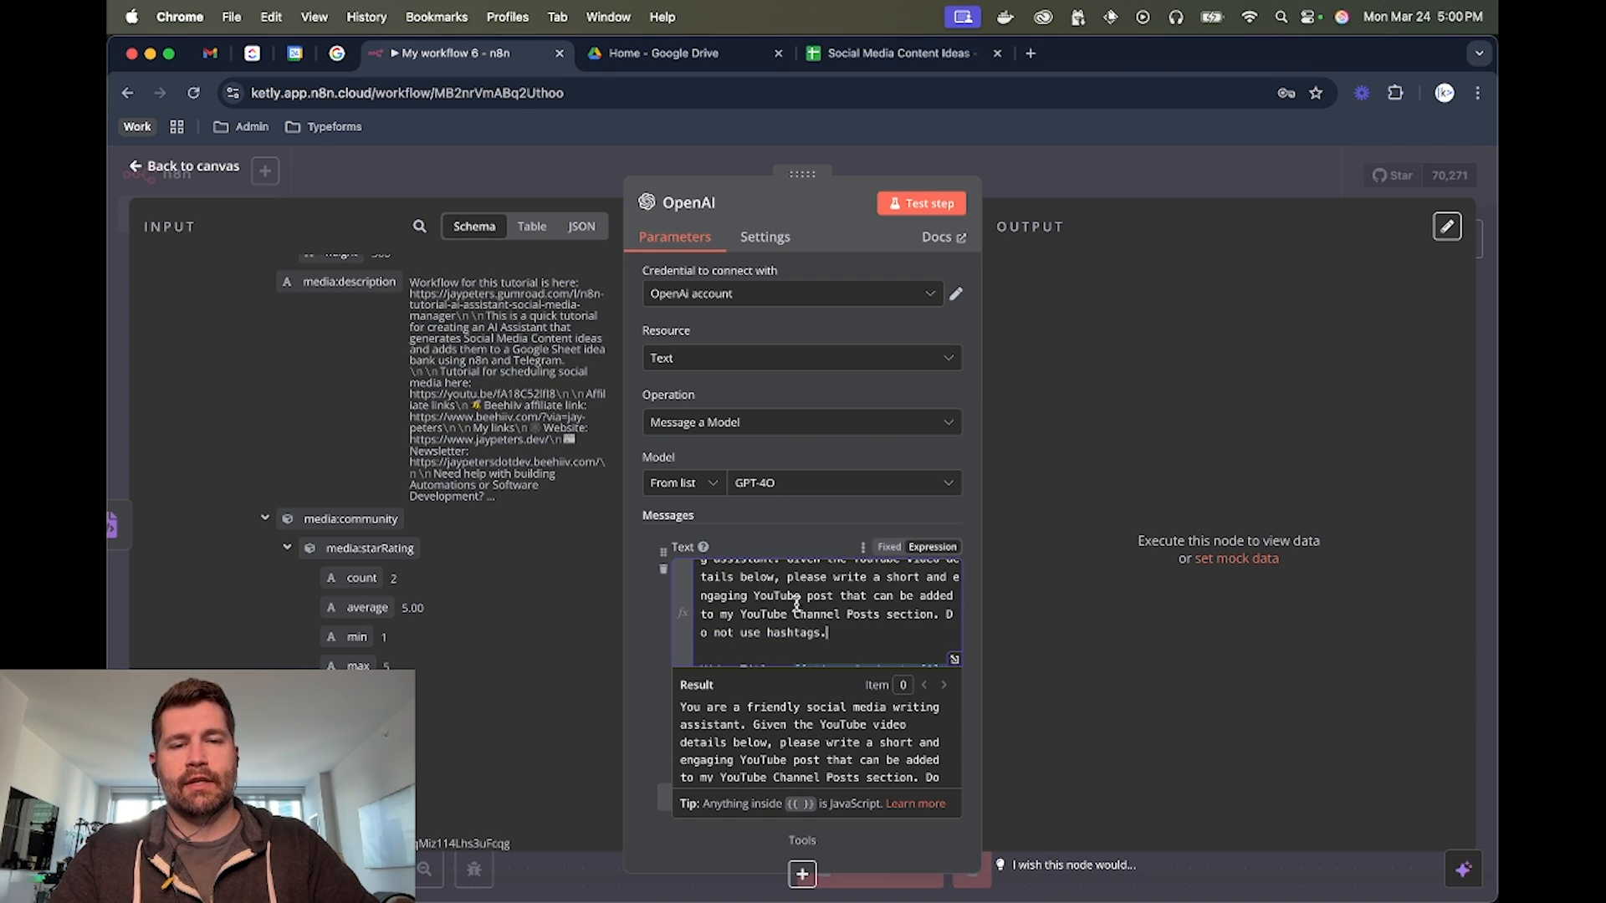
{"action": "scroll", "coordinate": [766, 591], "scroll_direction": "down", "scroll_amount": 3}
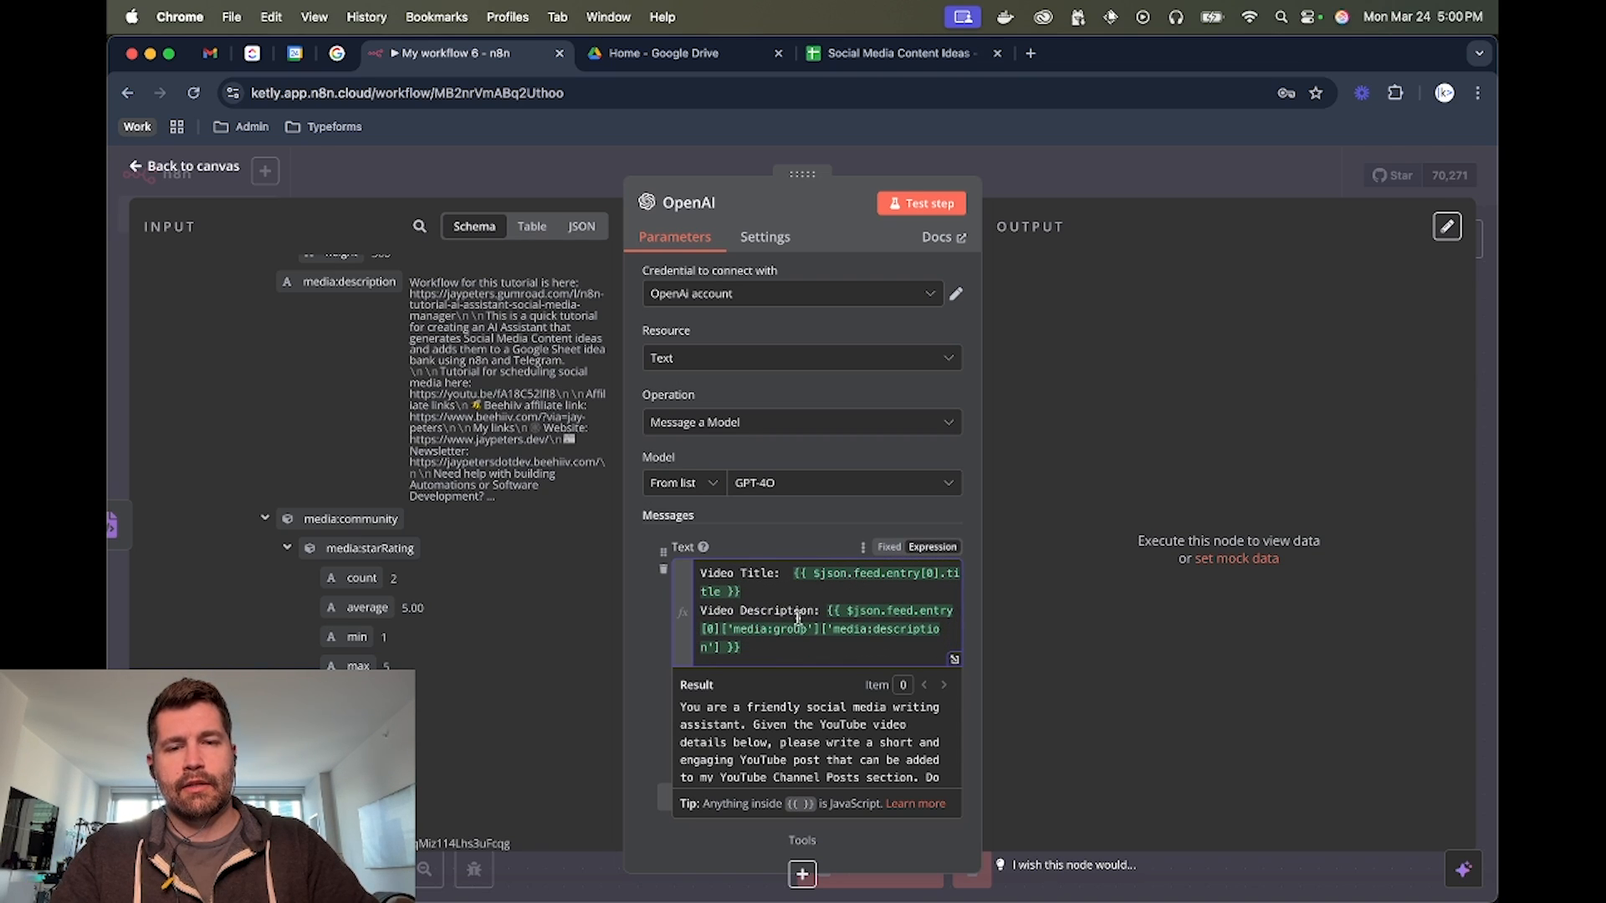
{"action": "scroll", "coordinate": [728, 628], "scroll_direction": "down", "scroll_amount": 3}
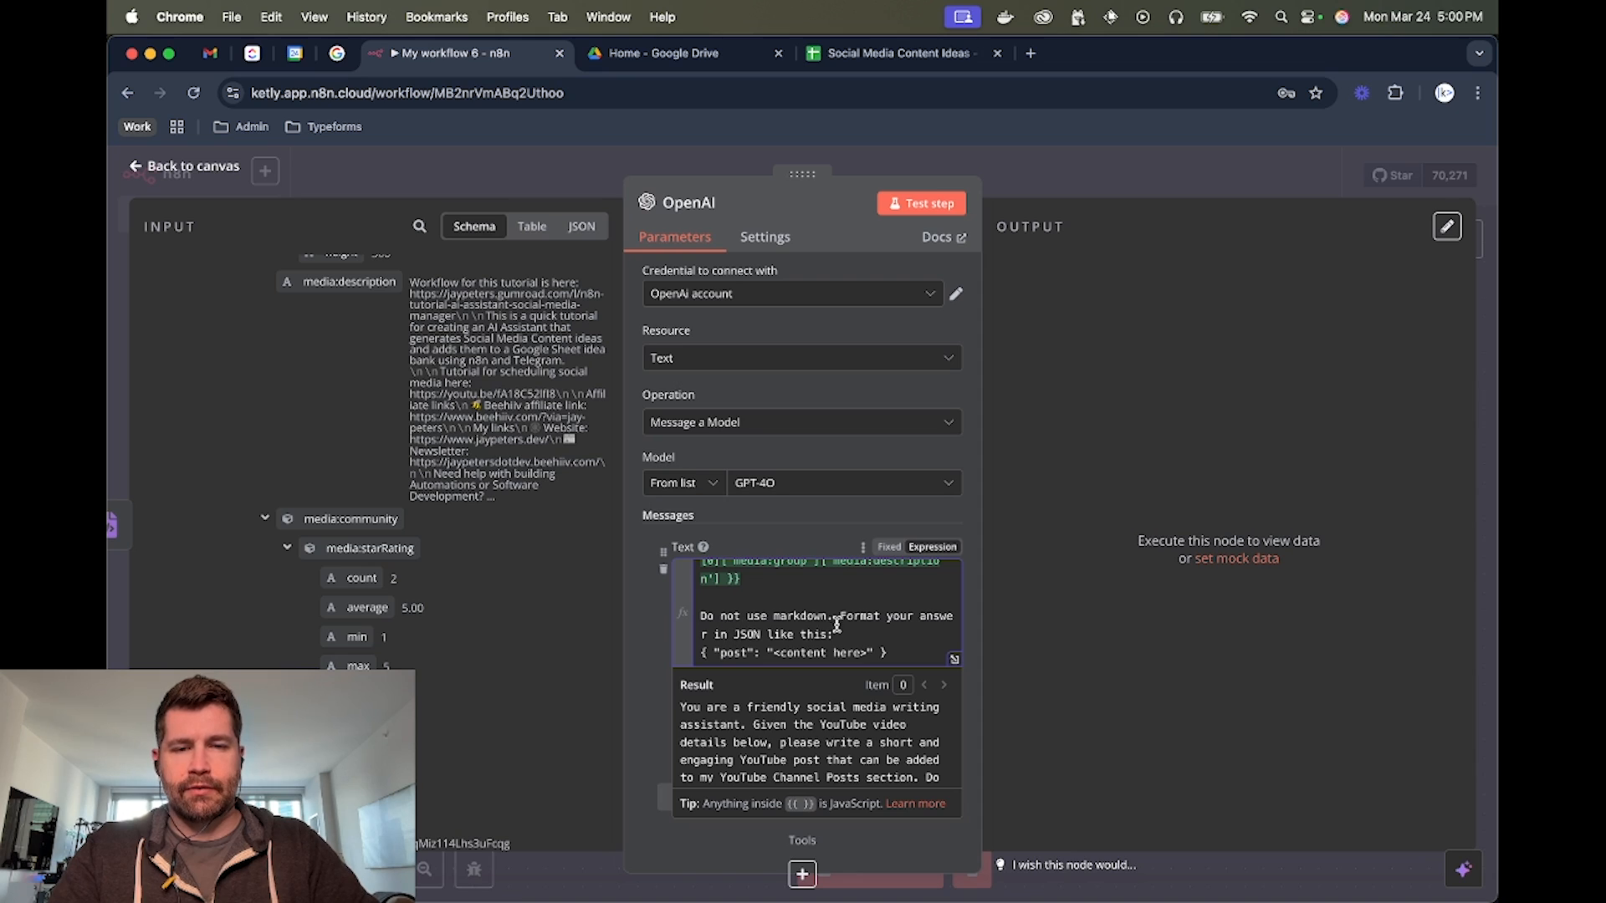
{"action": "scroll", "coordinate": [790, 560], "scroll_direction": "down", "scroll_amount": 2}
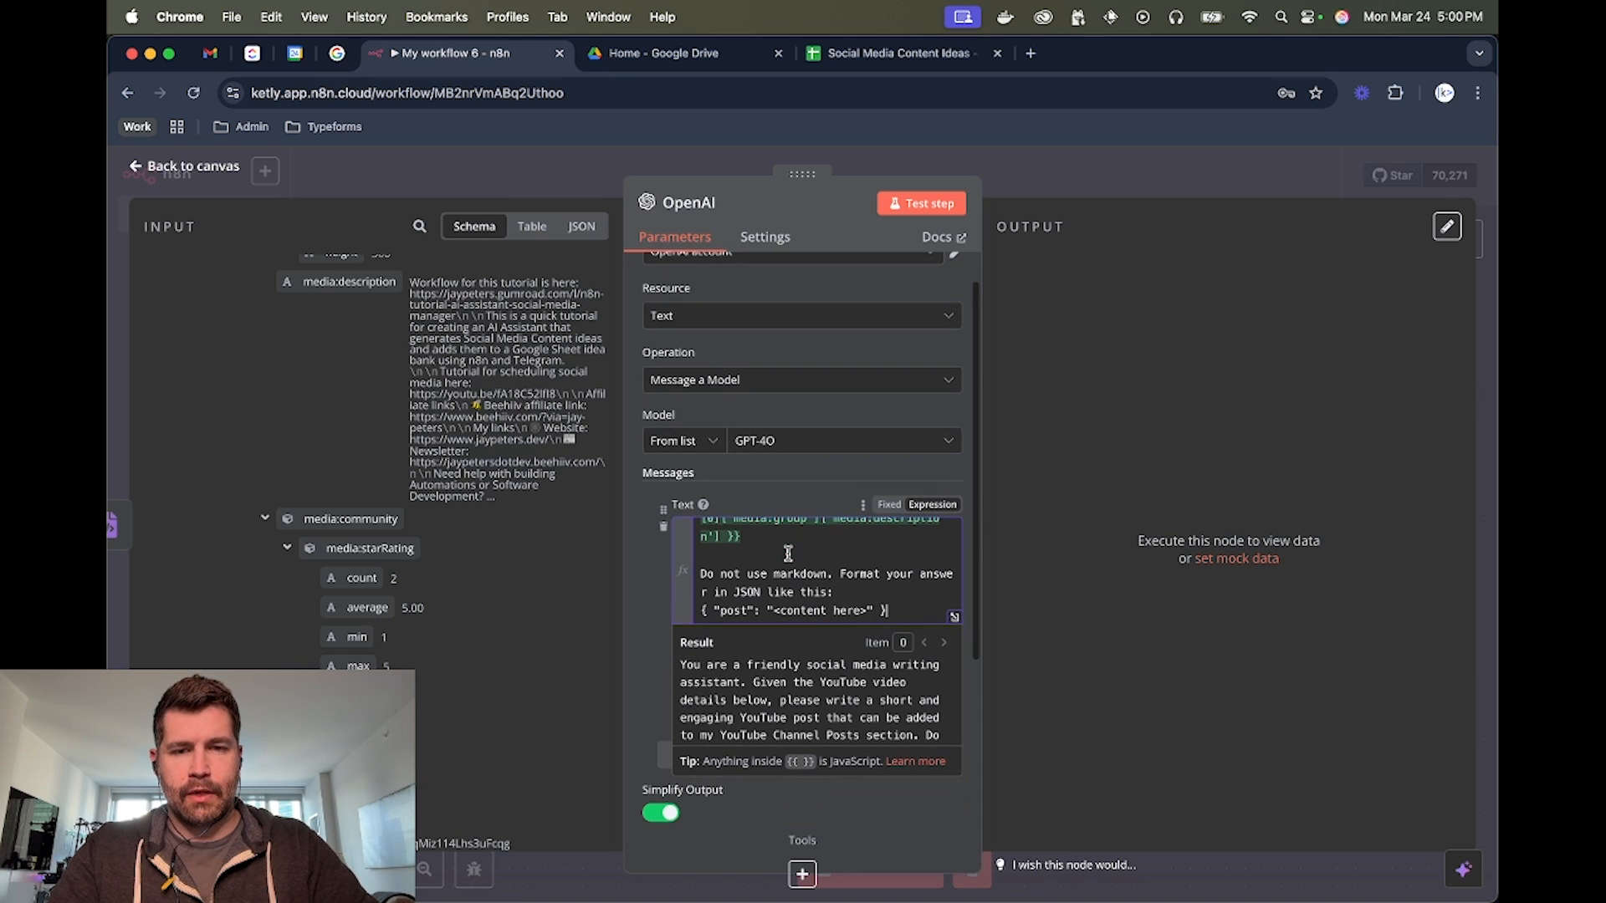
{"action": "scroll", "coordinate": [788, 553], "scroll_direction": "down", "scroll_amount": 5}
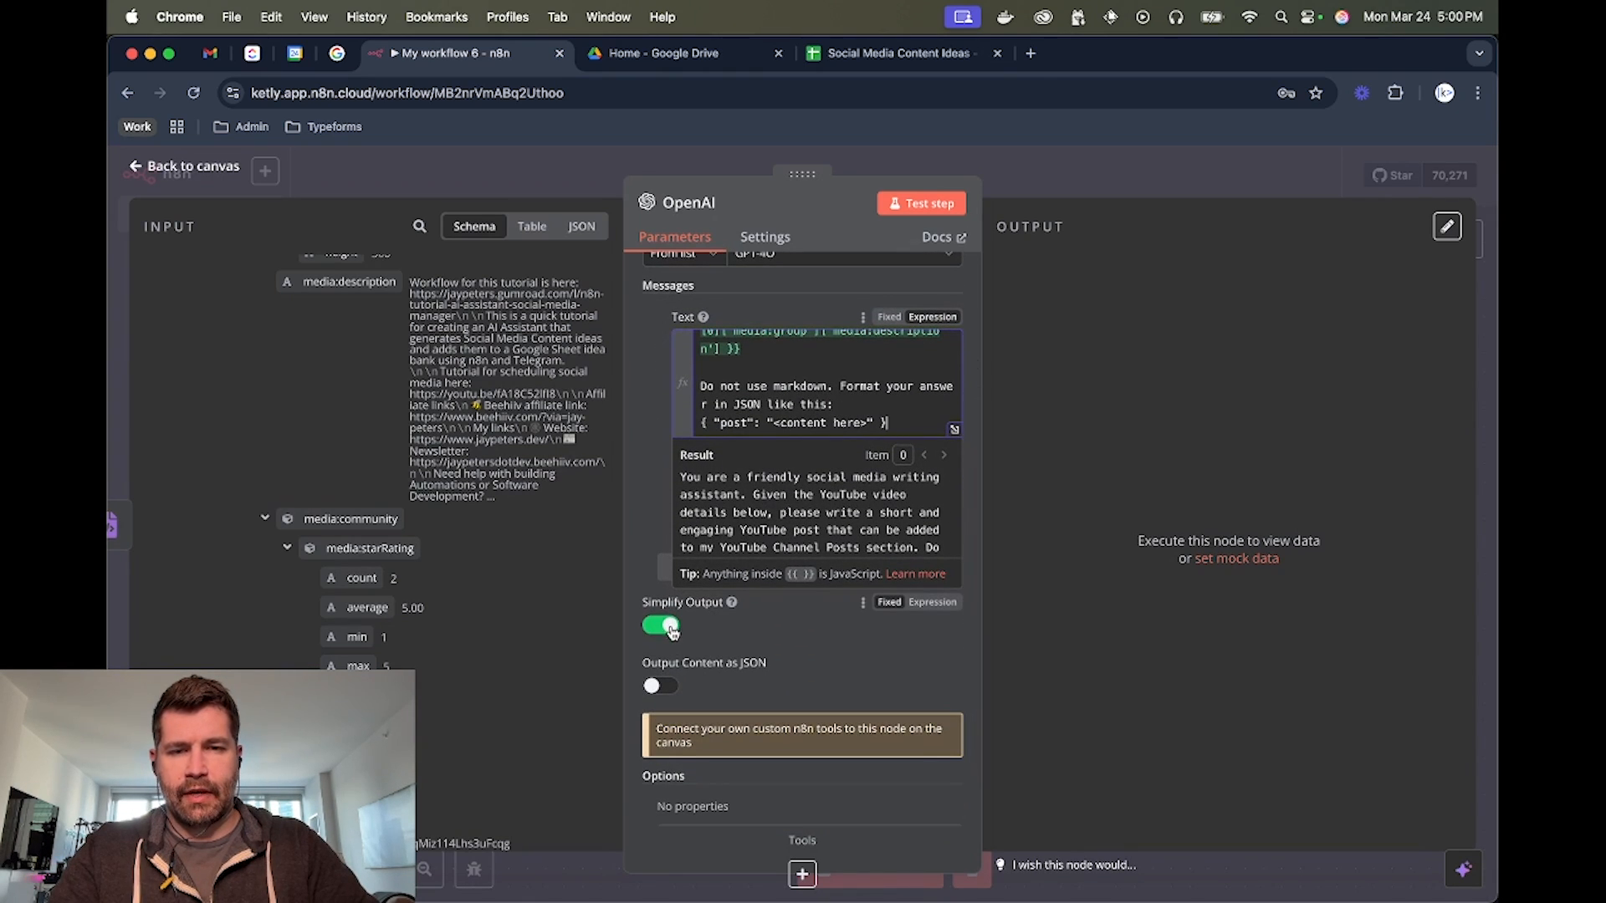
{"action": "left_click", "coordinate": [655, 693]}
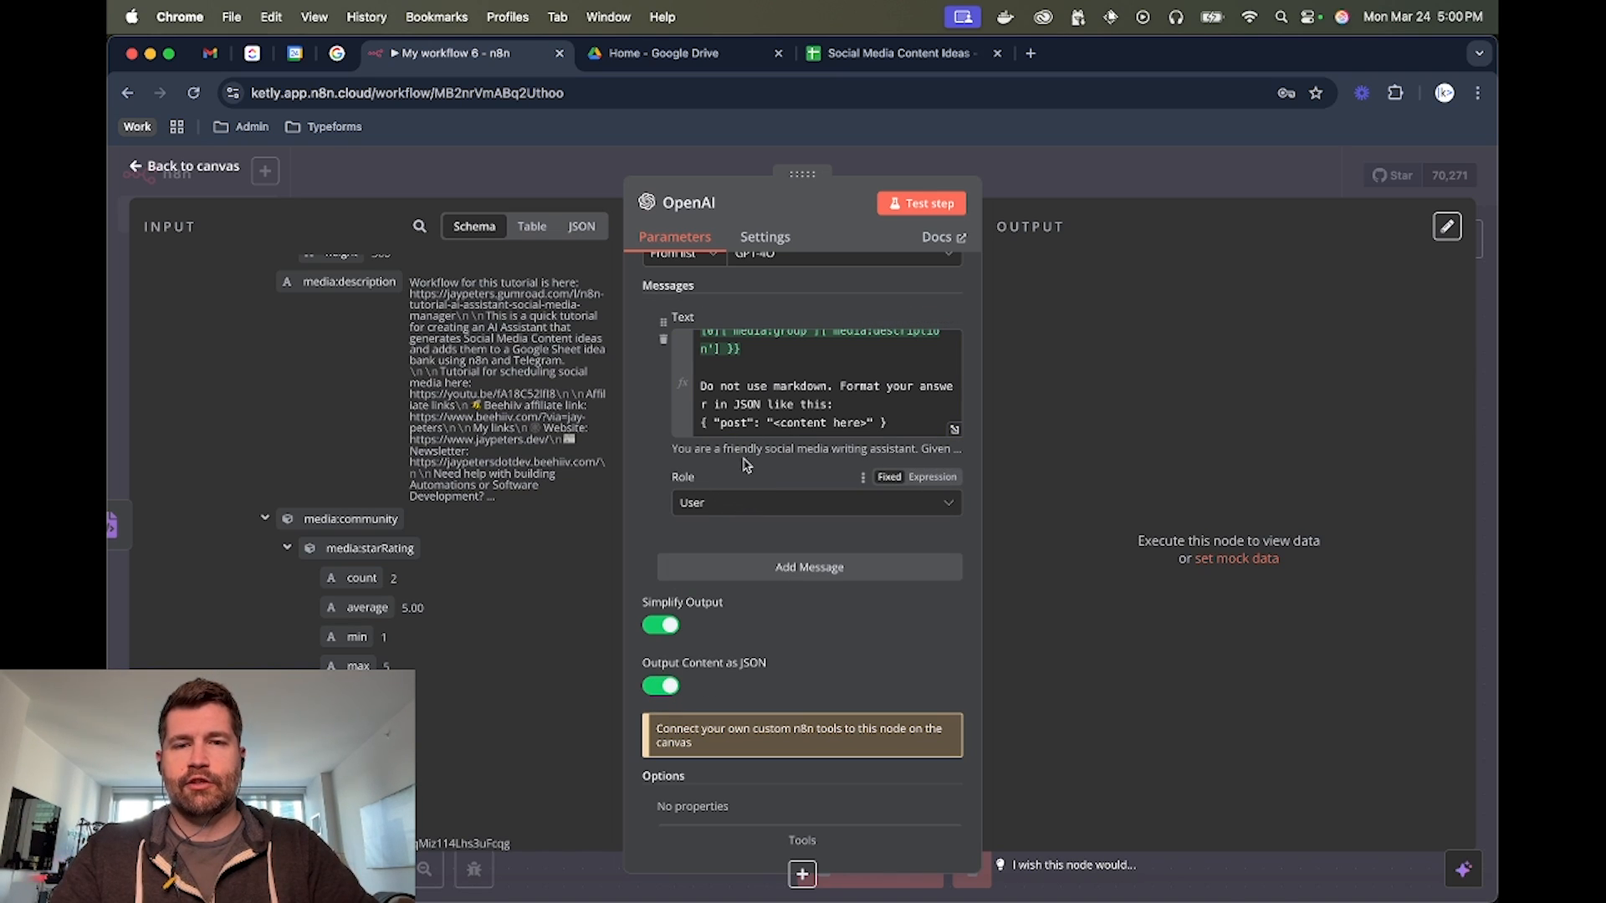
{"action": "left_click", "coordinate": [922, 203]}
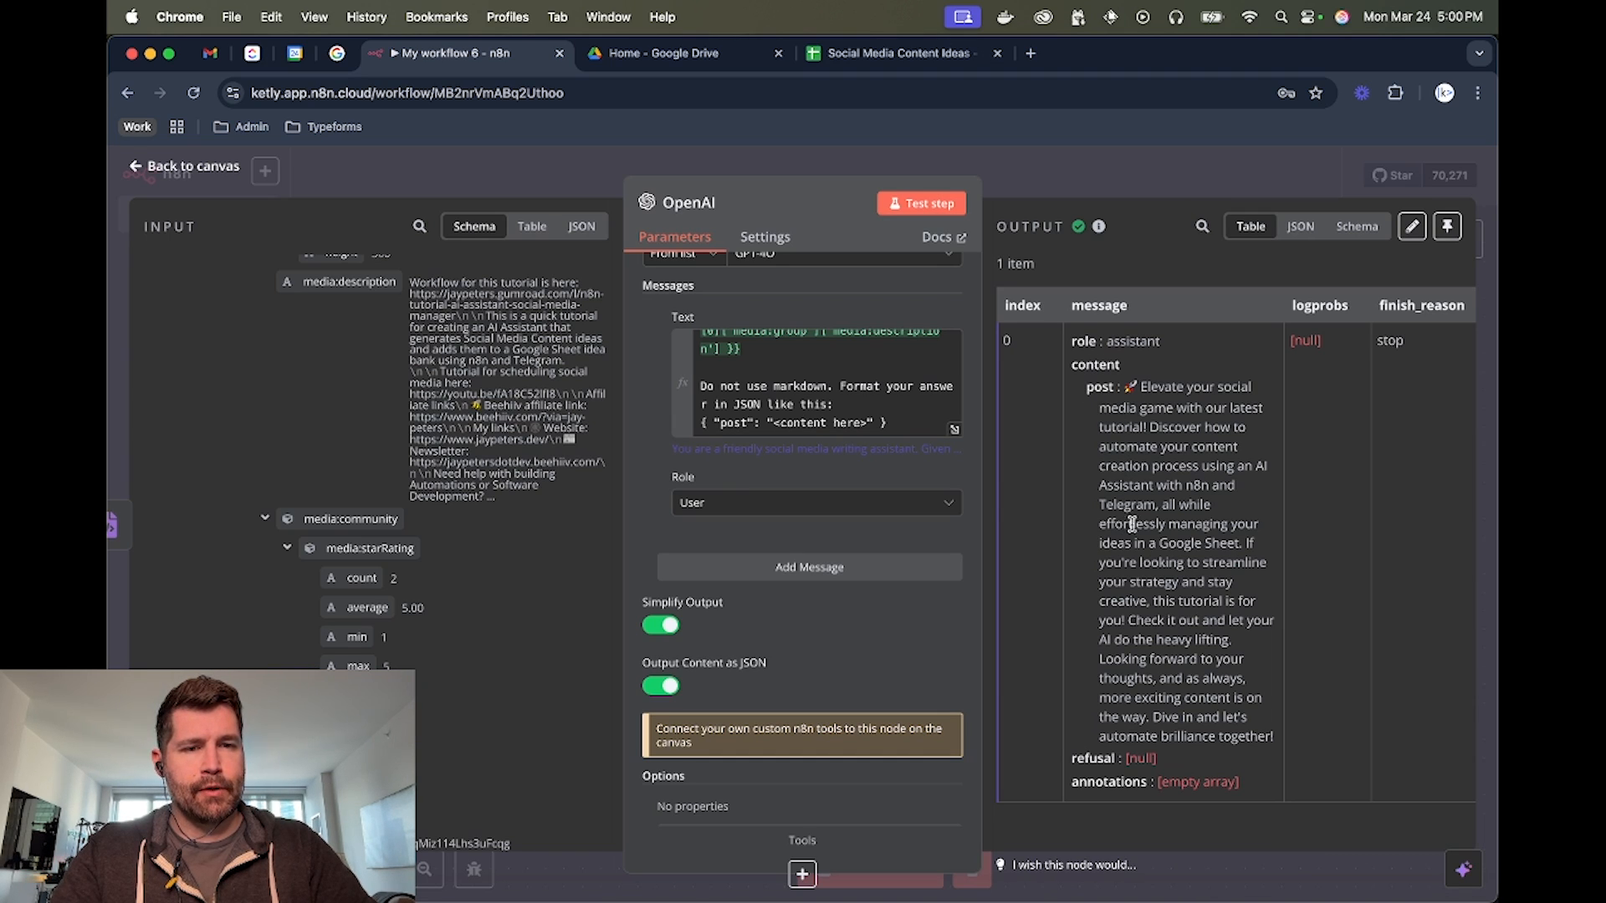
{"action": "left_click", "coordinate": [1138, 177]}
Look through the YouTube actions available as a follow-up to the OpenAI node and close the list without adding one
{"action": "scroll", "coordinate": [845, 341], "scroll_direction": "right", "scroll_amount": 3}
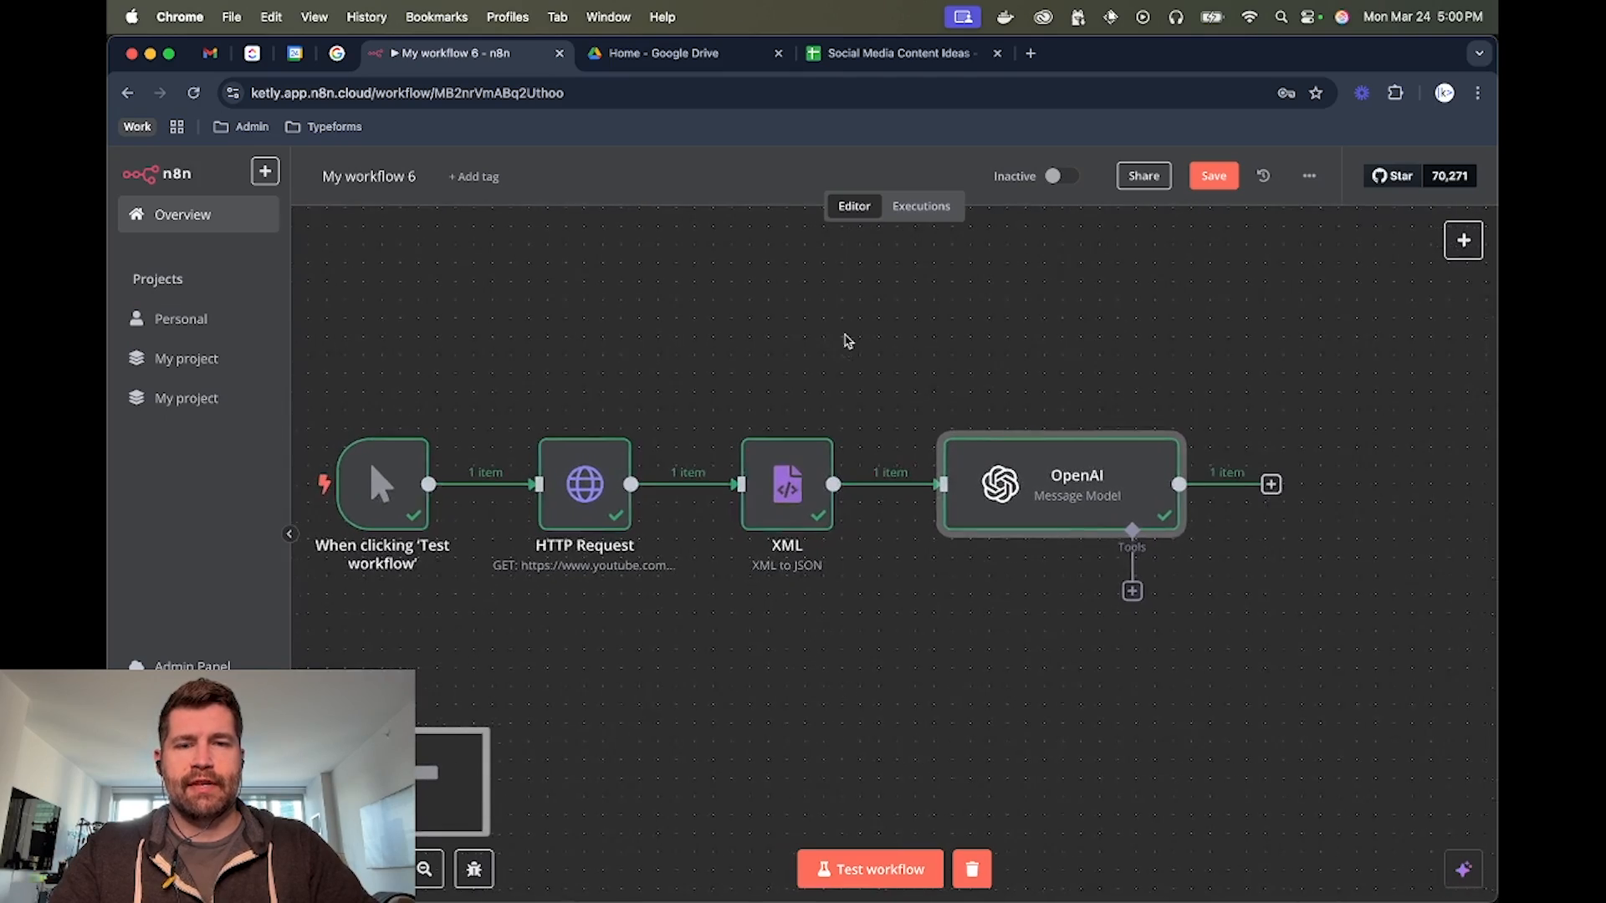
{"action": "scroll", "coordinate": [1244, 373], "scroll_direction": "right", "scroll_amount": 3}
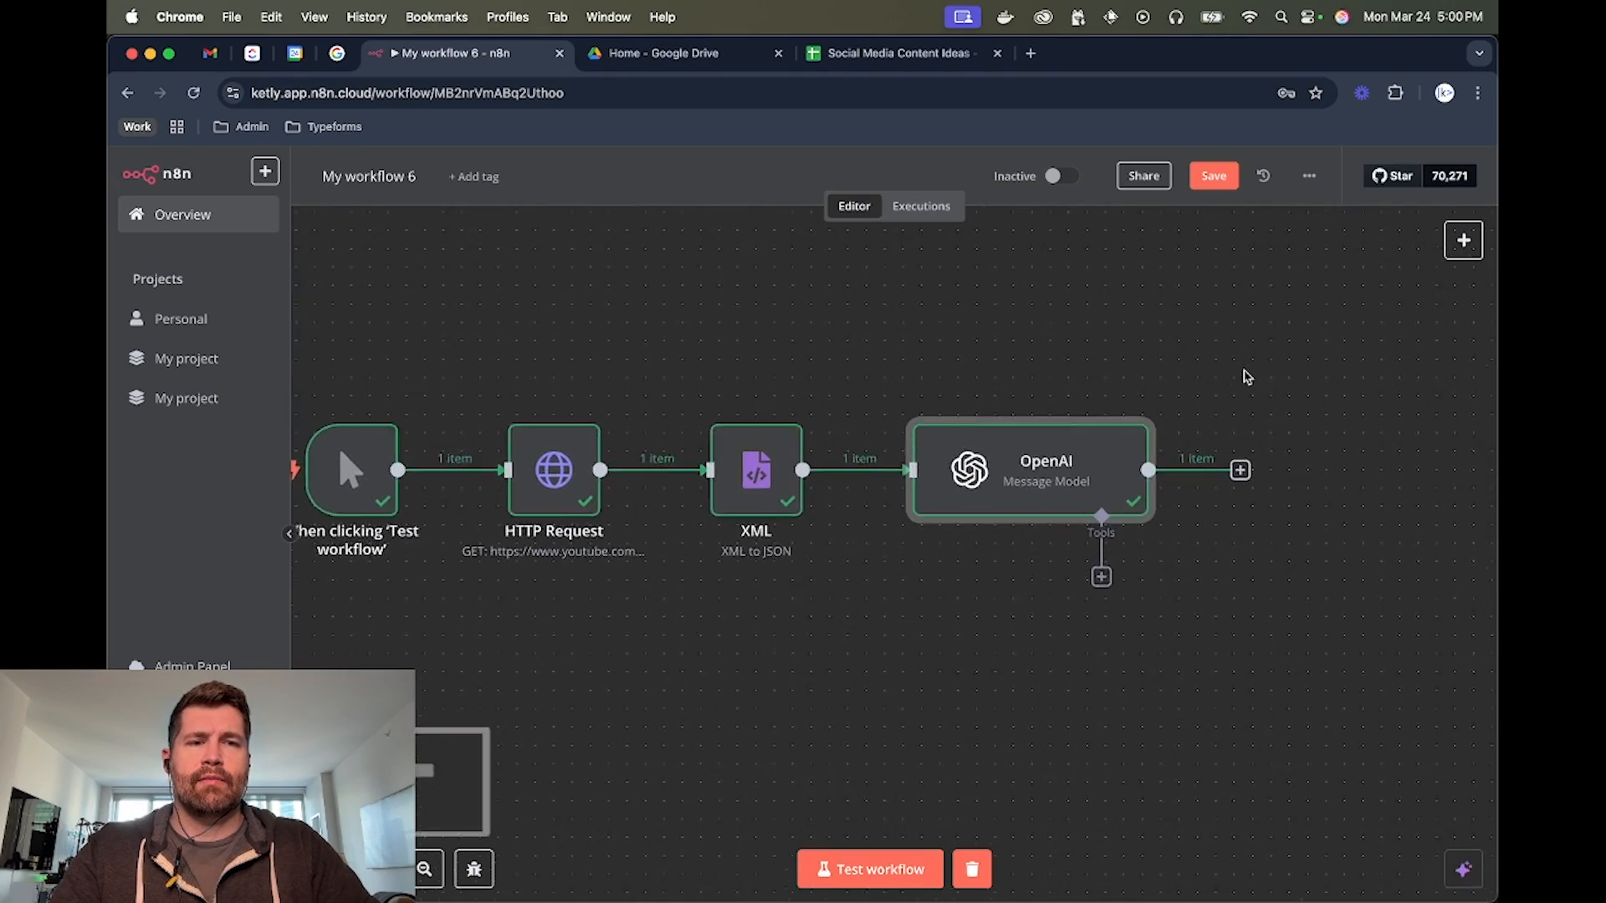
{"action": "scroll", "coordinate": [1244, 373], "scroll_direction": "right", "scroll_amount": 1}
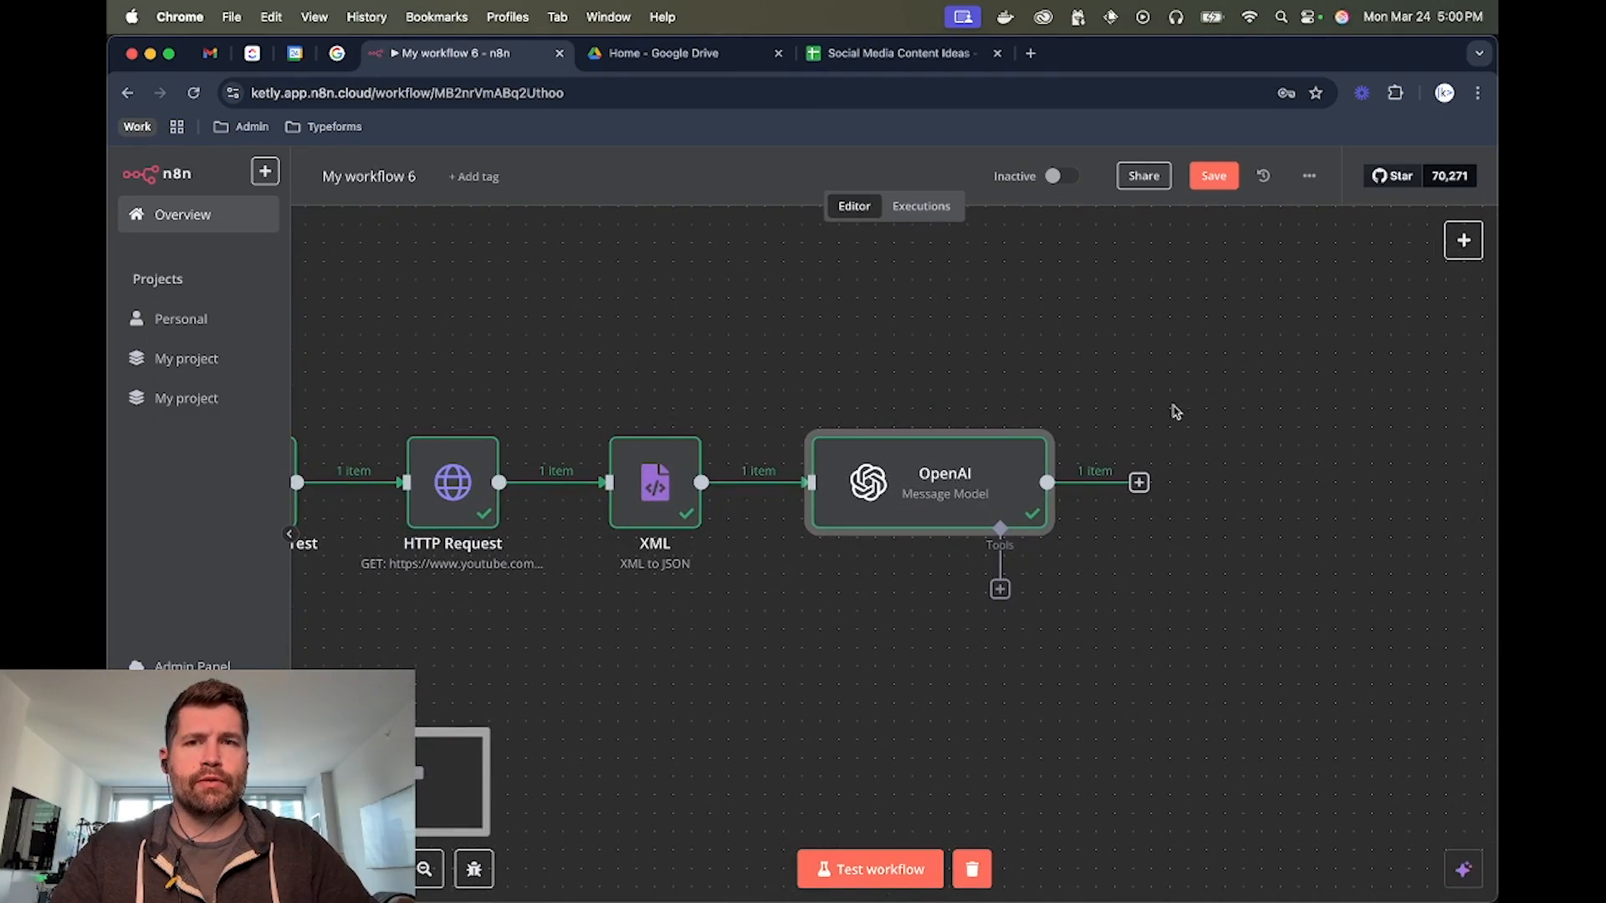
{"action": "left_click", "coordinate": [1137, 482]}
{"action": "type", "text": "yout"}
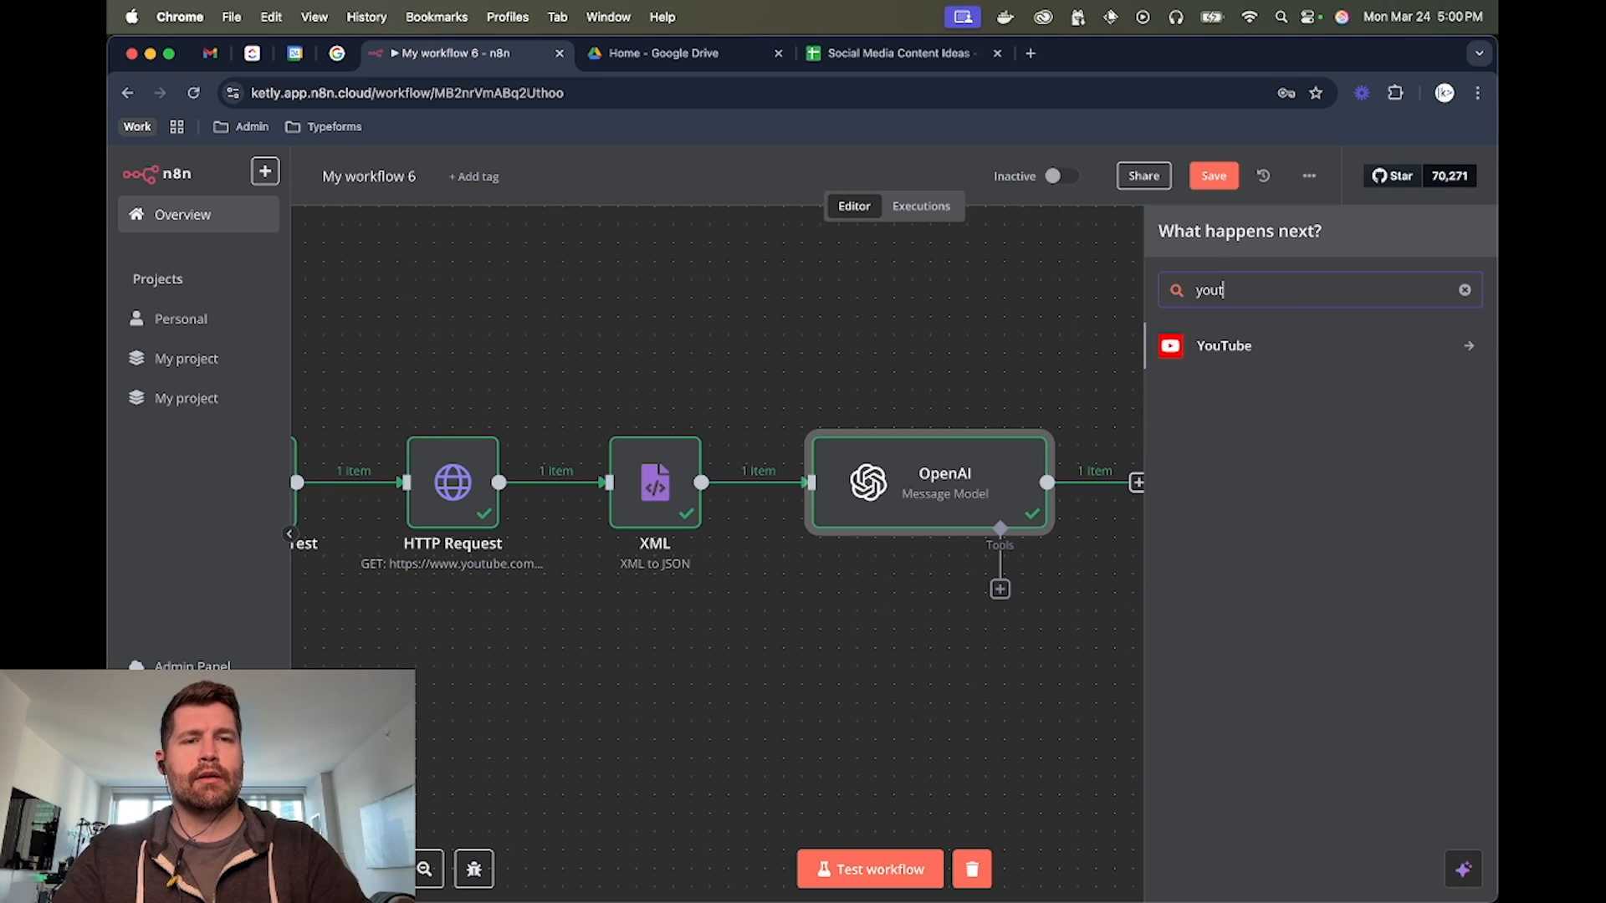
{"action": "left_click", "coordinate": [1237, 362]}
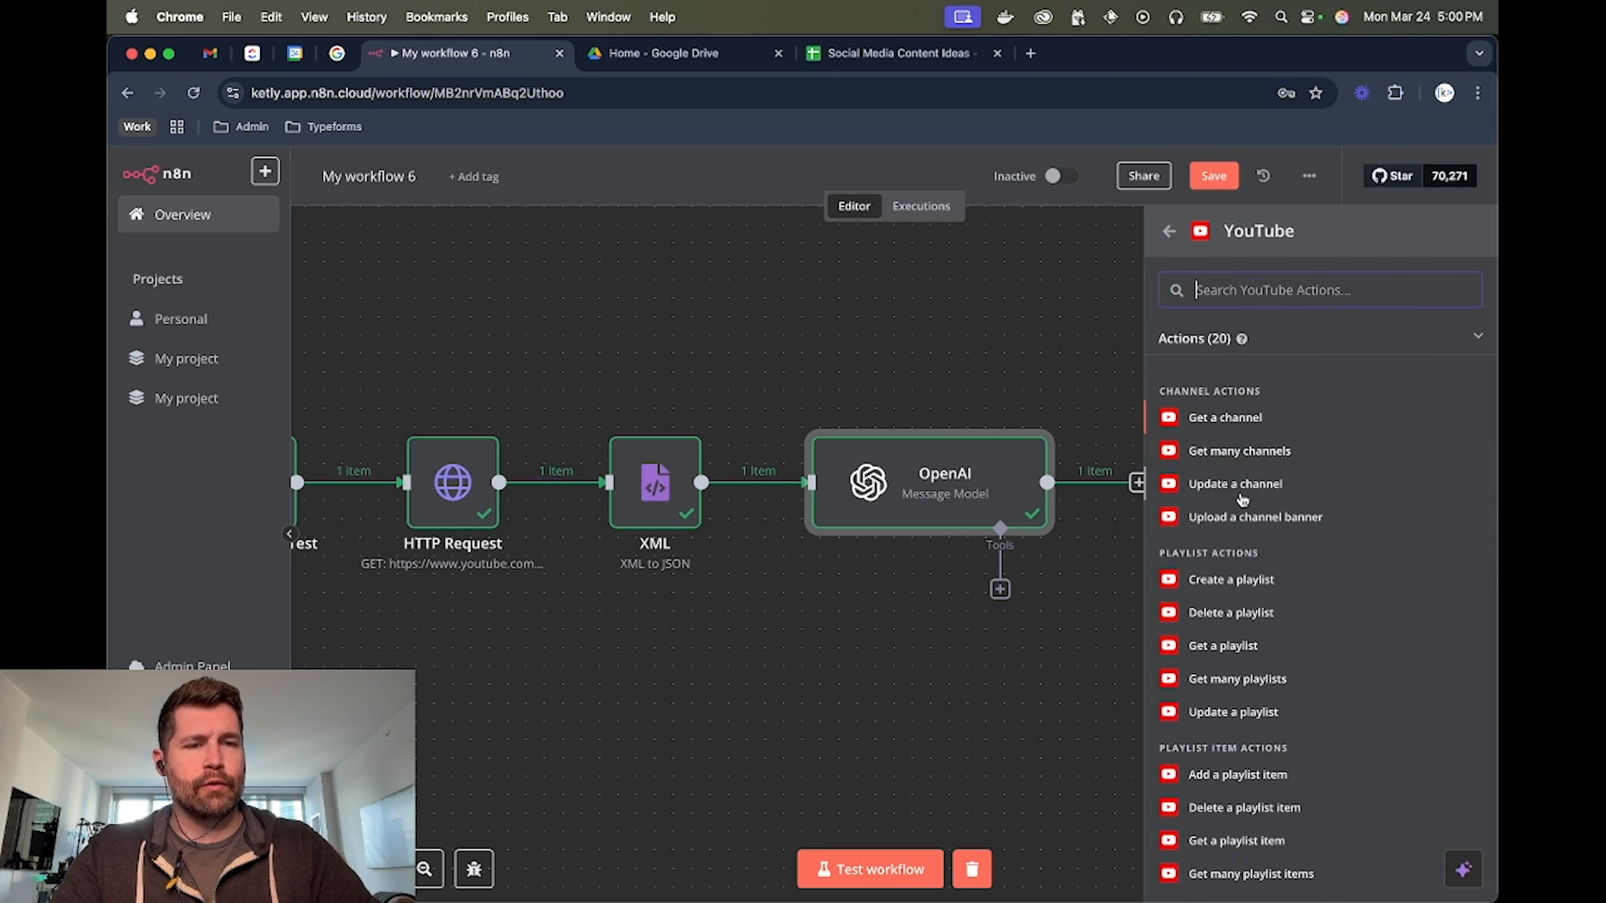
{"action": "scroll", "coordinate": [1242, 469], "scroll_direction": "down", "scroll_amount": 3}
{"action": "scroll", "coordinate": [1242, 468], "scroll_direction": "down", "scroll_amount": 5}
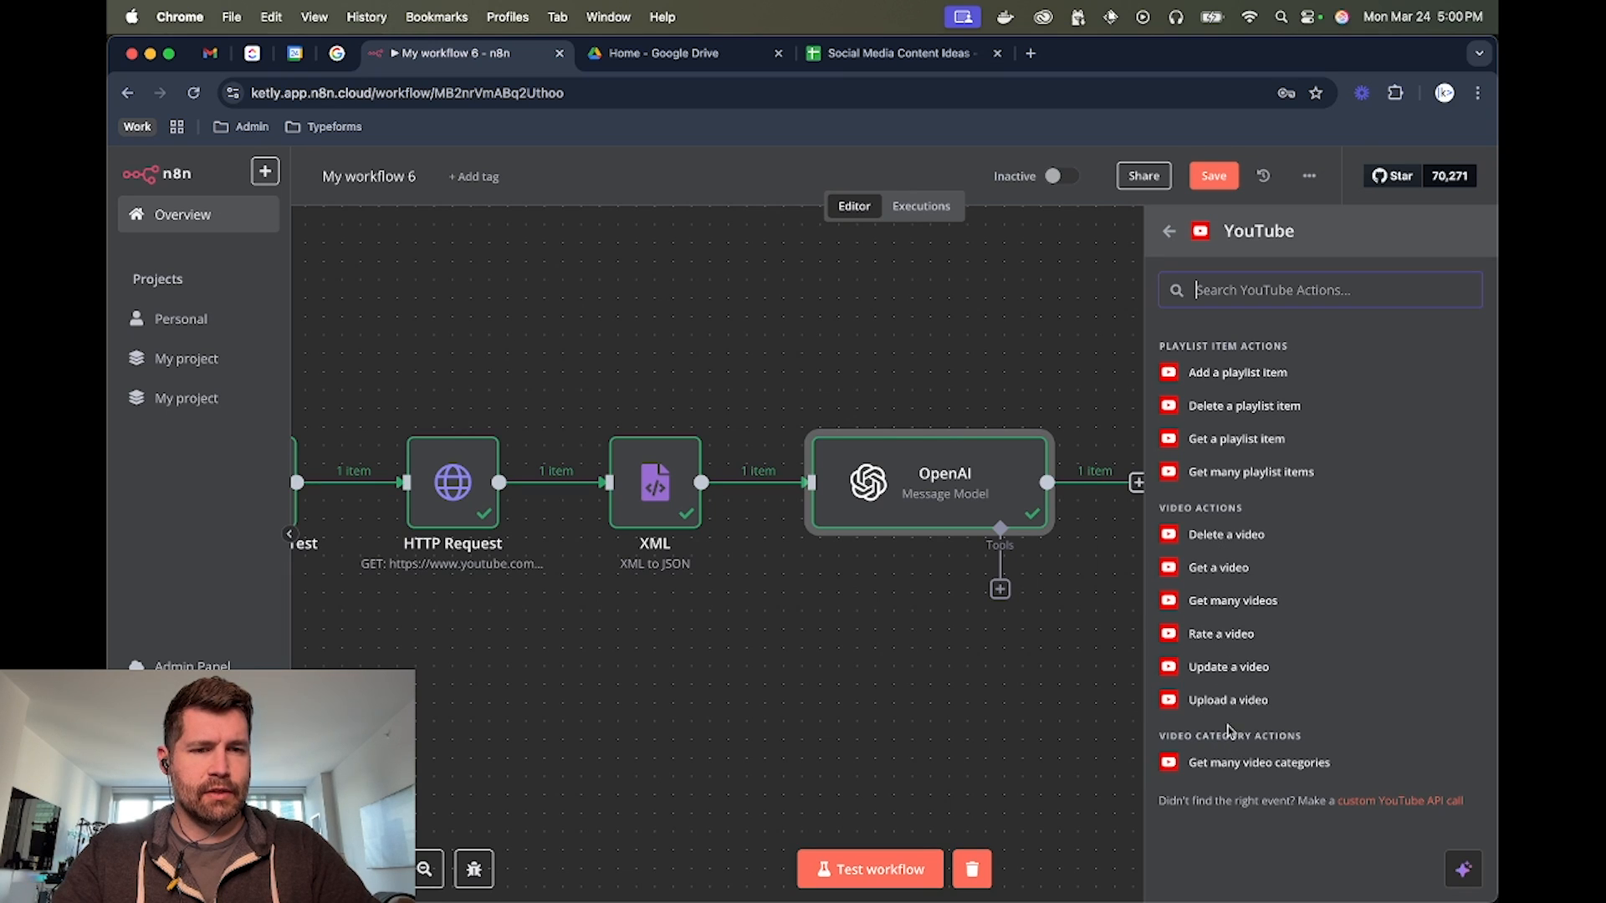
{"action": "scroll", "coordinate": [1229, 745], "scroll_direction": "up", "scroll_amount": 3}
{"action": "scroll", "coordinate": [1227, 740], "scroll_direction": "up", "scroll_amount": 3}
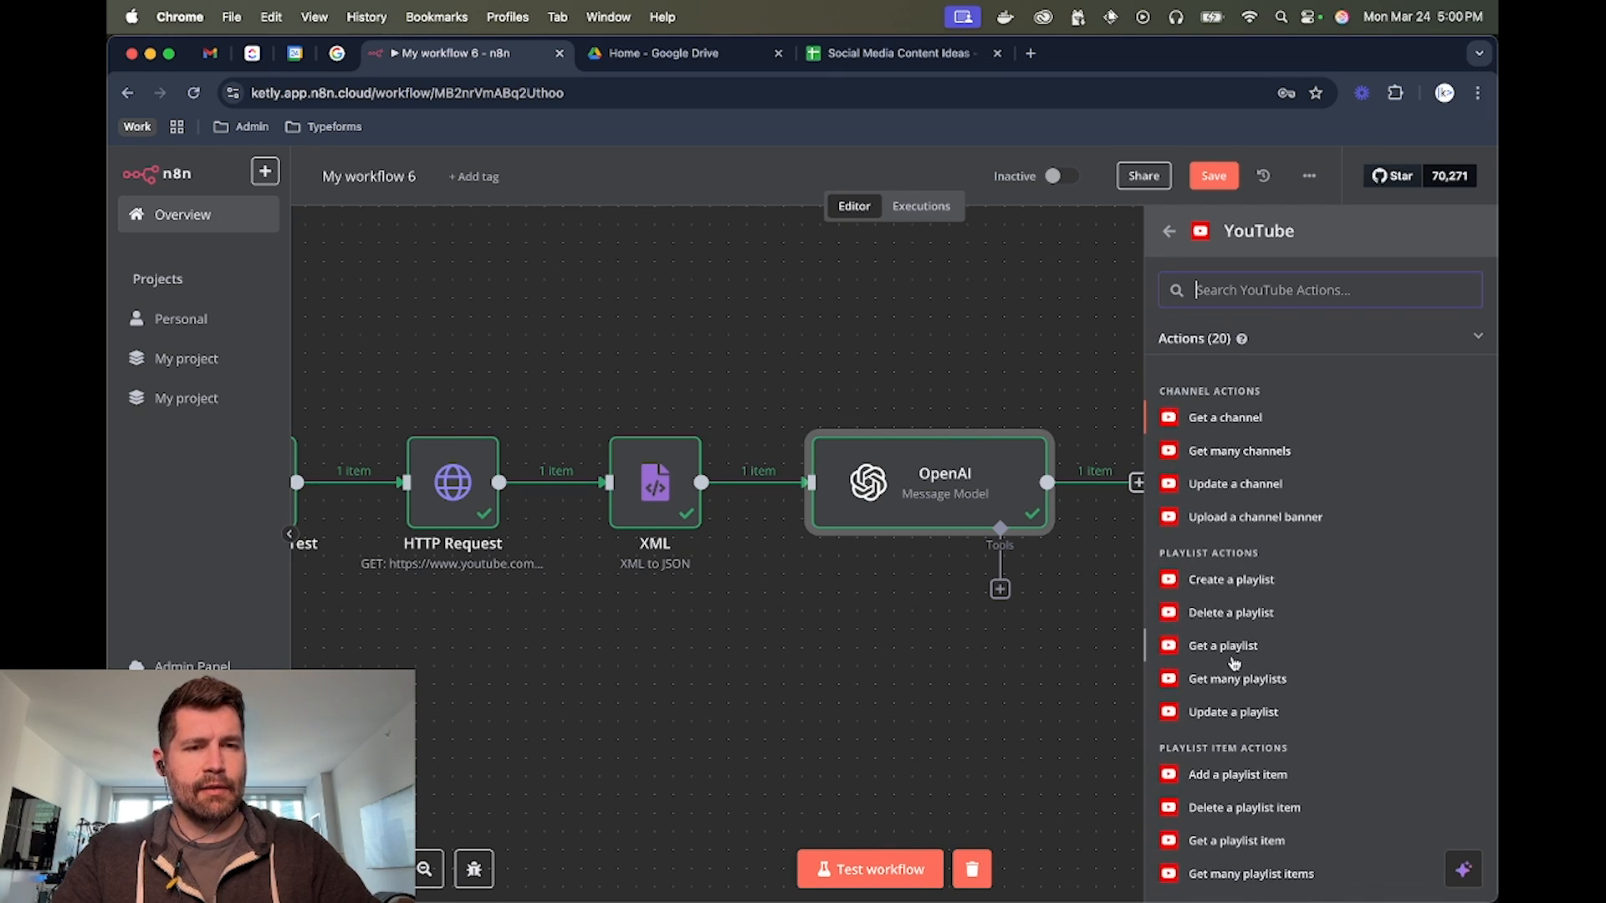
{"action": "left_click", "coordinate": [1100, 329]}
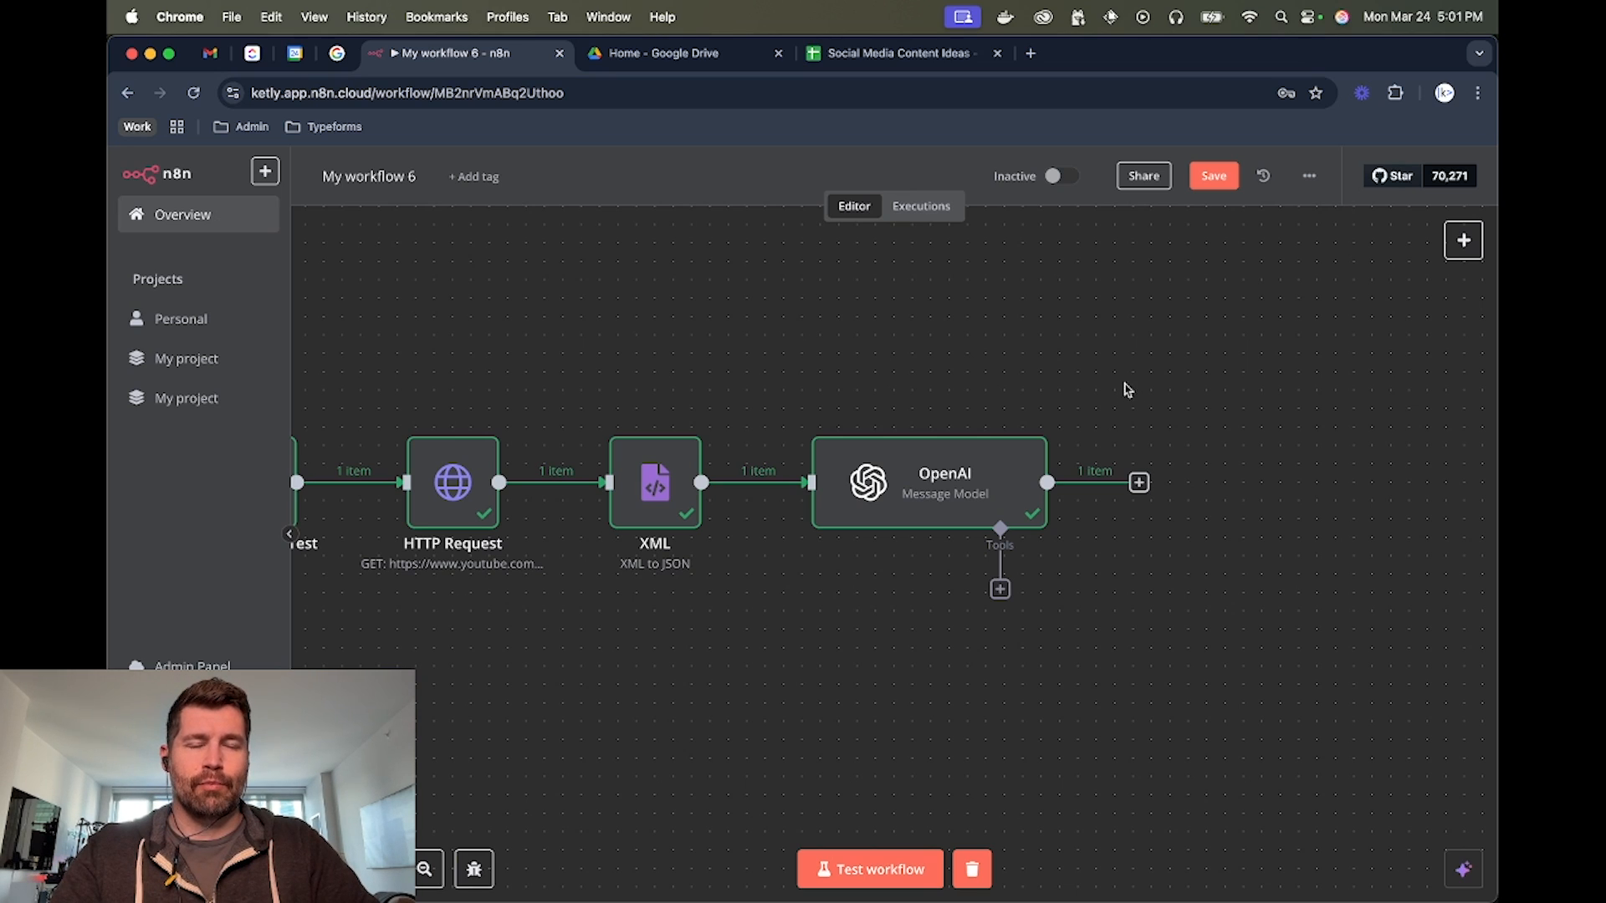
Add a Google Sheets node with the Append row in sheet action after the OpenAI node
{"action": "left_click", "coordinate": [1139, 483]}
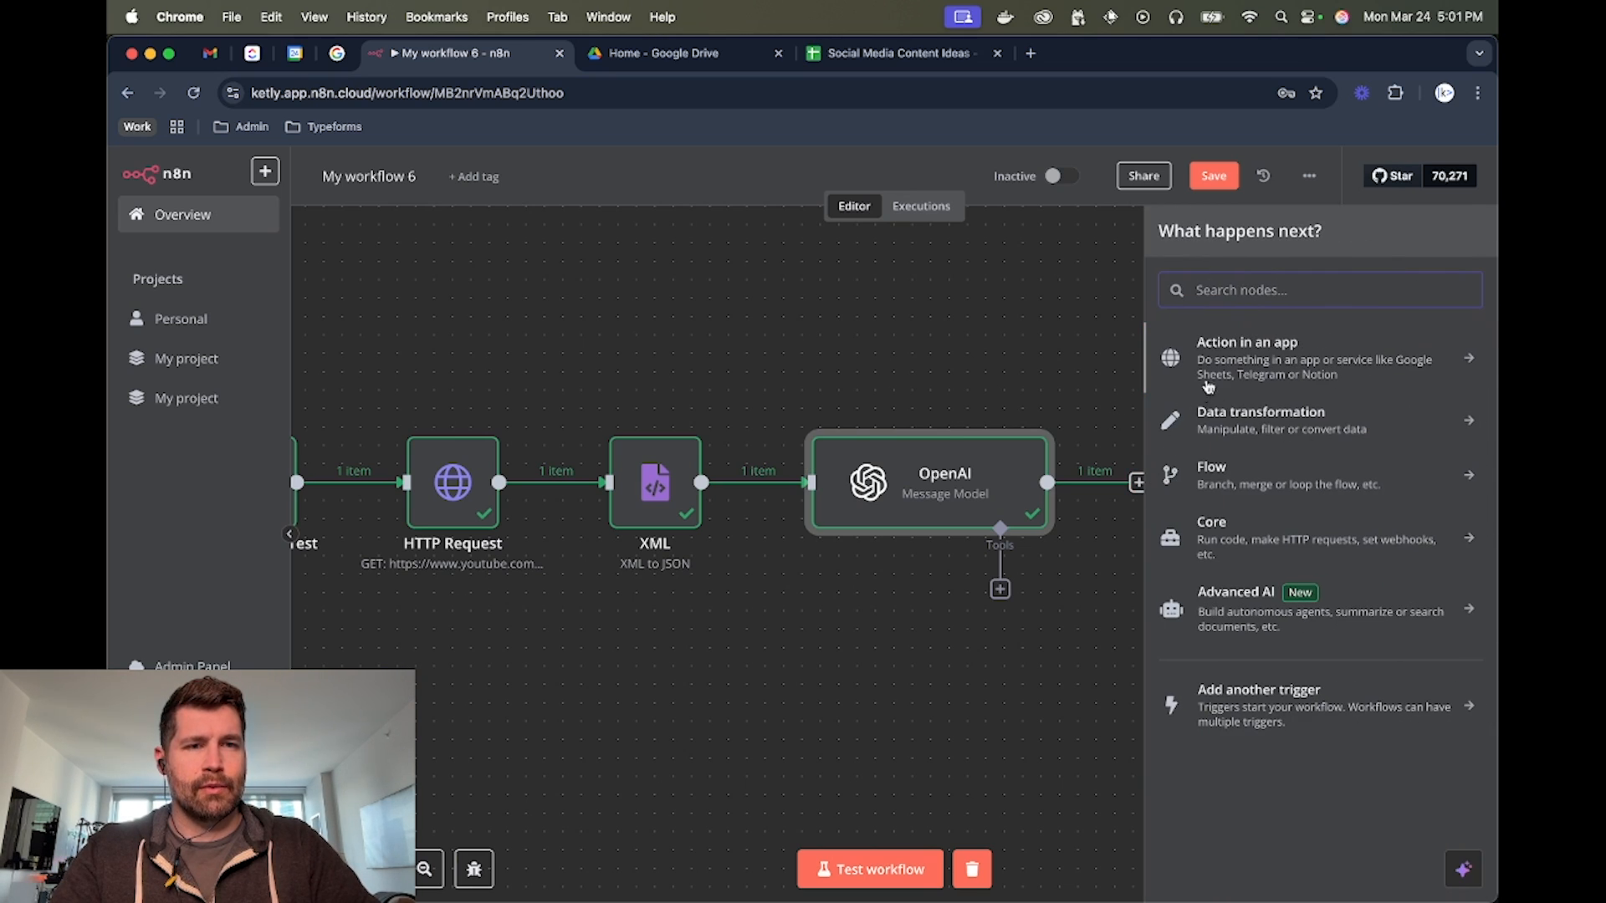
{"action": "type", "text": "shee"}
{"action": "left_click", "coordinate": [1226, 351]}
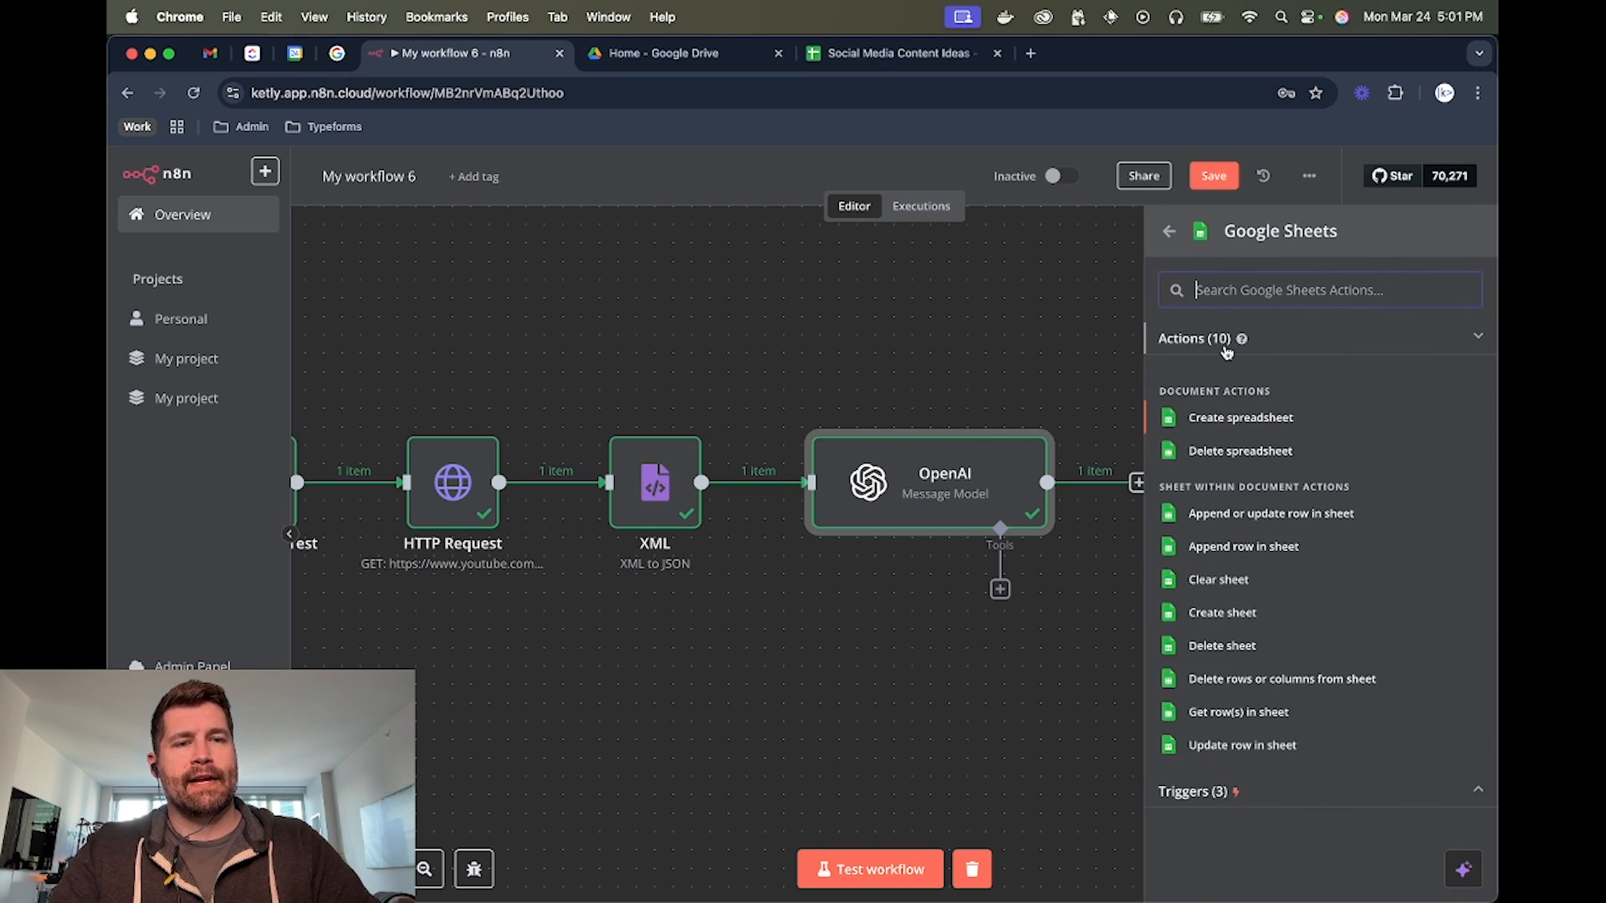
{"action": "left_click", "coordinate": [1242, 547]}
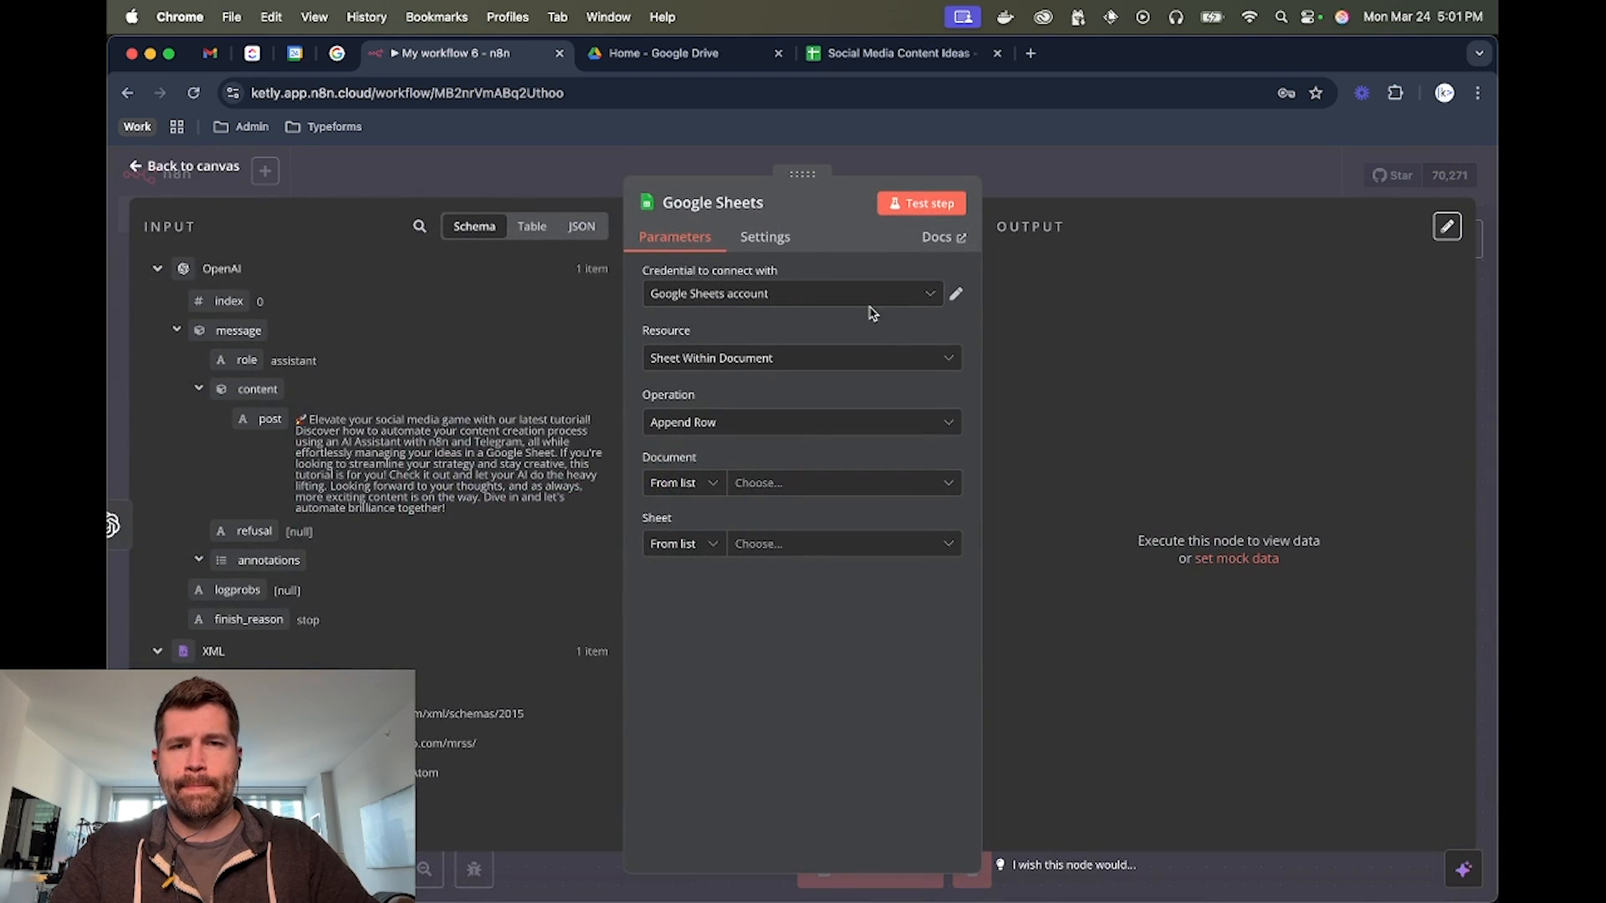
Set the Google Sheets node's document to Social Media Content Ideas and its sheet to Sheet1
{"action": "left_click", "coordinate": [790, 482]}
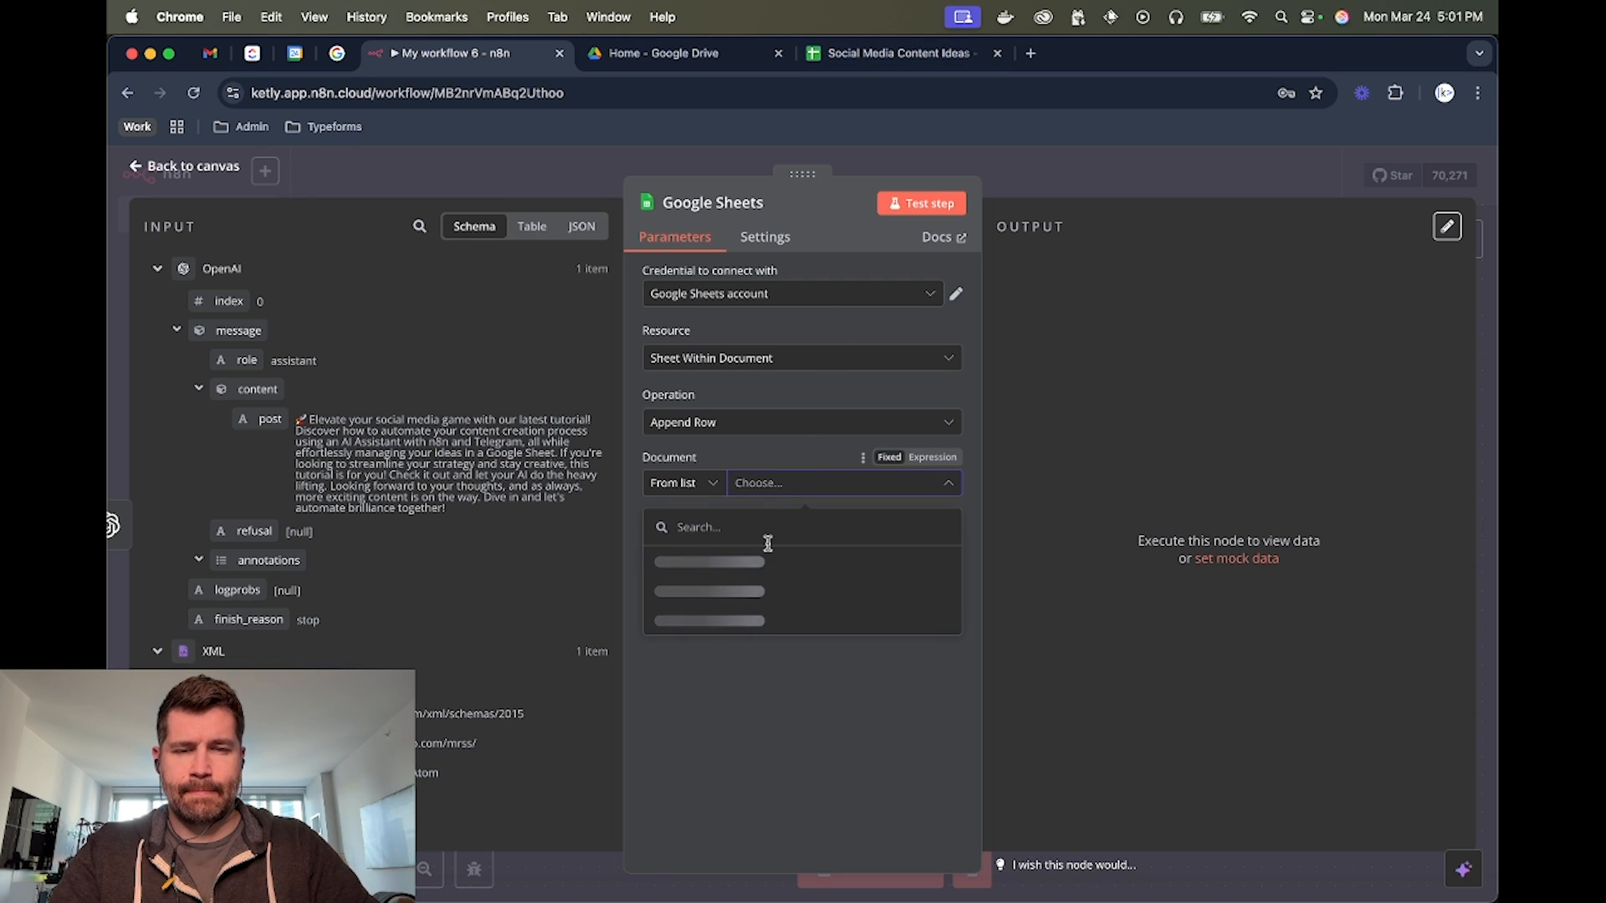
{"action": "left_click", "coordinate": [757, 577]}
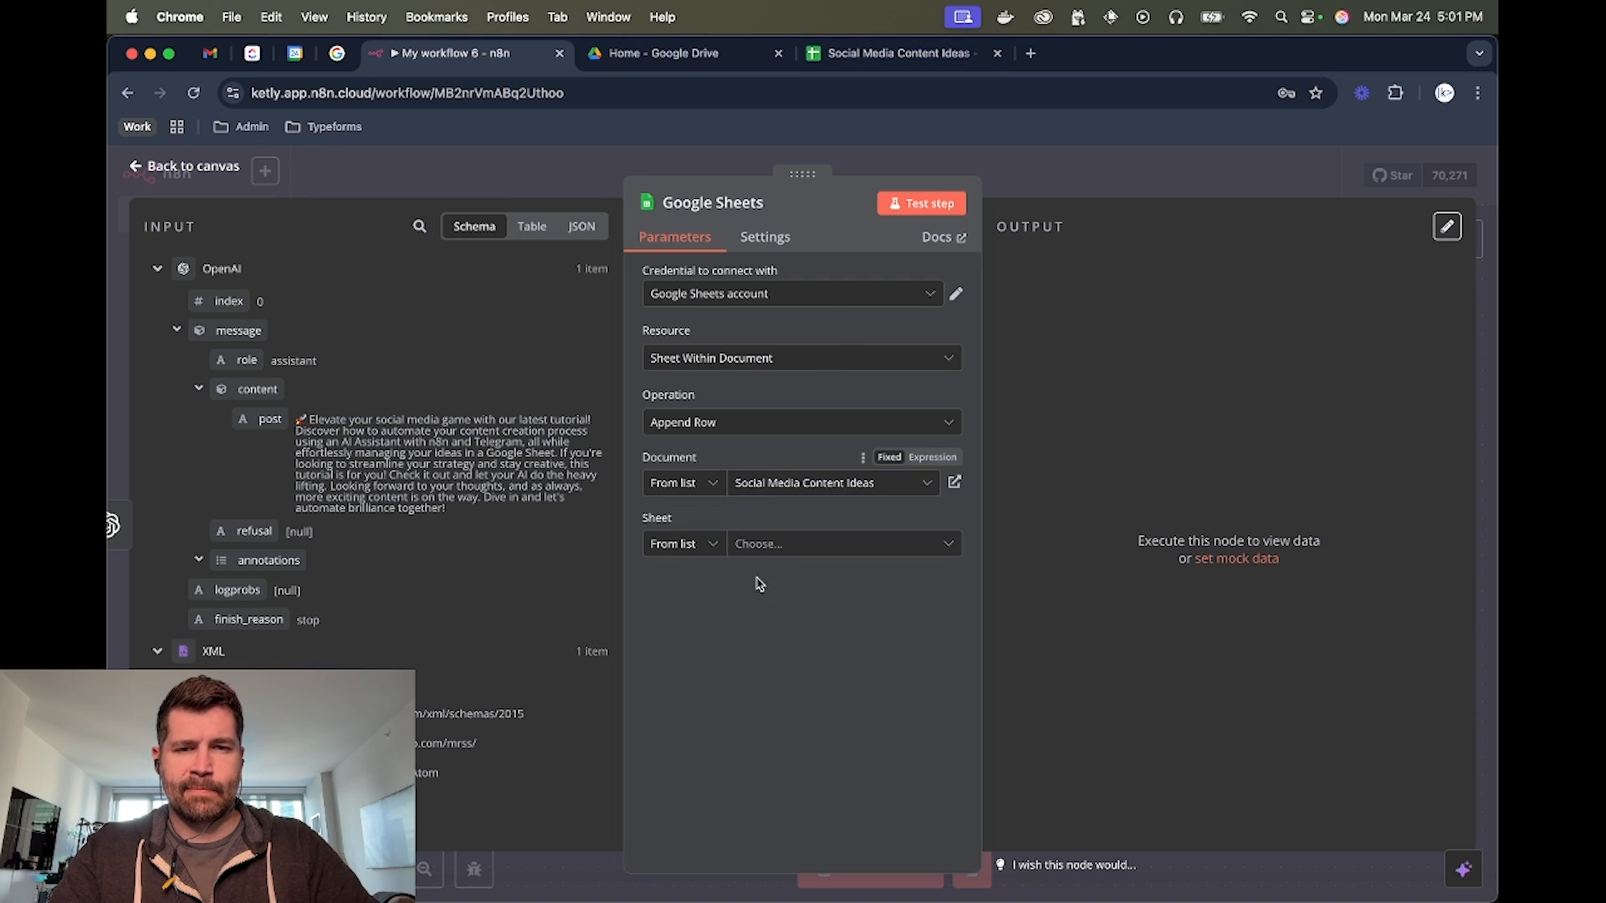
{"action": "left_click", "coordinate": [790, 544]}
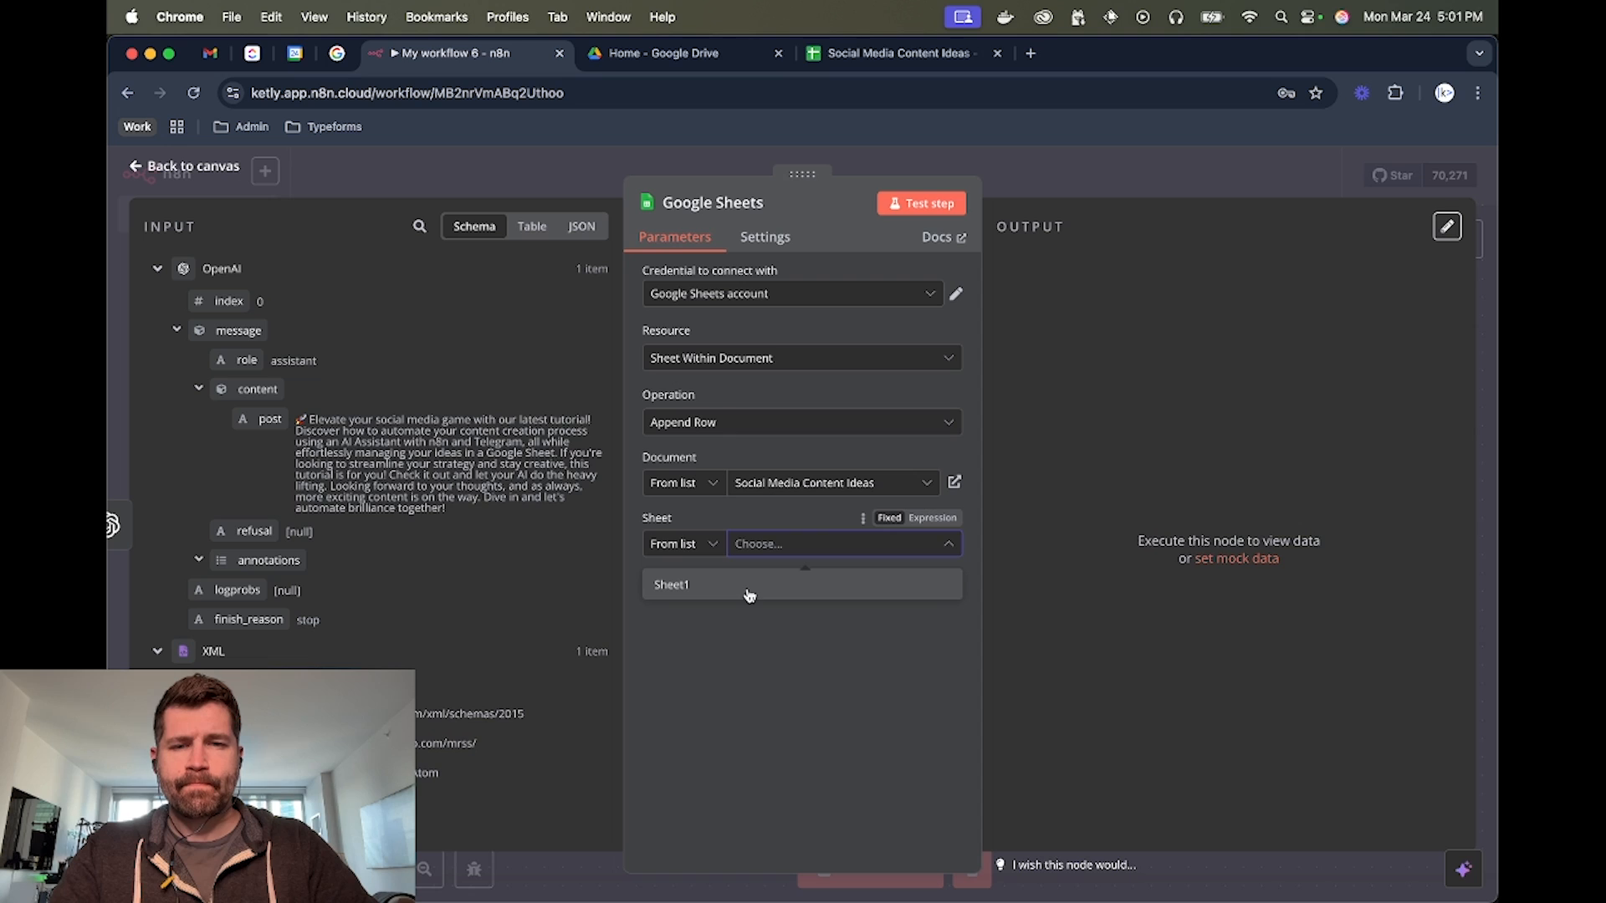
{"action": "left_click", "coordinate": [746, 585]}
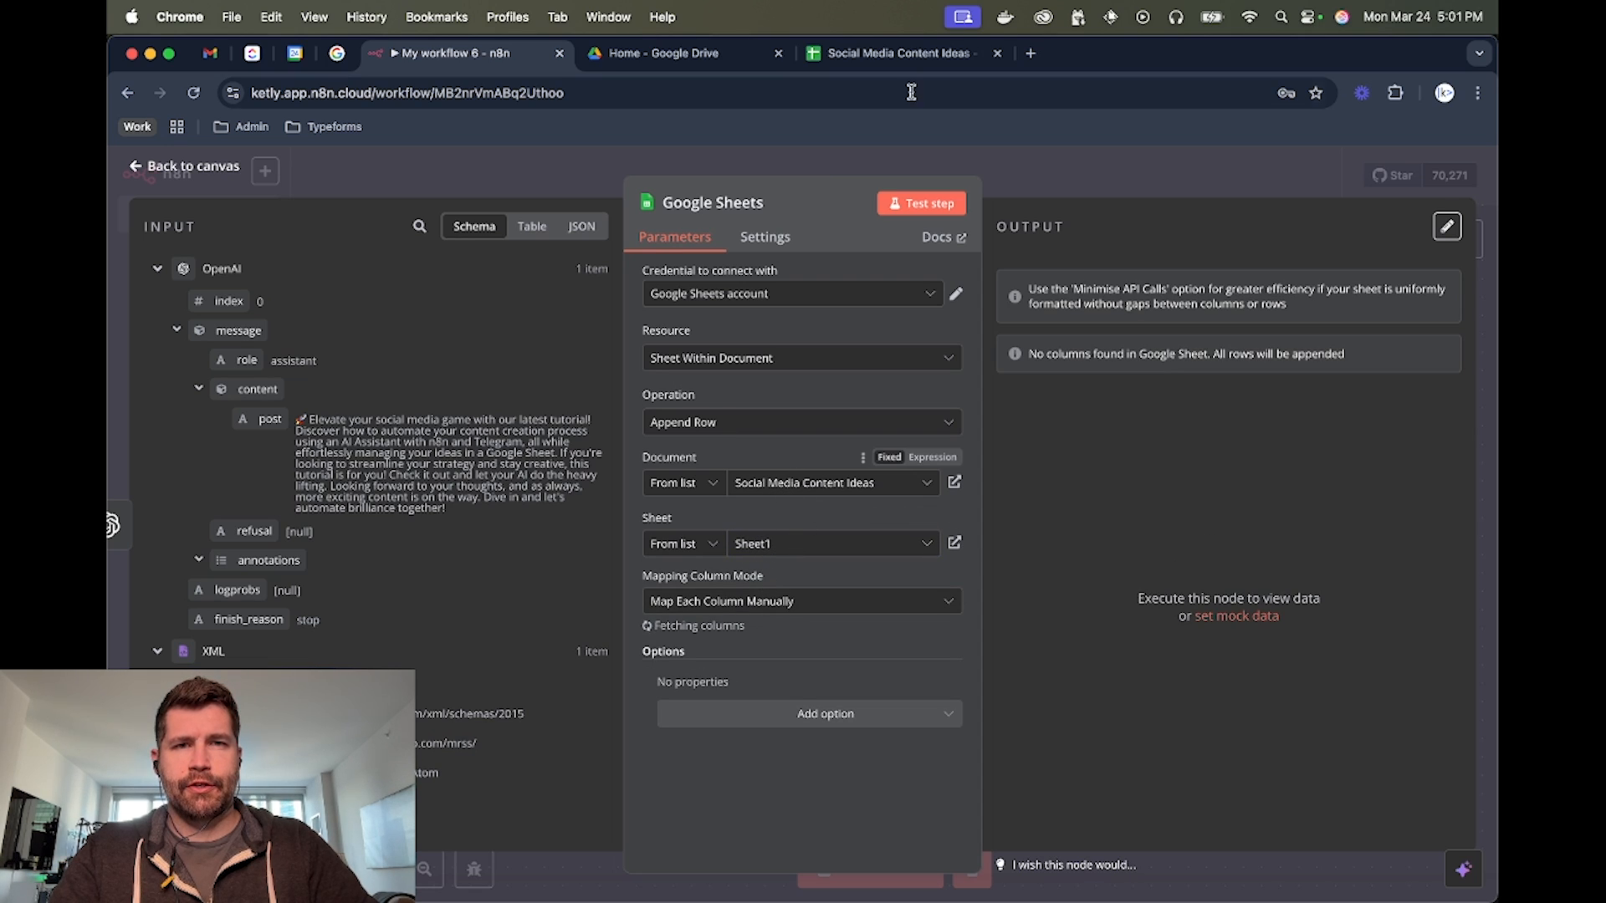
Check the node's columns to send against the Social Media Content Ideas spreadsheet and return to the workflow
{"action": "scroll", "coordinate": [843, 359], "scroll_direction": "down", "scroll_amount": 3}
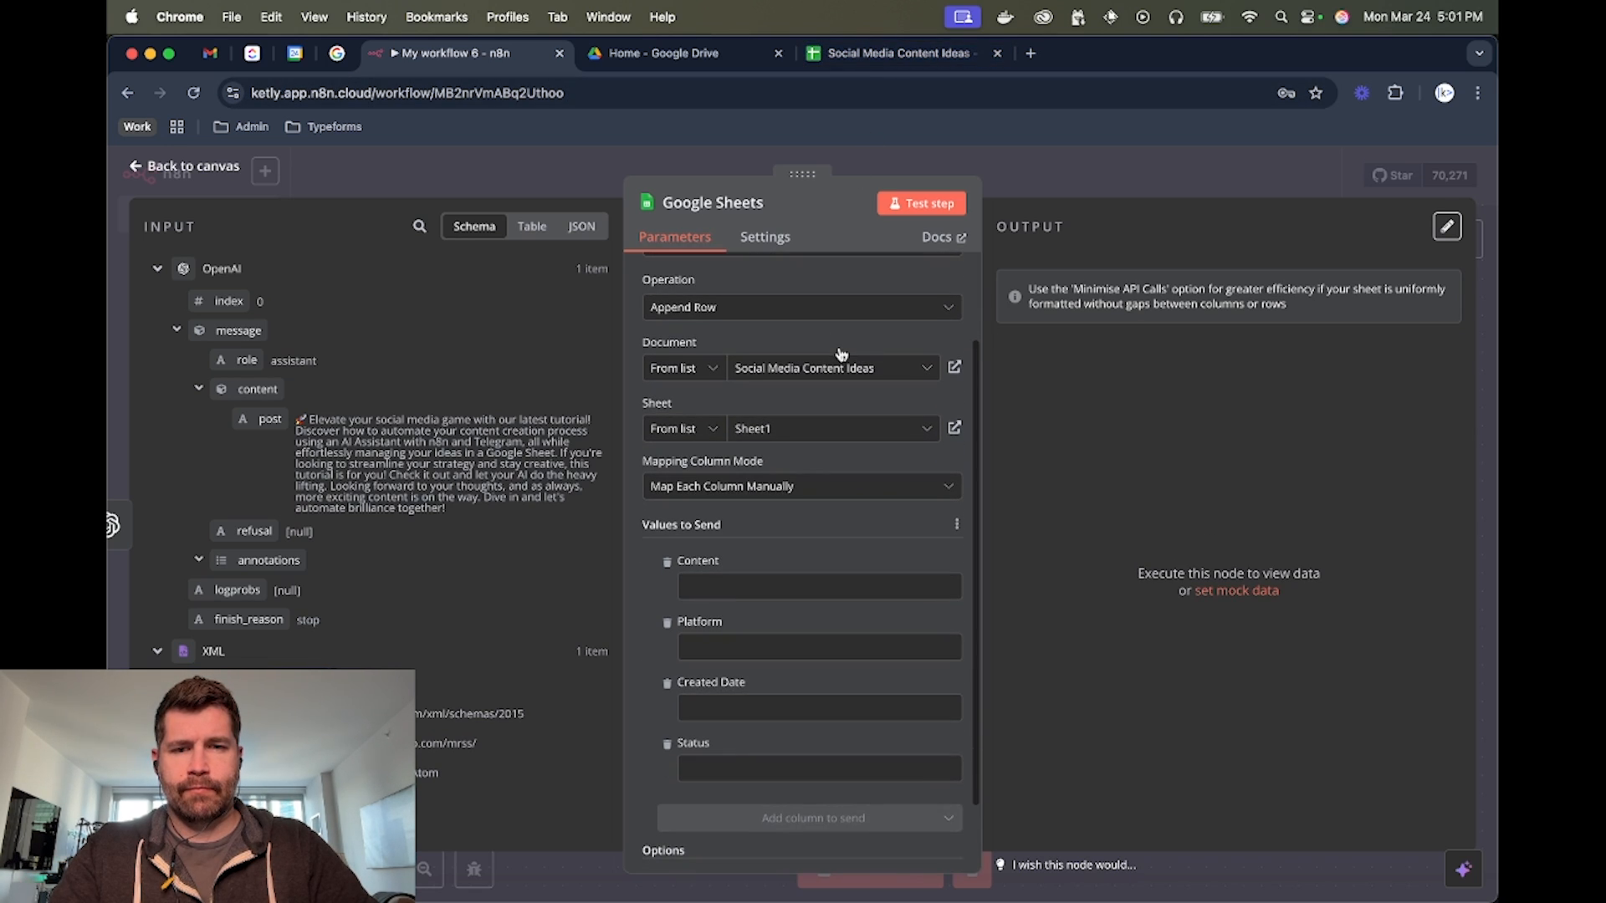
{"action": "left_click", "coordinate": [909, 53]}
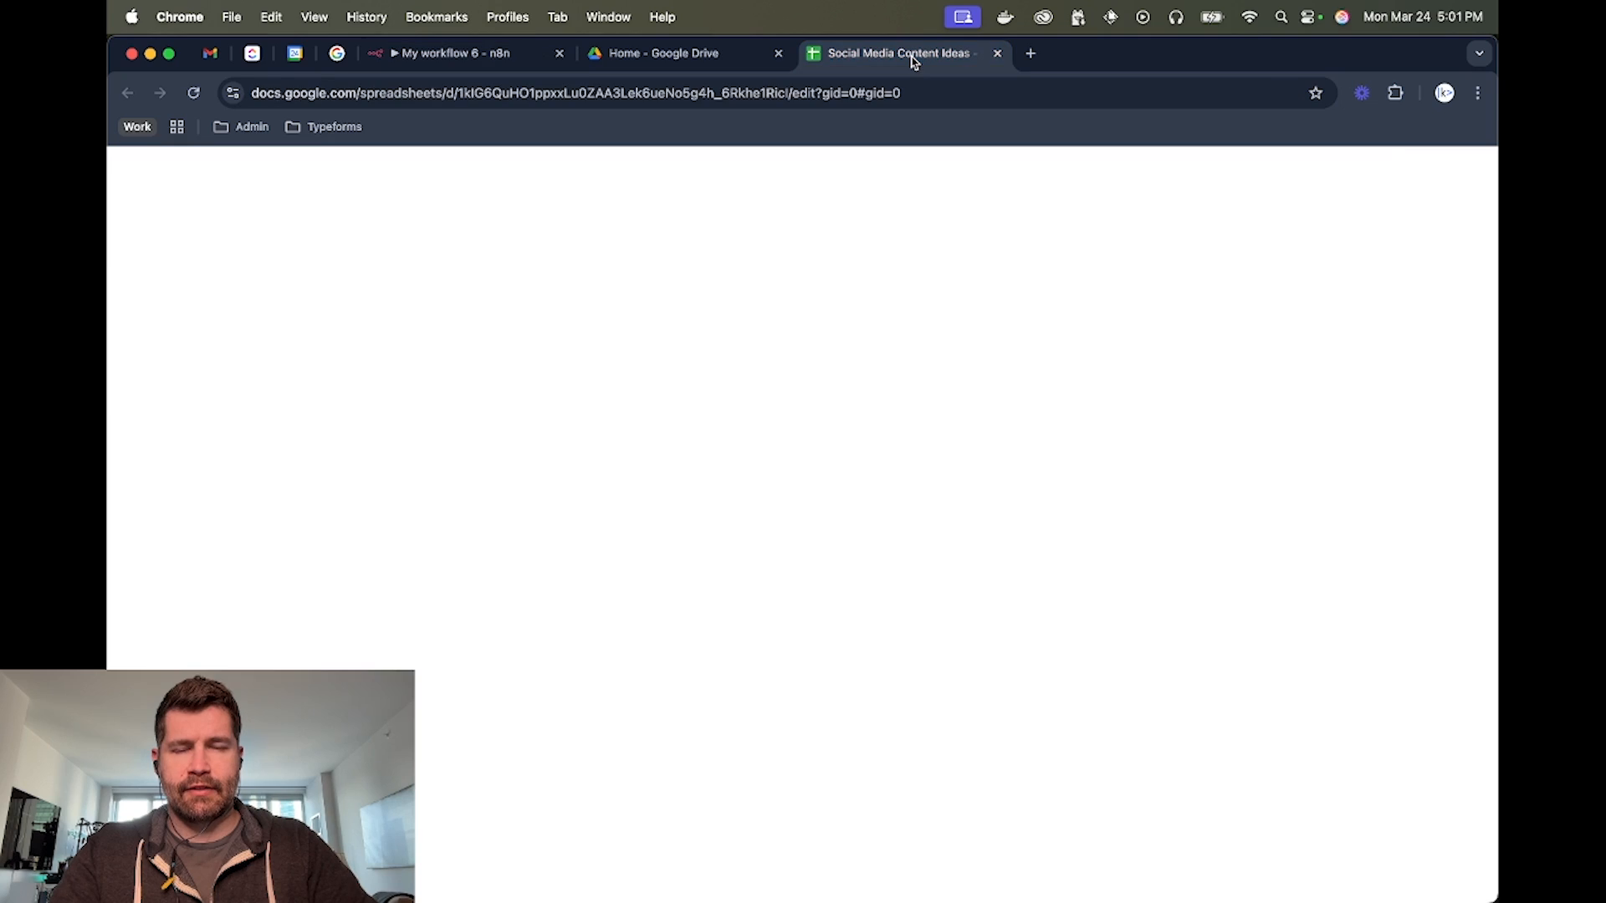
{"action": "scroll", "coordinate": [378, 418], "scroll_direction": "up", "scroll_amount": 1}
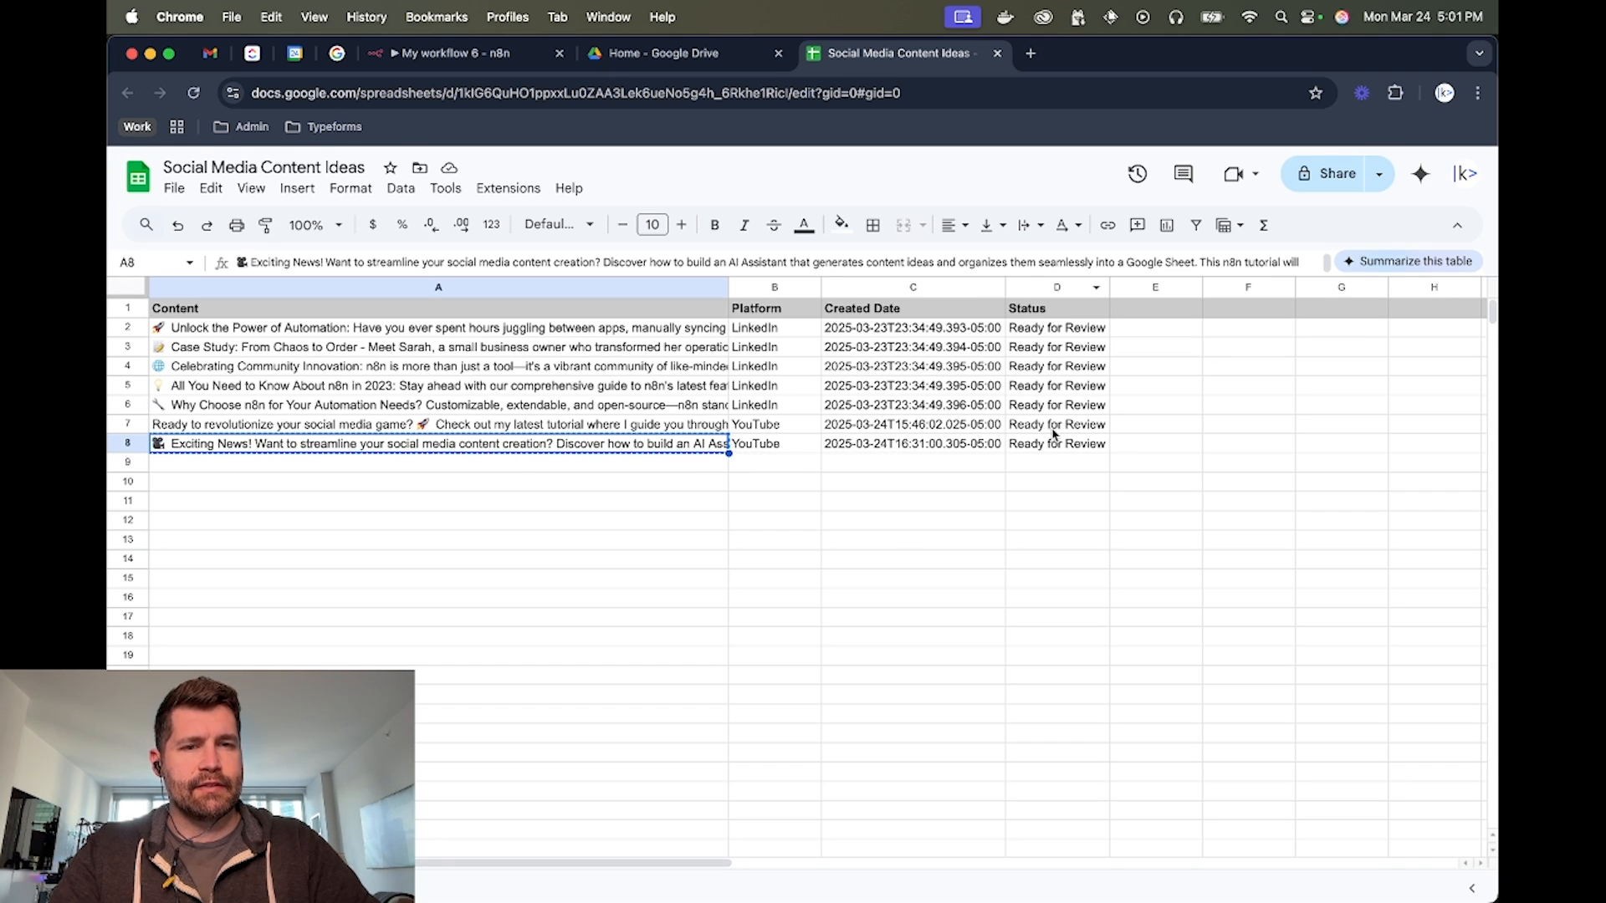
{"action": "left_click", "coordinate": [500, 53]}
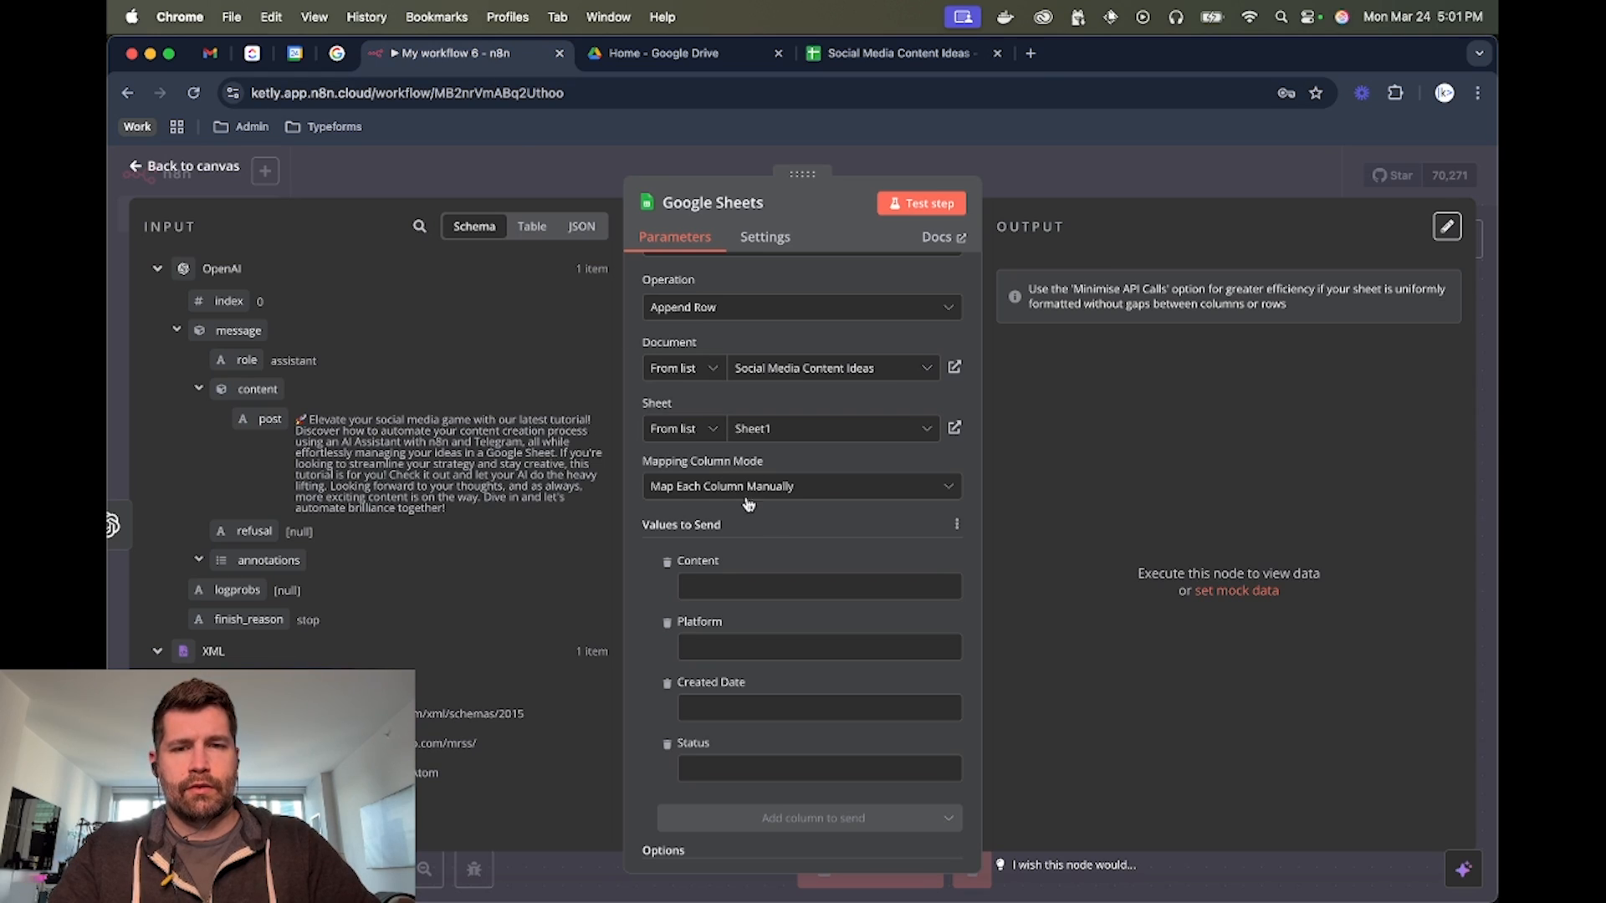
Map the OpenAI post output to the Content column and set Platform to YouTube
{"action": "scroll", "coordinate": [748, 503], "scroll_direction": "down", "scroll_amount": 2}
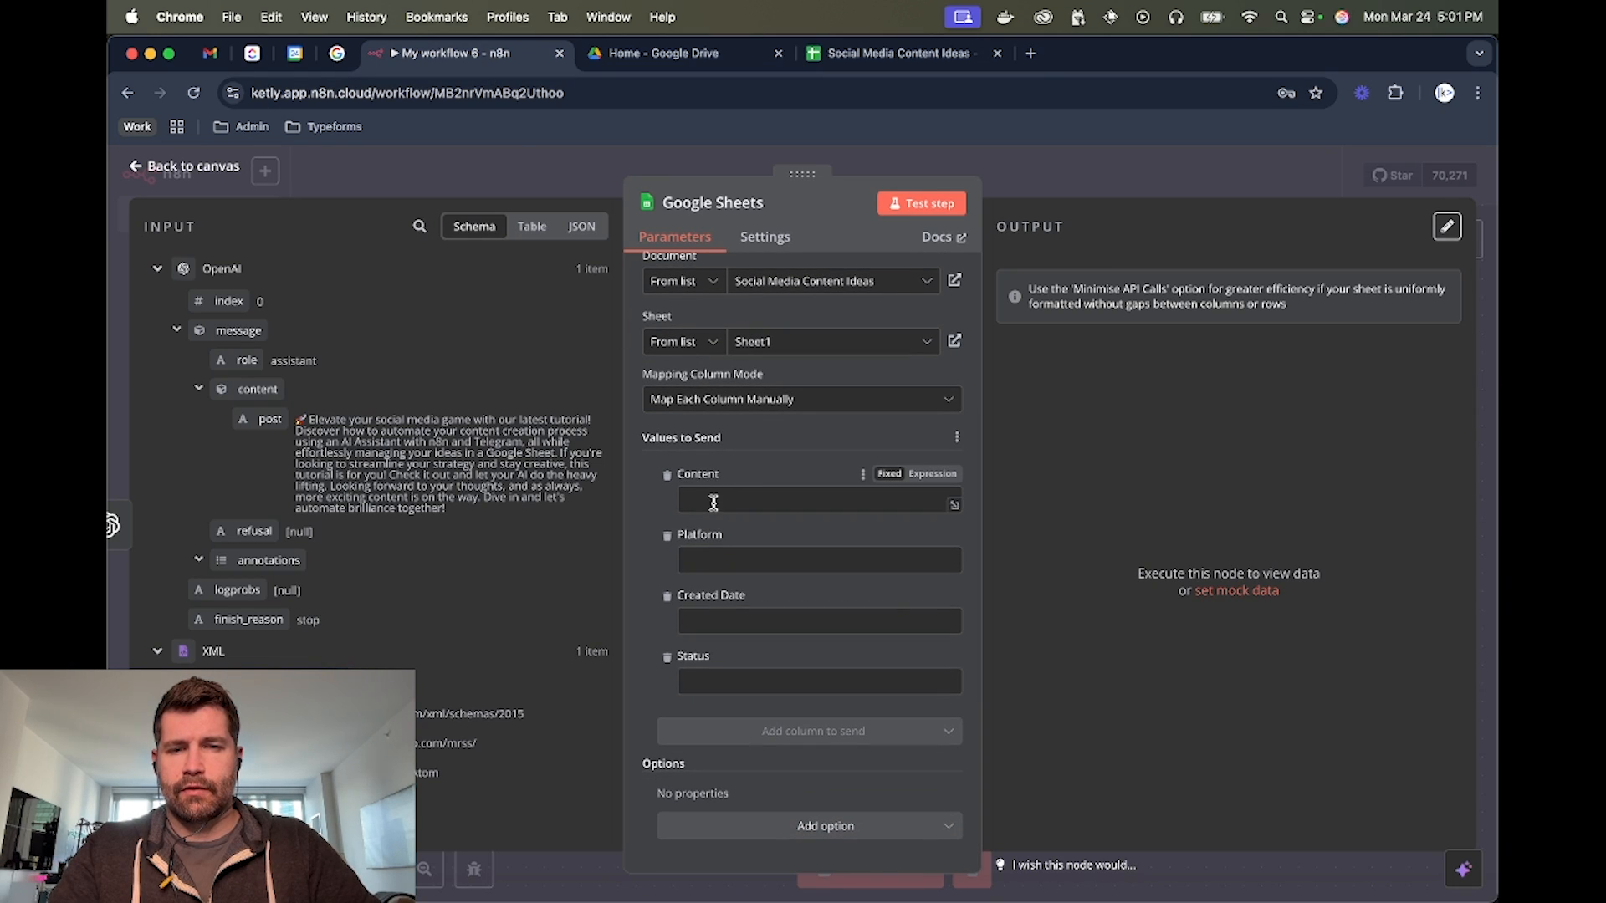
{"action": "left_click_drag", "start_coordinate": [270, 419], "coordinate": [715, 500]}
{"action": "left_click", "coordinate": [656, 512]}
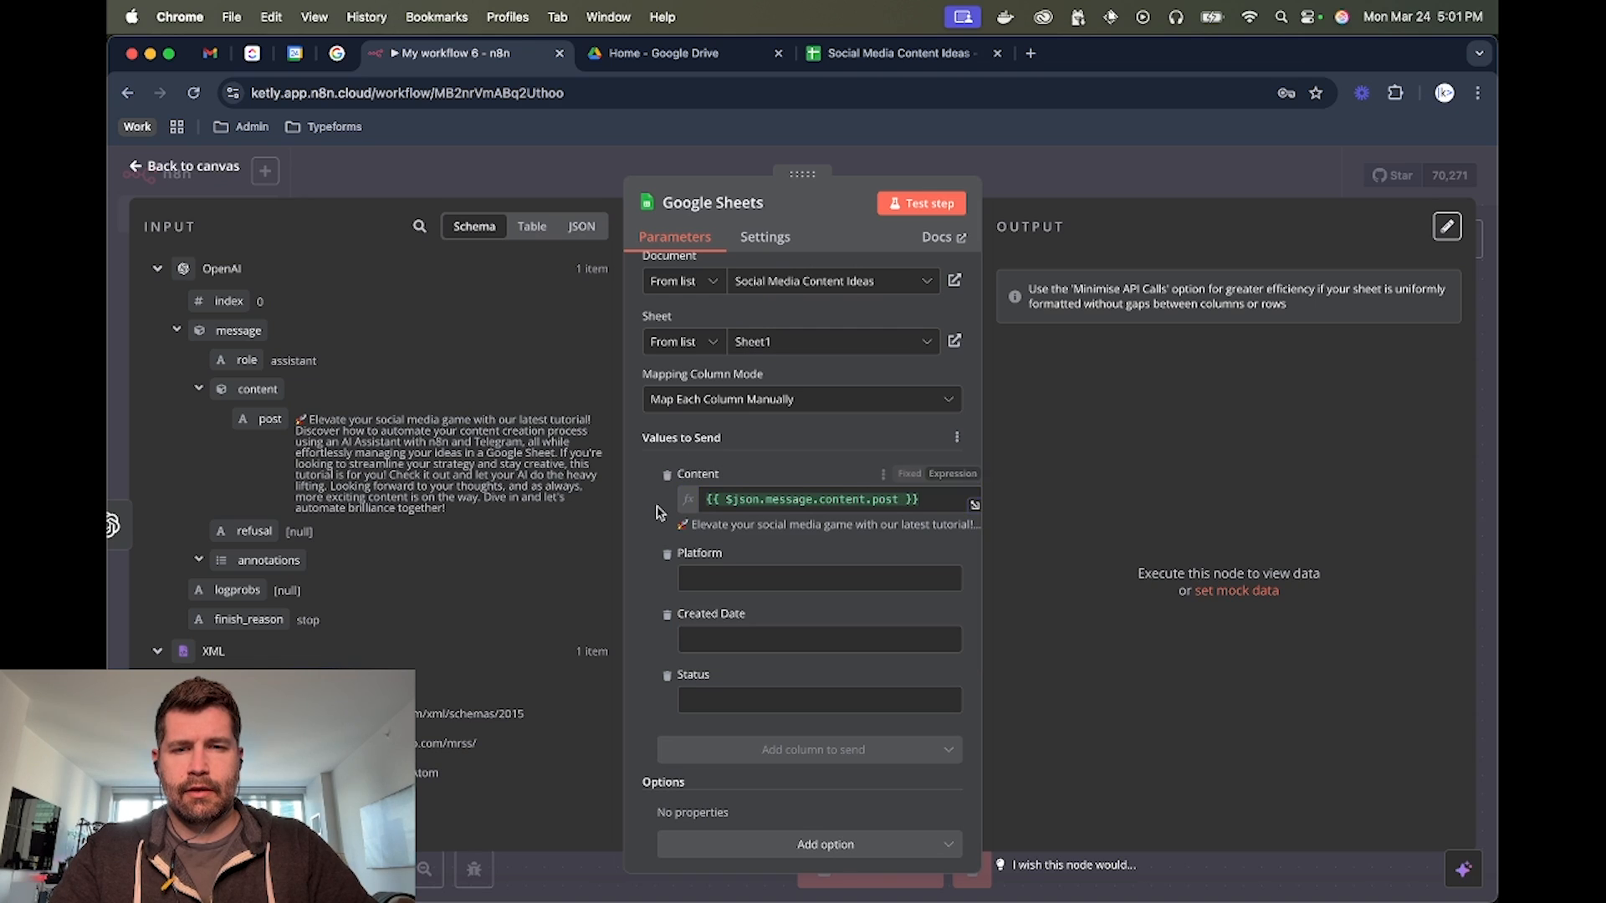
{"action": "scroll", "coordinate": [656, 512], "scroll_direction": "down", "scroll_amount": 1}
{"action": "left_click", "coordinate": [735, 552]}
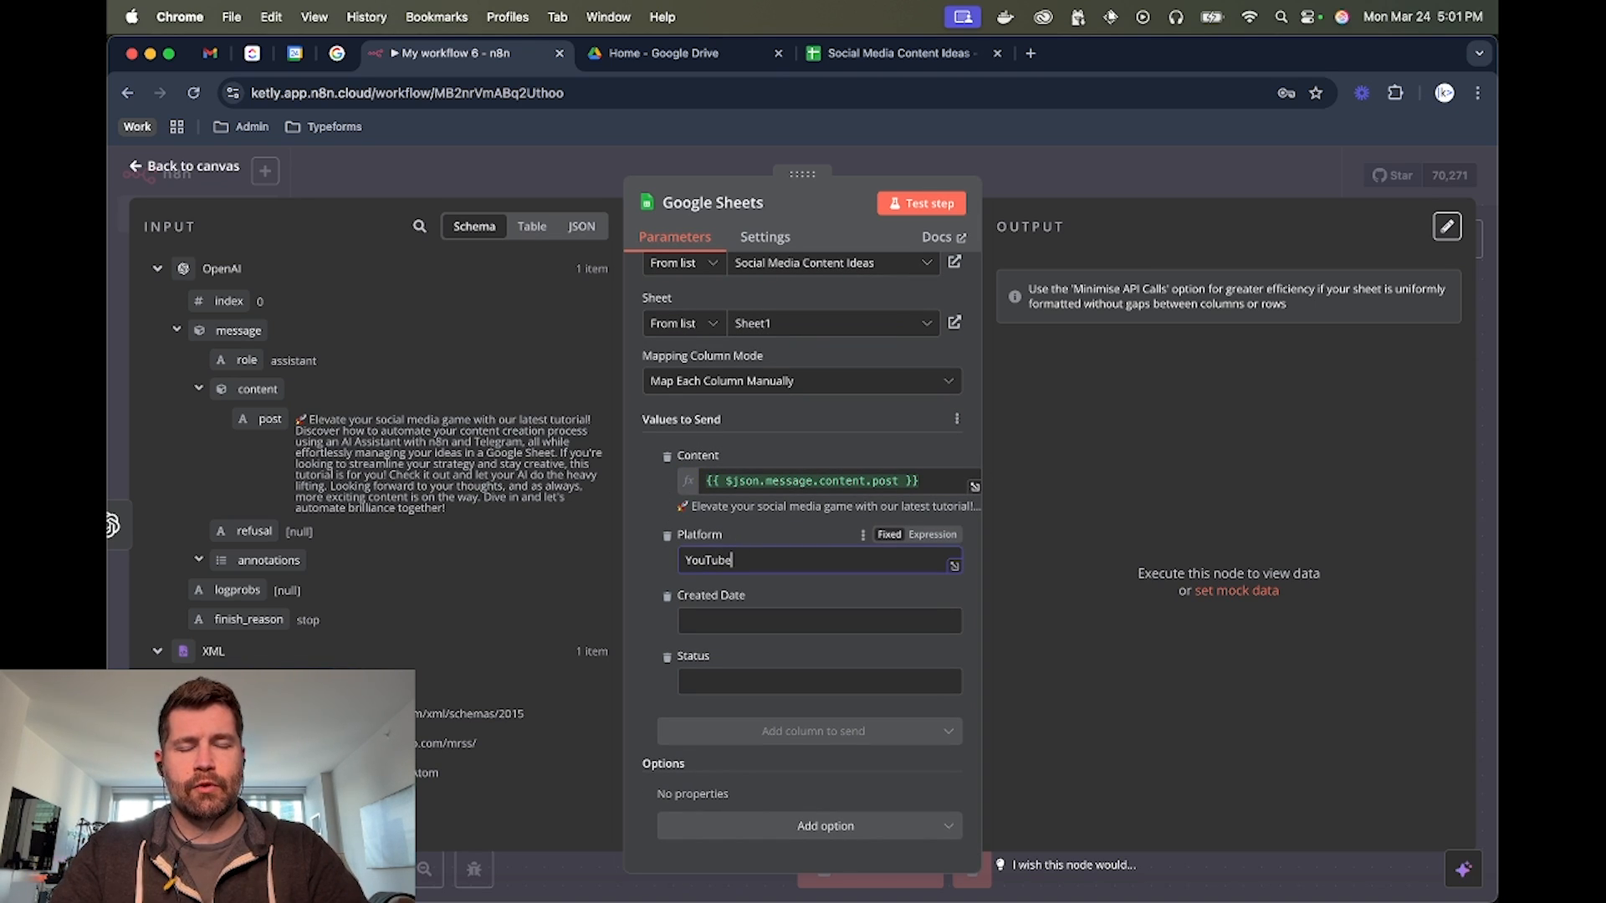
Set Created Date to the expression {{ DateTime.now() }} and Status to Ready for Review
{"action": "left_click", "coordinate": [717, 620]}
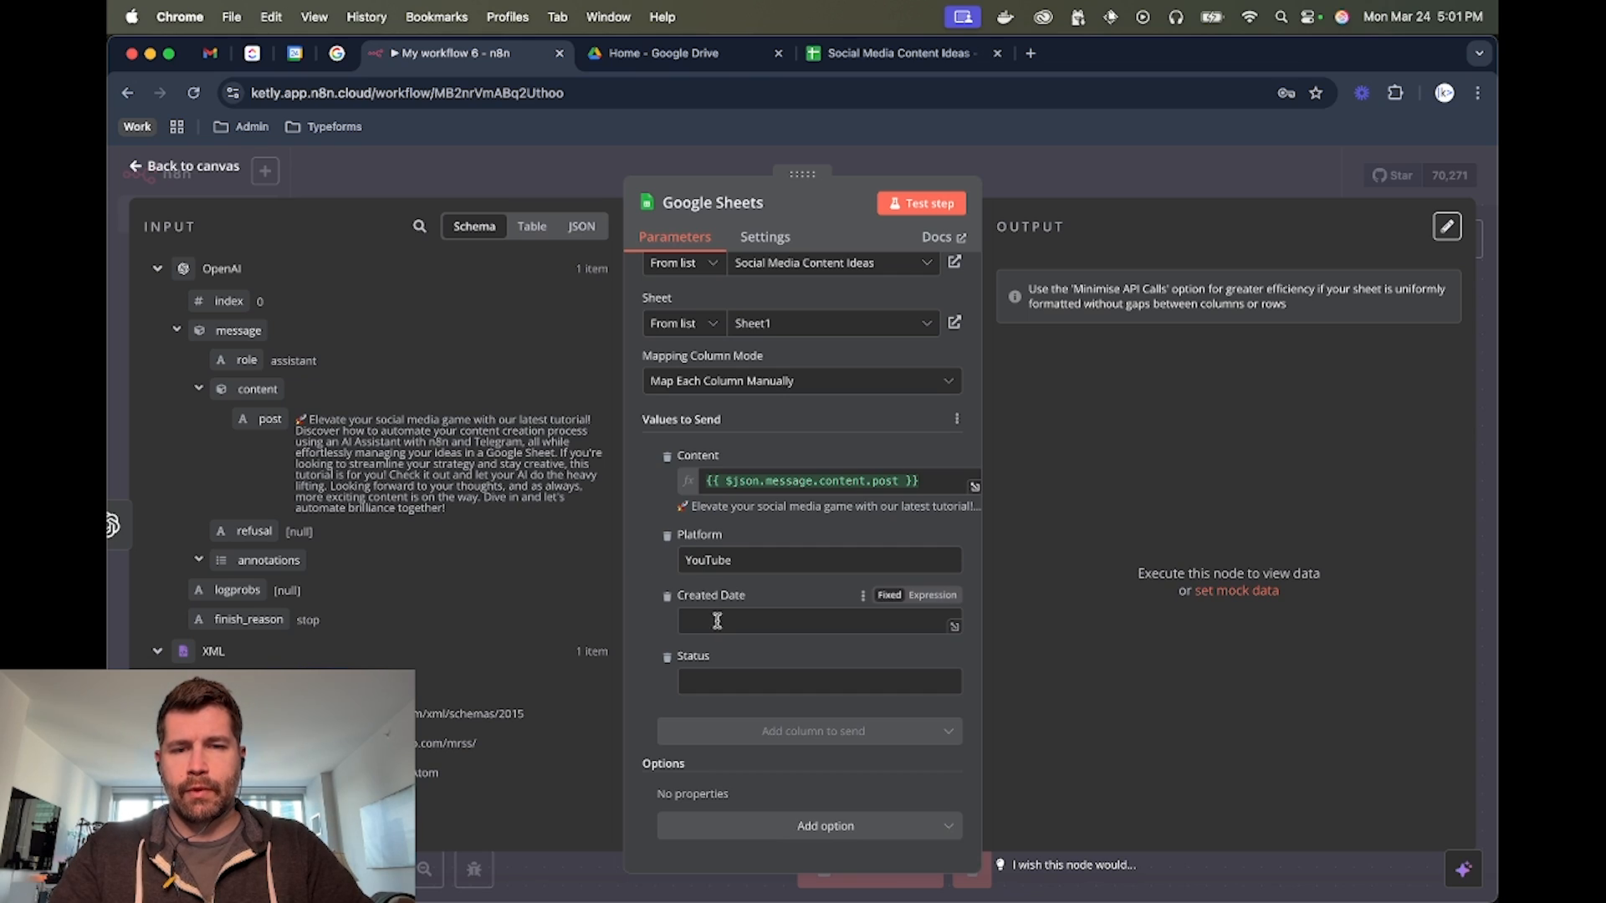
{"action": "left_click", "coordinate": [929, 596]}
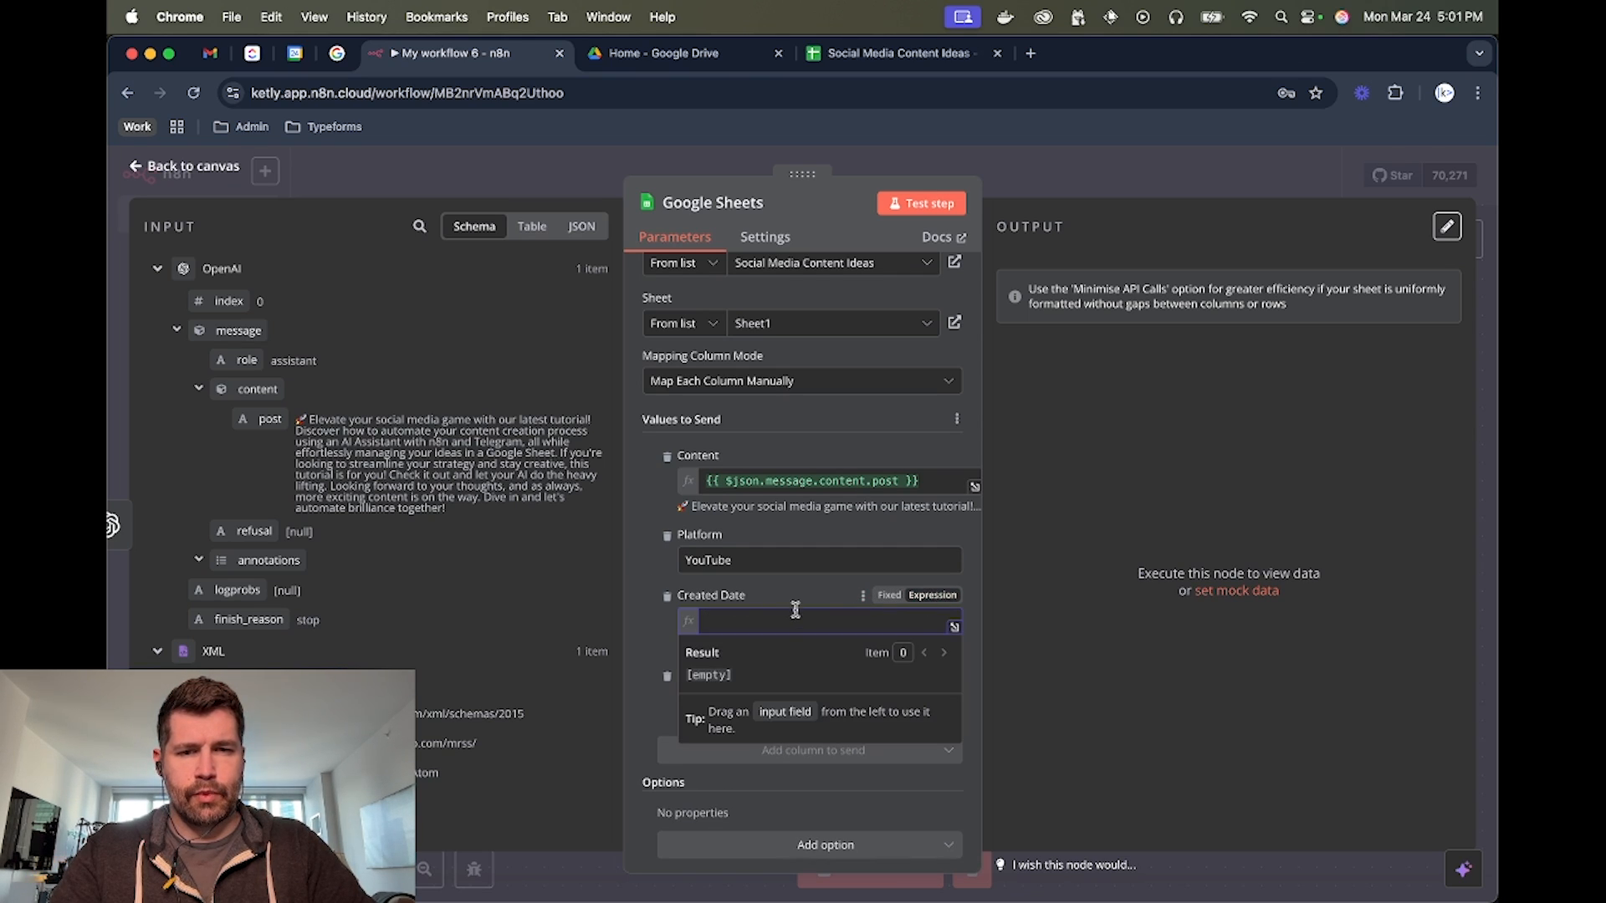
{"action": "type", "text": "{{ "}
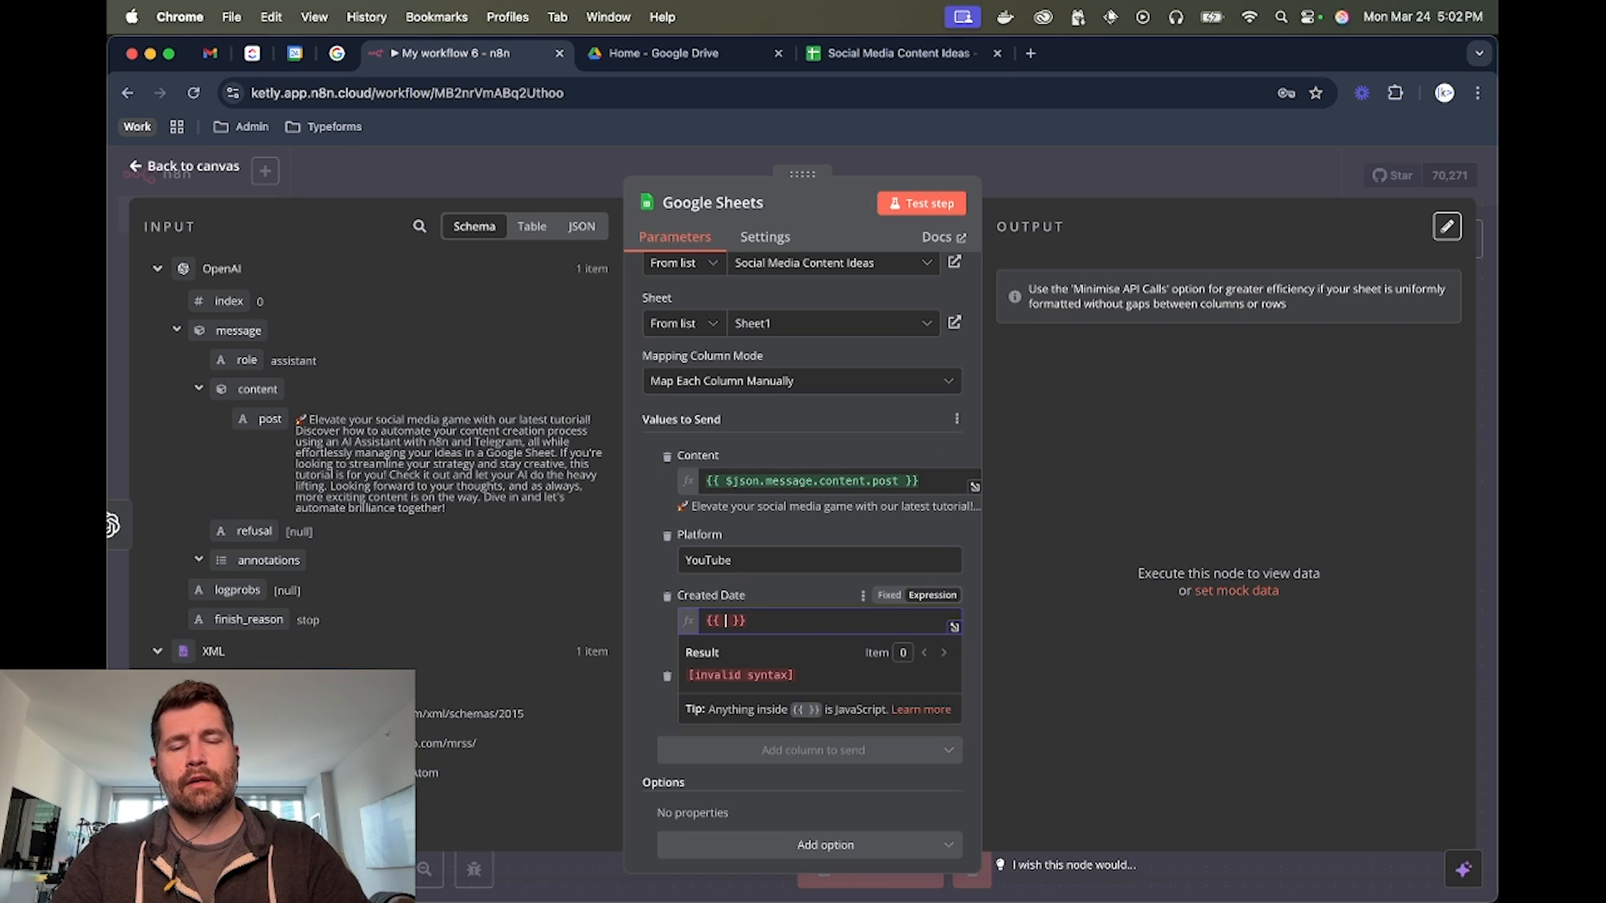
{"action": "type", "text": "DateTime."}
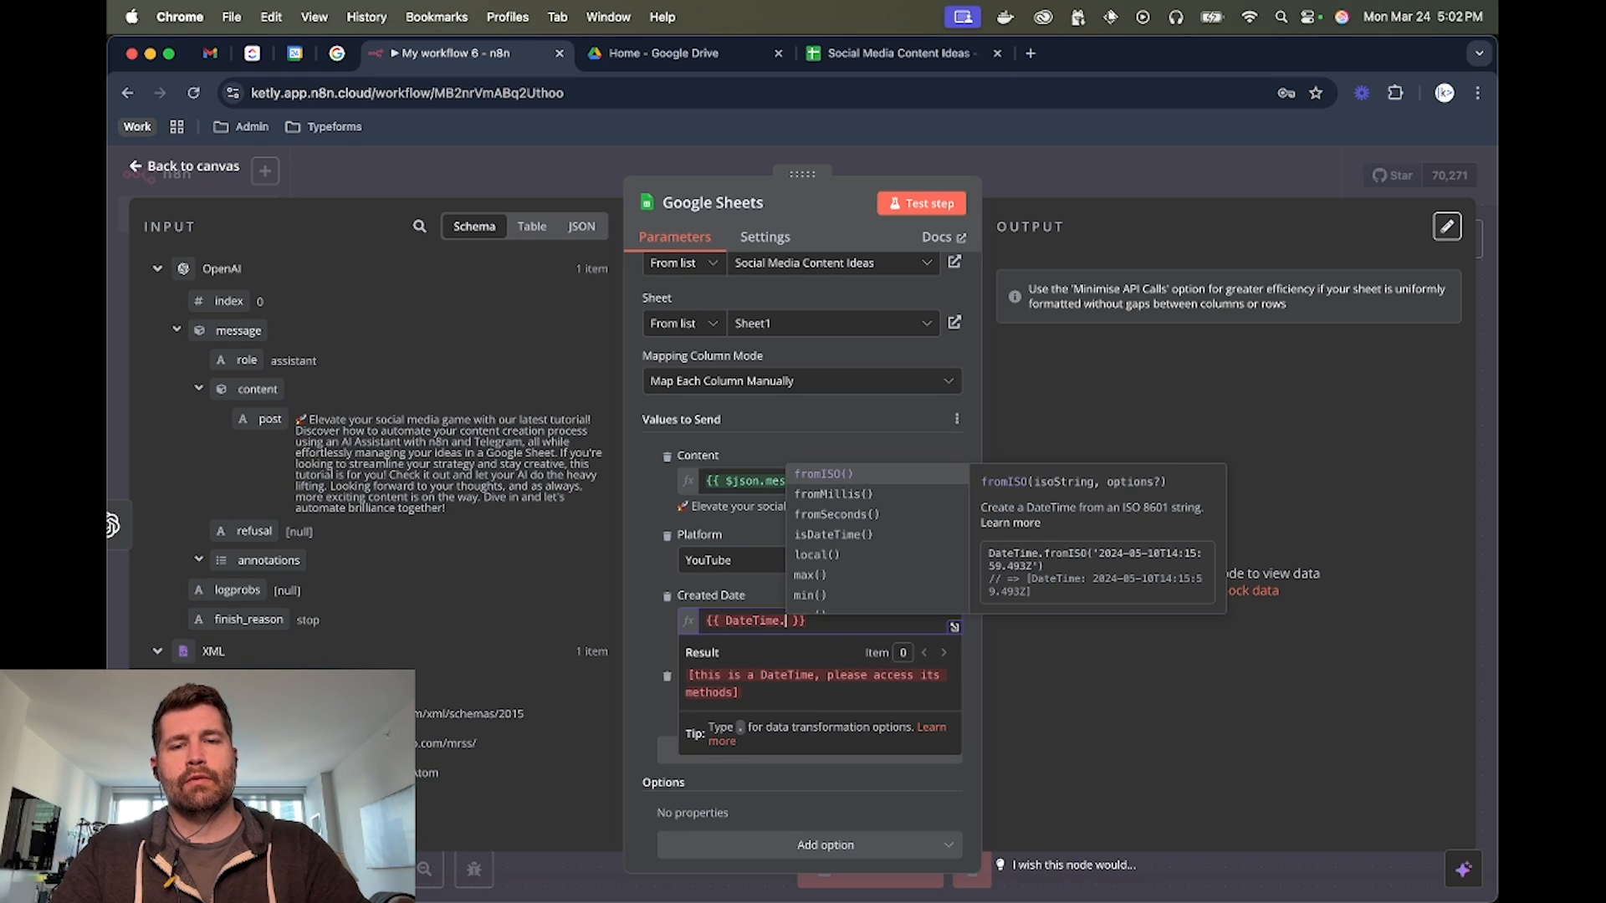
{"action": "type", "text": "now()"}
{"action": "left_click", "coordinate": [809, 474]}
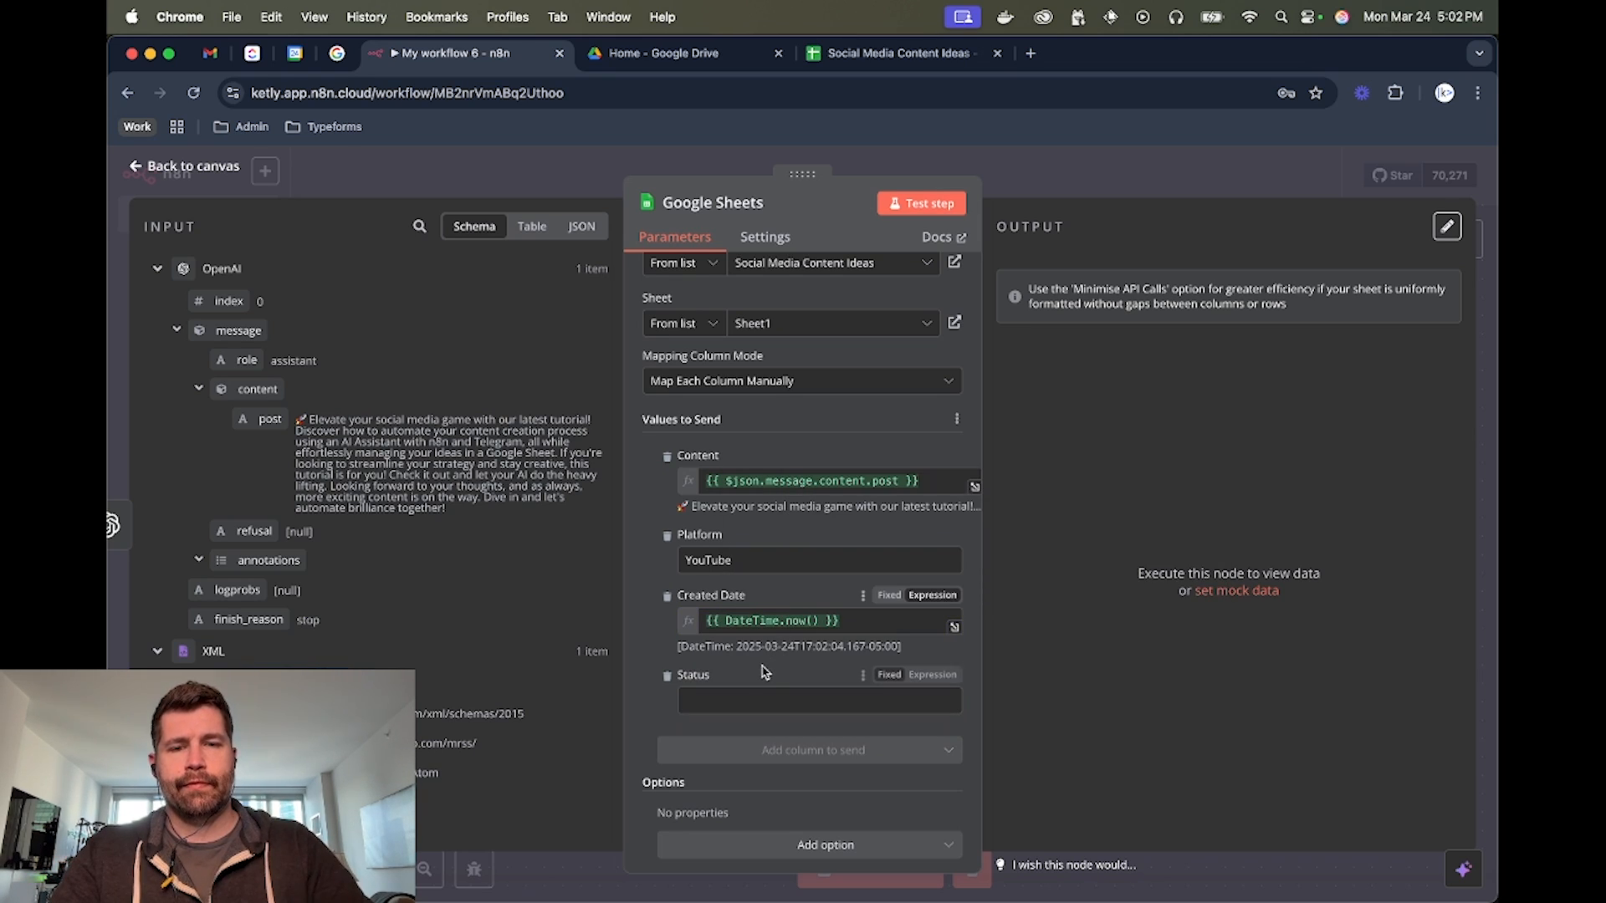
{"action": "type", "text": "Ready"}
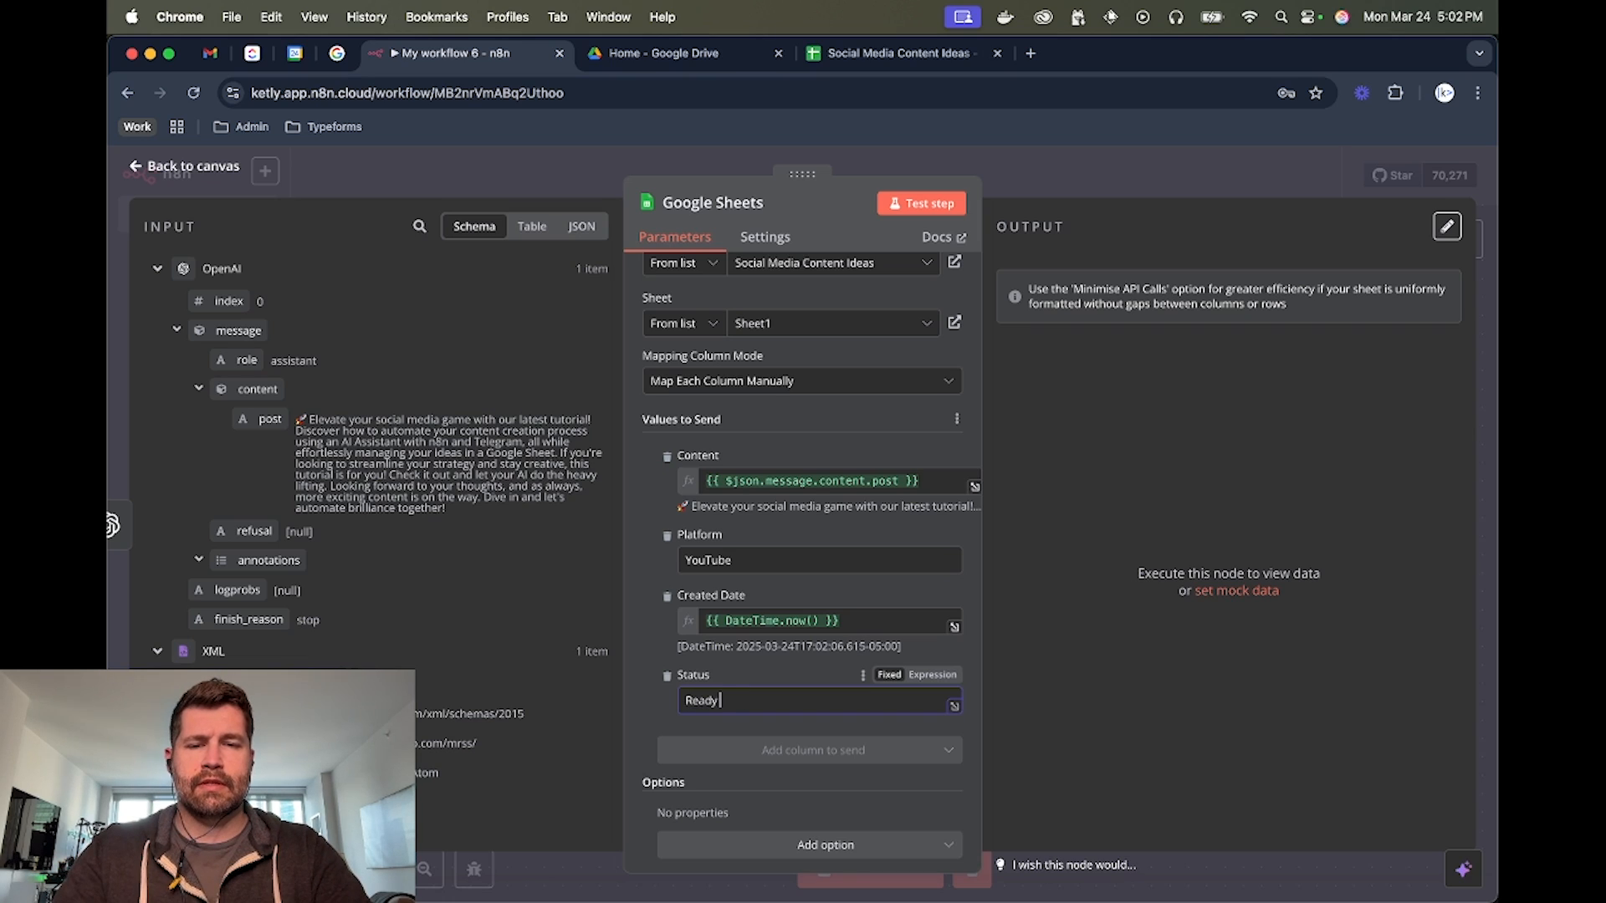
{"action": "type", "text": " for Review"}
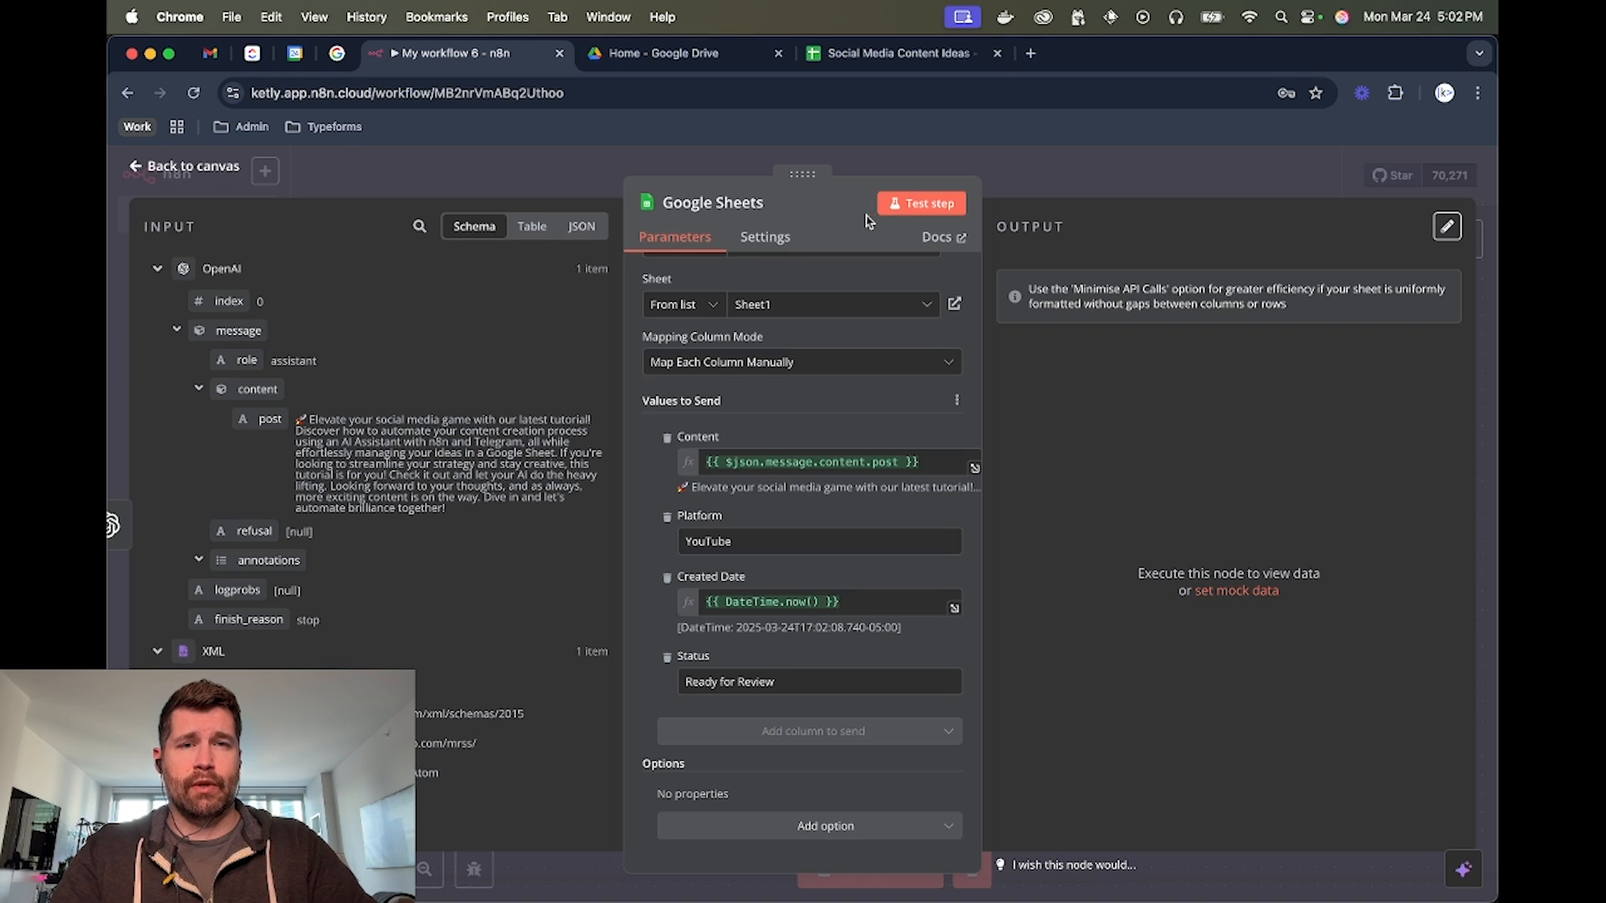
Test the Google Sheets step and check the appended row in the spreadsheet before returning to the canvas
{"action": "left_click", "coordinate": [923, 206]}
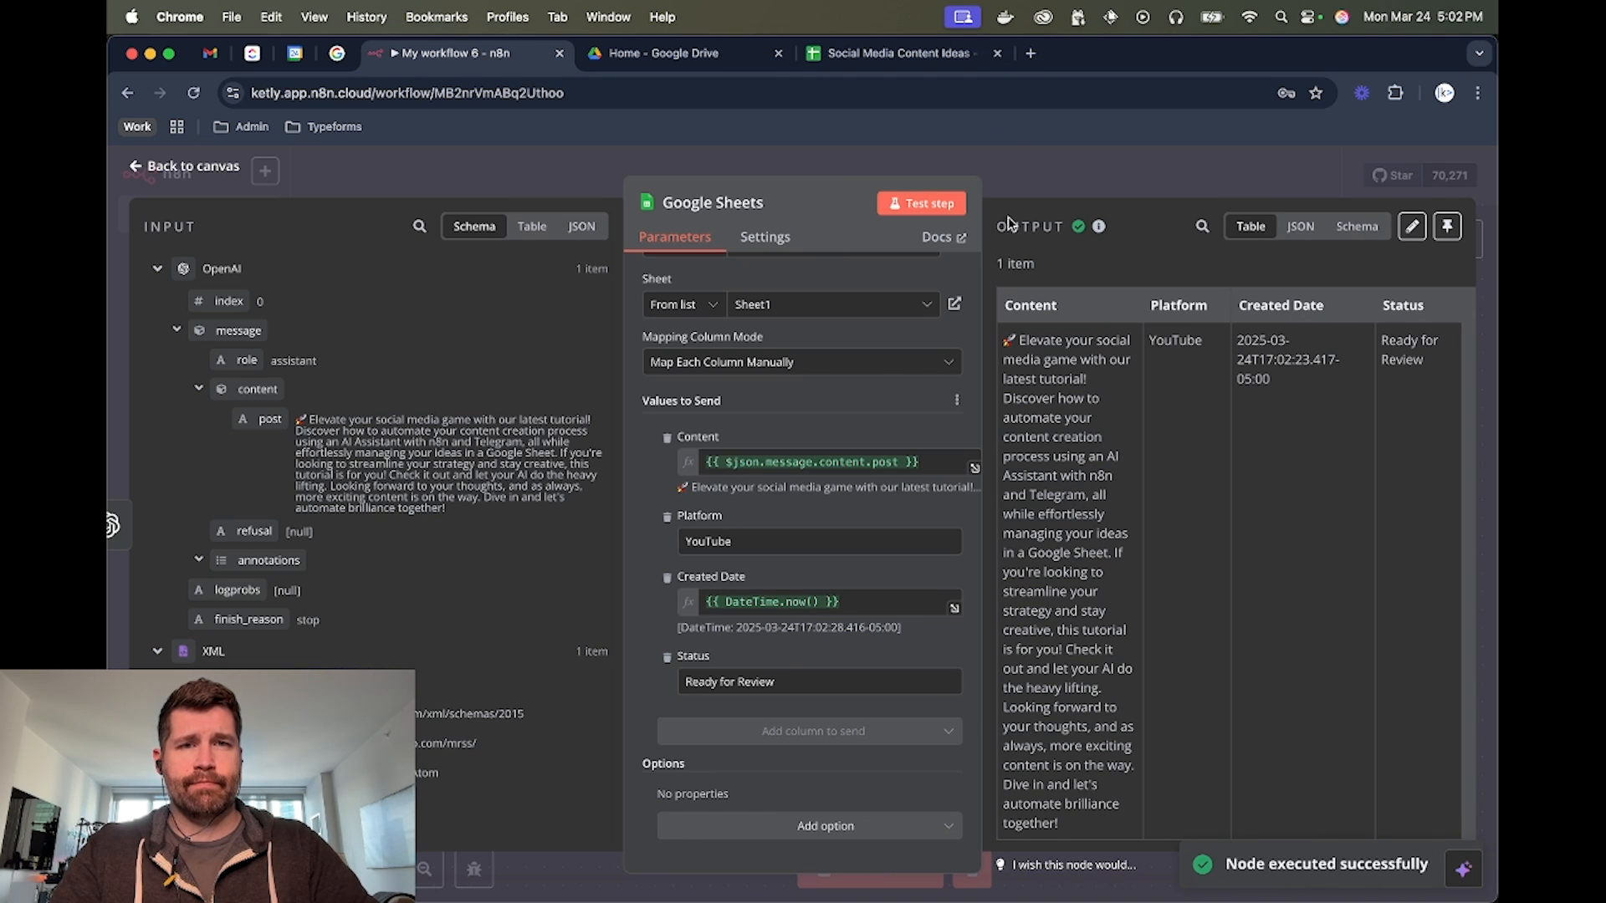
{"action": "left_click", "coordinate": [897, 54]}
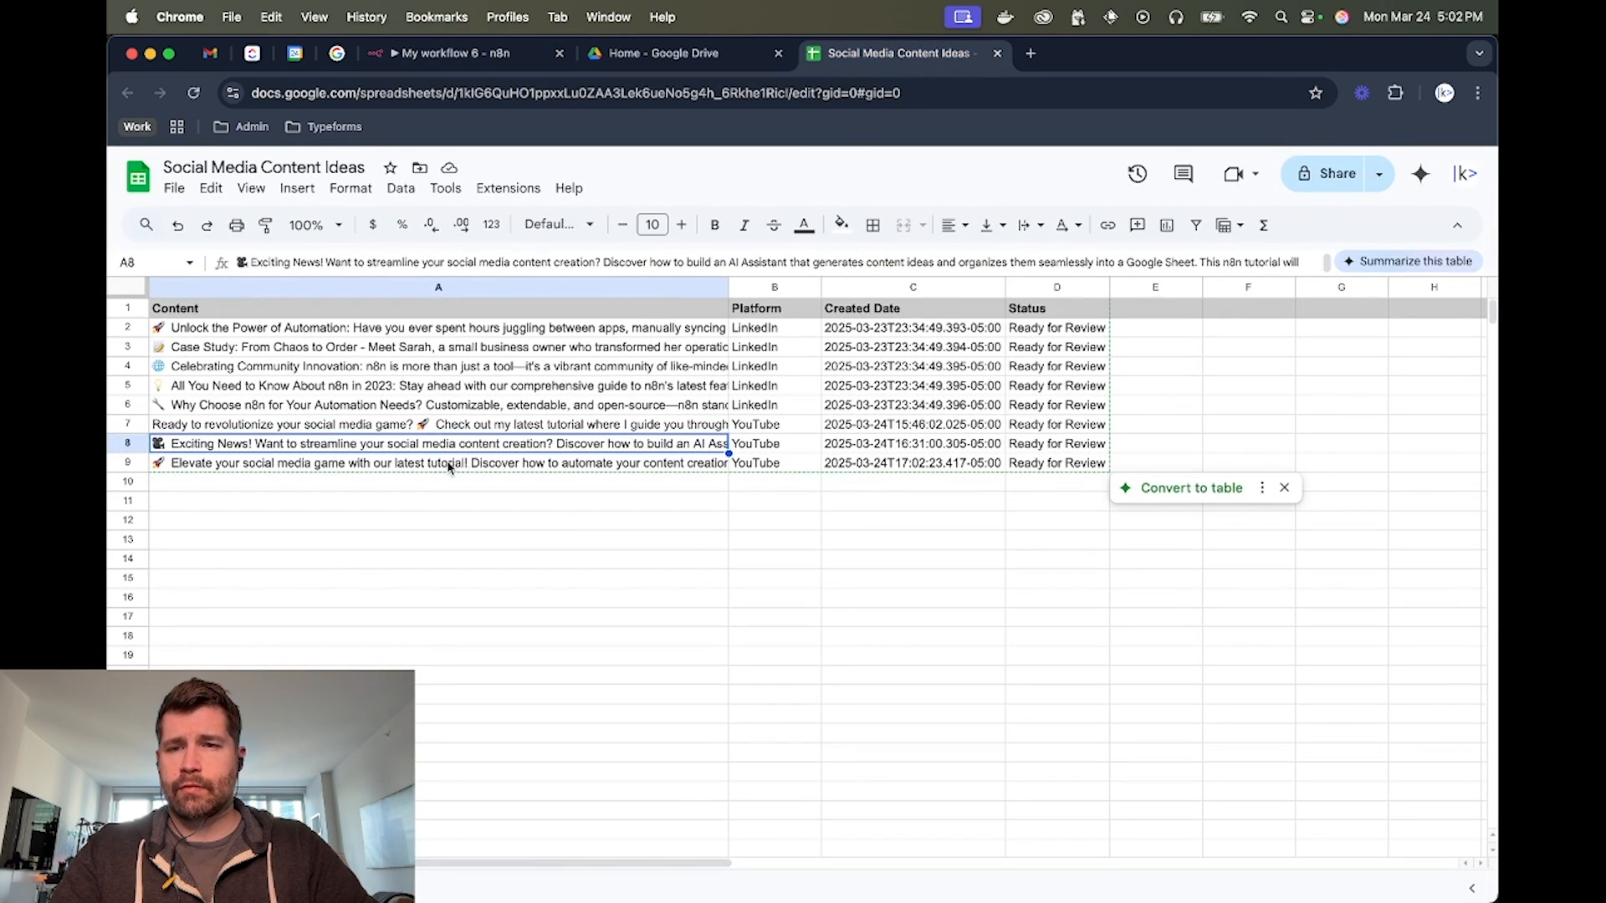
{"action": "left_click", "coordinate": [411, 467]}
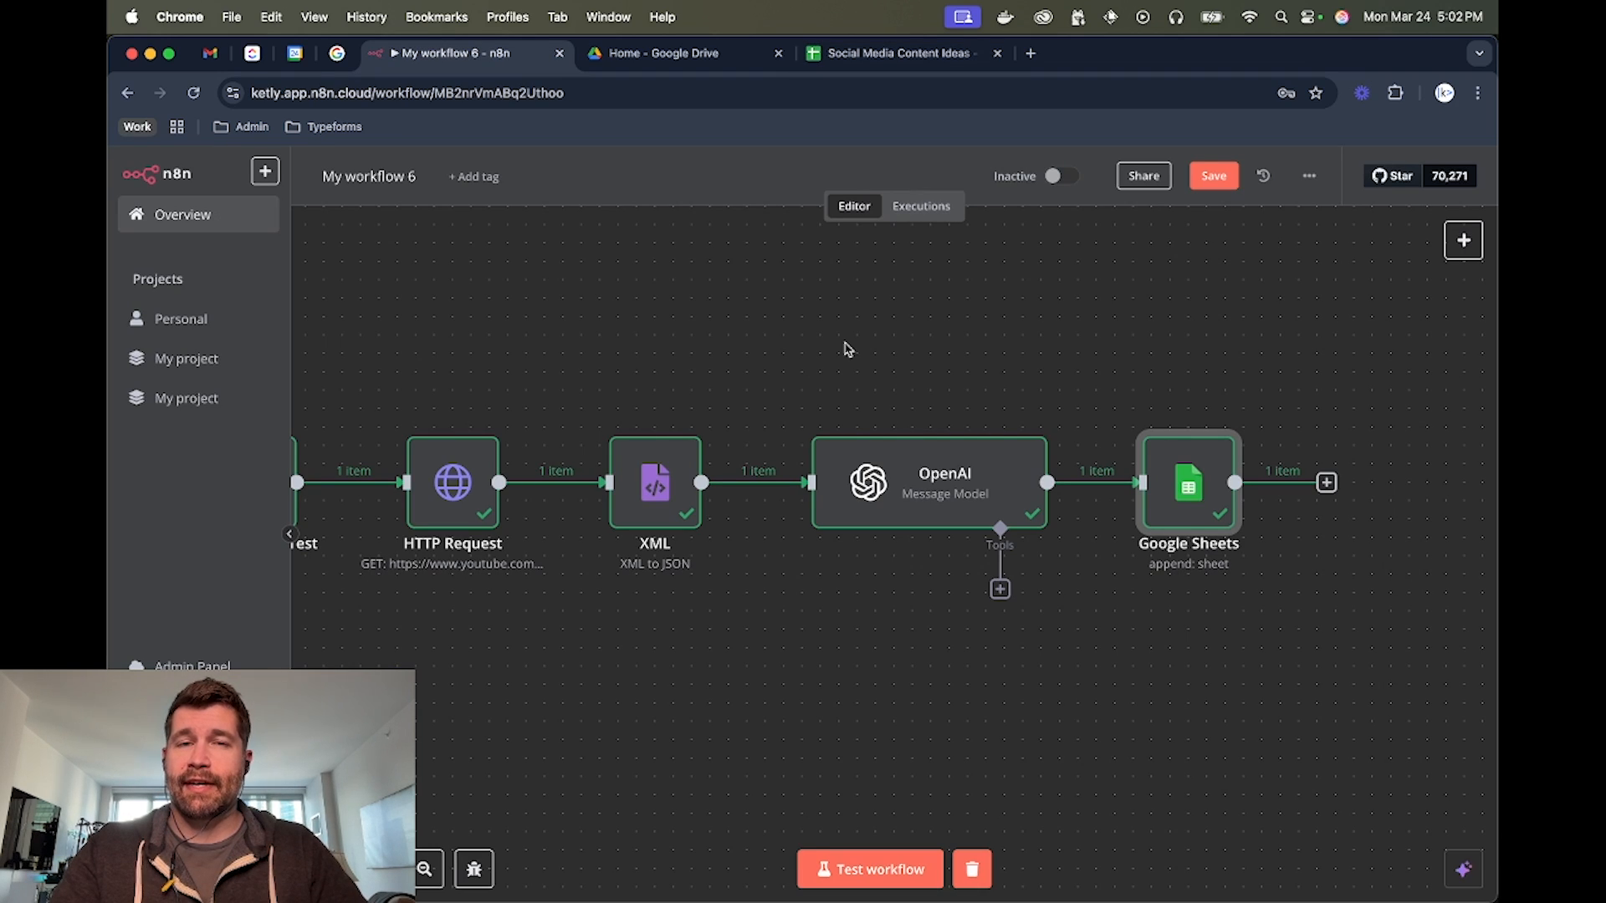
Review the whole workflow from its trigger and switch to the browser window showing the YouTube channel's XML feed
{"action": "scroll", "coordinate": [846, 349], "scroll_direction": "left", "scroll_amount": 3}
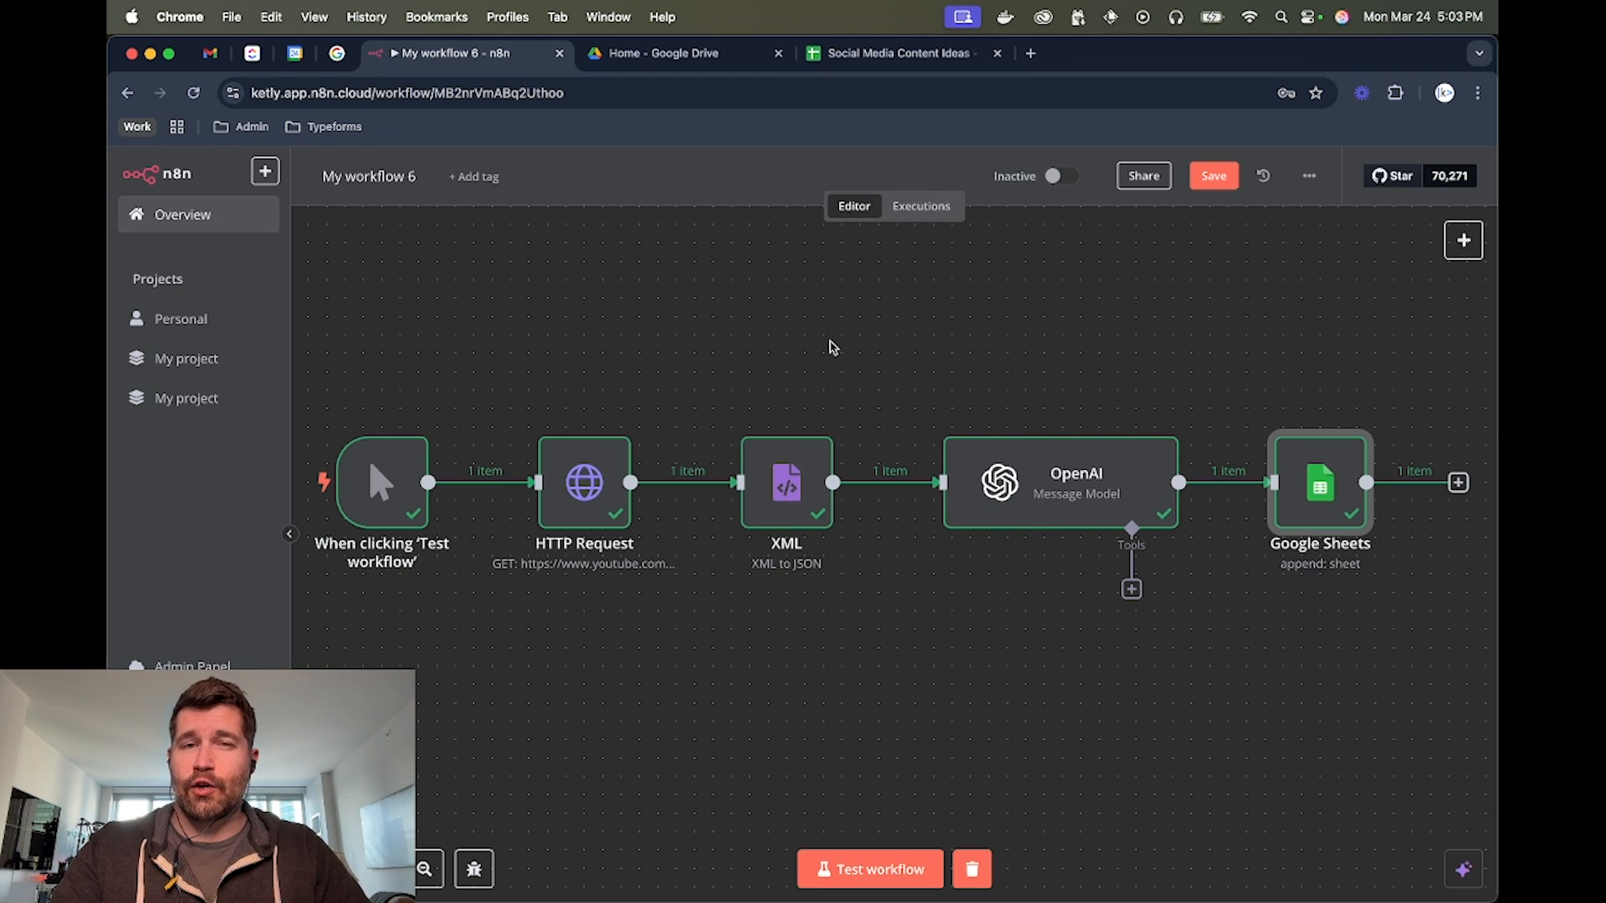
{"action": "mouse_move", "coordinate": [585, 500]}
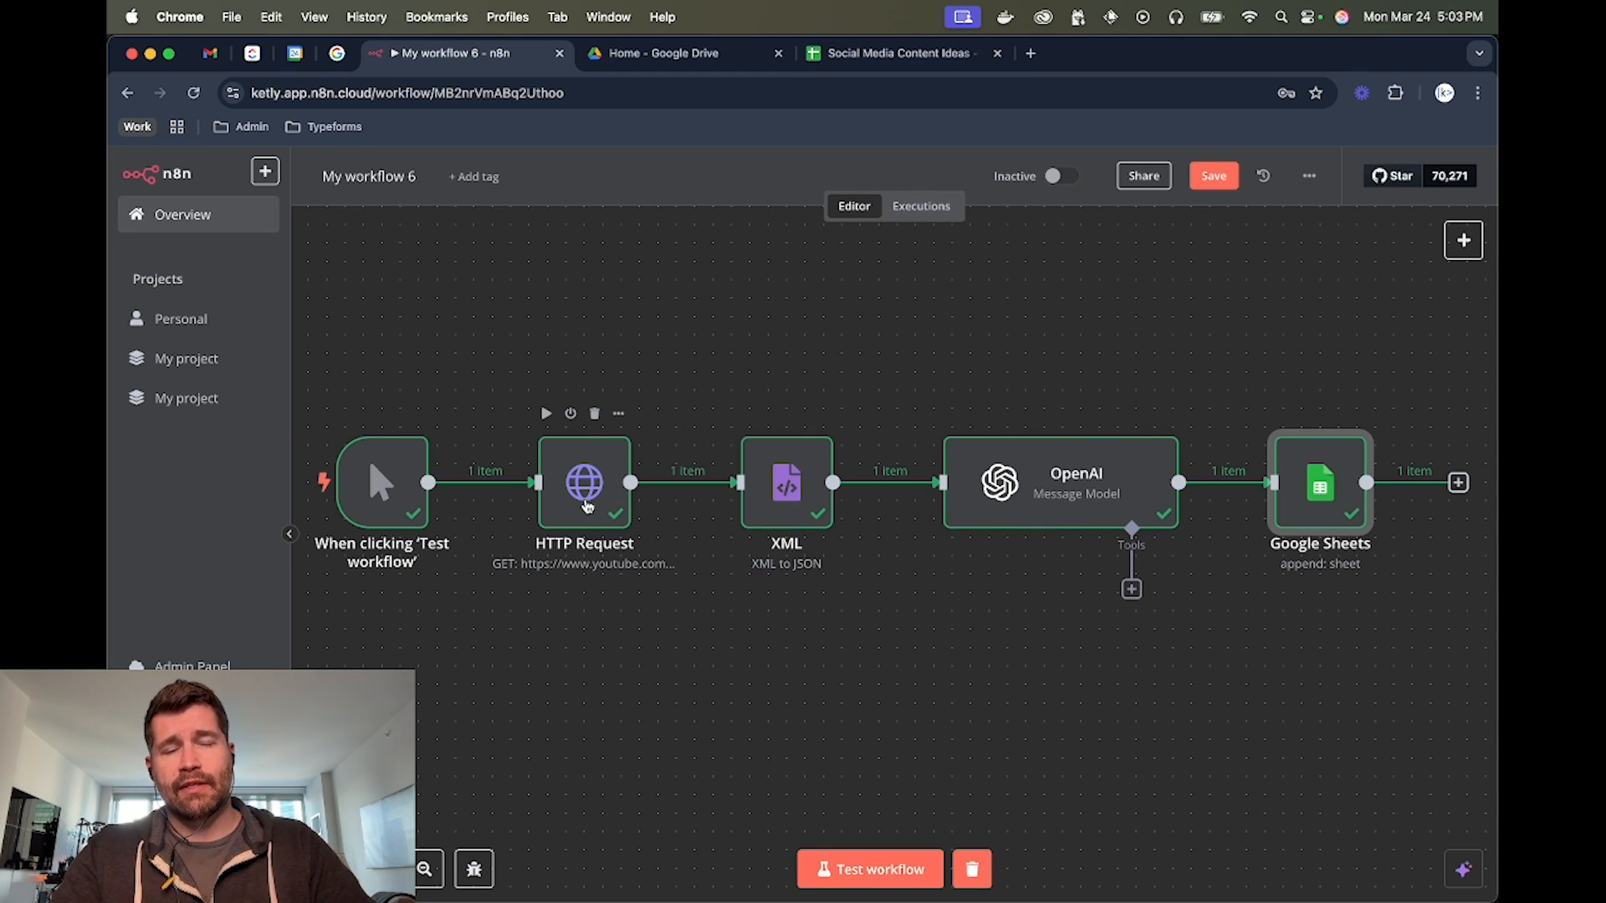
{"action": "key", "text": "super+grave"}
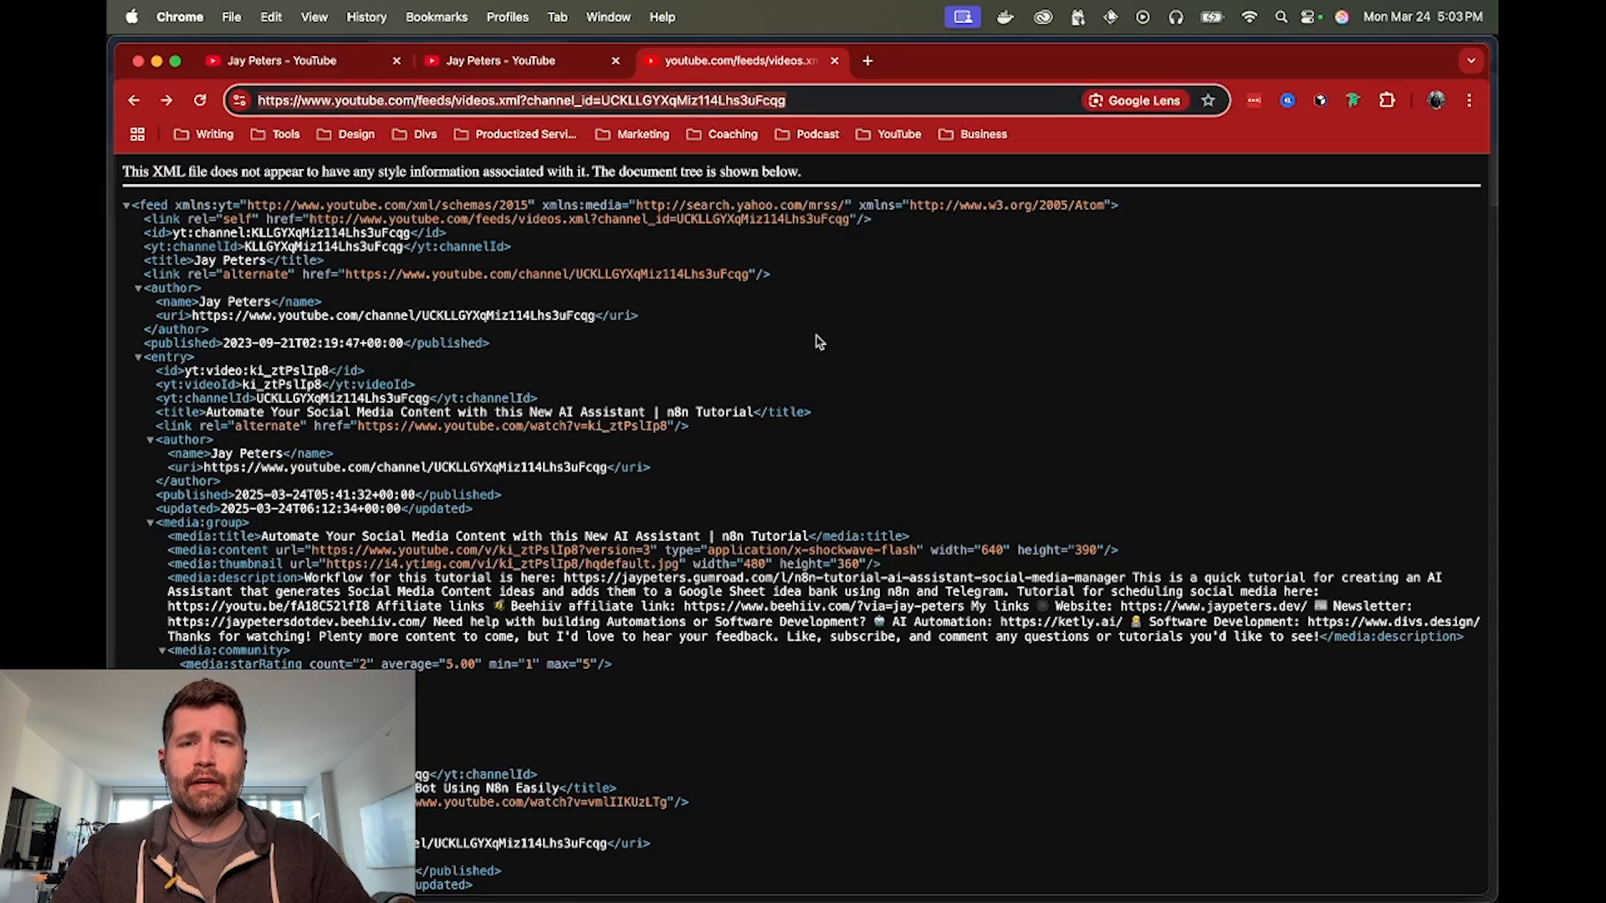
Copy the newest generated post from cell A9 of the Social Media Content Ideas sheet into the YouTube channel's community post draft
{"action": "left_click", "coordinate": [340, 70]}
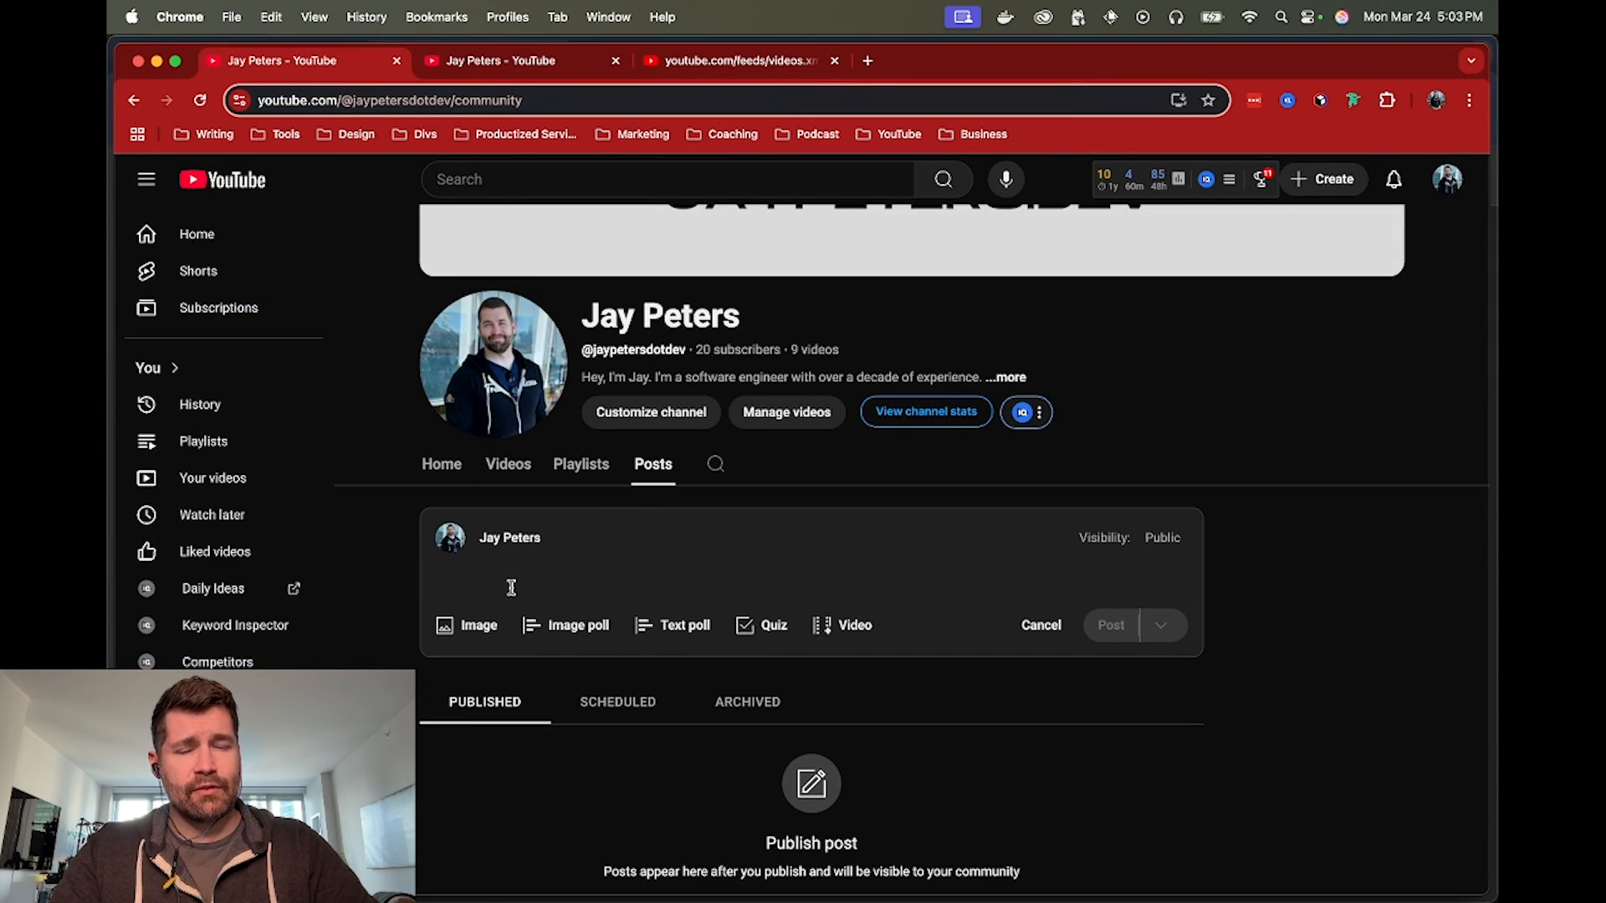
{"action": "key", "text": "super+grave"}
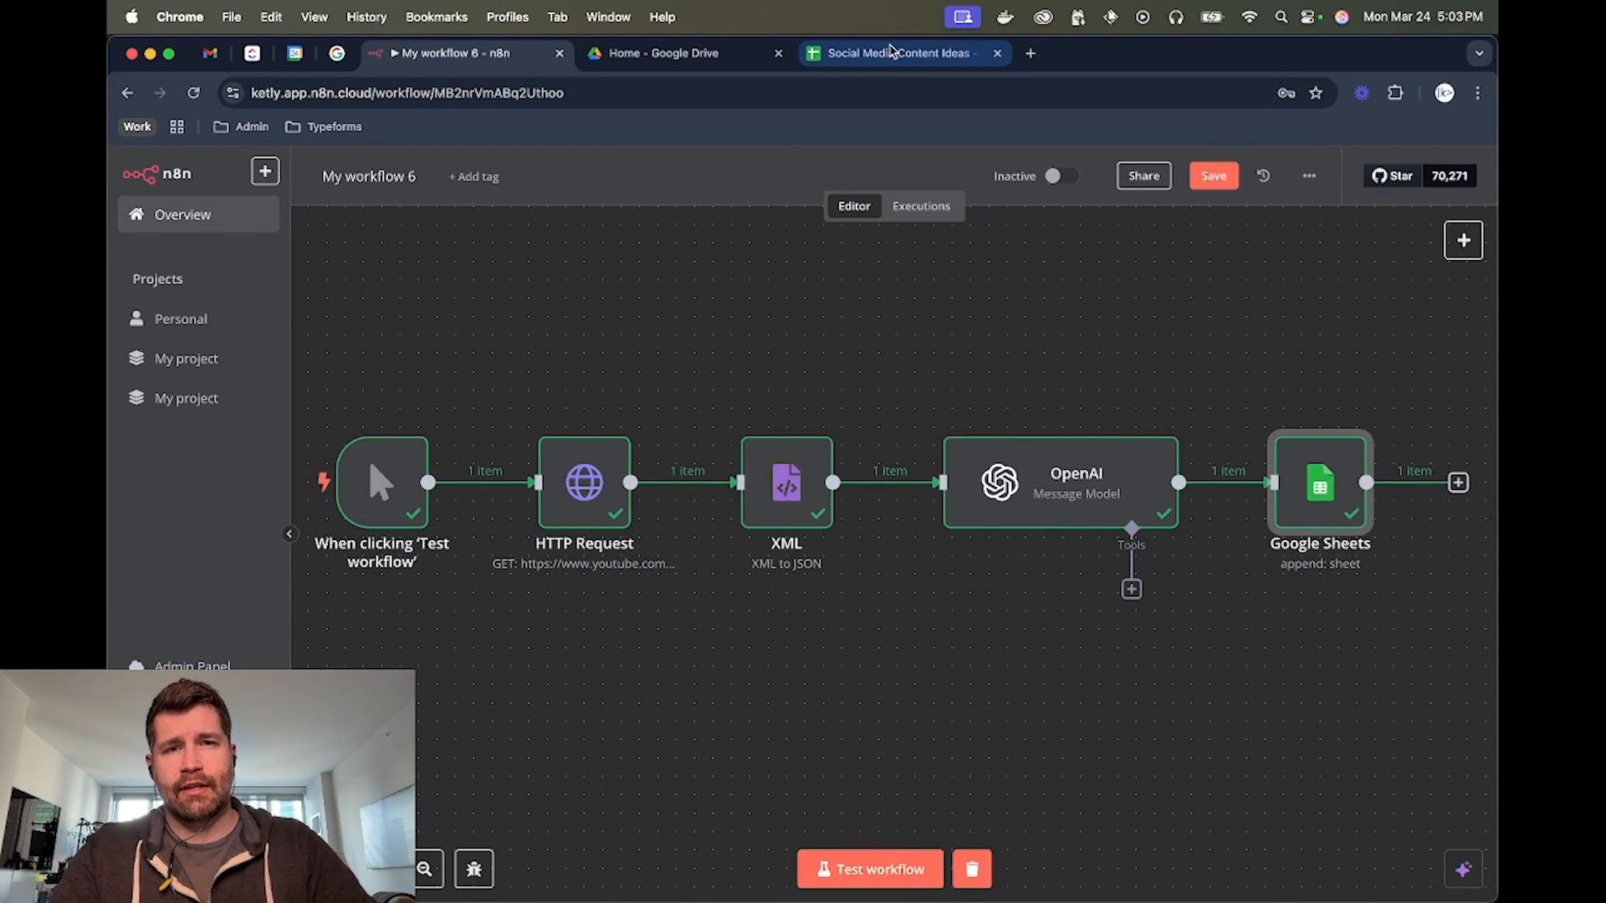
{"action": "left_click", "coordinate": [893, 56]}
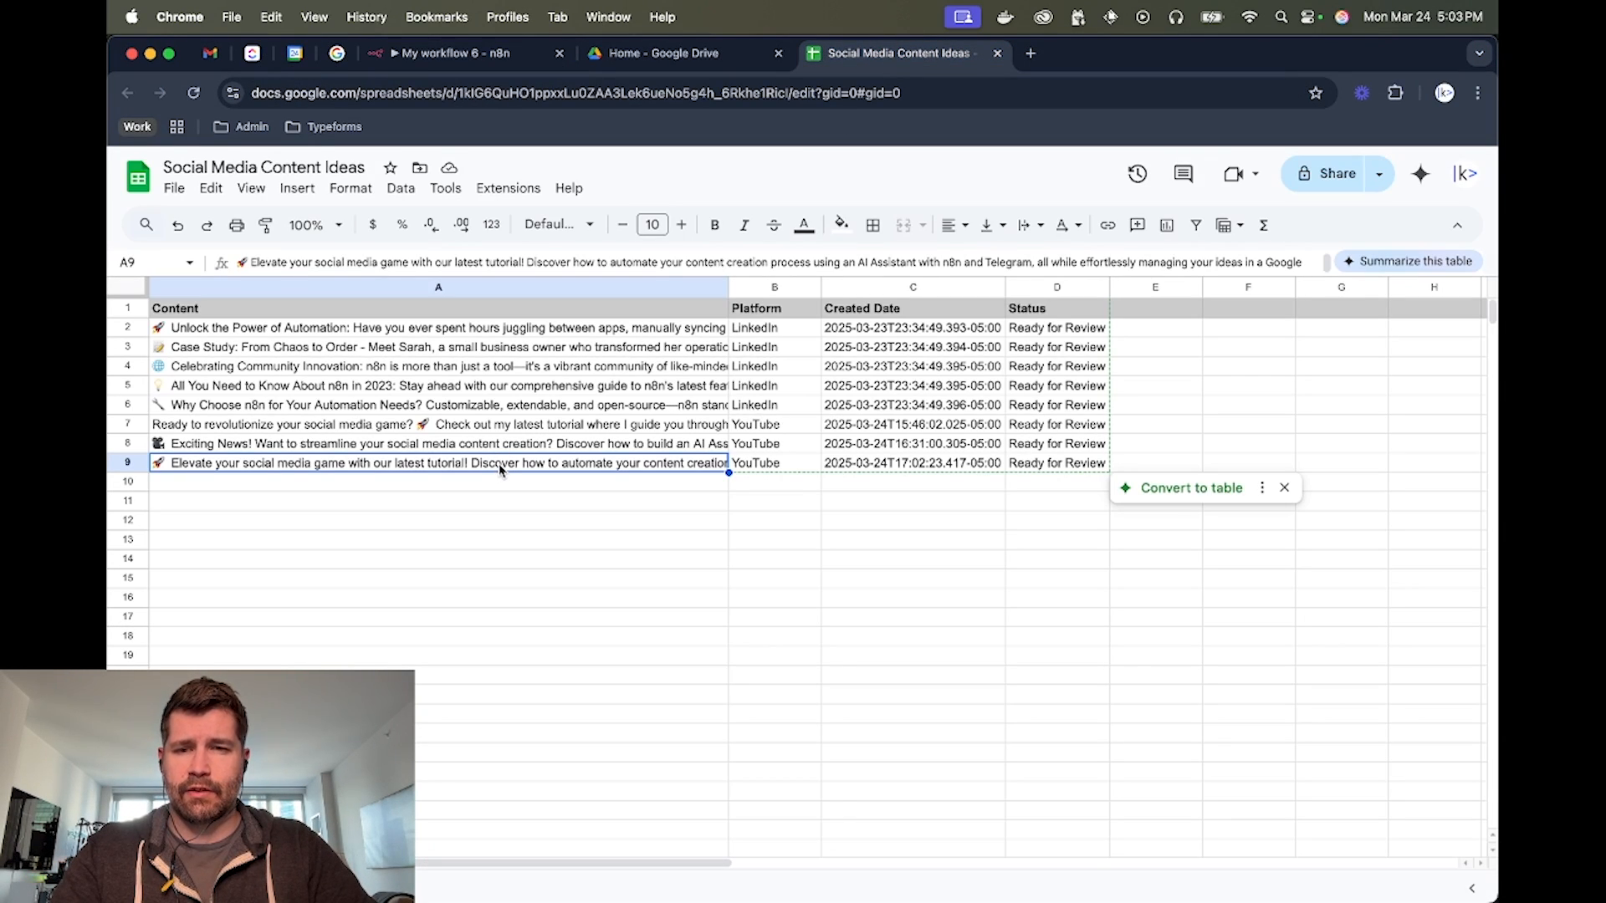
{"action": "left_click", "coordinate": [418, 53]}
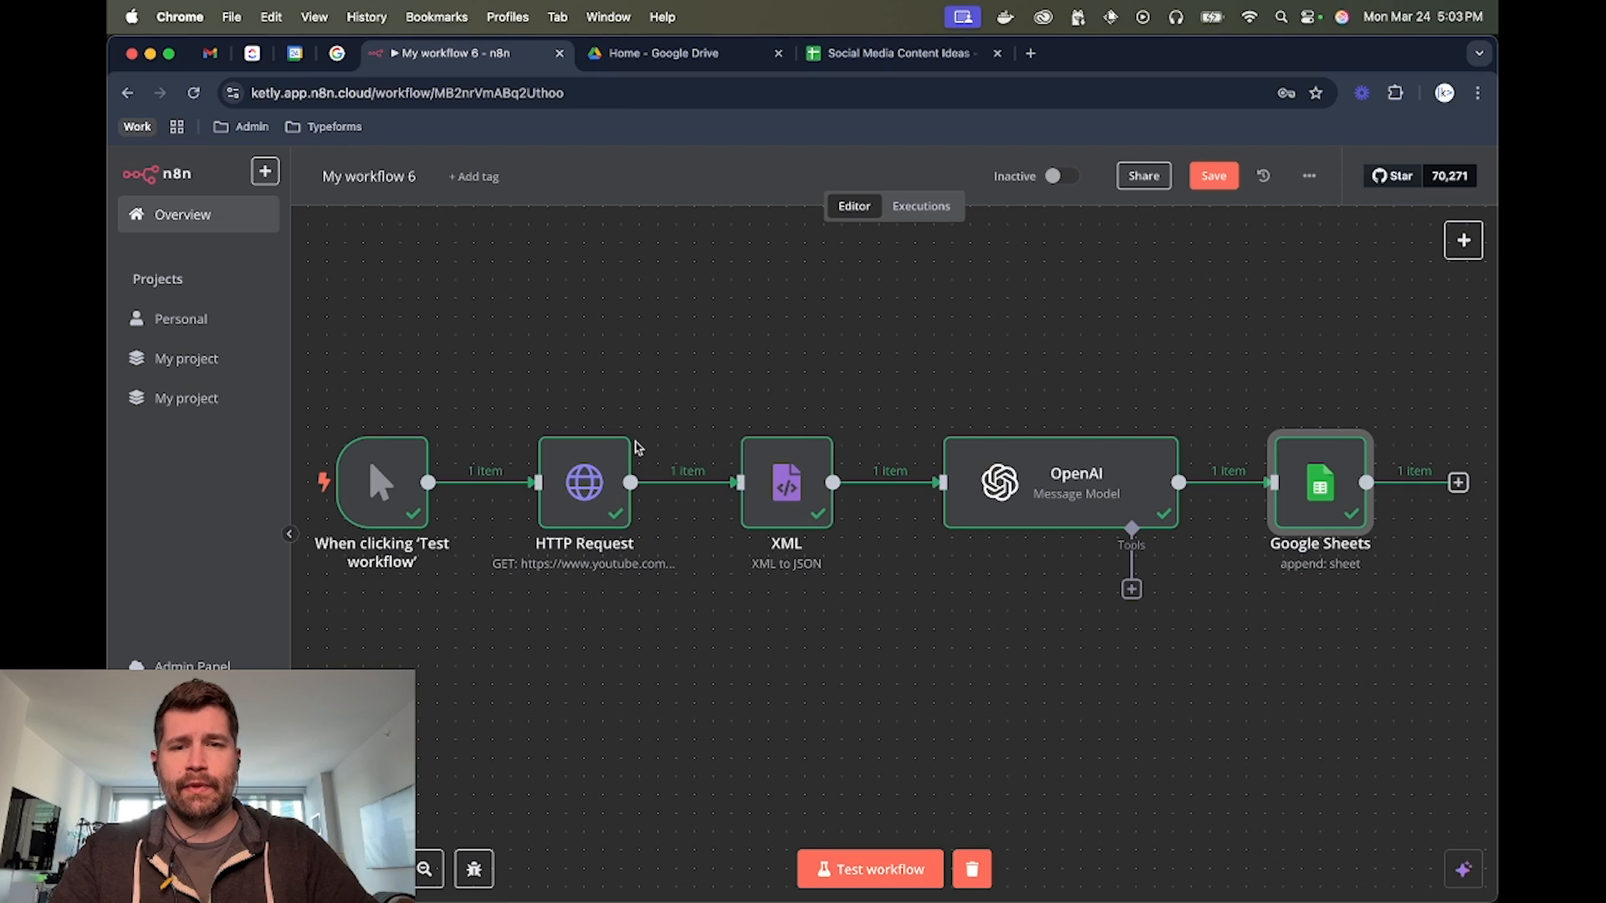
{"action": "key", "text": "super+grave"}
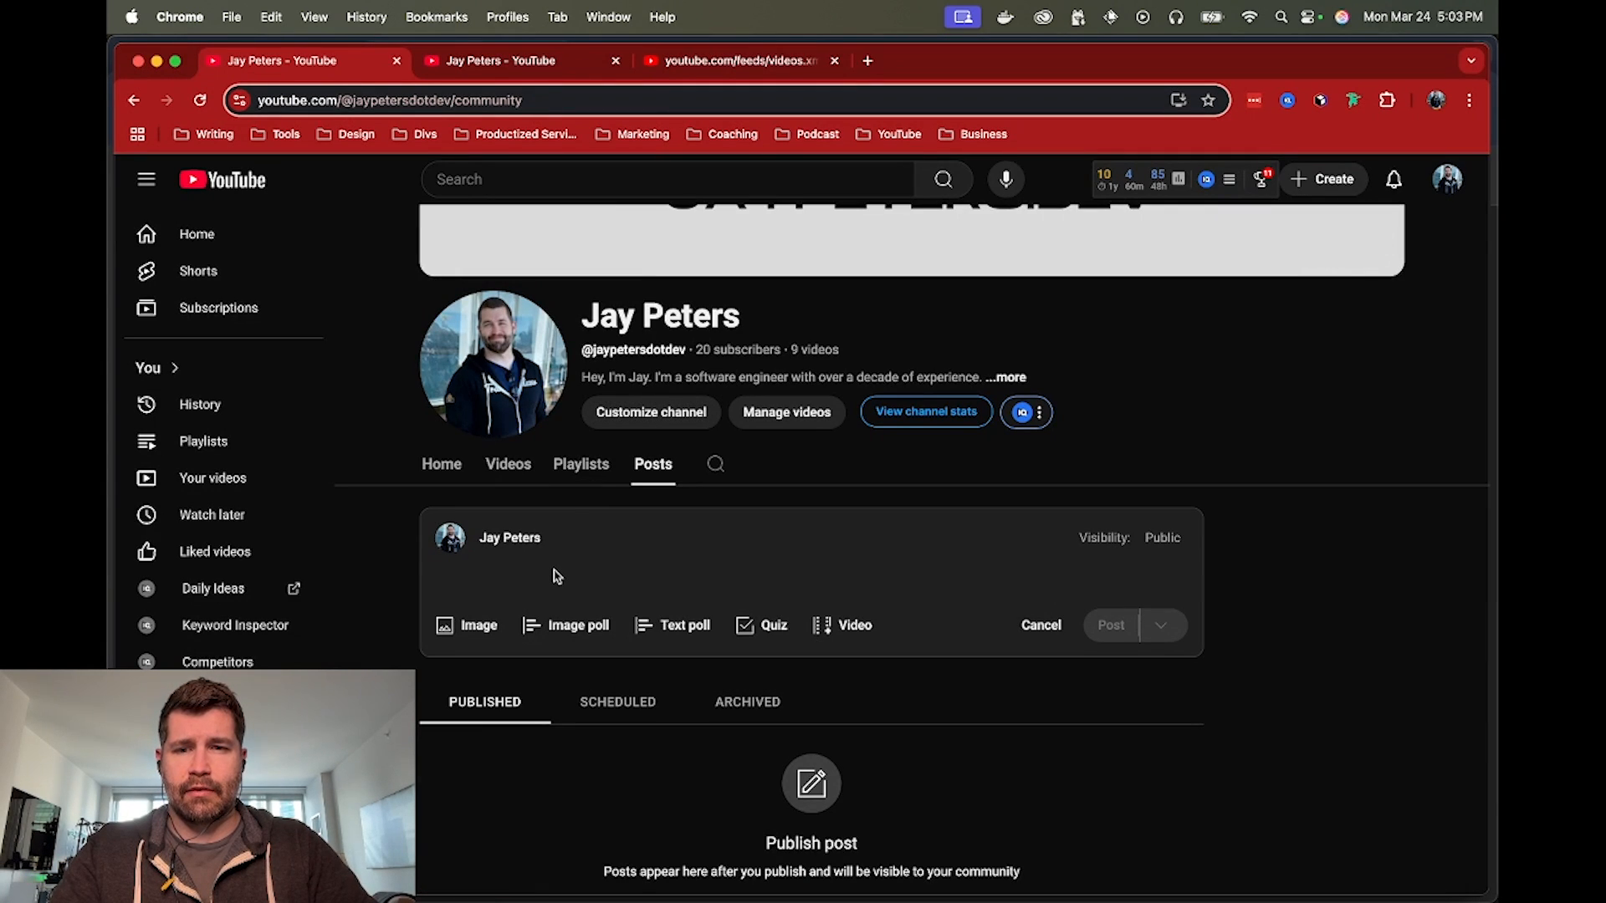
{"action": "left_click", "coordinate": [507, 574]}
{"action": "type", "text": "🚀 Elevate your social media game with our latest tutorial! Discover how to automate your content creation process using an AI Assistant with n8n and Telegram, all while effortlessly managing your ideas in a Google Sheet. If you're looking to streamline your strategy and stay creative, this tutorial is for you! Check it out and let your AI do the heavy lifting. Looking forward to your thoughts, and as always, more exciting content is on the way. Dive in and let's automate brilliance together!"}
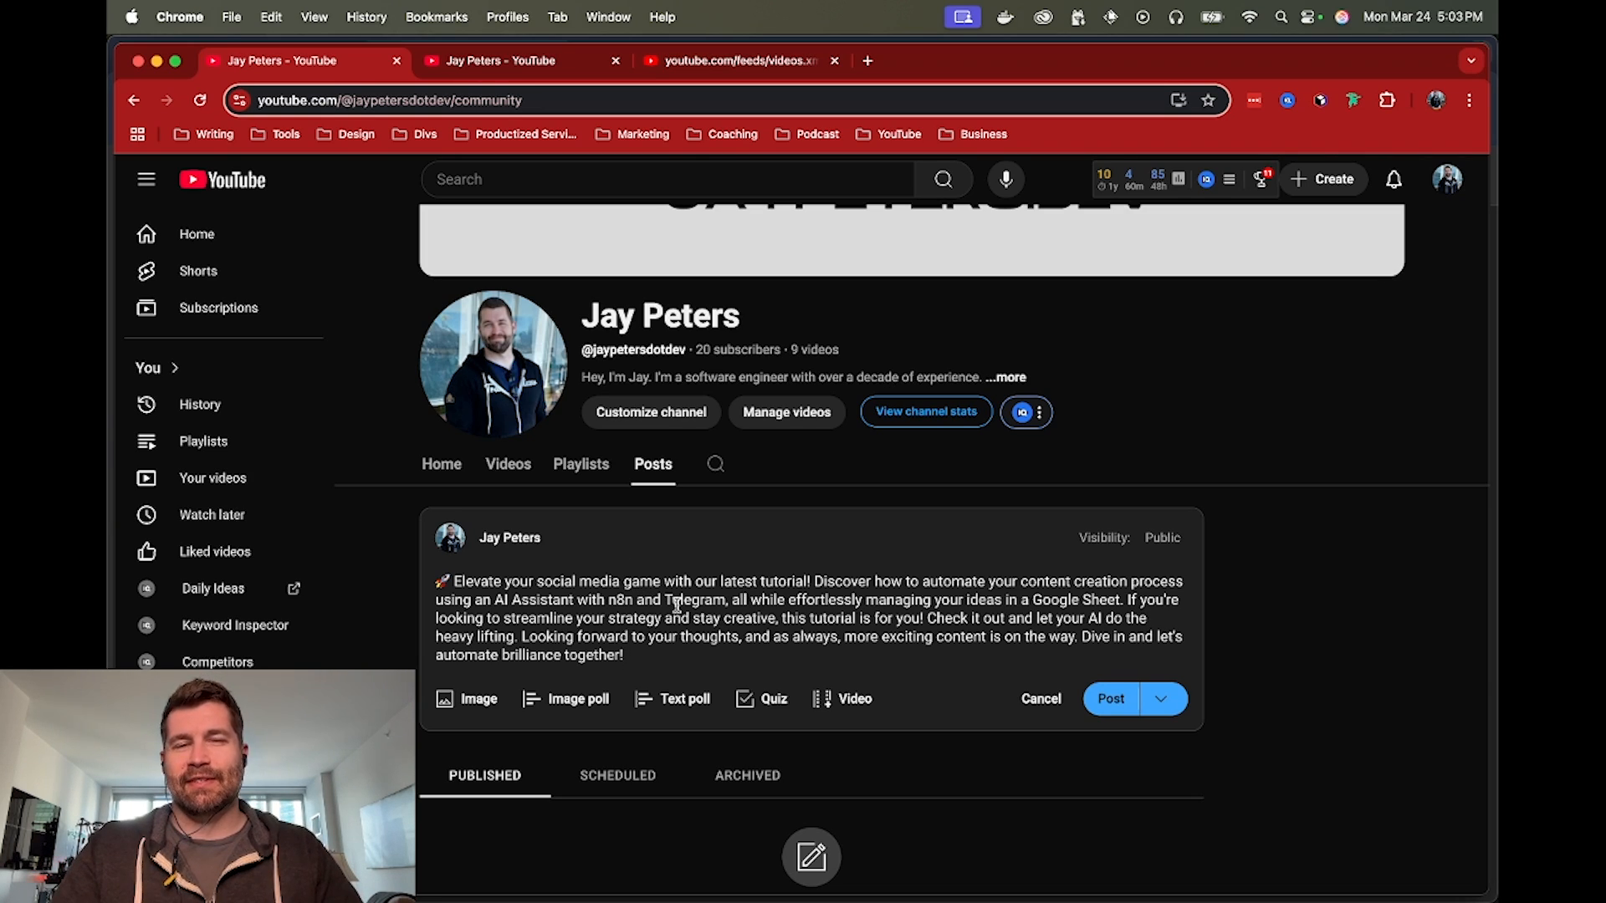
Check the content and status of row 9 in the Social Media Content Ideas spreadsheet and return to the n8n workflow
{"action": "key", "text": "super+grave"}
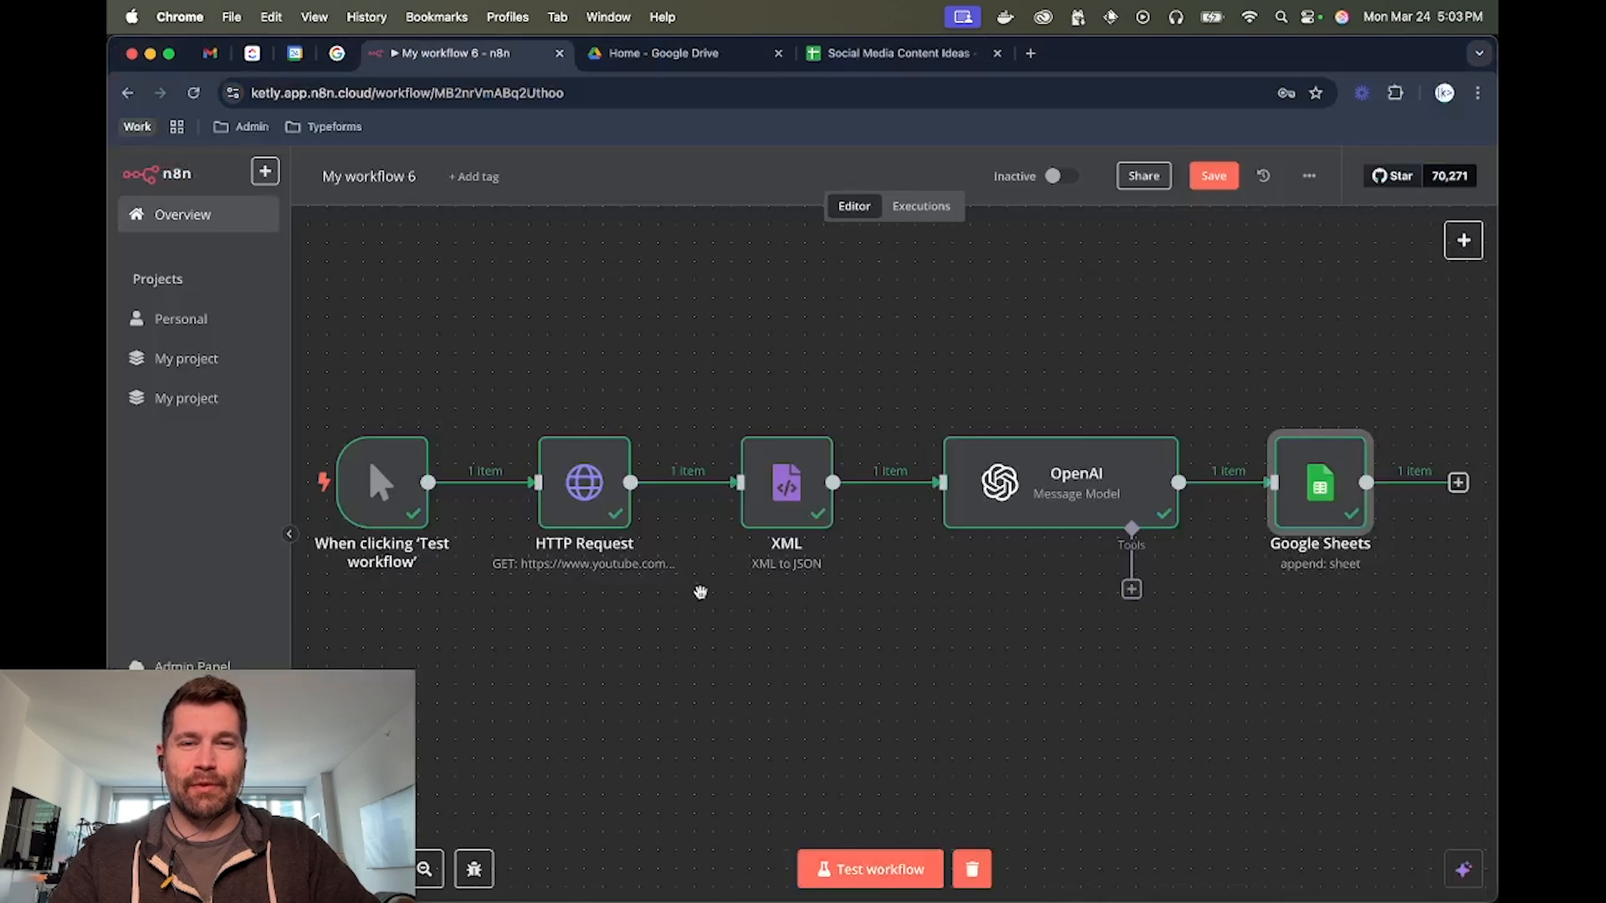
{"action": "left_click", "coordinate": [889, 65]}
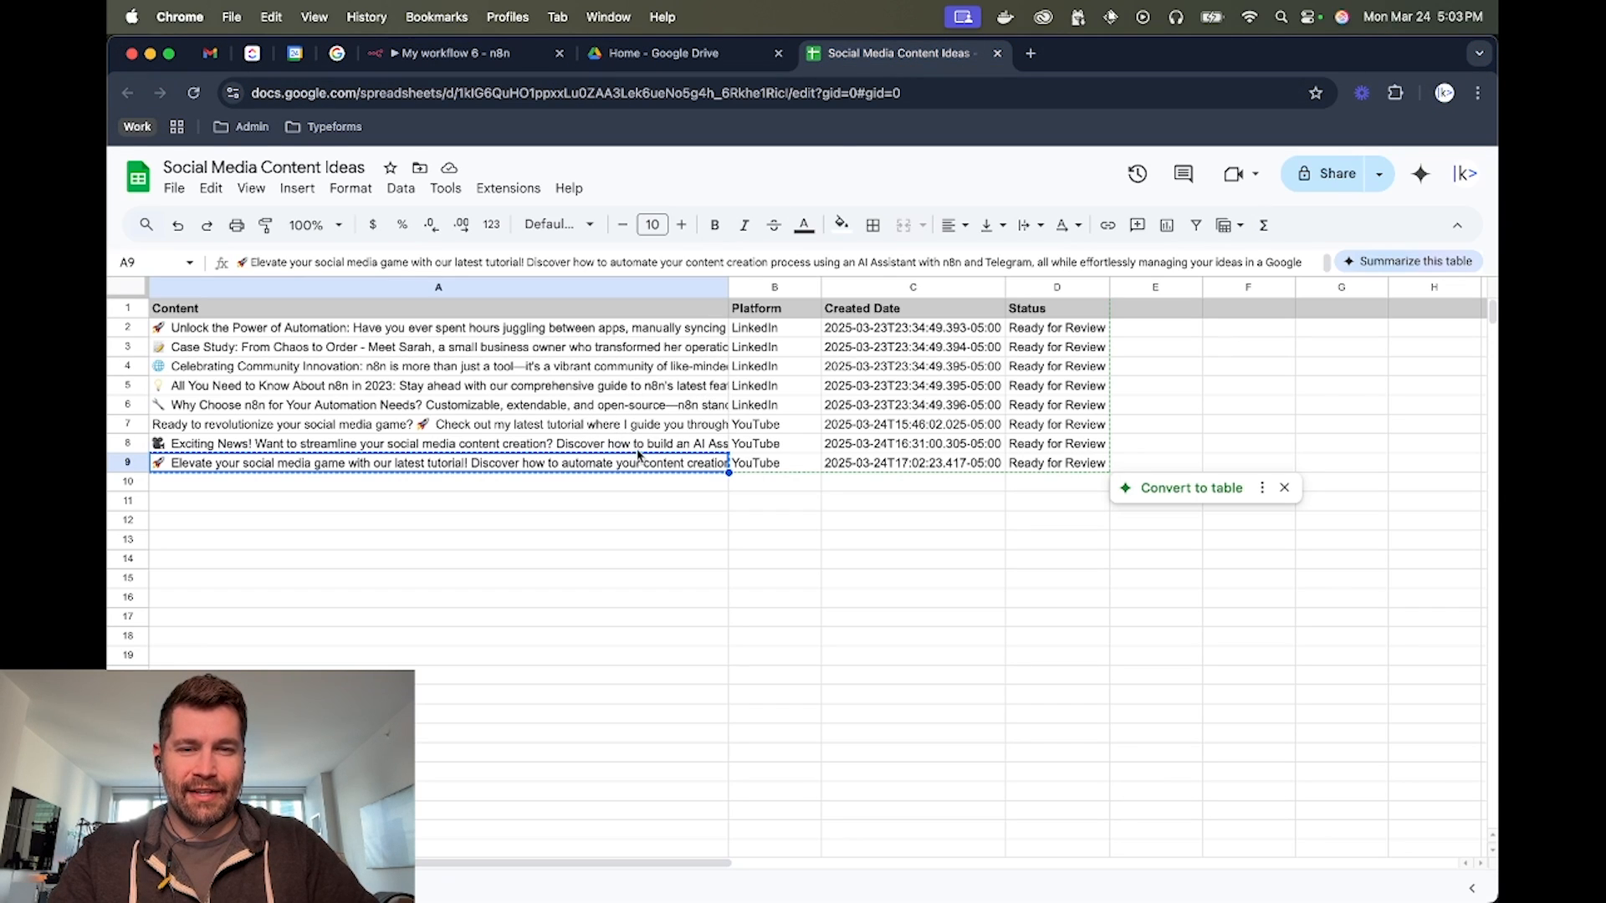
{"action": "left_click", "coordinate": [1065, 467]}
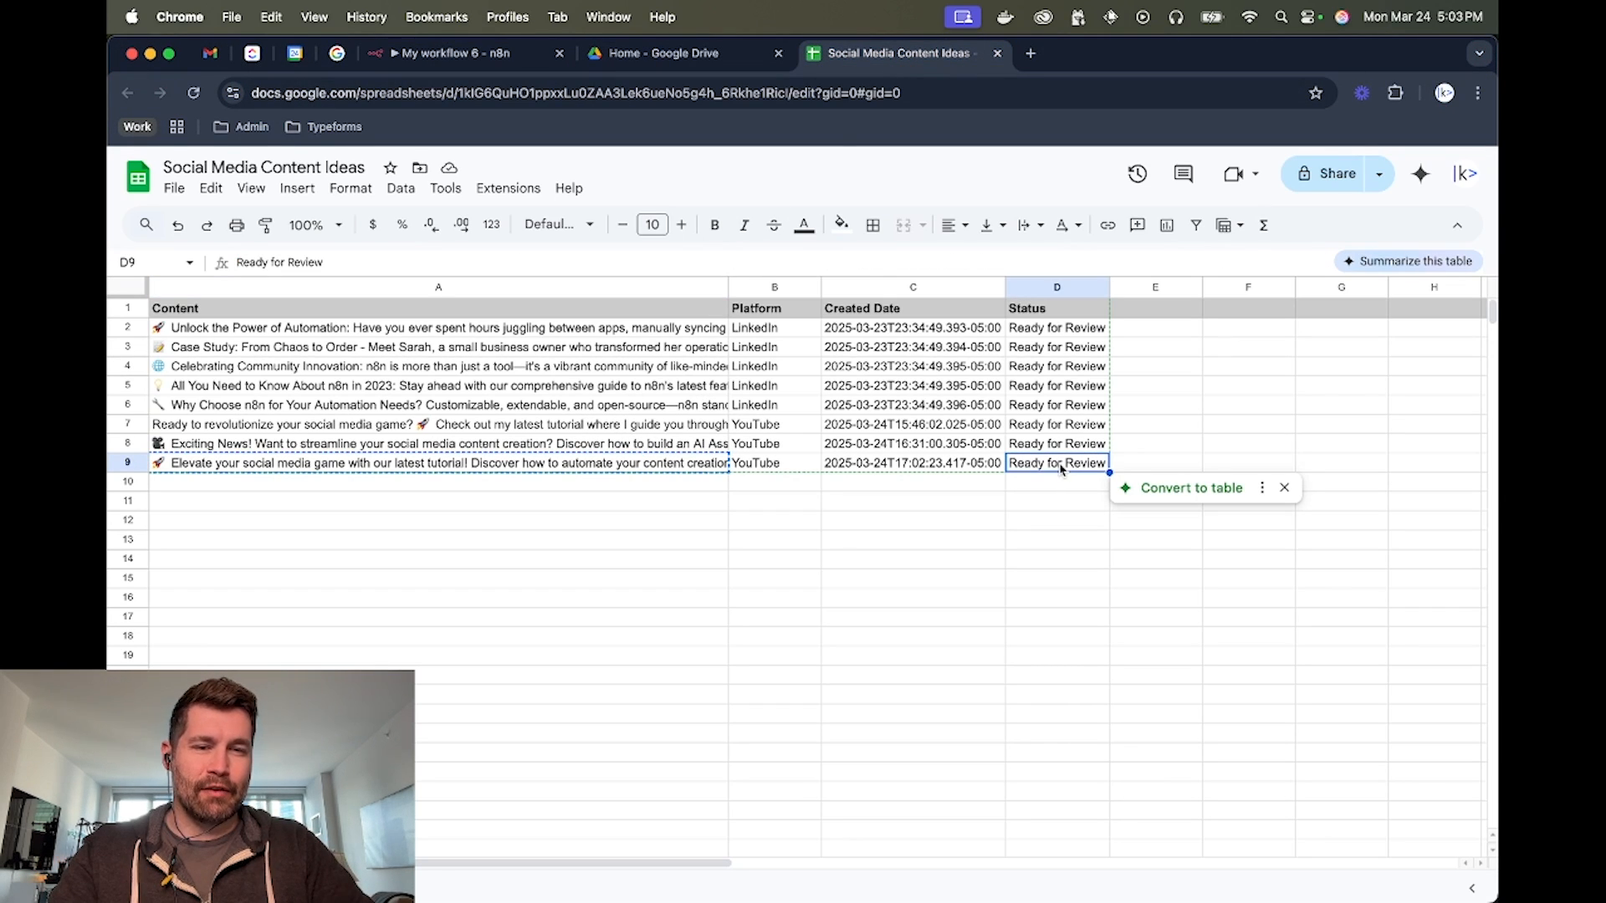
{"action": "left_click", "coordinate": [563, 462]}
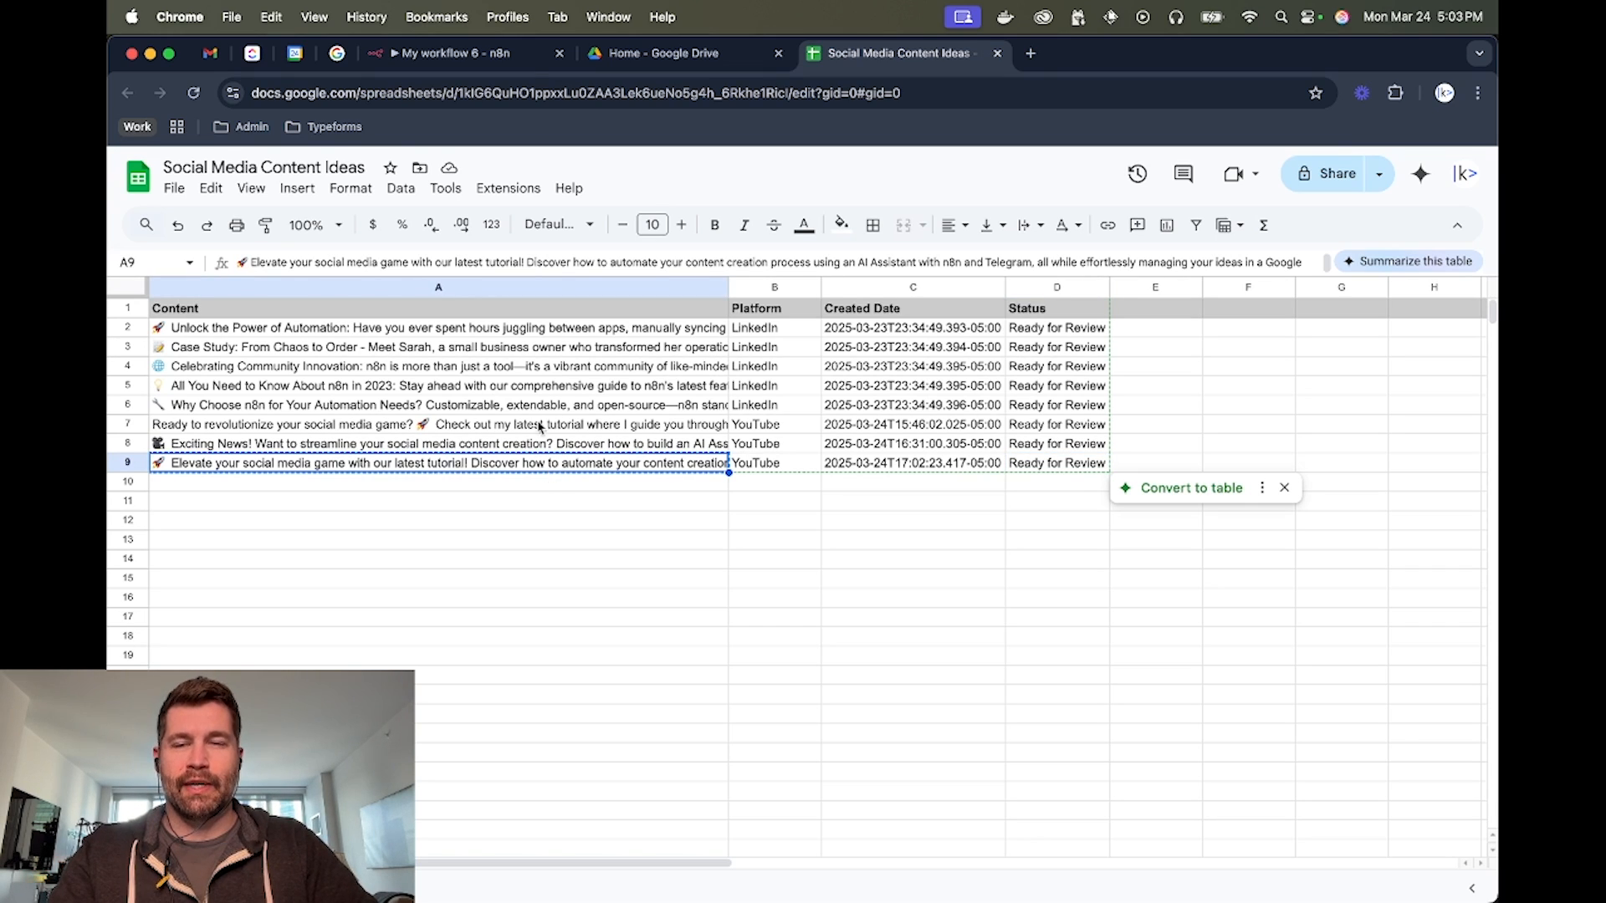
{"action": "left_click", "coordinate": [481, 55]}
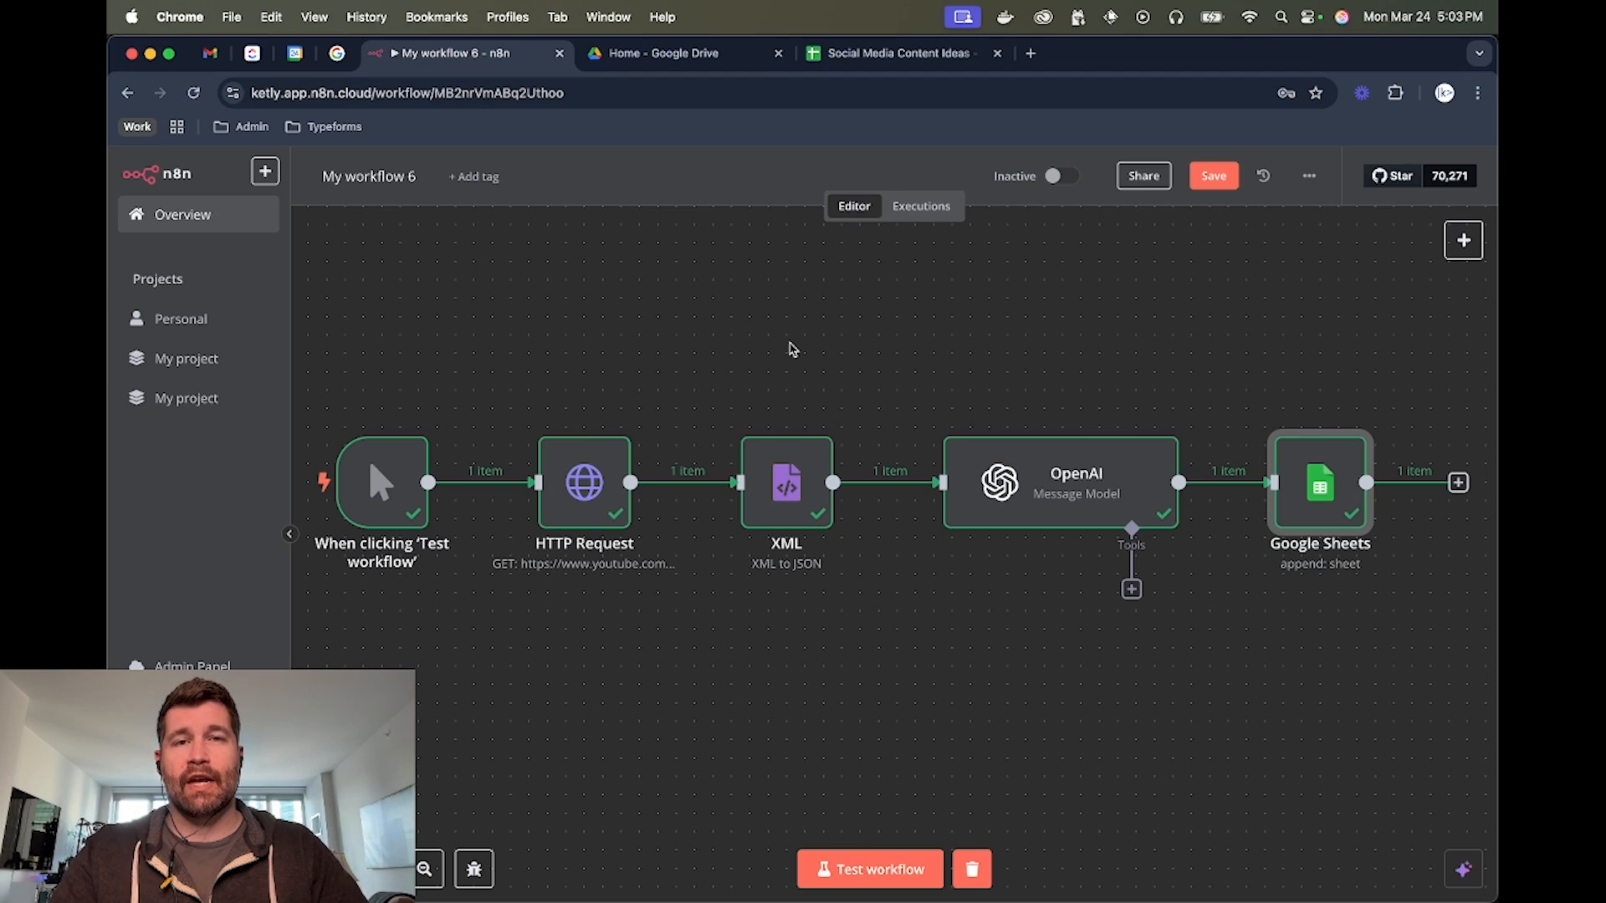